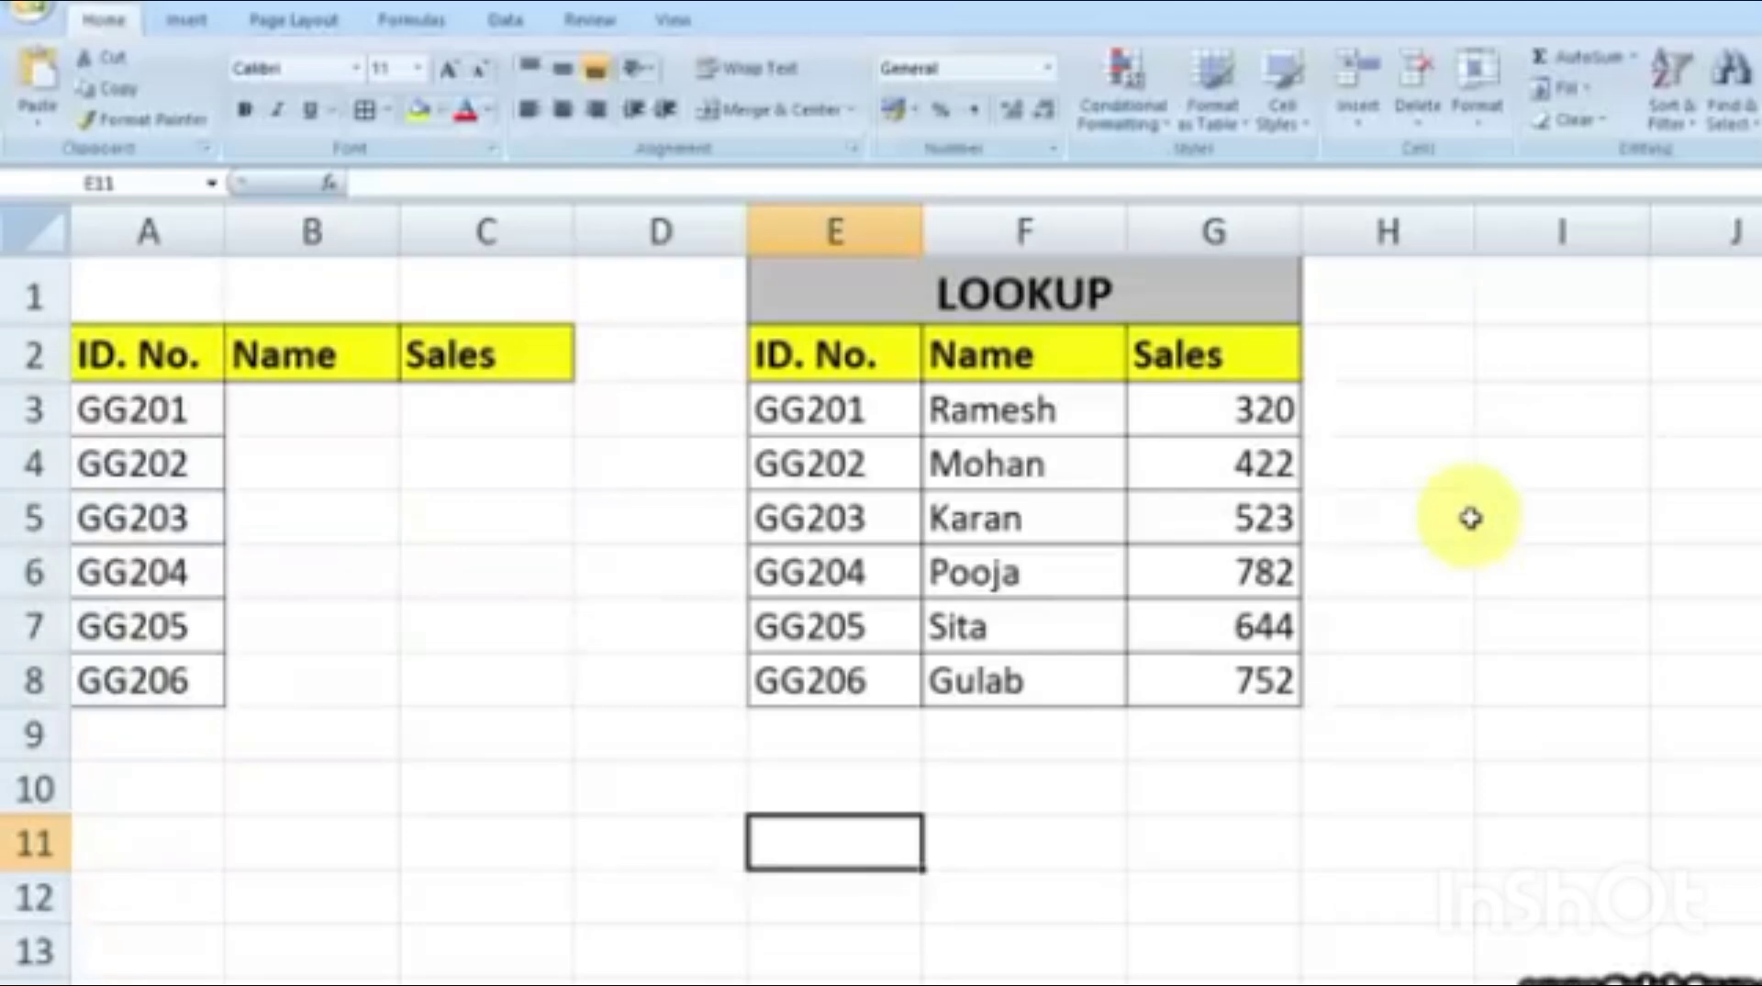
# Examine the empty Sales column and the ID. No., Name and Sales columns of the LOOKUP table in E2:G8
pyautogui.click(436, 679)
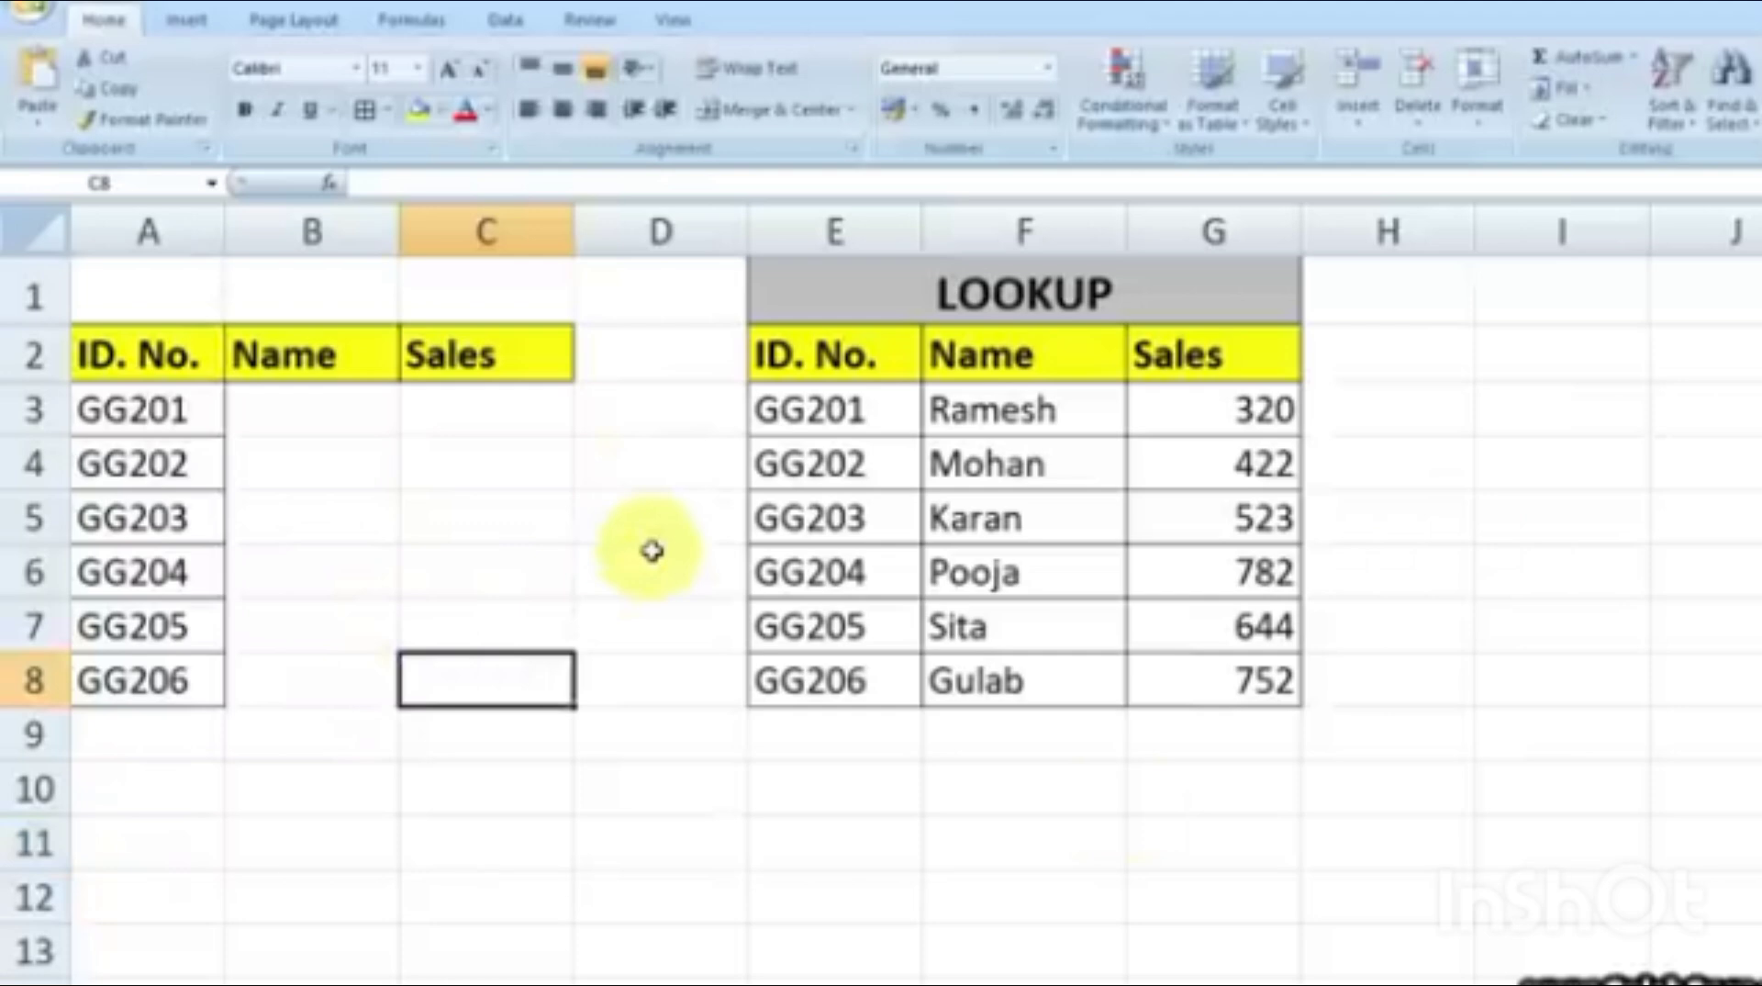
pyautogui.moveTo(838, 404); pyautogui.dragTo(857, 655)
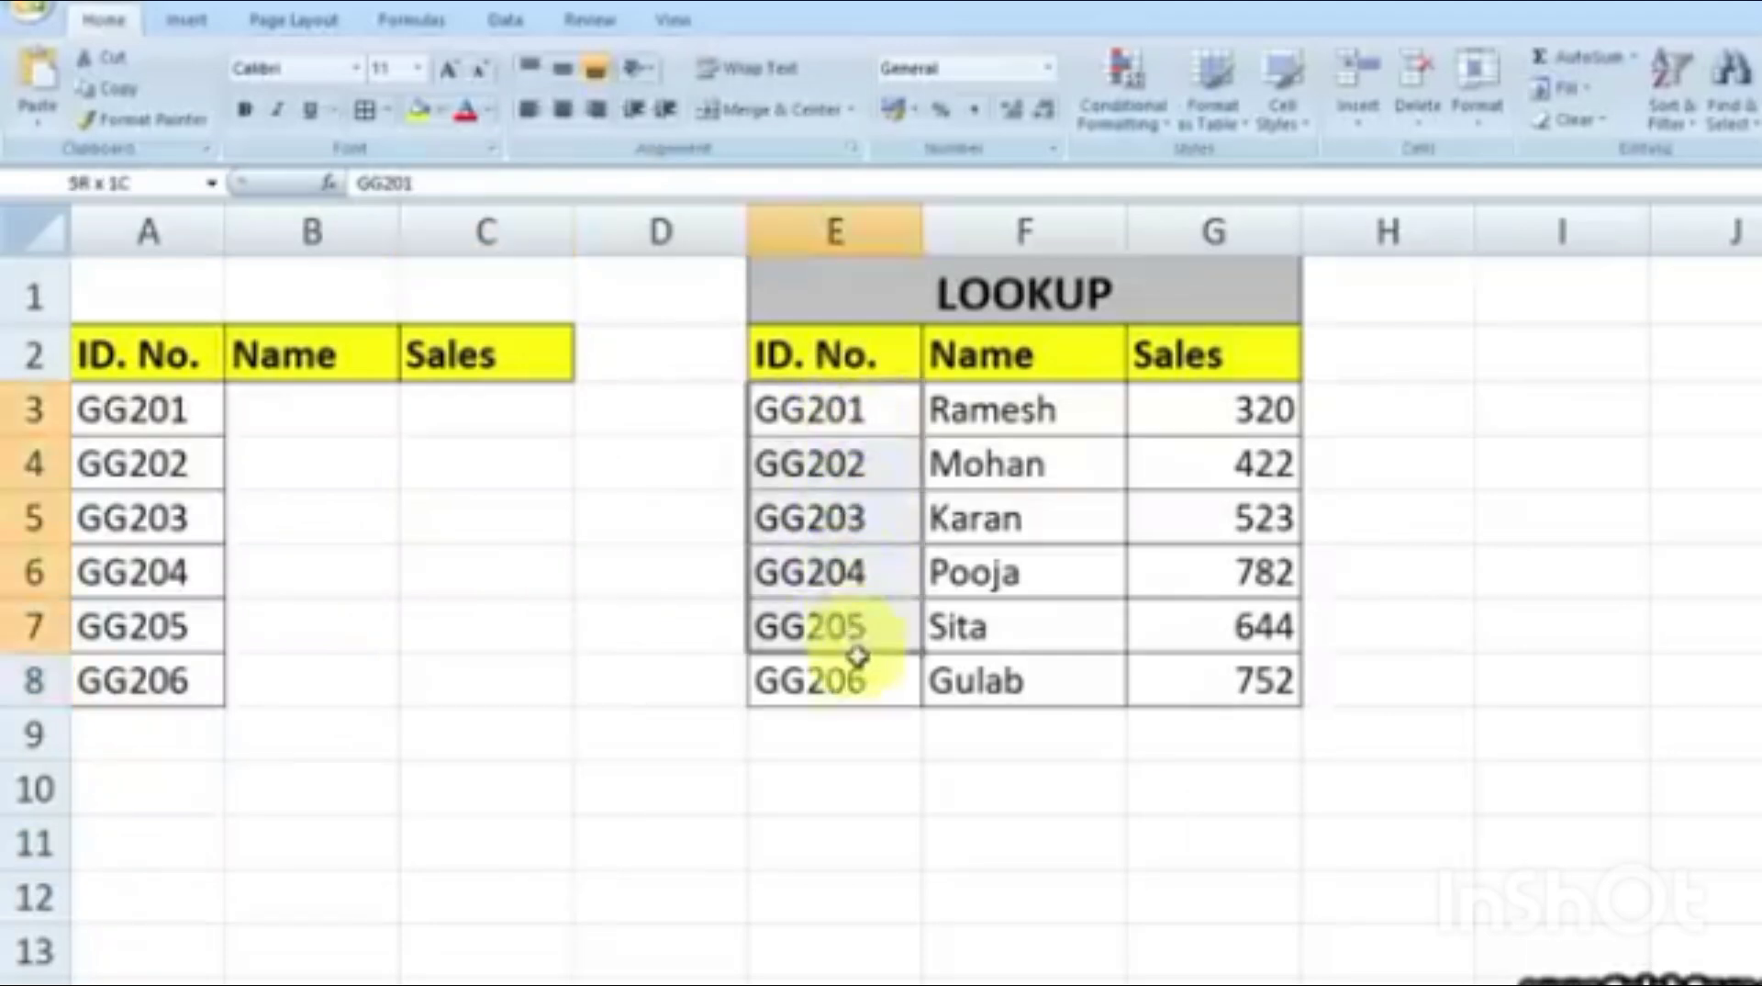
pyautogui.click(873, 666)
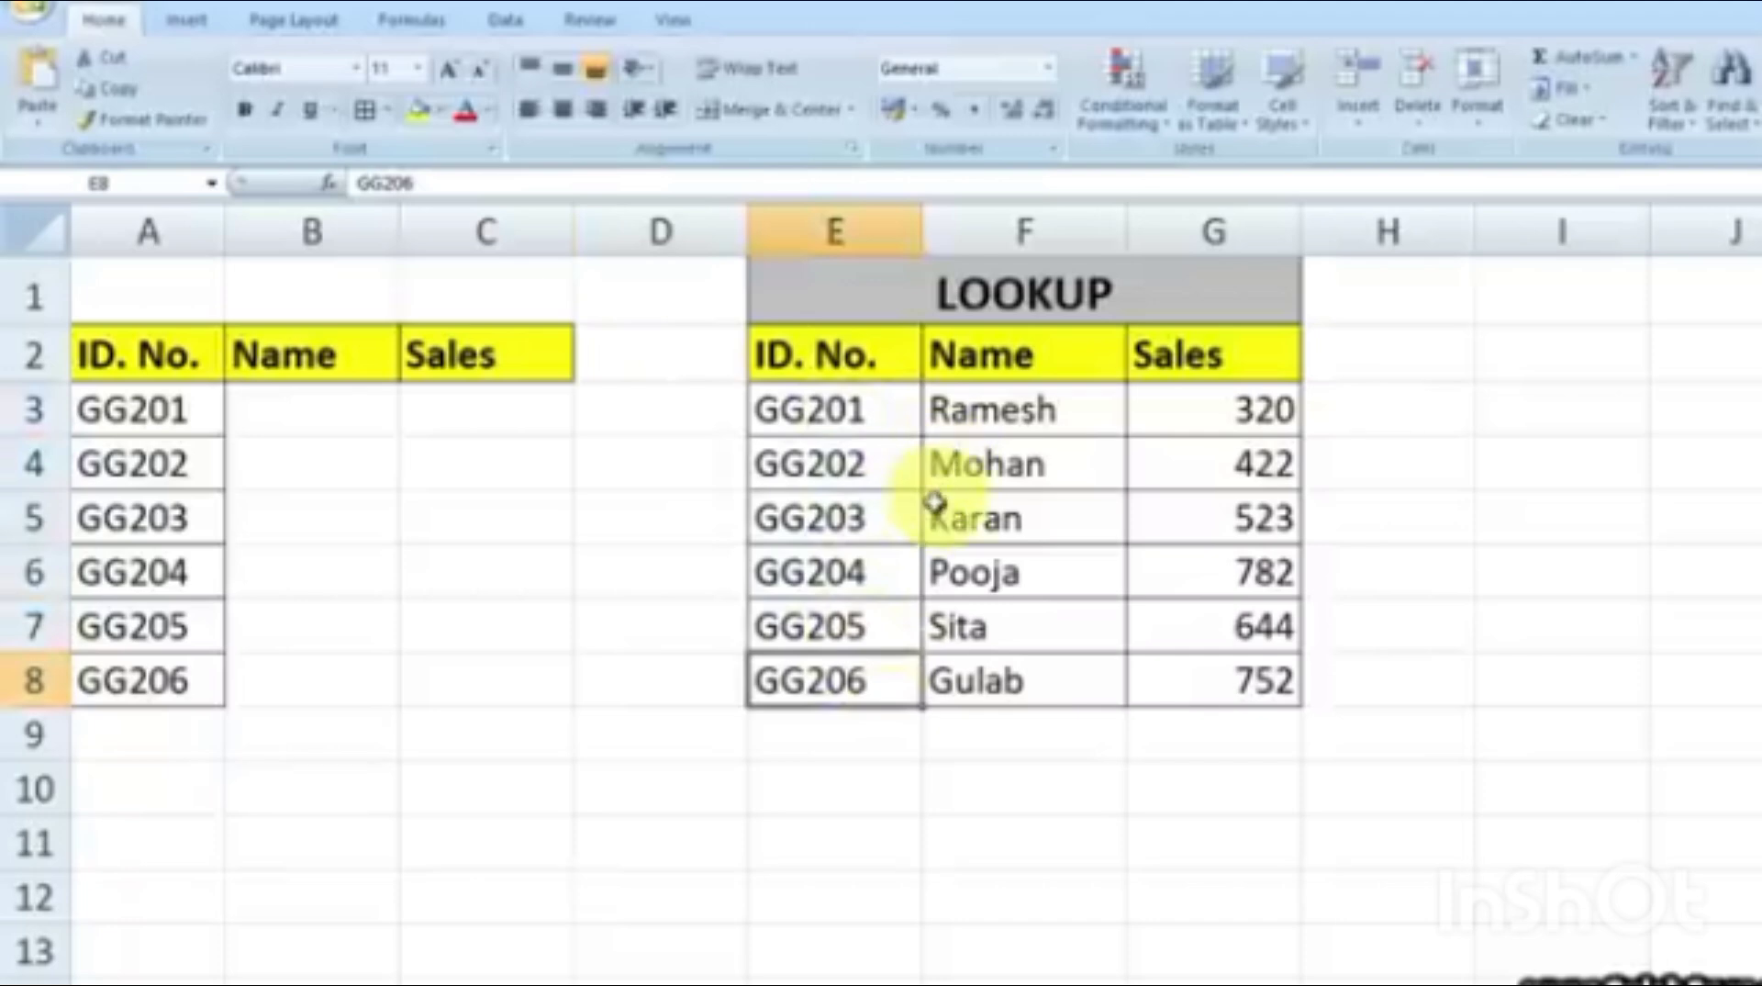
pyautogui.moveTo(826, 353); pyautogui.dragTo(1216, 676)
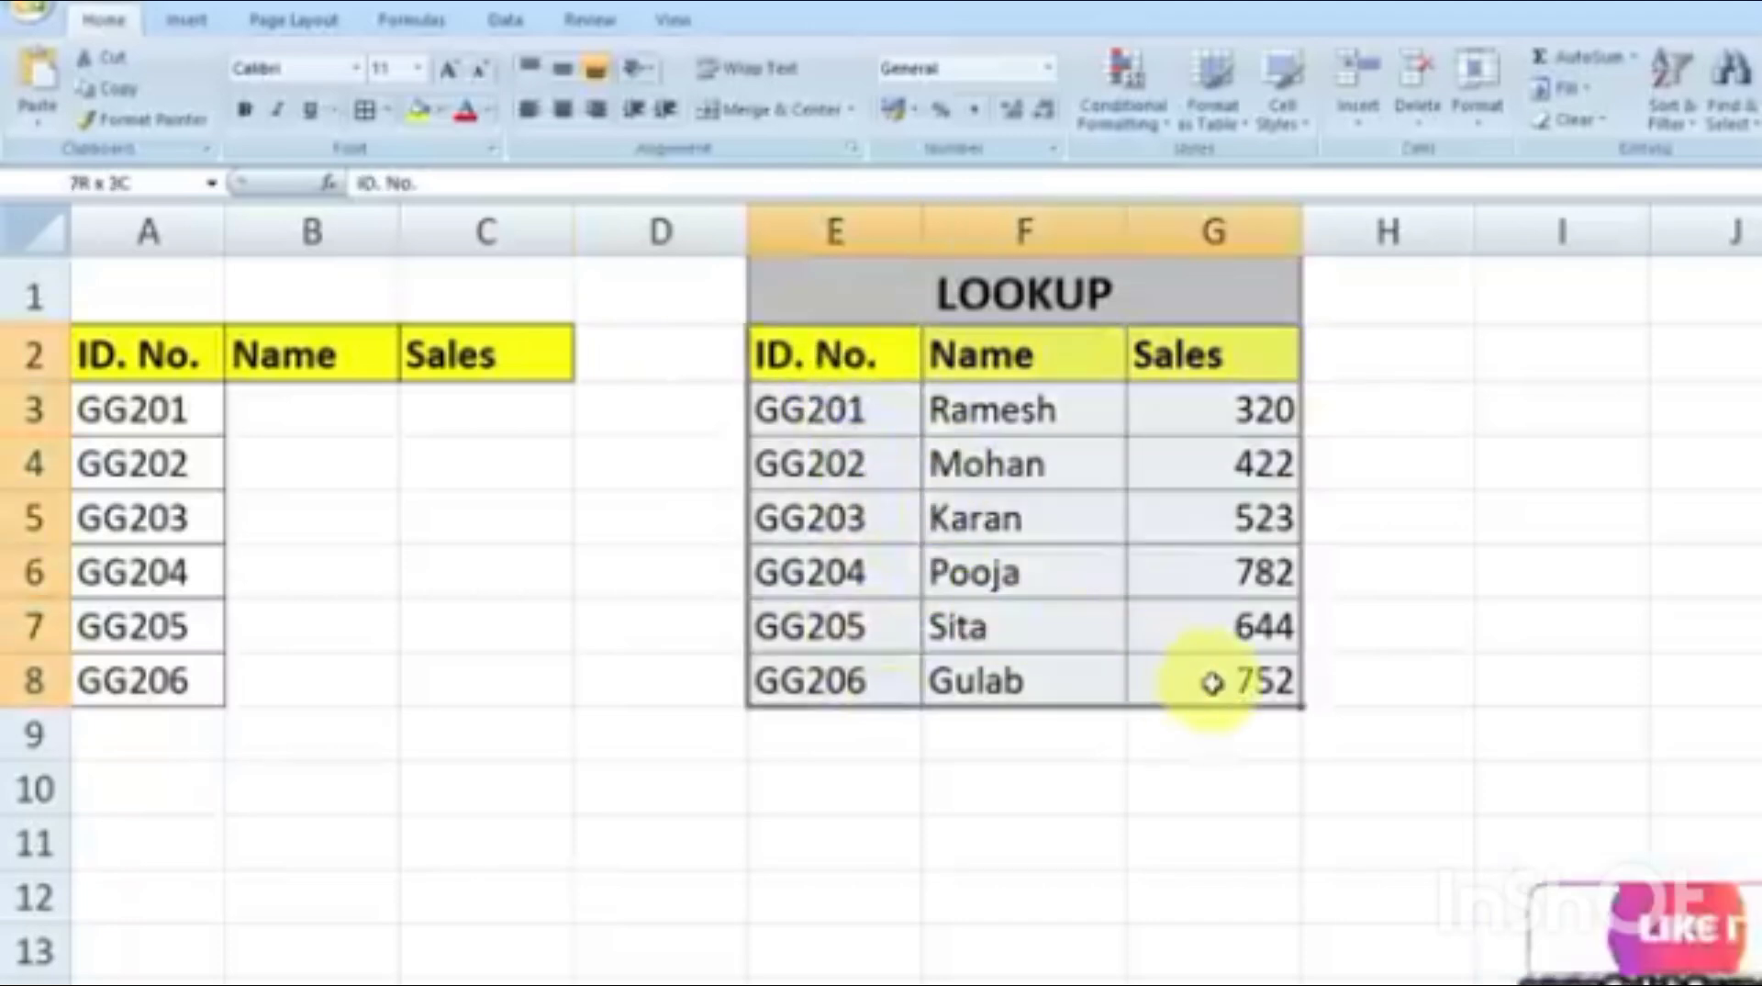
pyautogui.click(1028, 734)
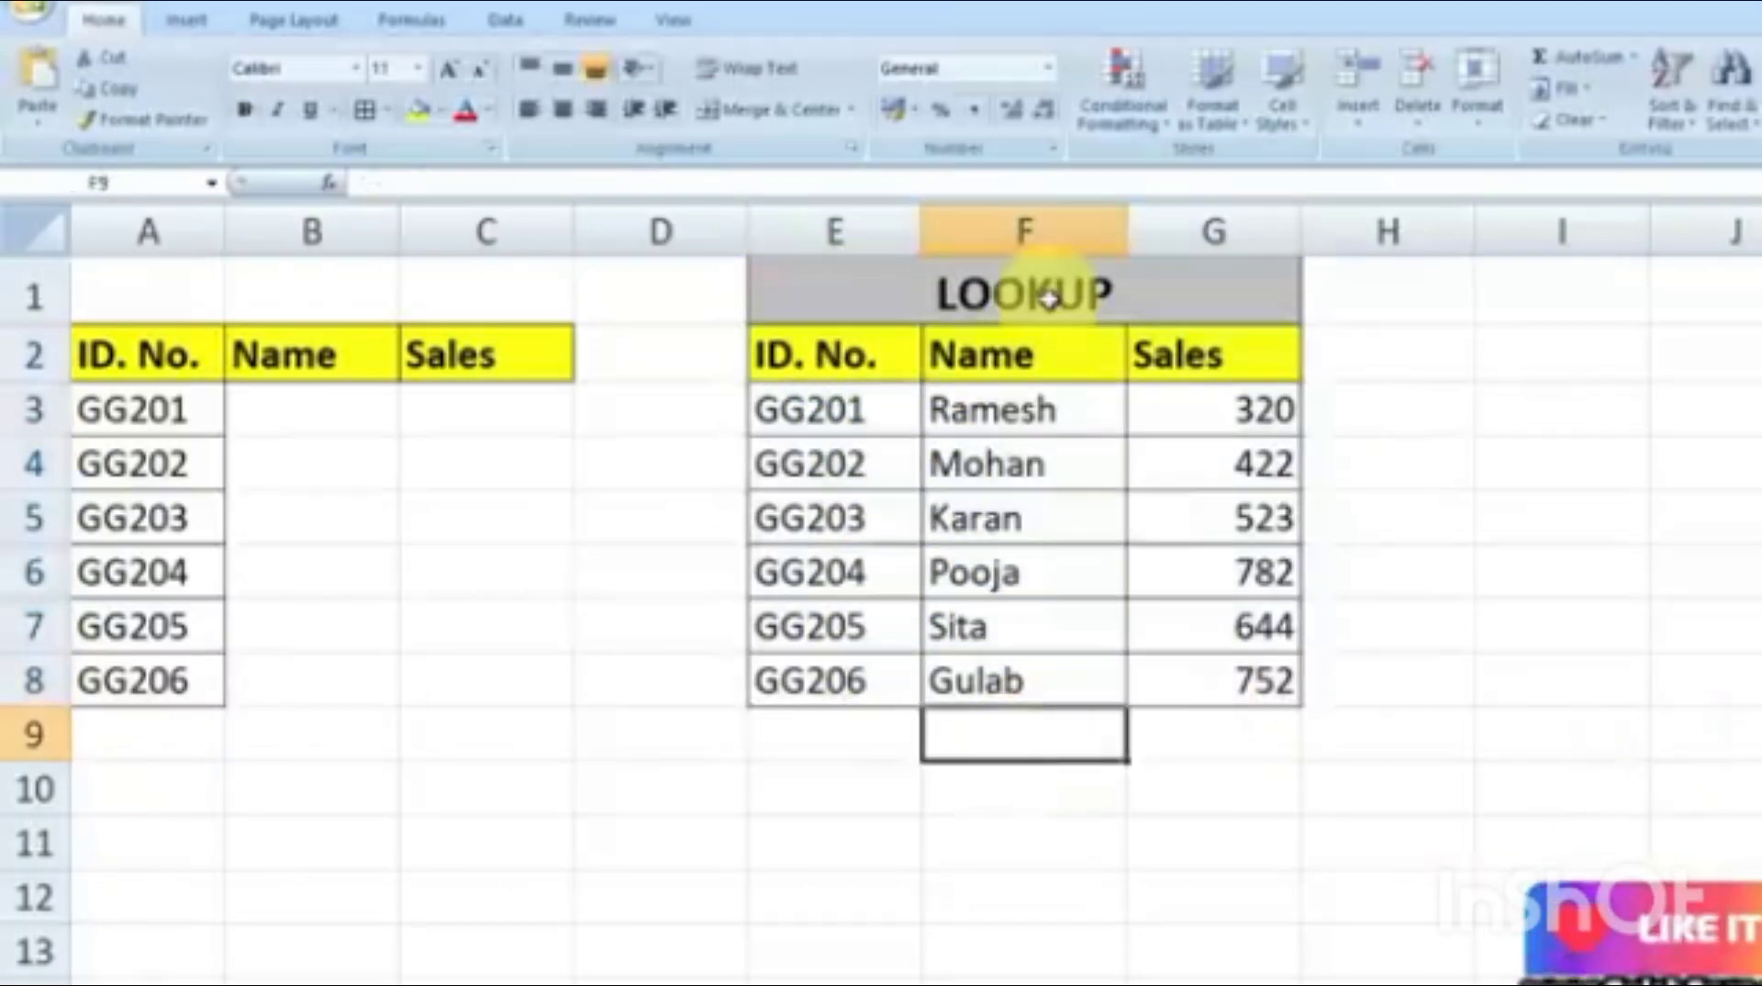
pyautogui.moveTo(826, 356); pyautogui.dragTo(1215, 663)
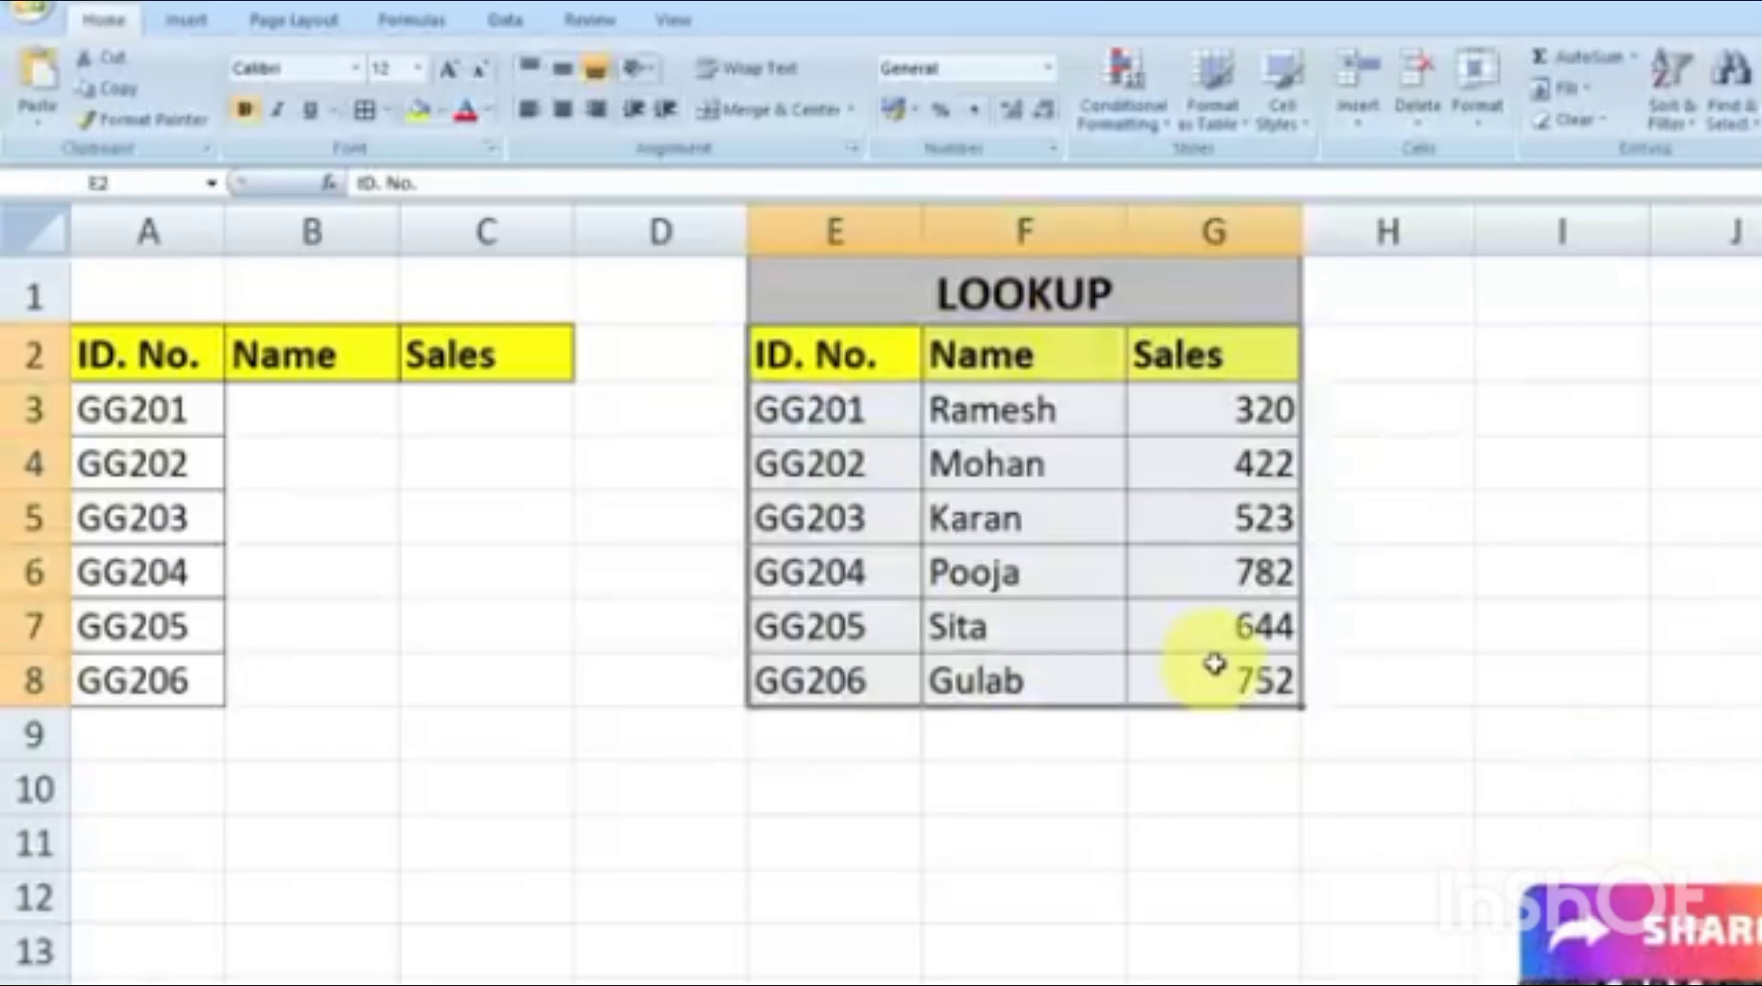
pyautogui.click(871, 497)
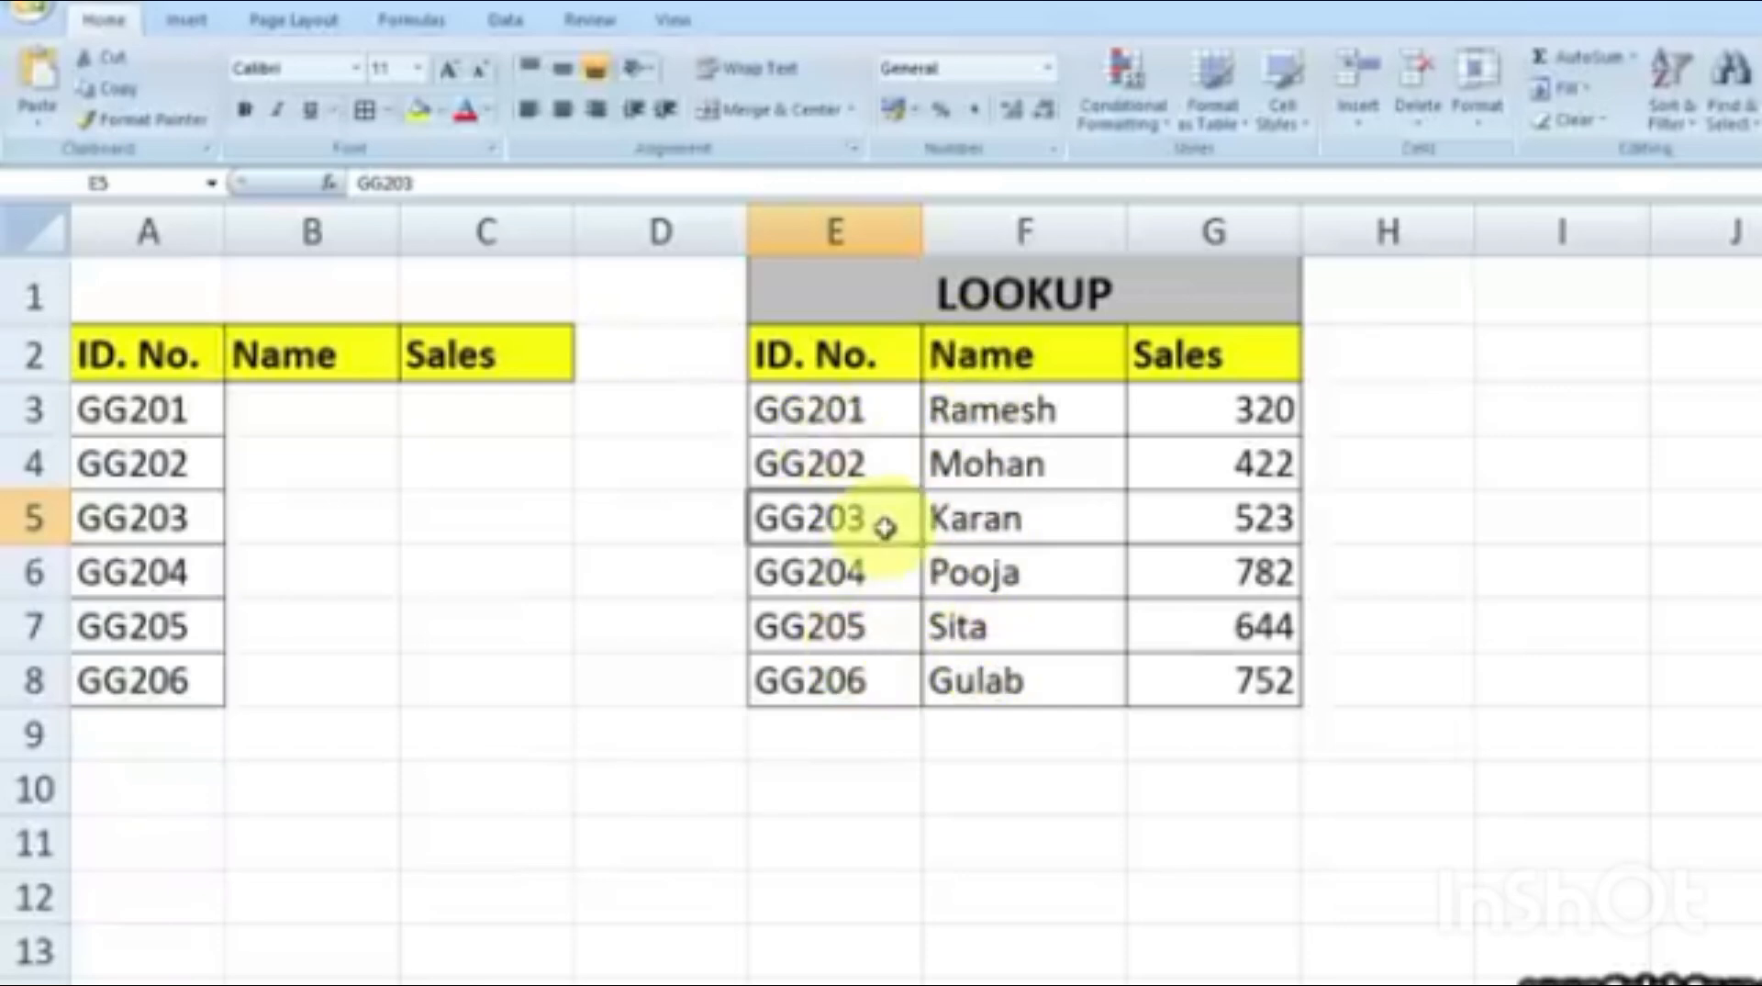
pyautogui.moveTo(822, 408); pyautogui.dragTo(831, 674)
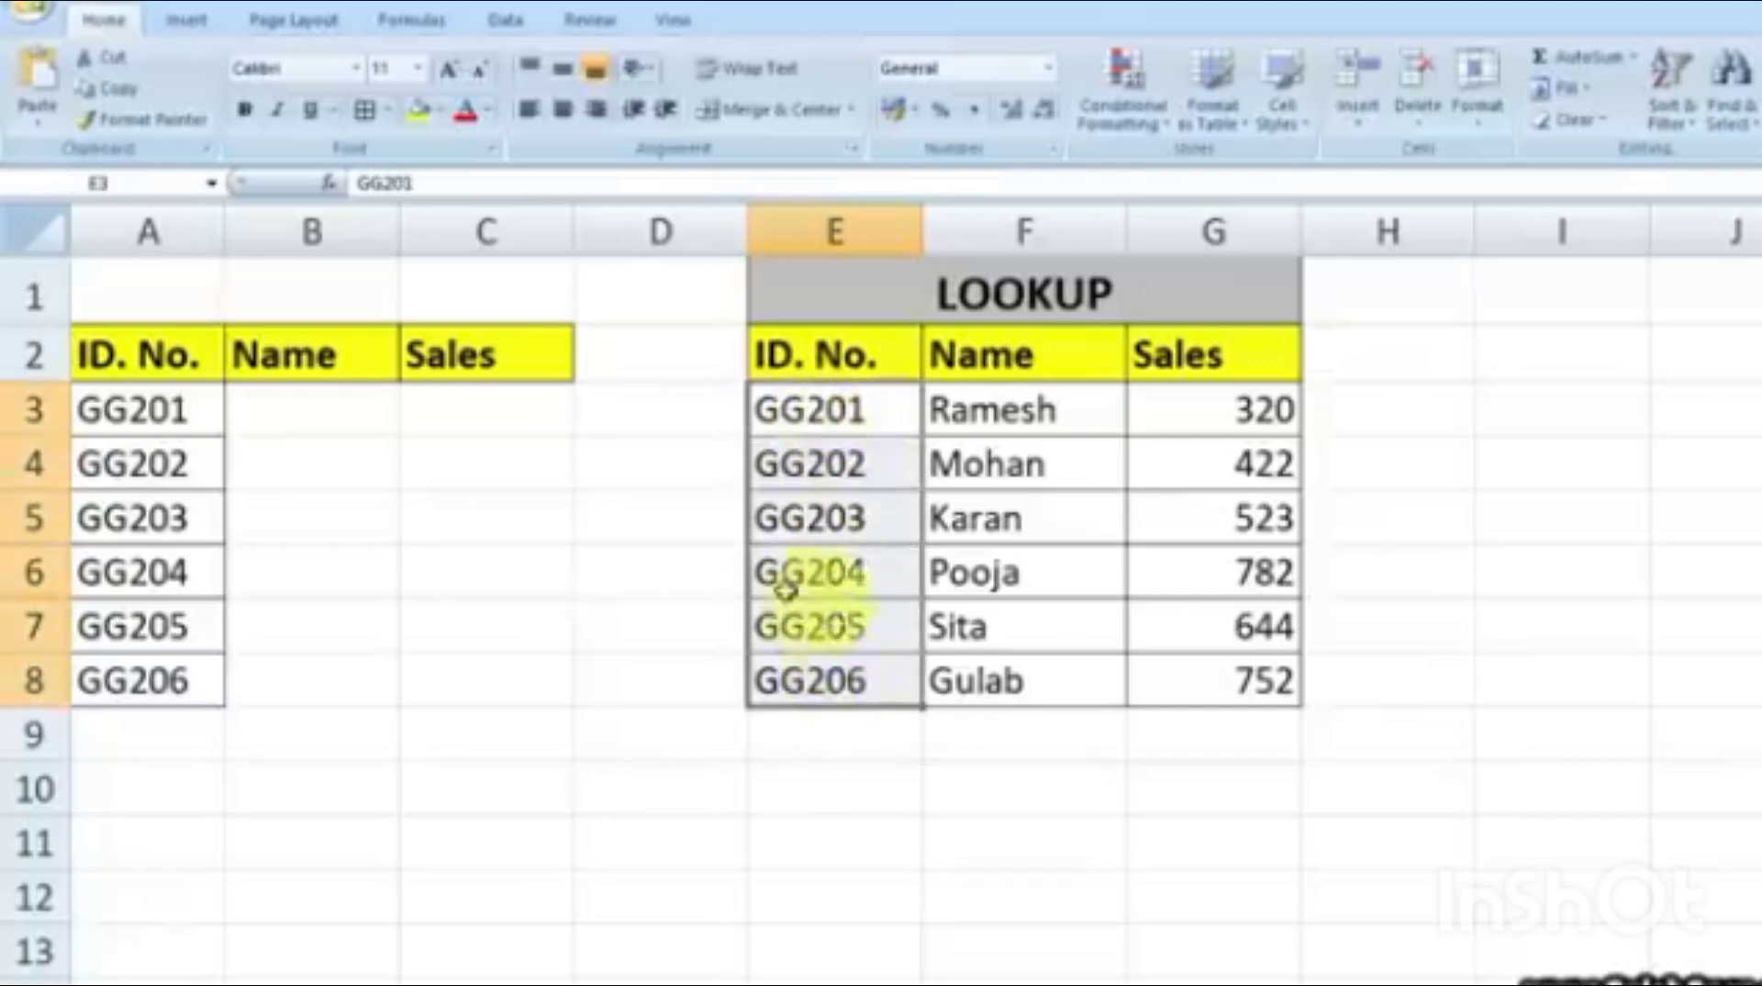
# Compare the GG203 row and its empty Name and Sales cells with the matching GG203 record in the LOOKUP table
pyautogui.click(140, 519)
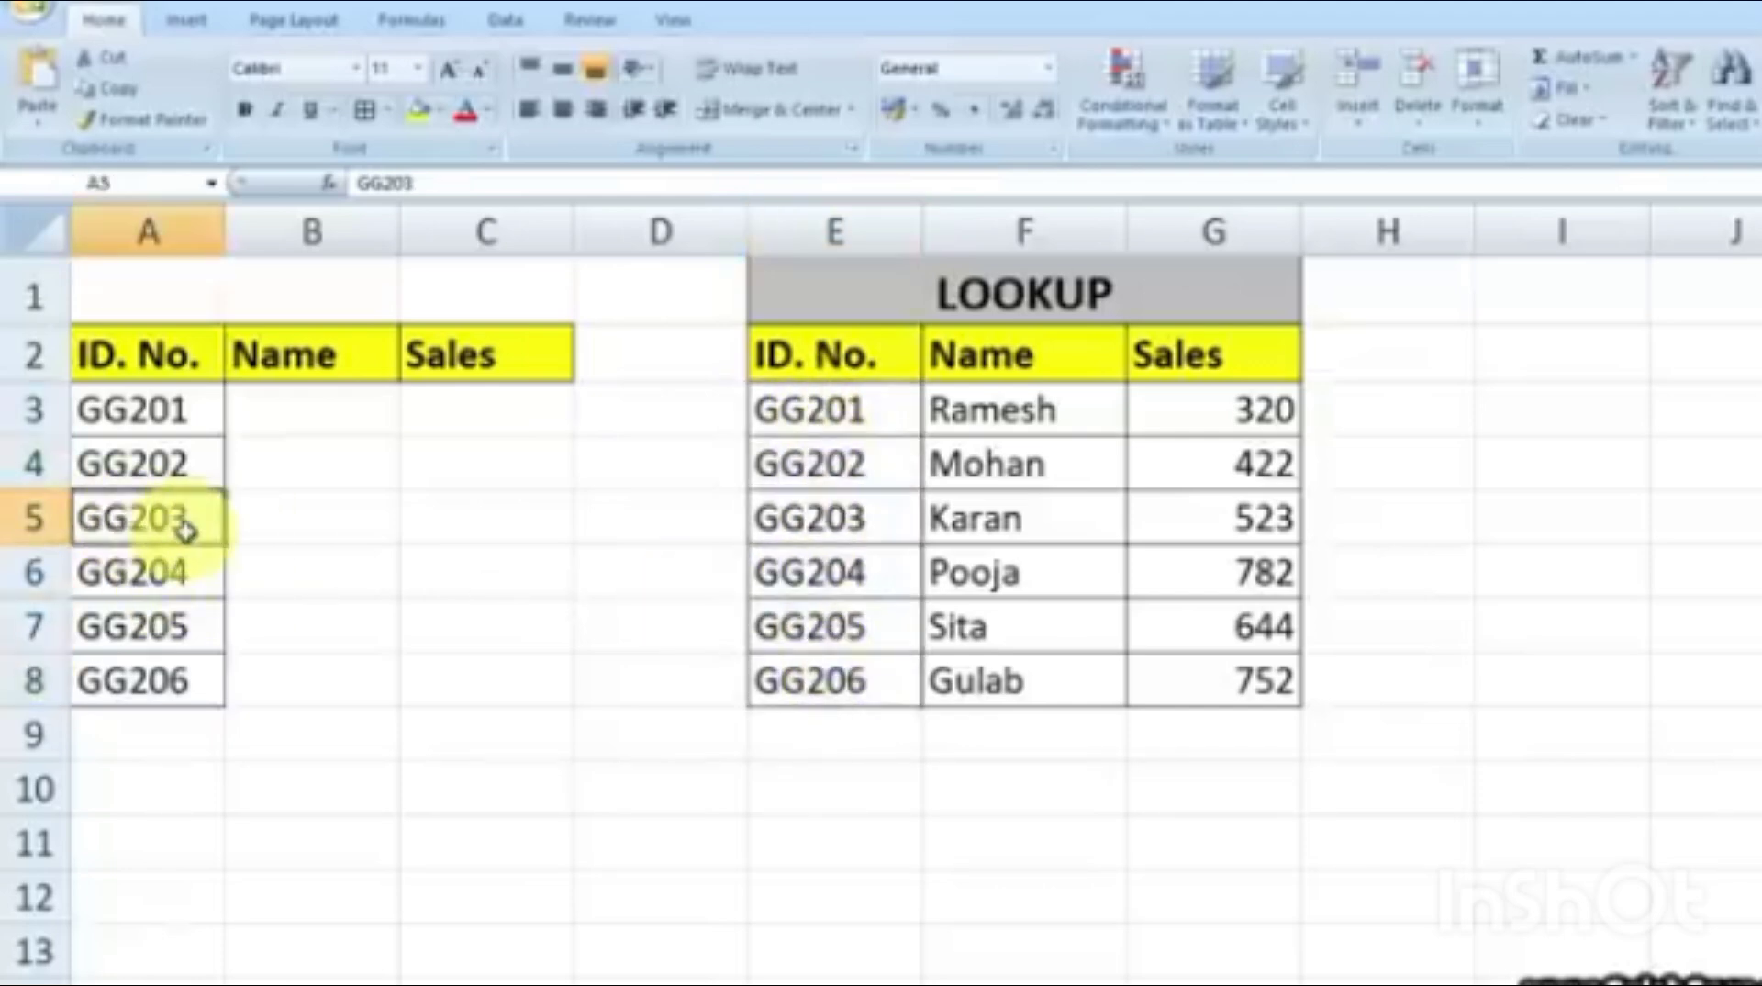
pyautogui.click(292, 522)
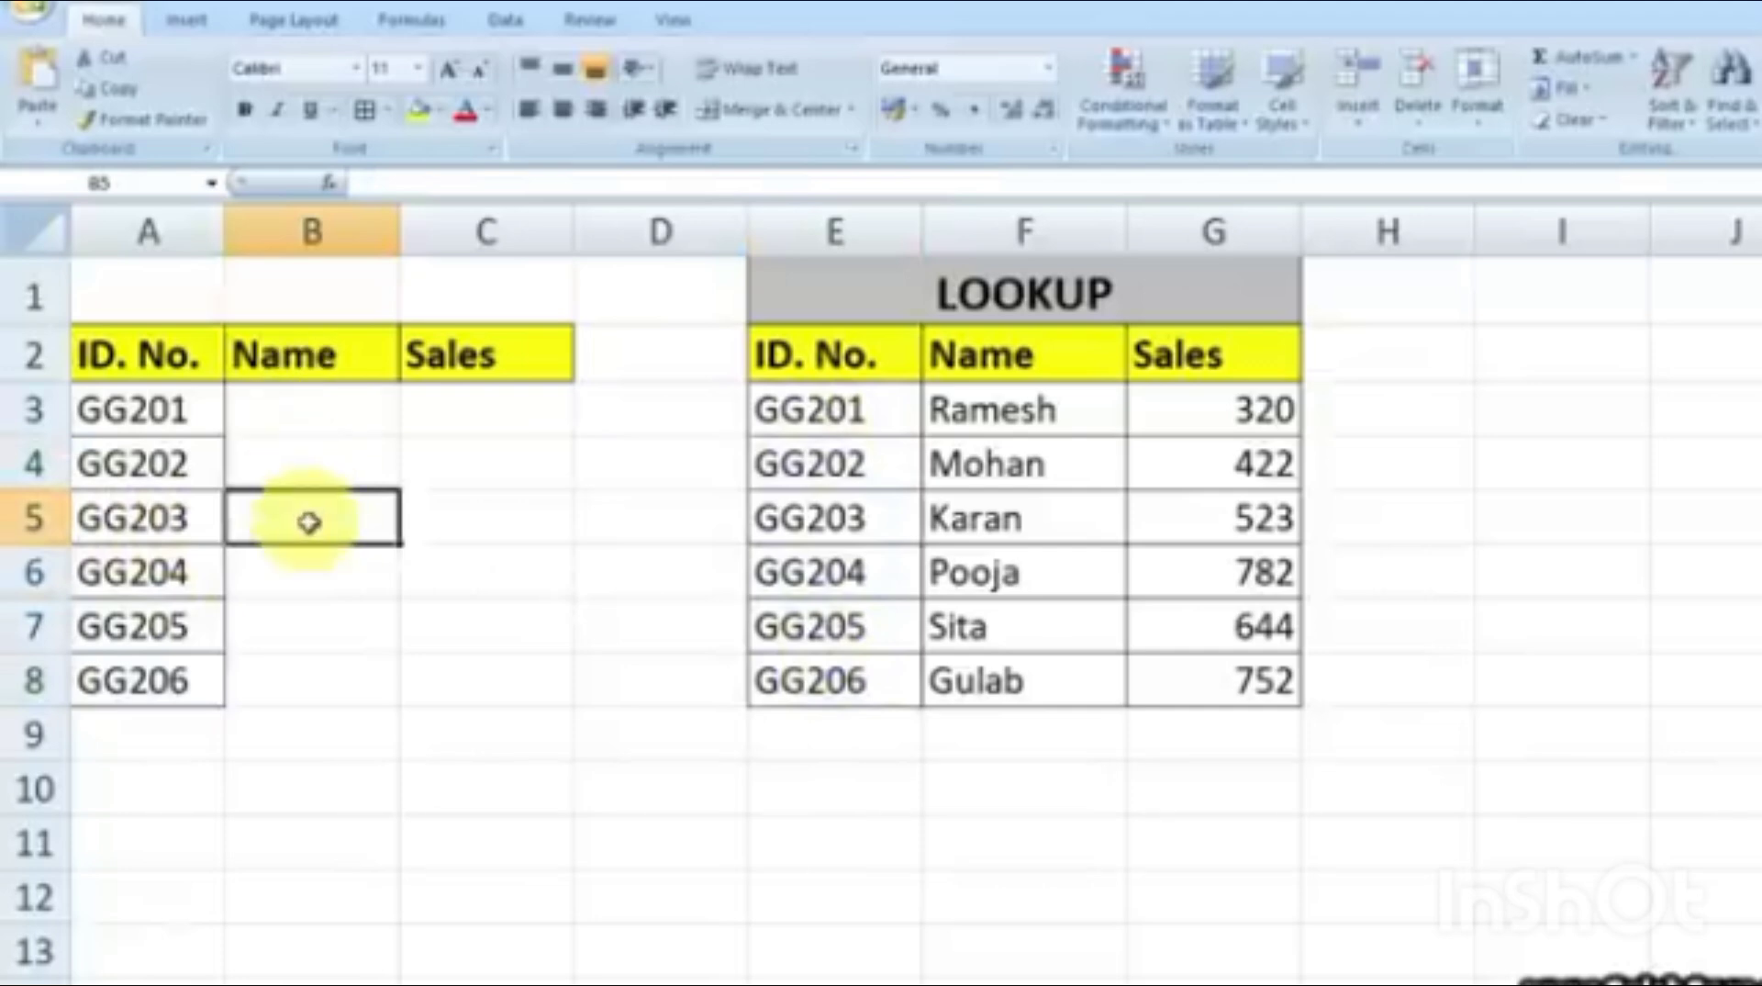
pyautogui.click(453, 517)
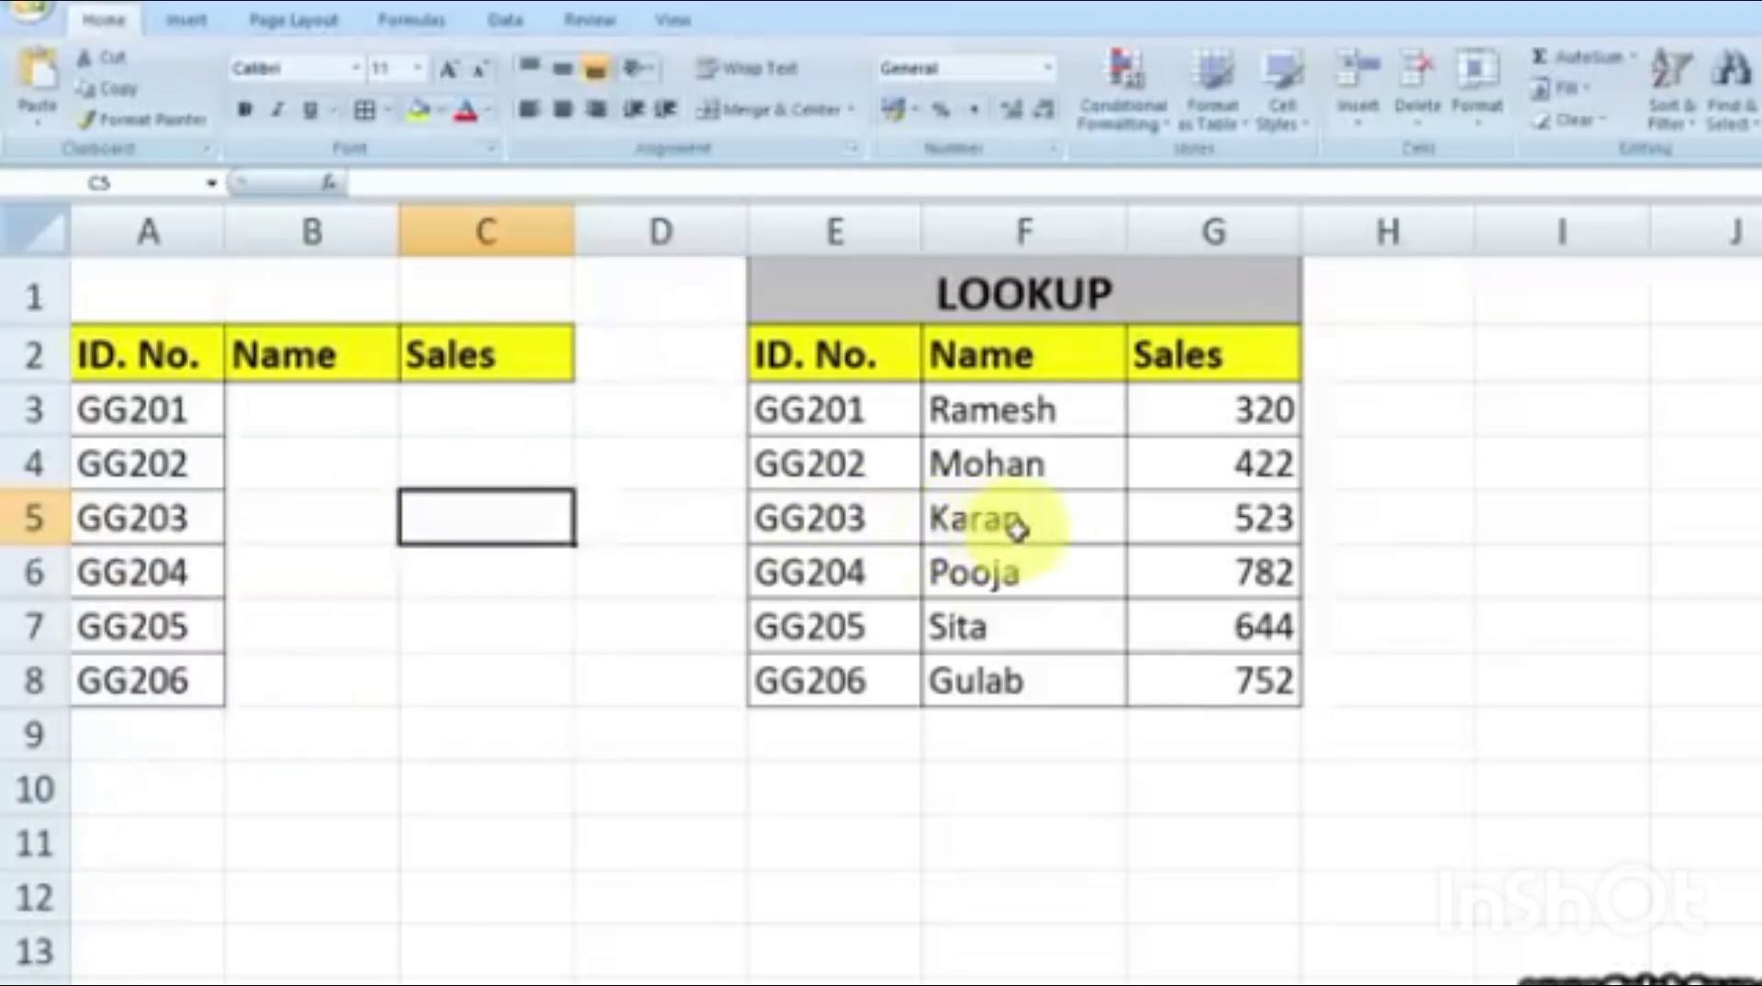
pyautogui.click(133, 518)
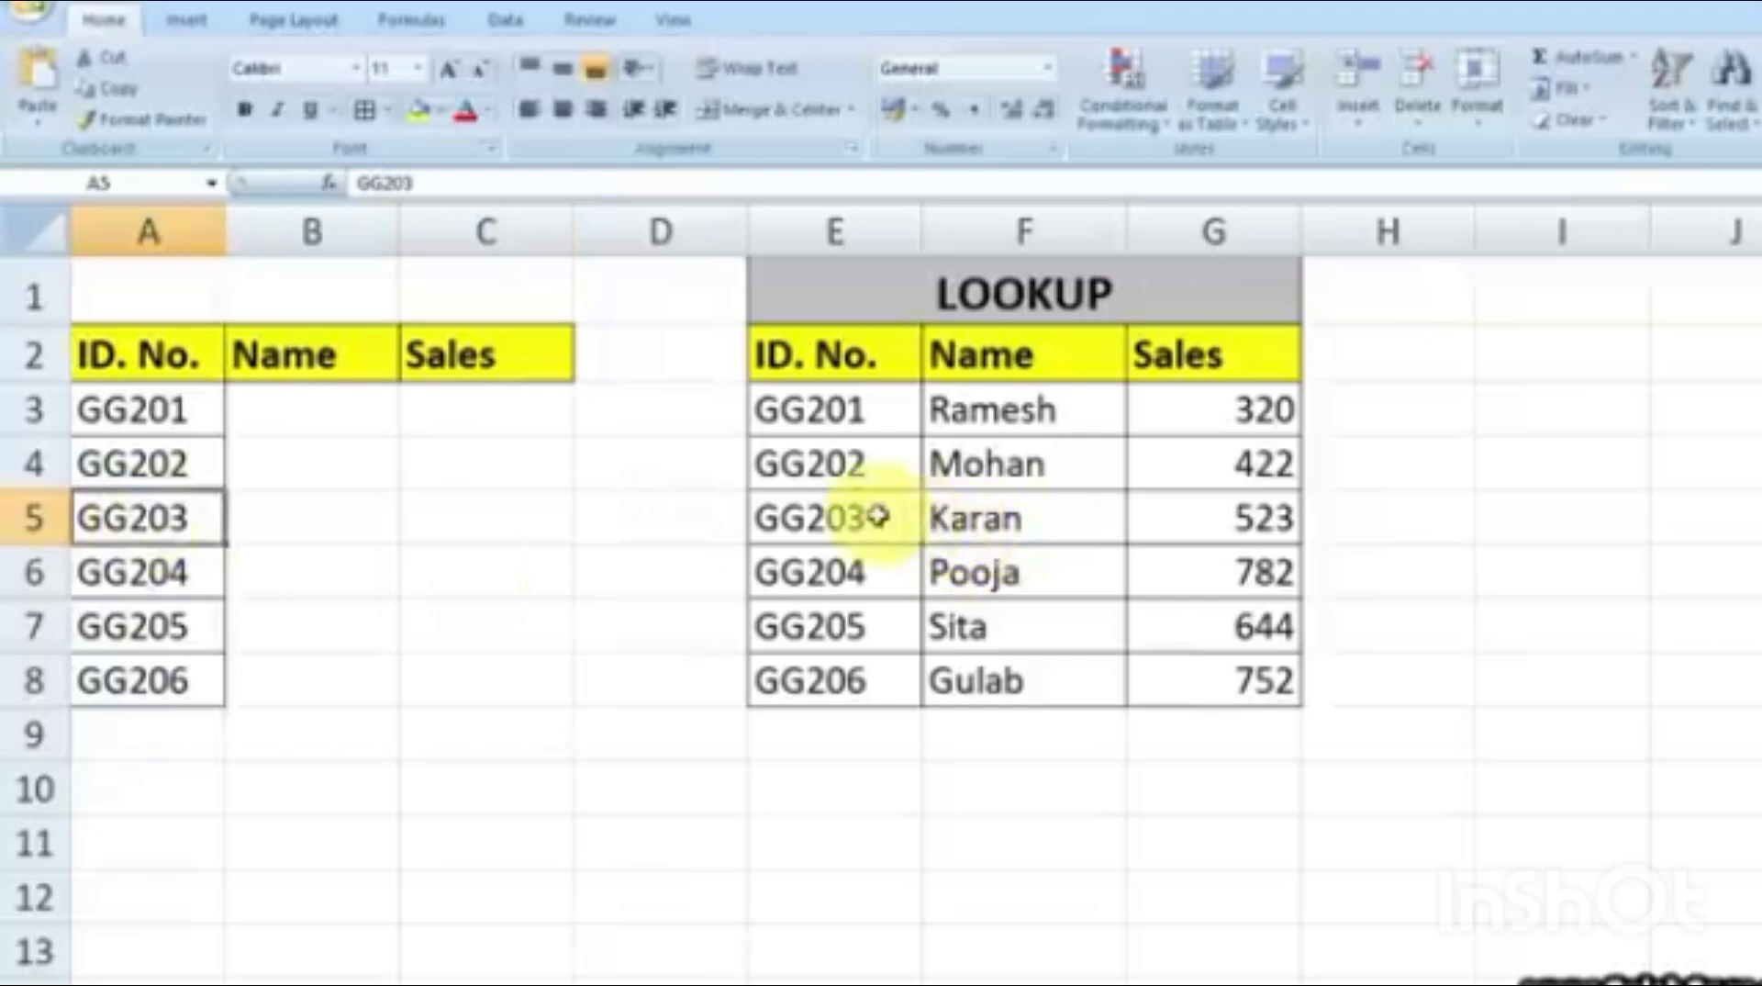
pyautogui.moveTo(881, 512); pyautogui.dragTo(1254, 532)
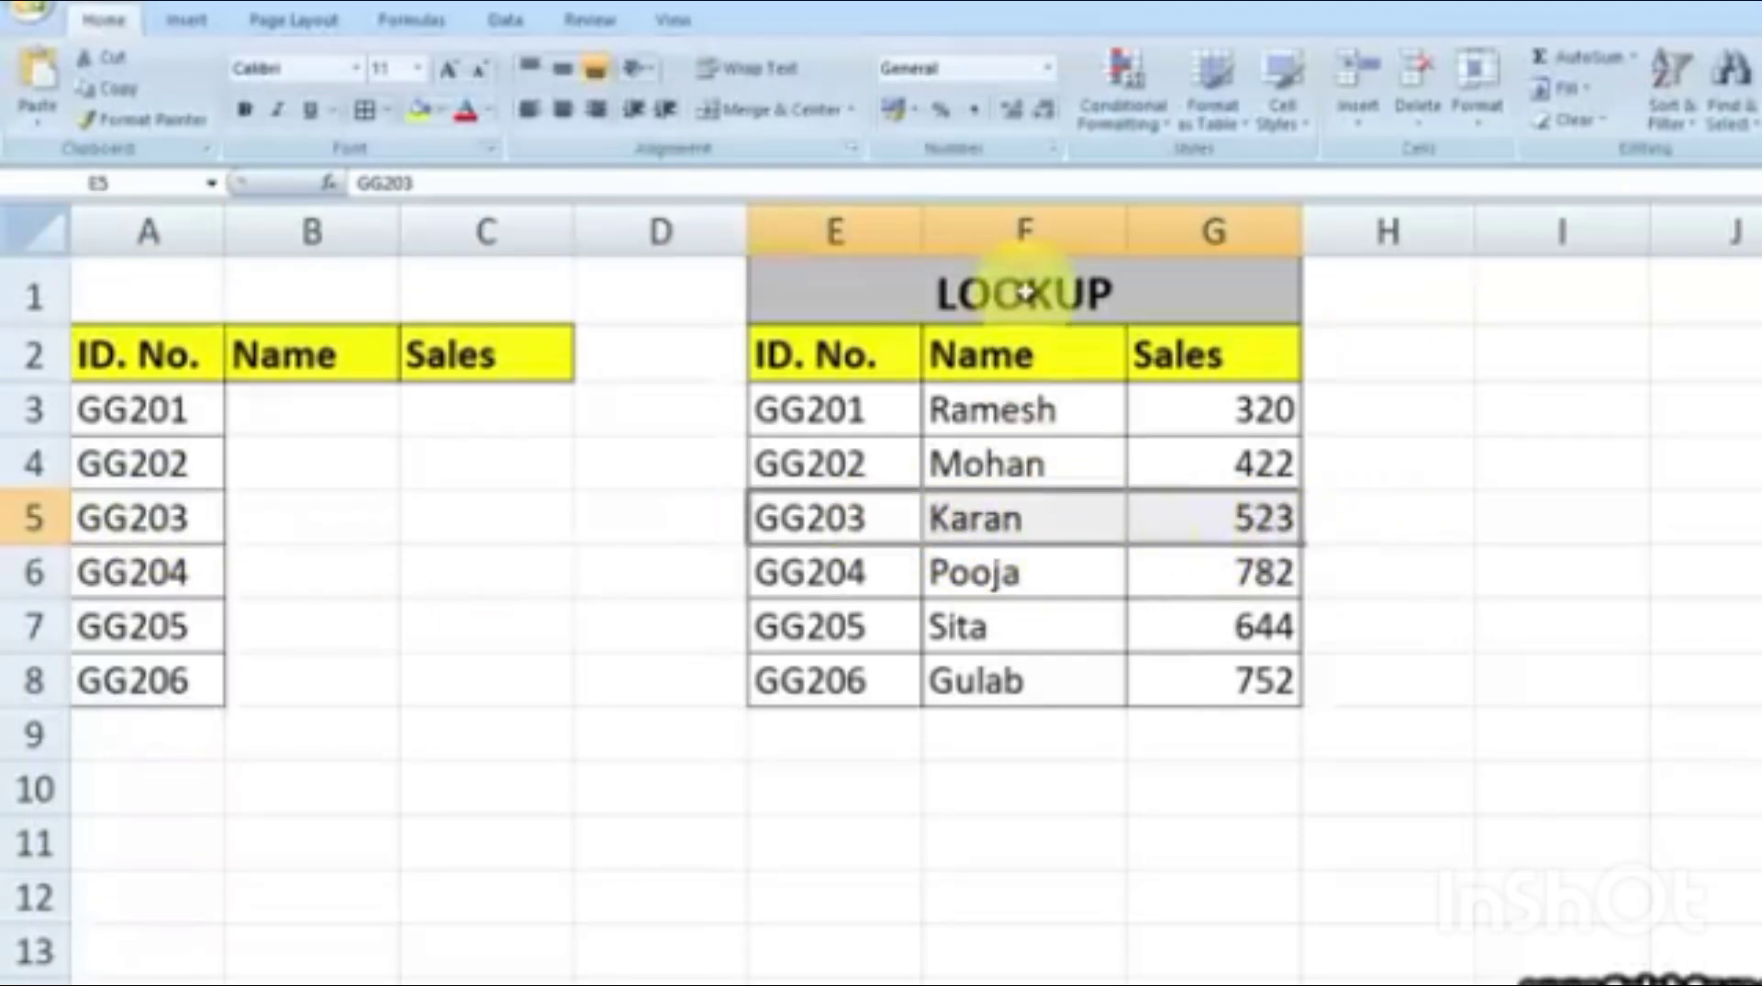
pyautogui.click(323, 520)
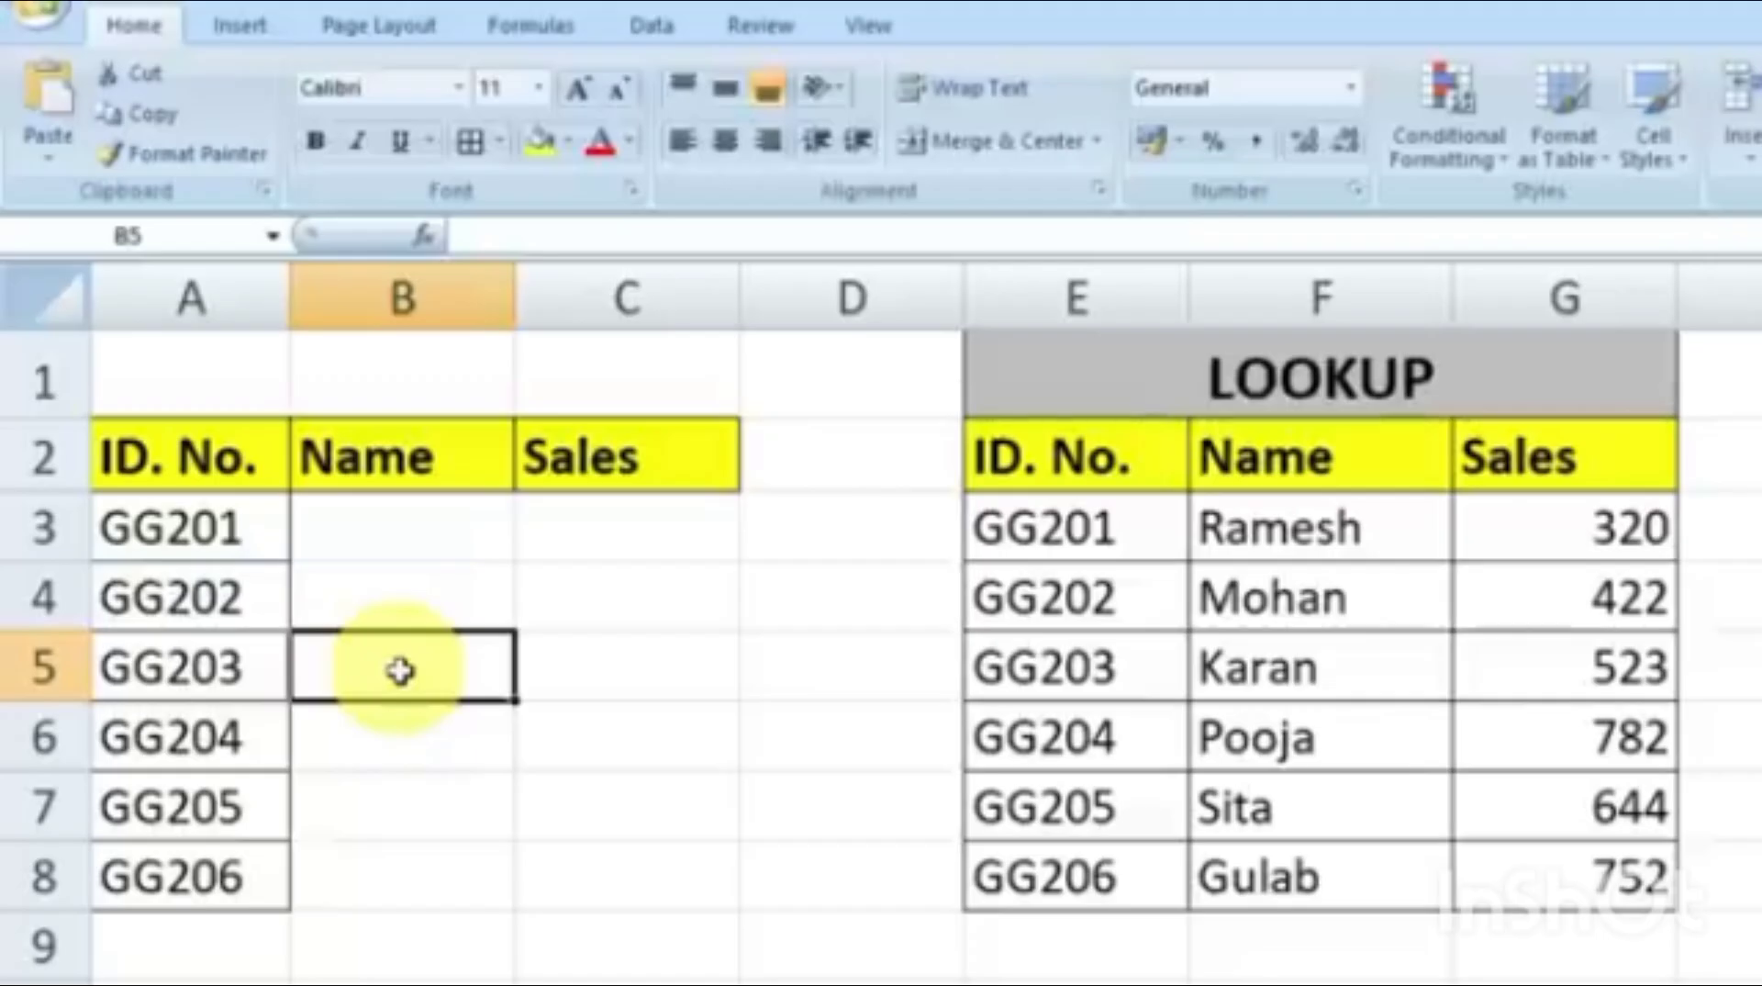
# Start a LOOKUP formula in cell B3 with A3 as the lookup value
pyautogui.click(384, 516)
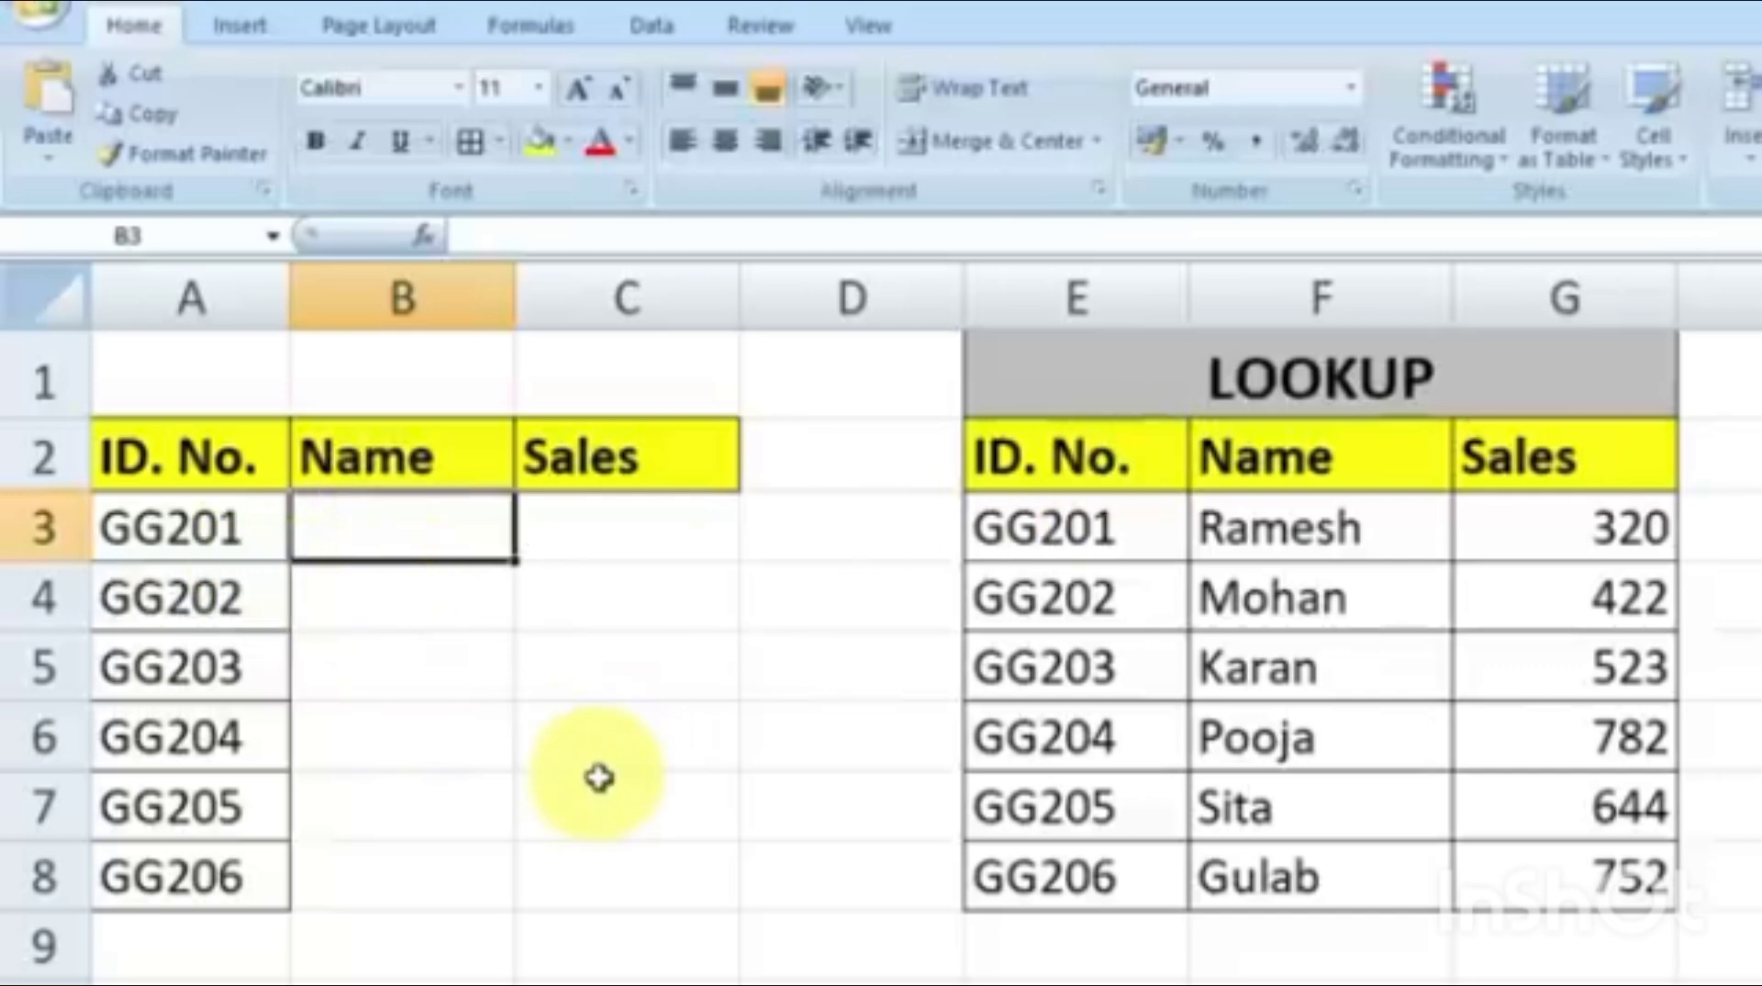
pyautogui.write('=')
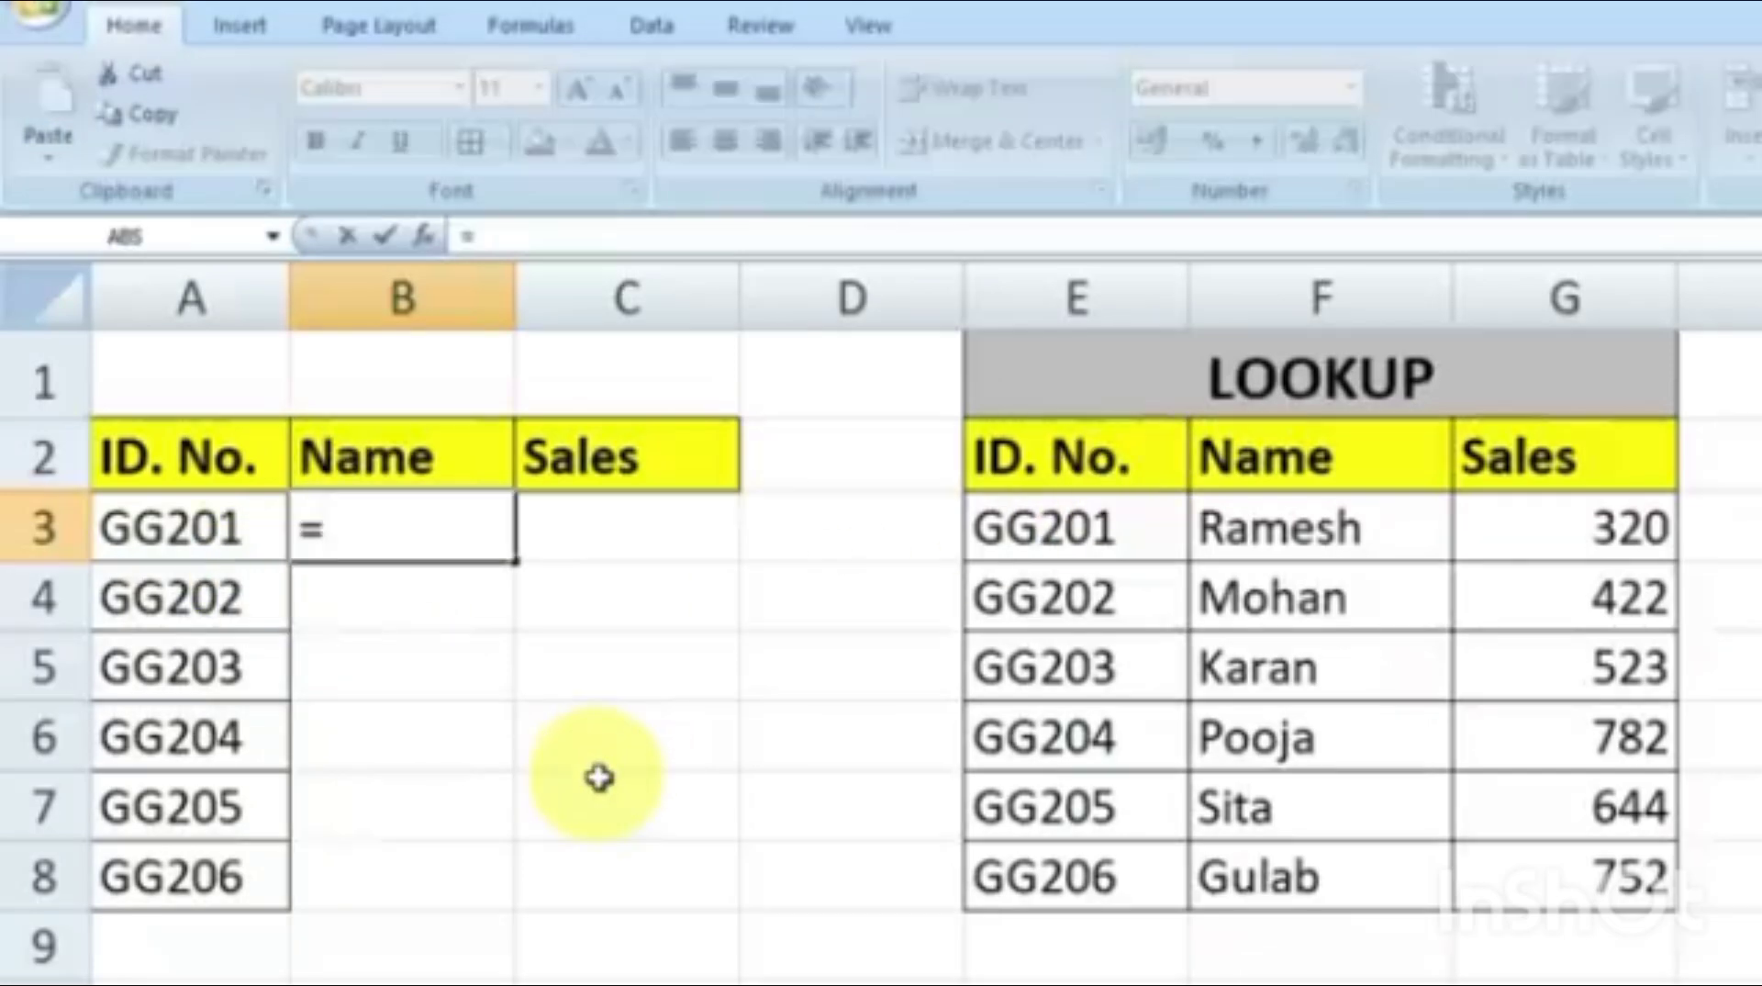
pyautogui.write('LO')
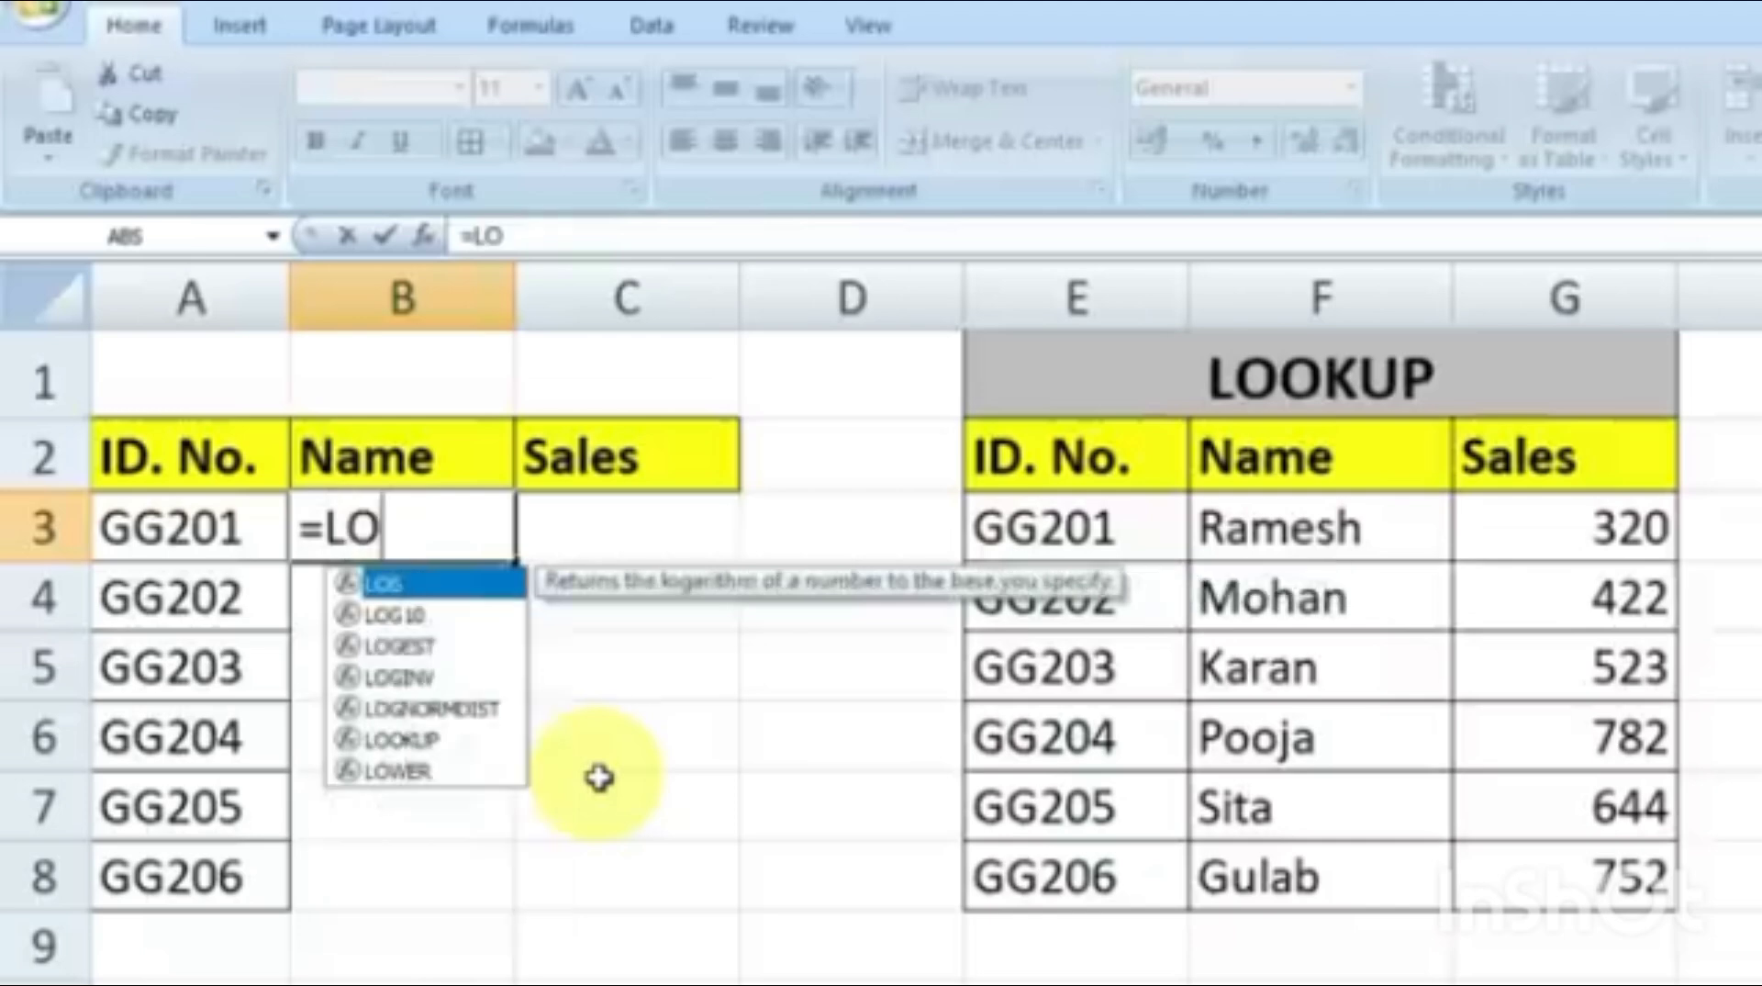
pyautogui.write('OK')
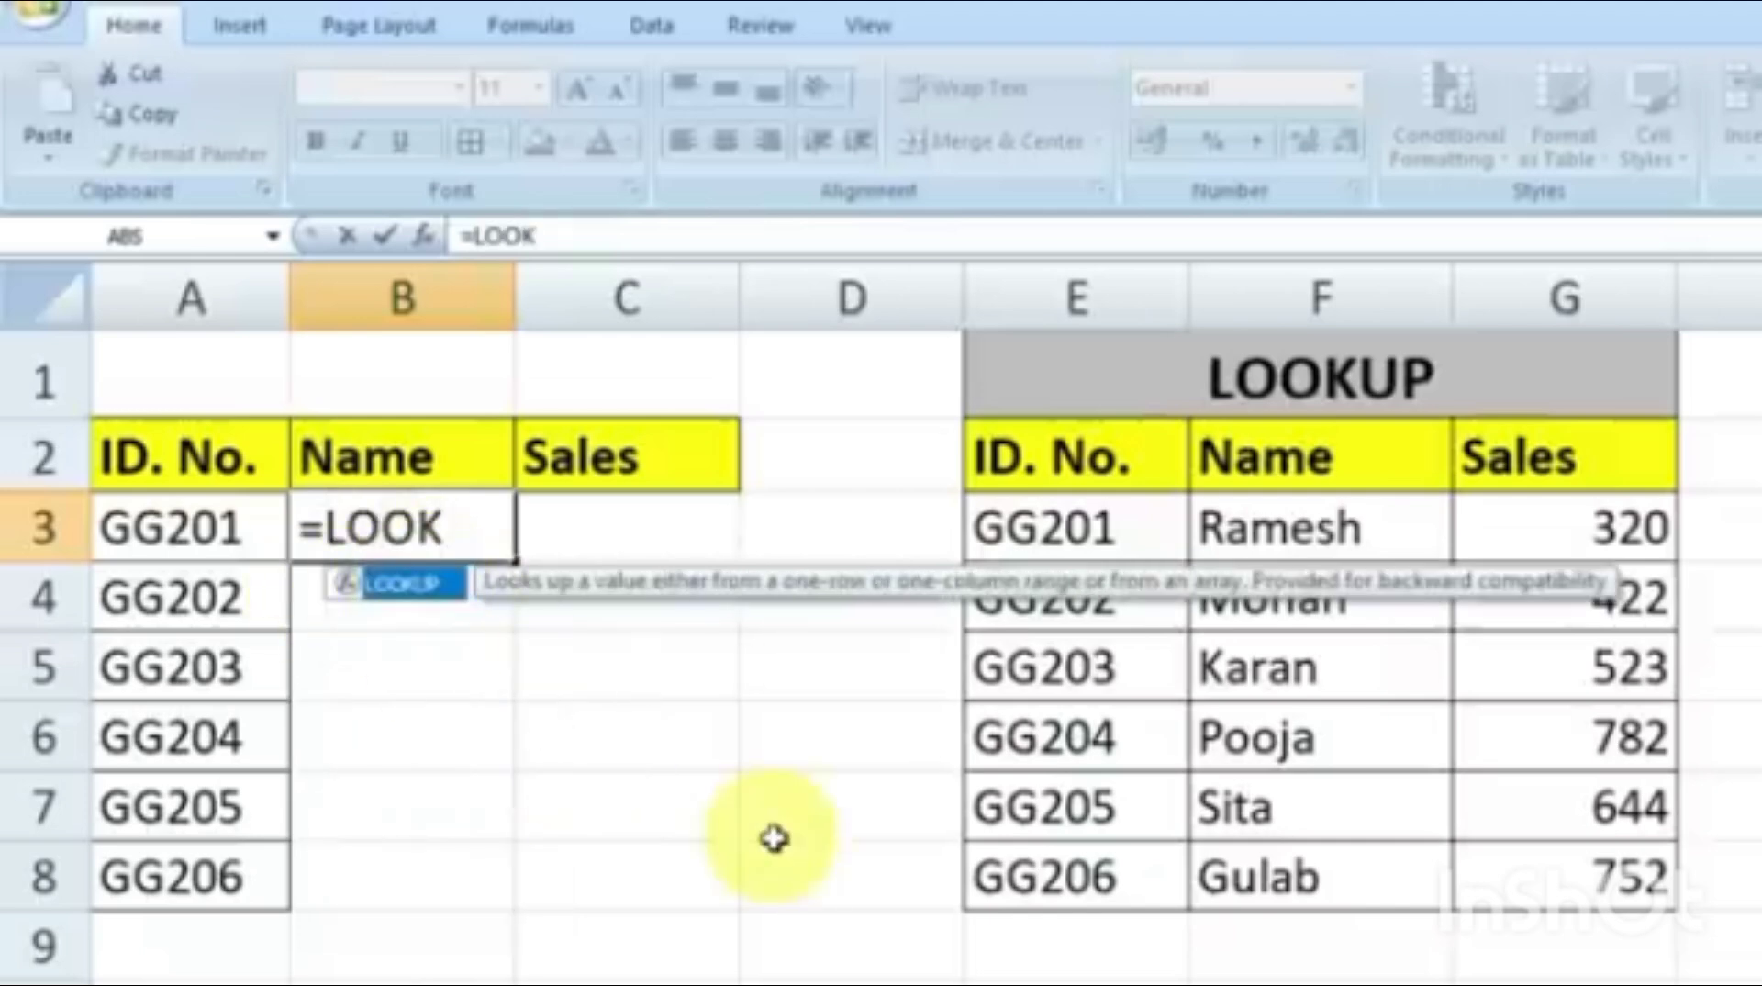
pyautogui.press('Tab')
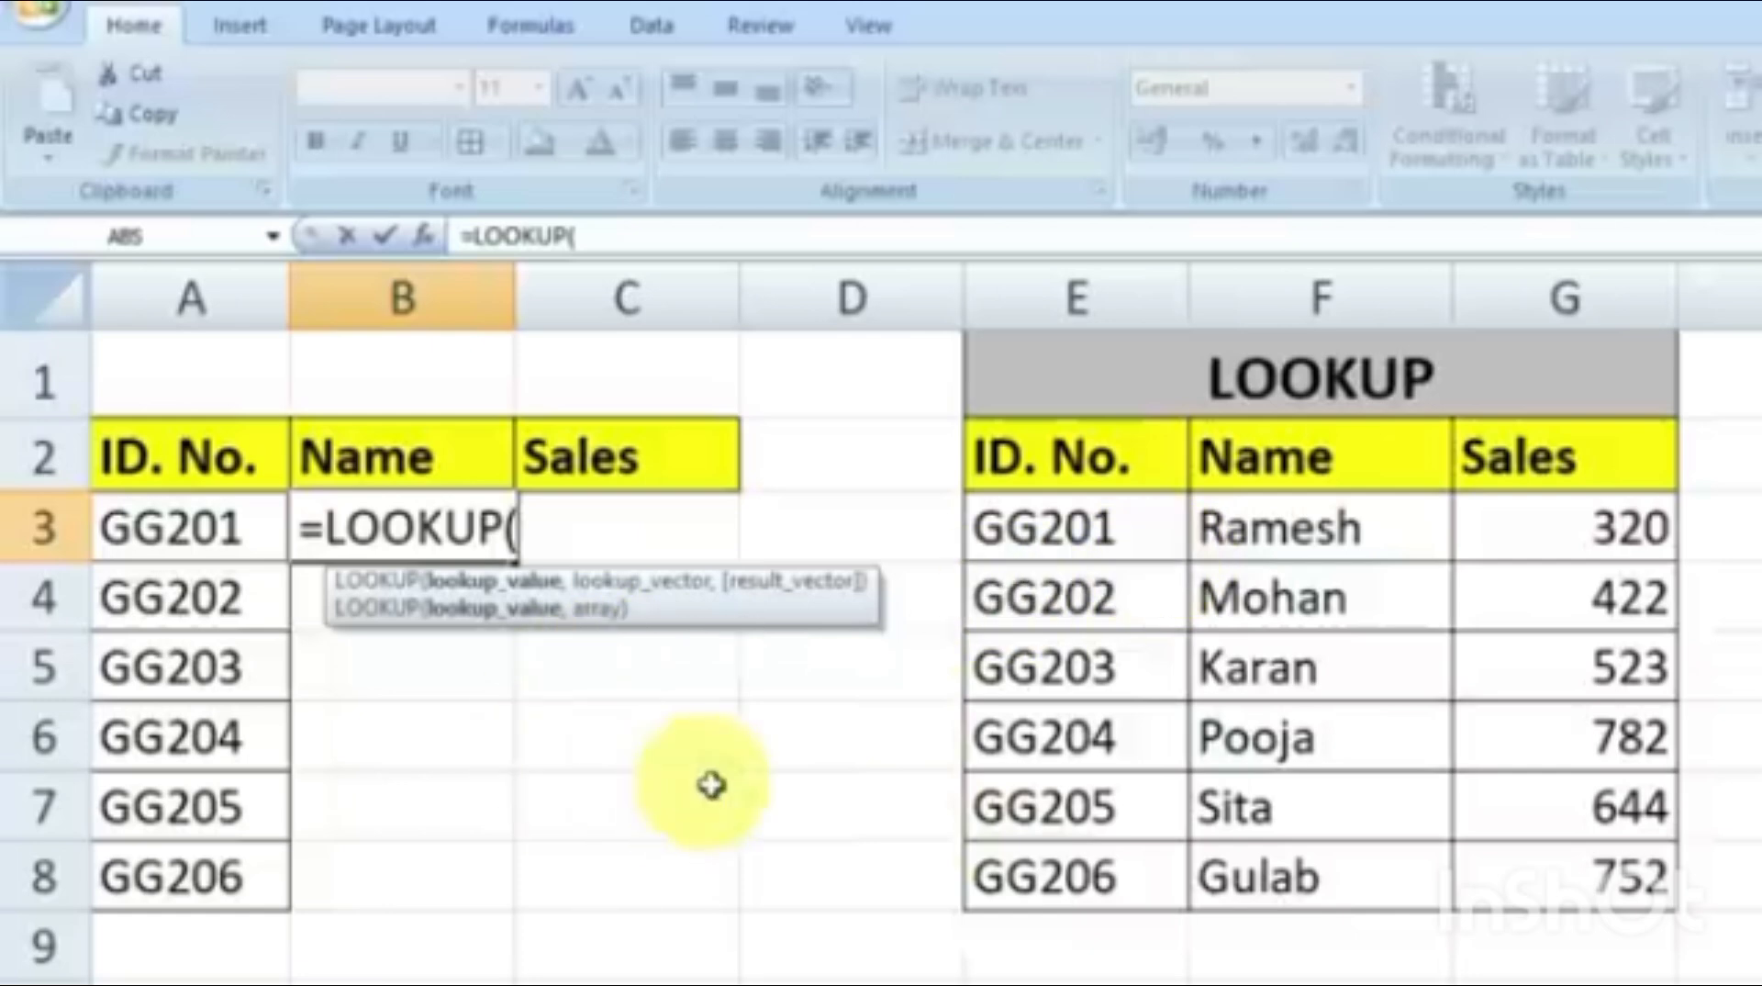
pyautogui.click(195, 527)
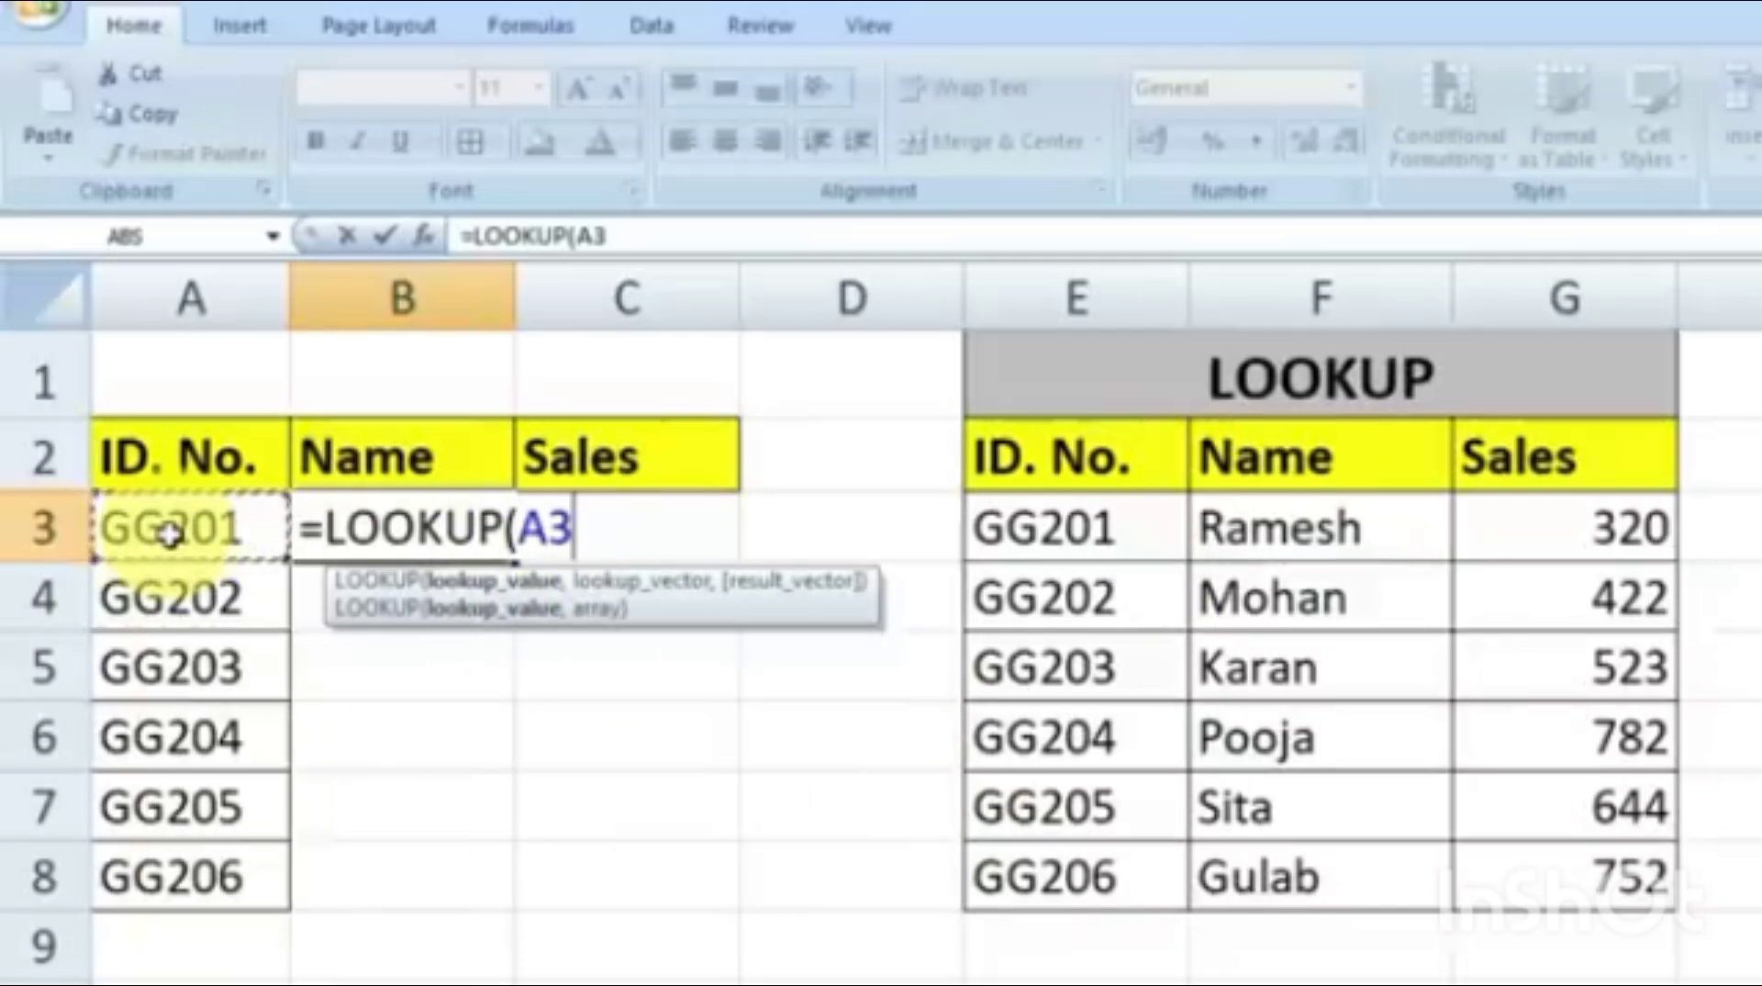
pyautogui.write(',')
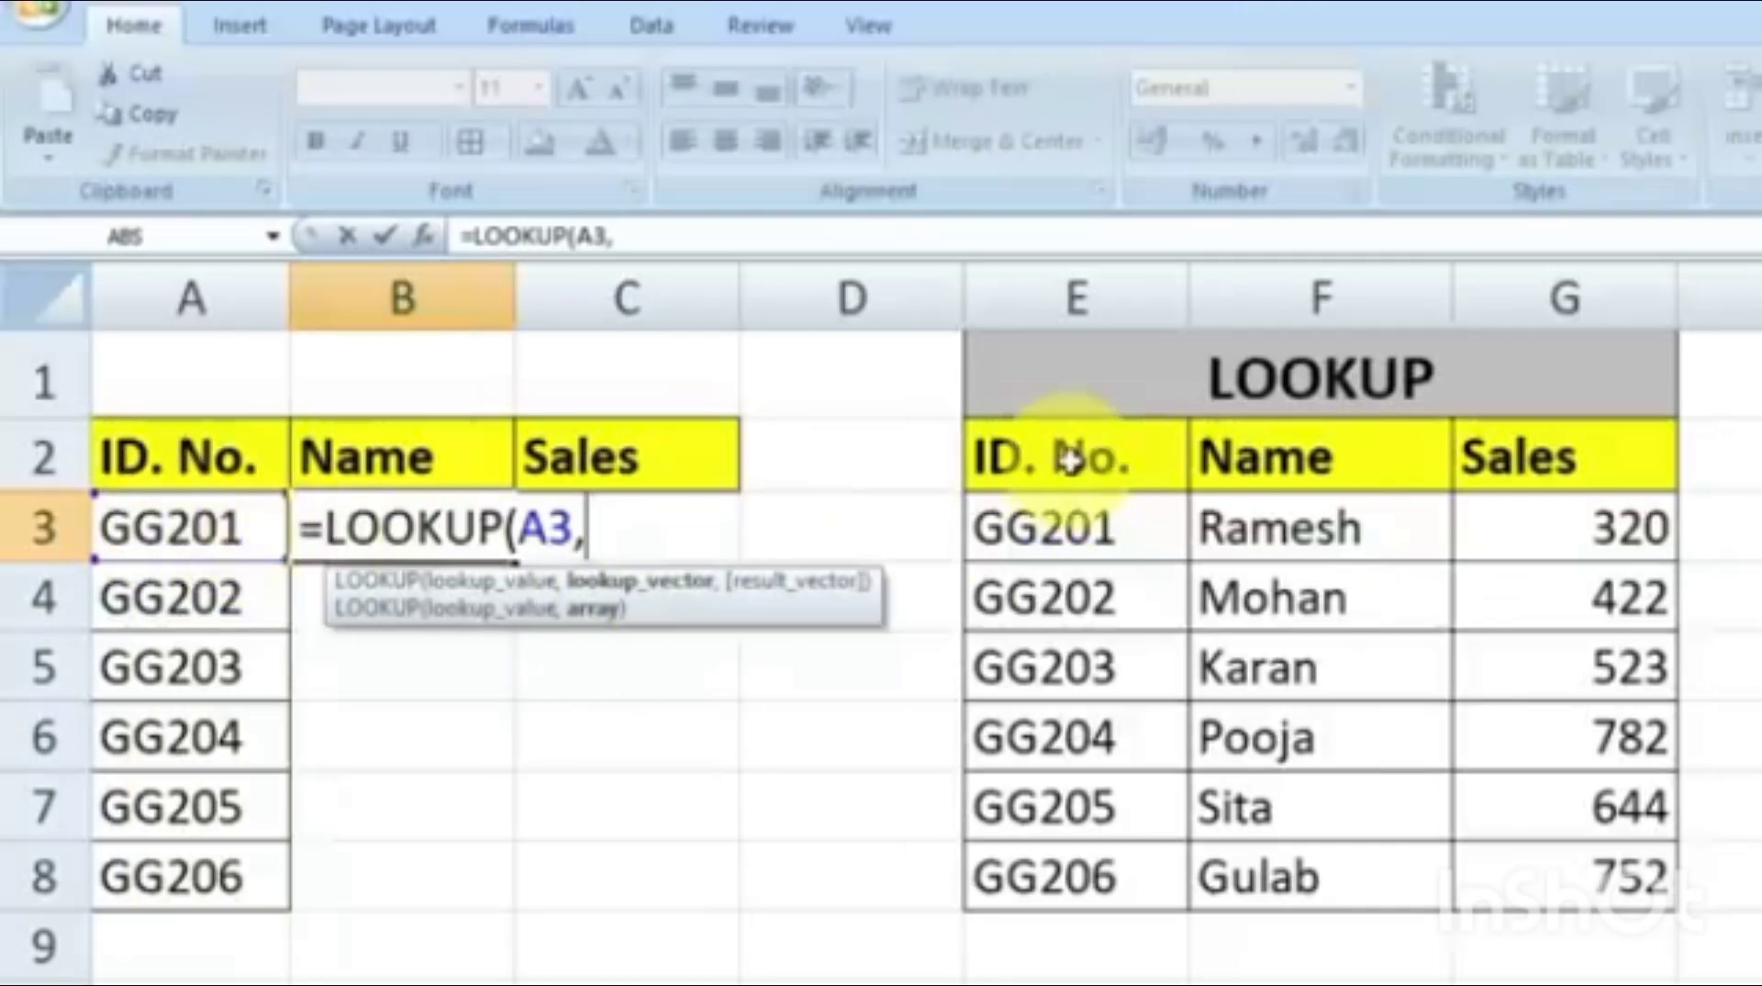
# Add E2:E8 as the lookup vector and F2:F8 as the result vector, and close the LOOKUP formula's parenthesis
pyautogui.moveTo(1062, 456); pyautogui.dragTo(1072, 864)
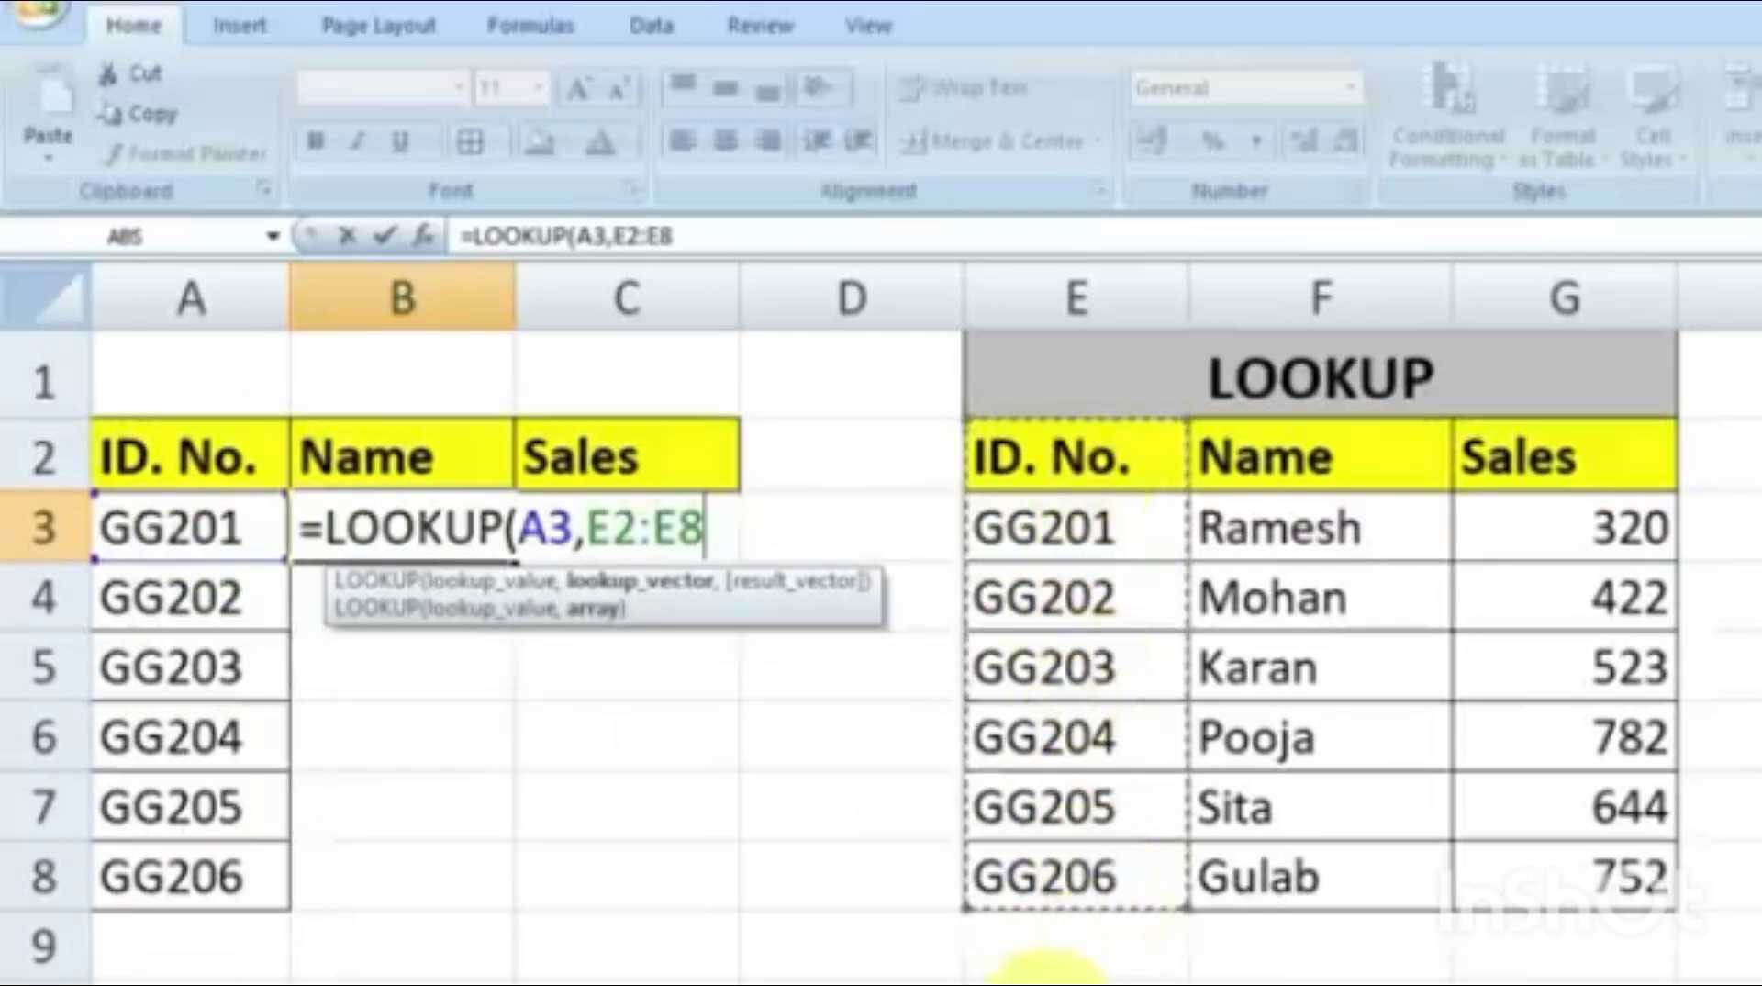
pyautogui.click(1113, 459)
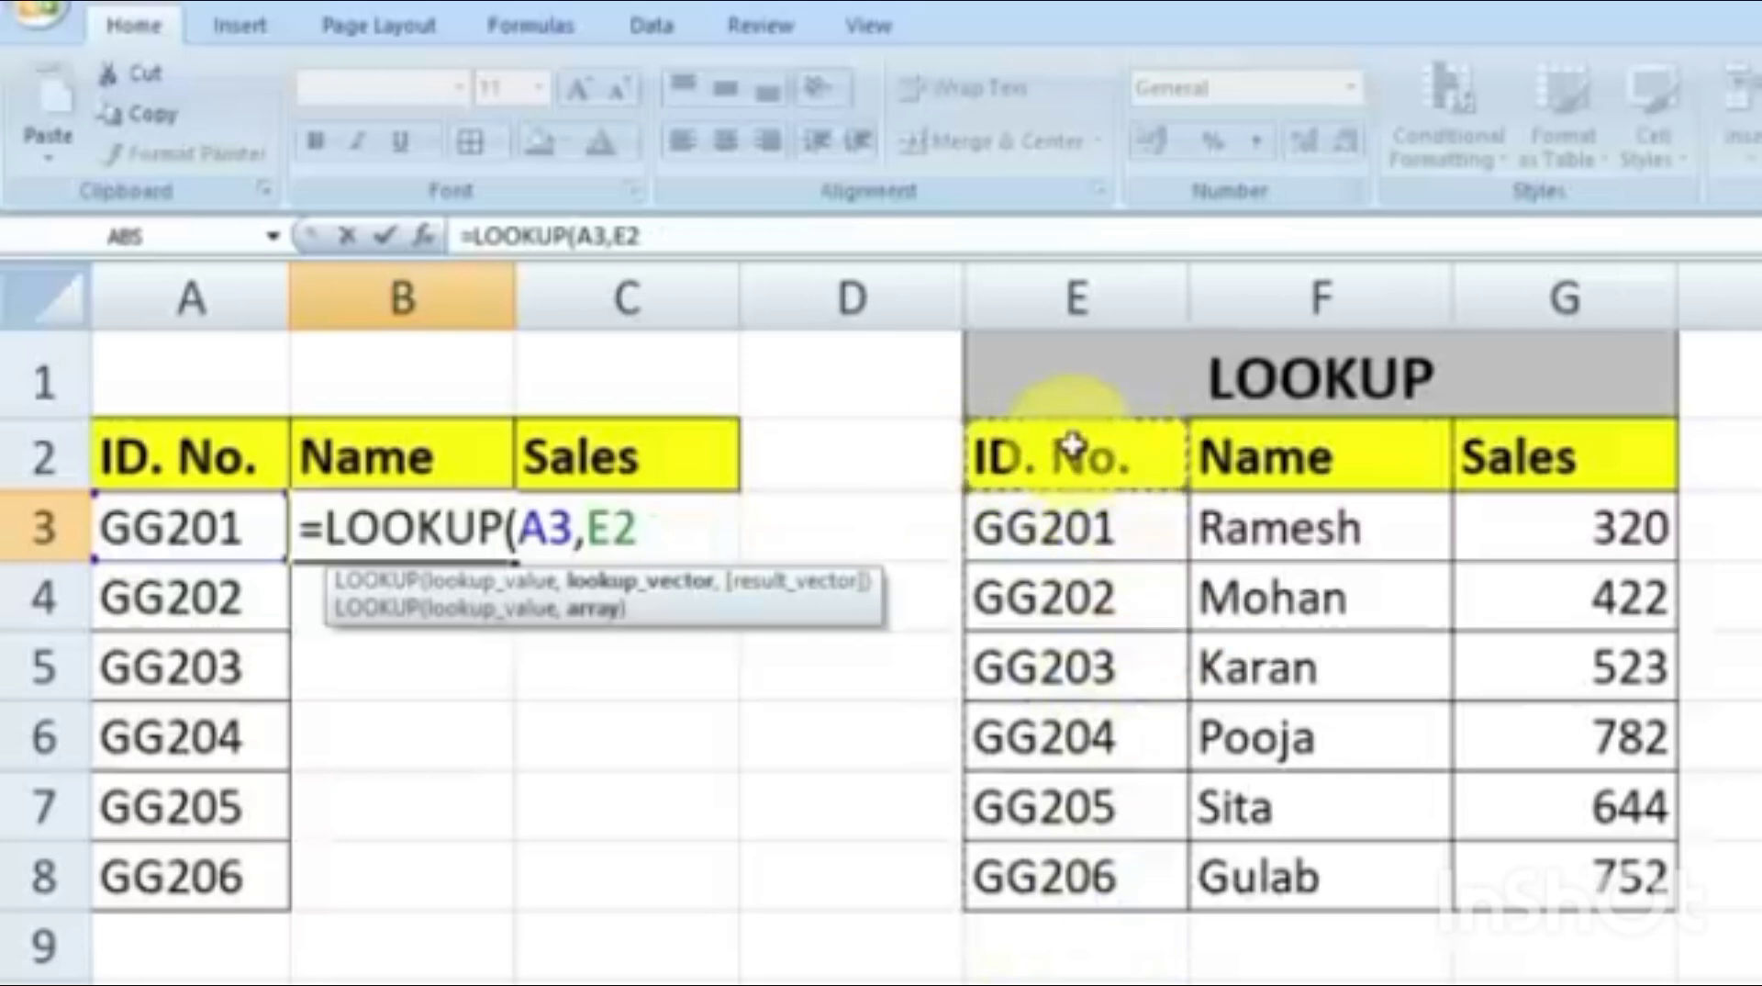
pyautogui.moveTo(1072, 447); pyautogui.dragTo(1074, 881)
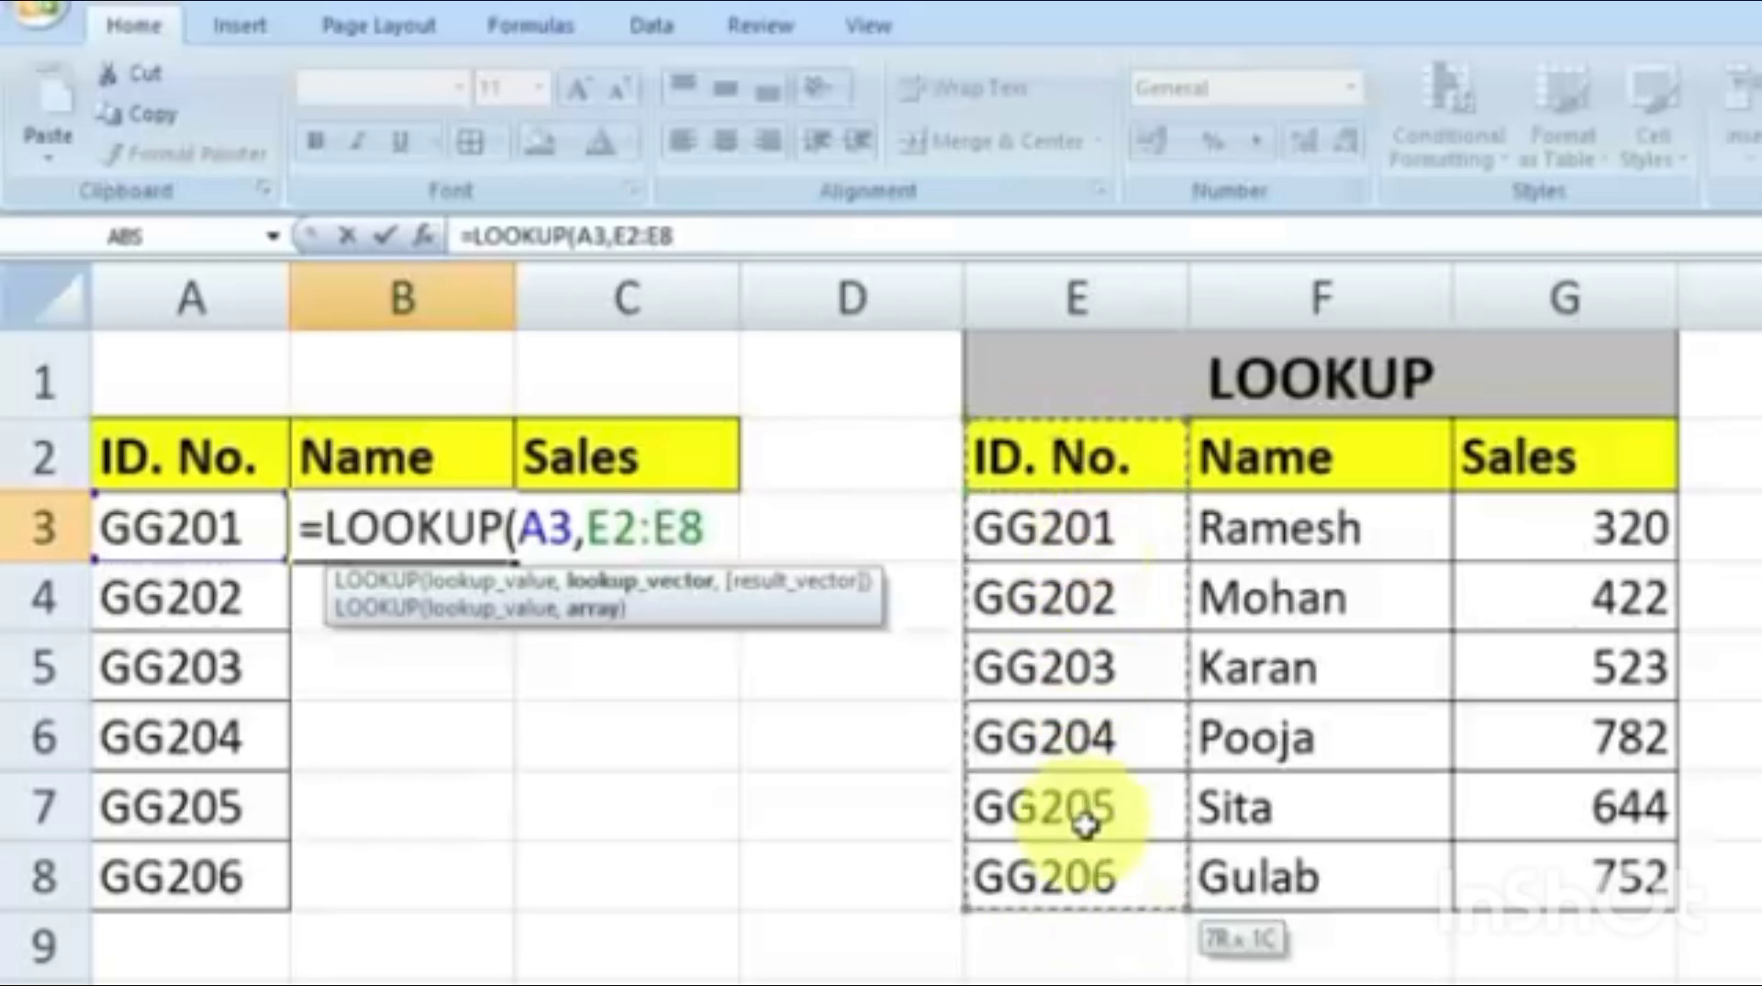
pyautogui.write(',')
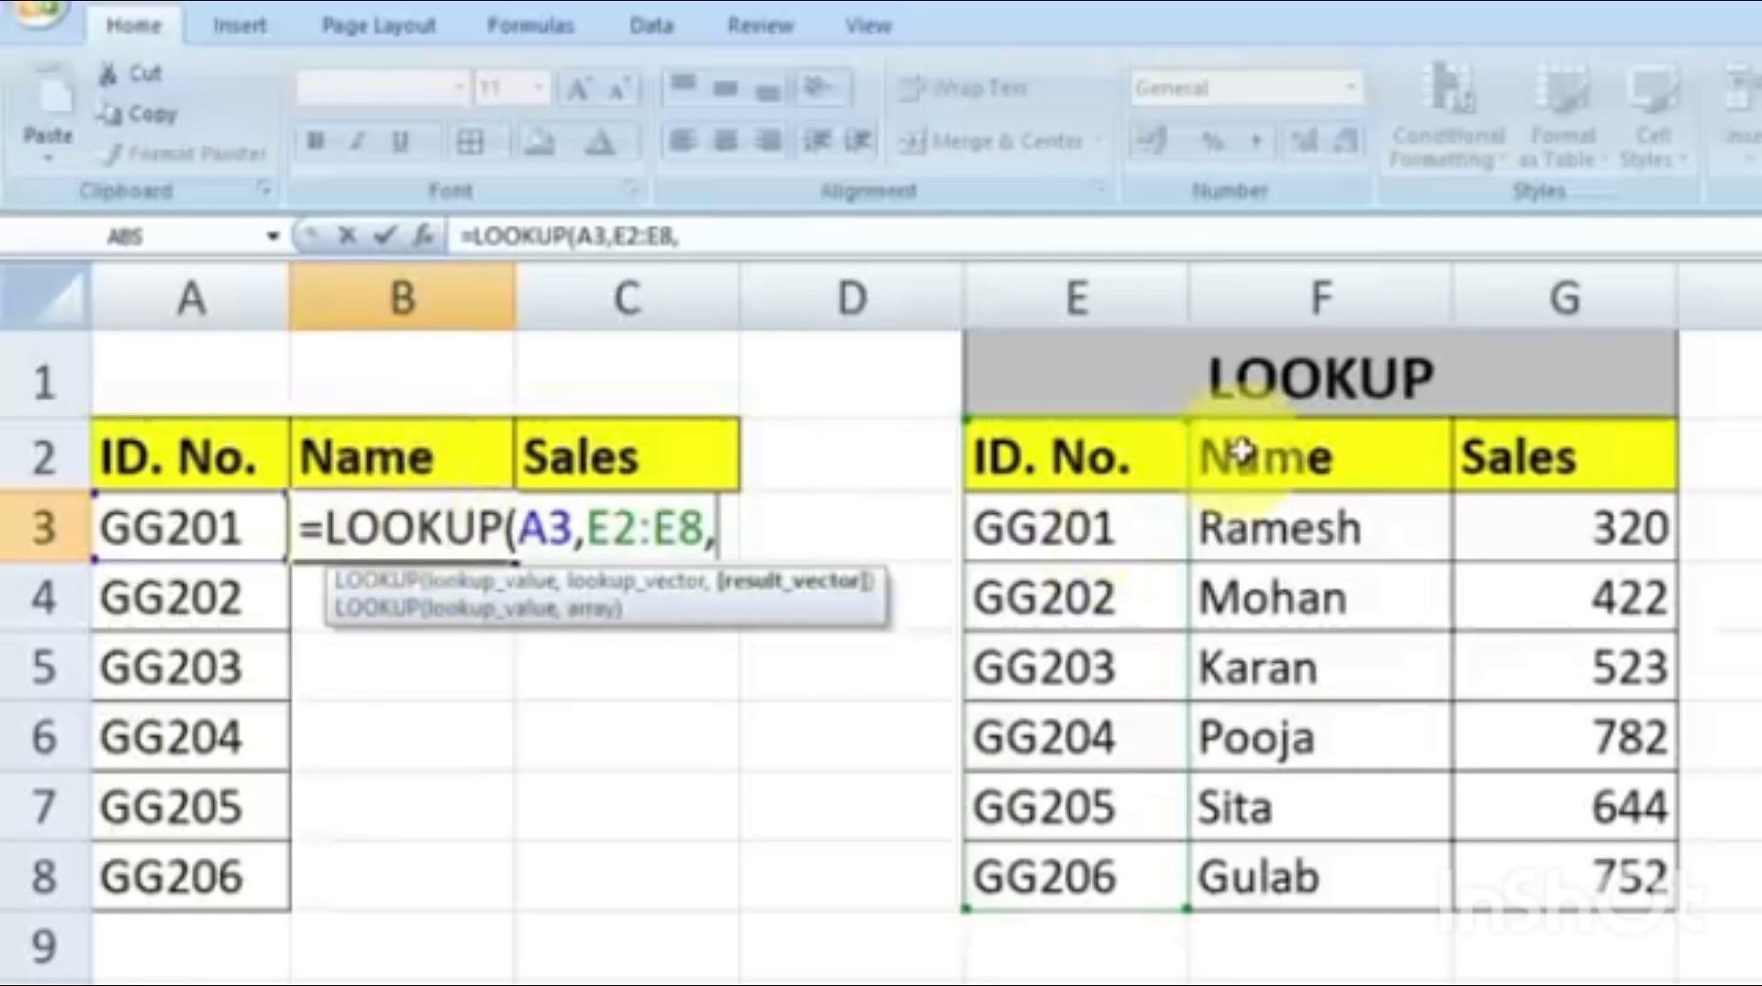
pyautogui.moveTo(1258, 456); pyautogui.dragTo(1286, 874)
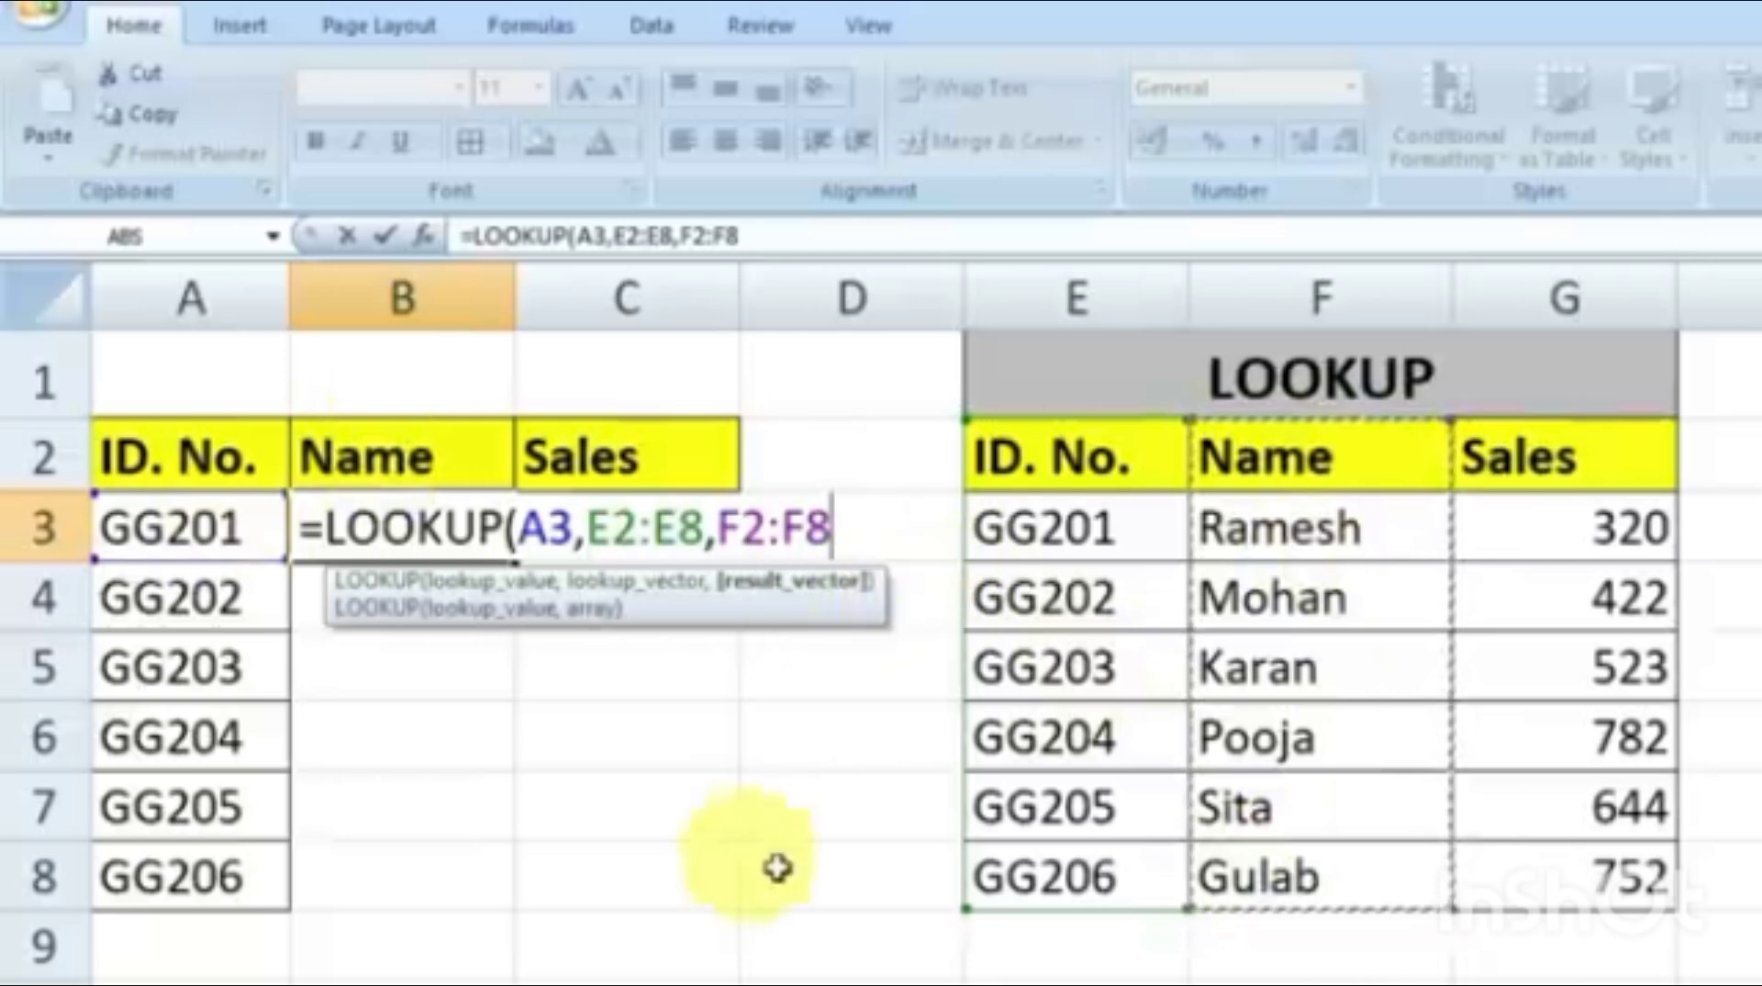
pyautogui.write(')')
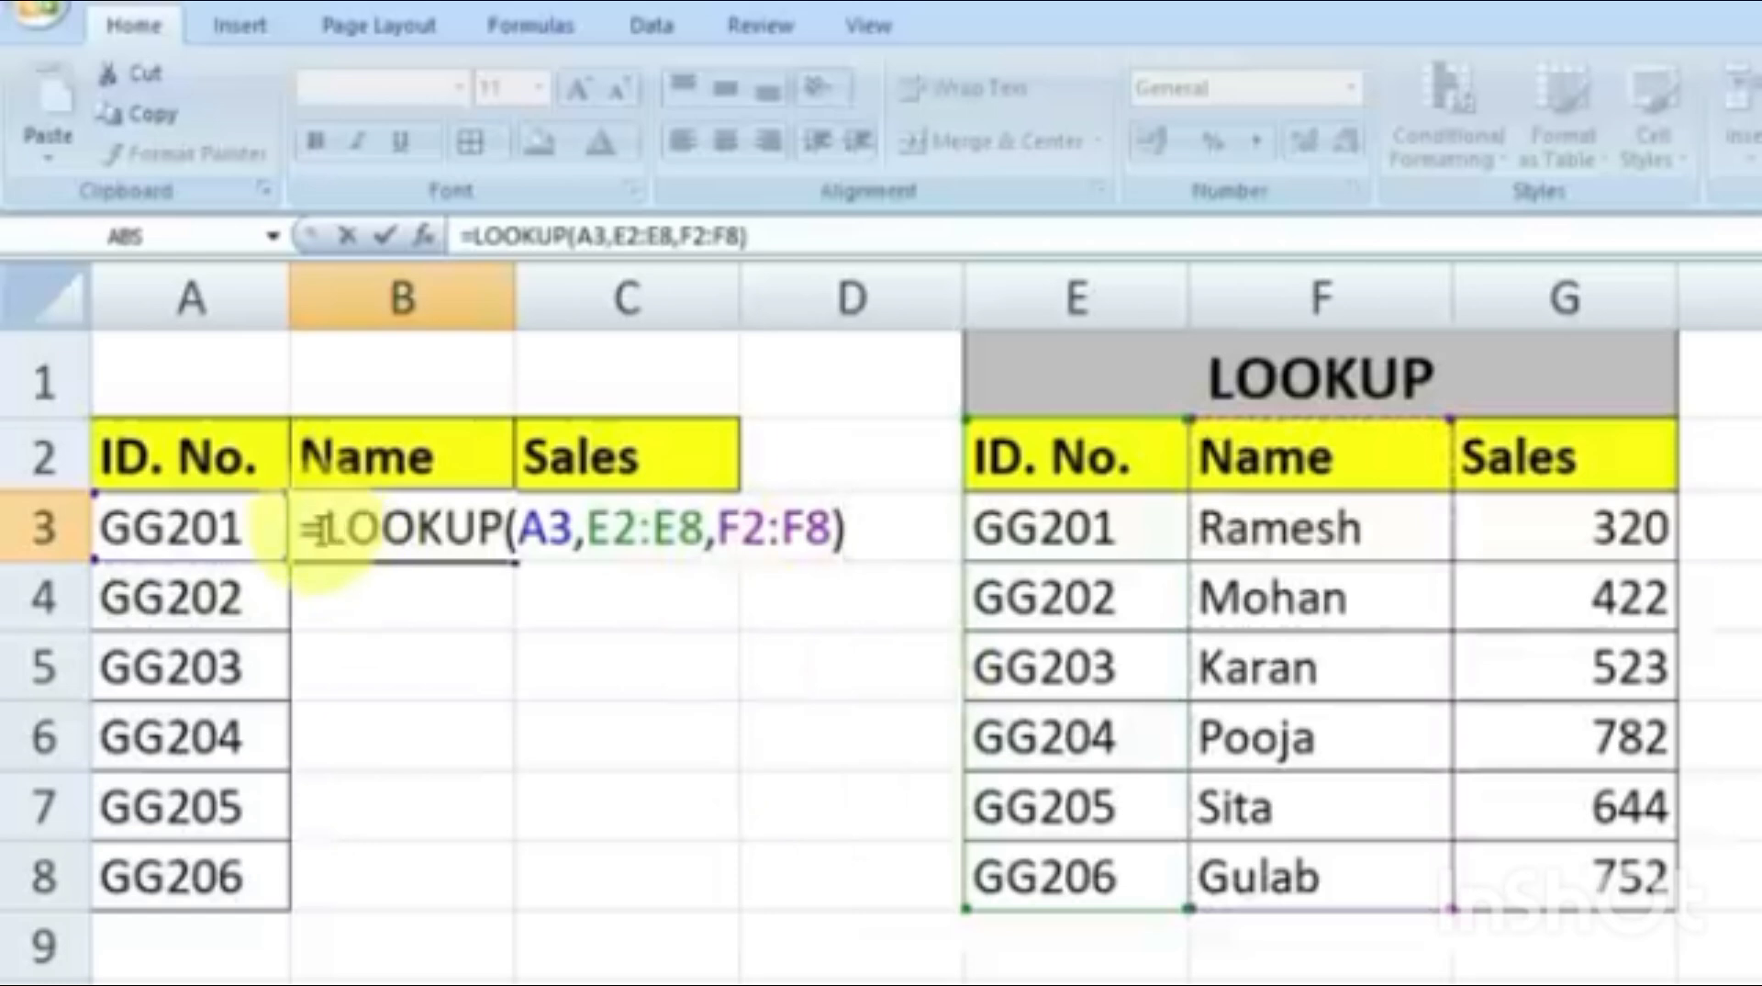
# Review each argument of =LOOKUP(A3,E2:E8,F2:F8) in B3 and enter the formula
pyautogui.click(523, 540)
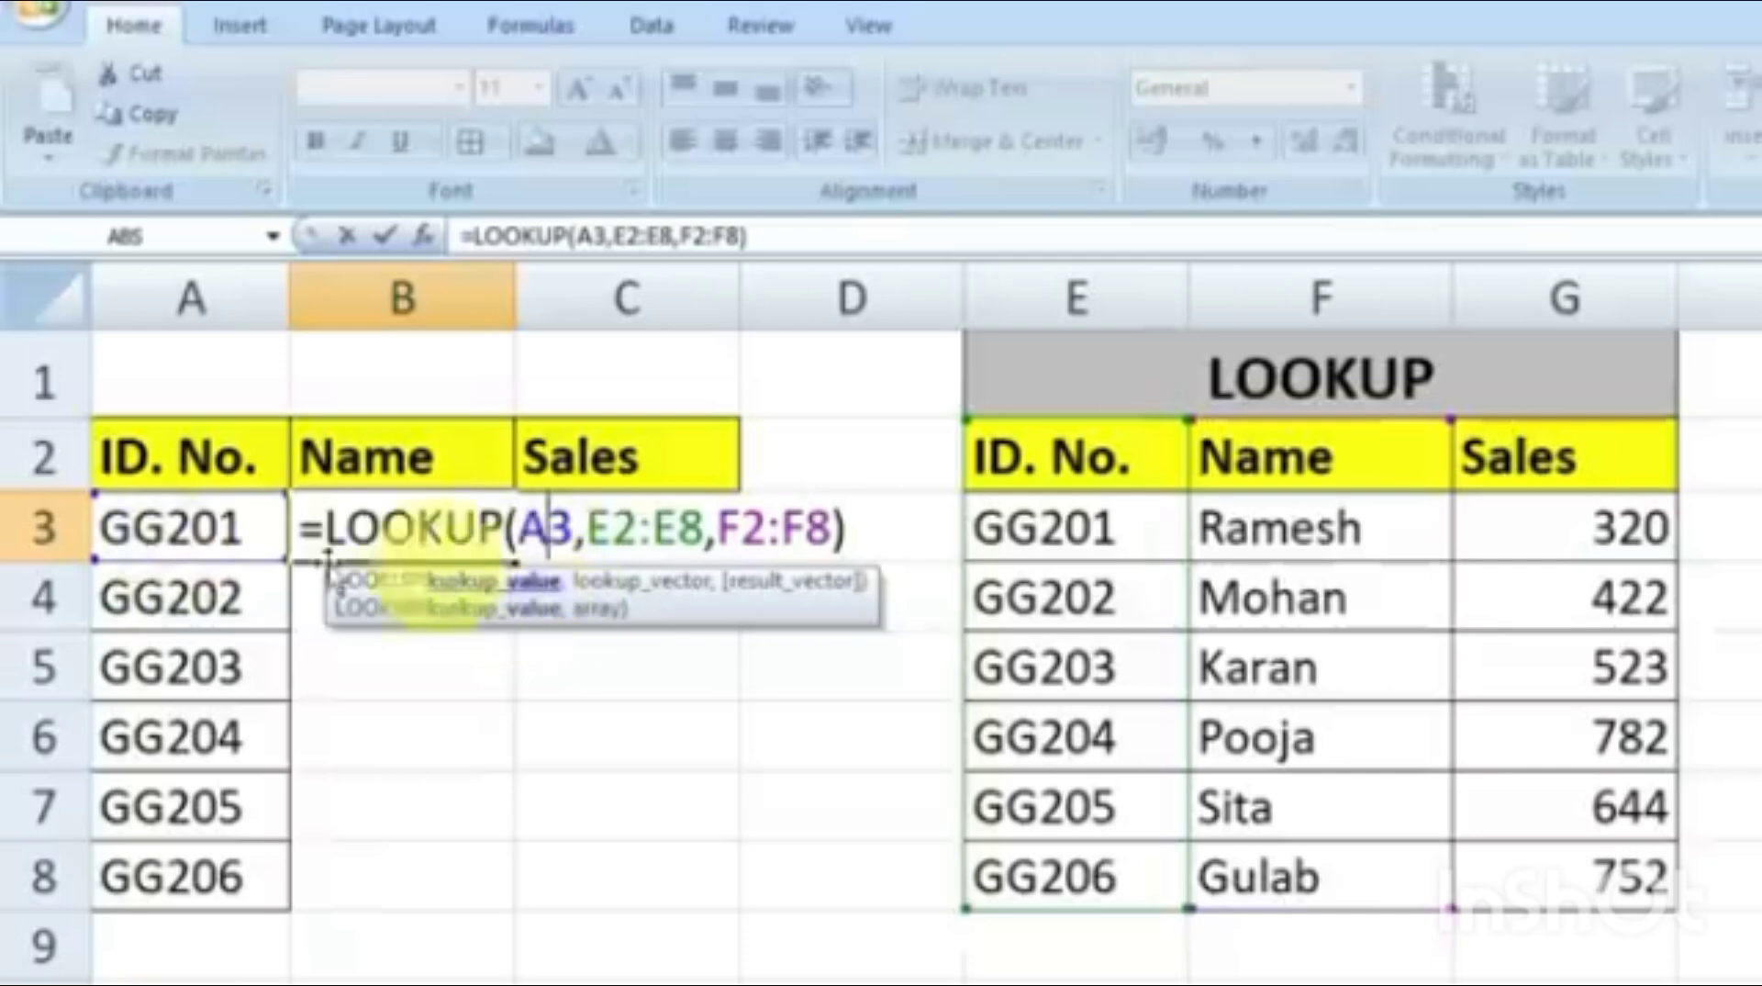
pyautogui.click(635, 529)
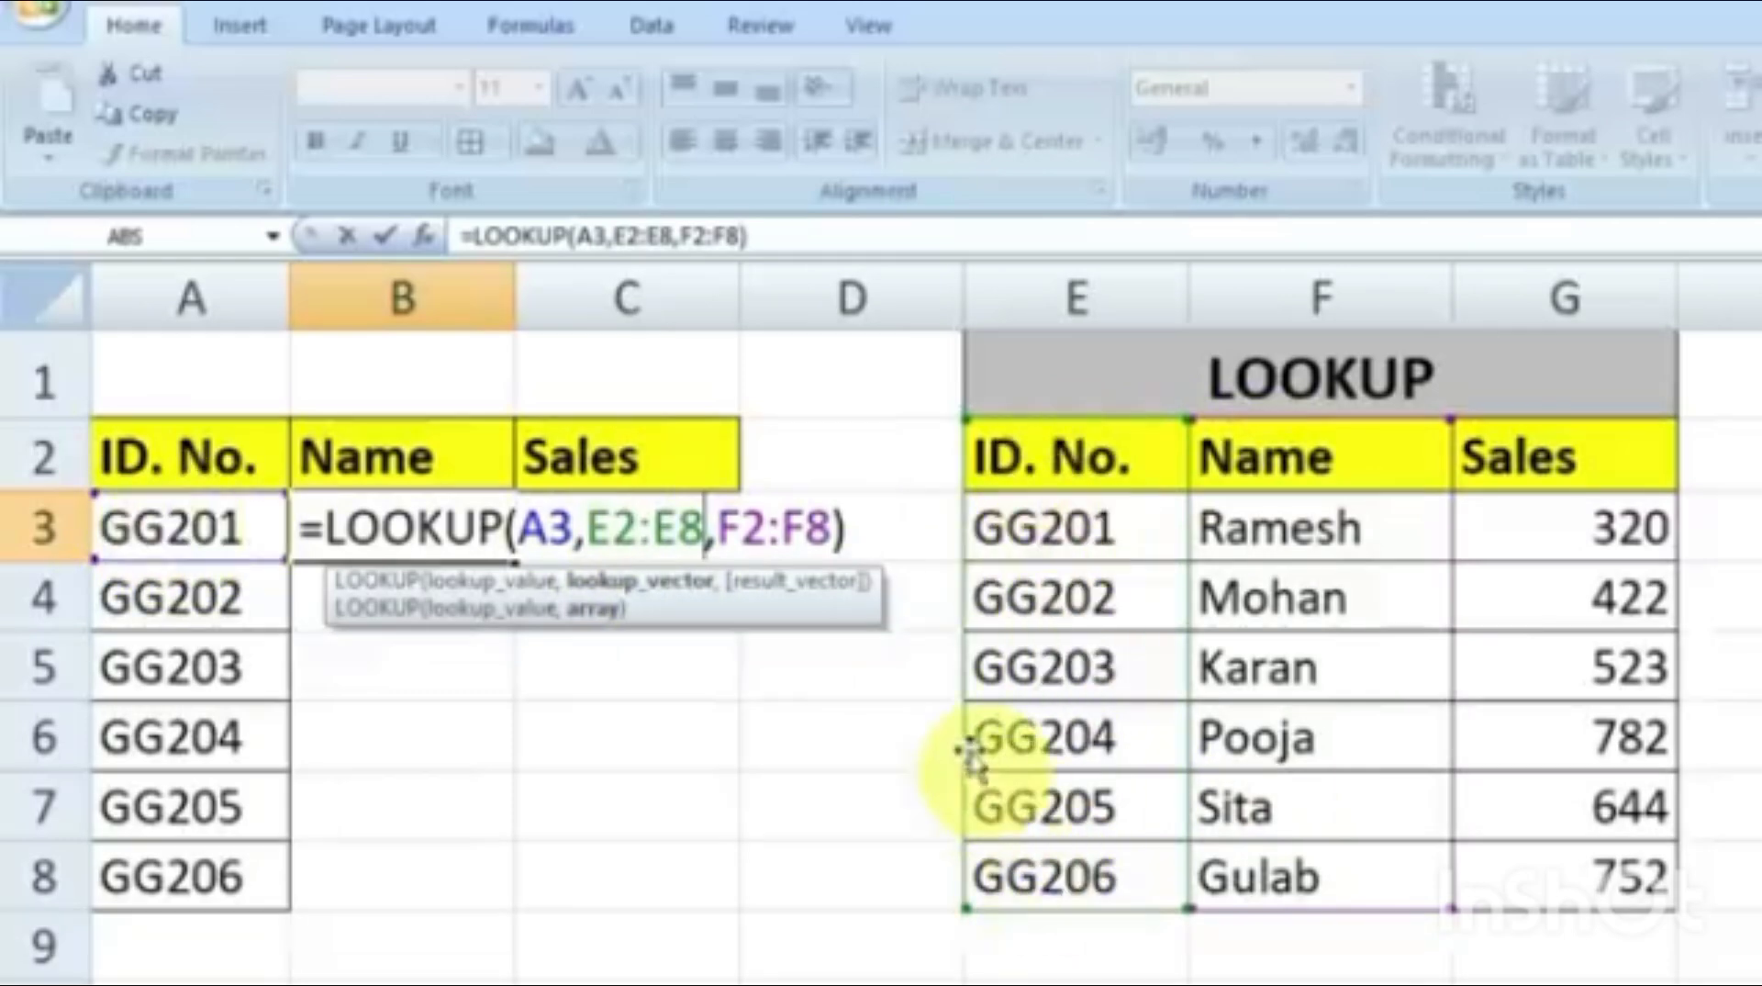
pyautogui.click(779, 529)
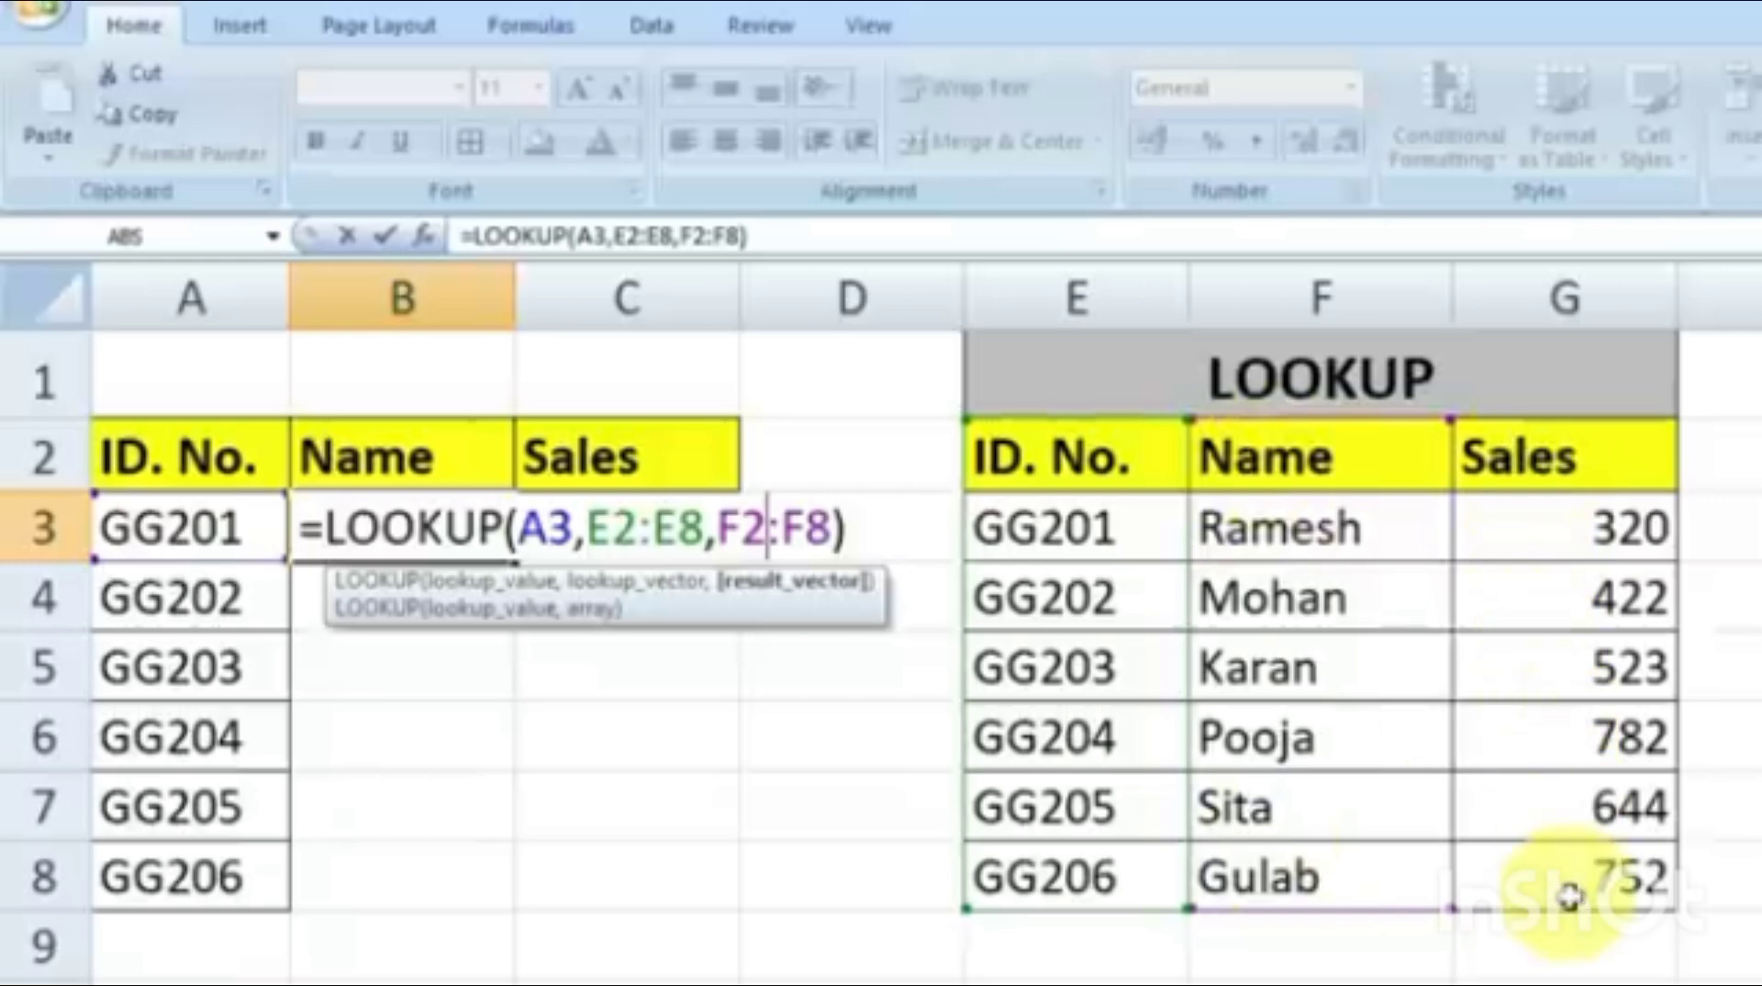
pyautogui.click(846, 526)
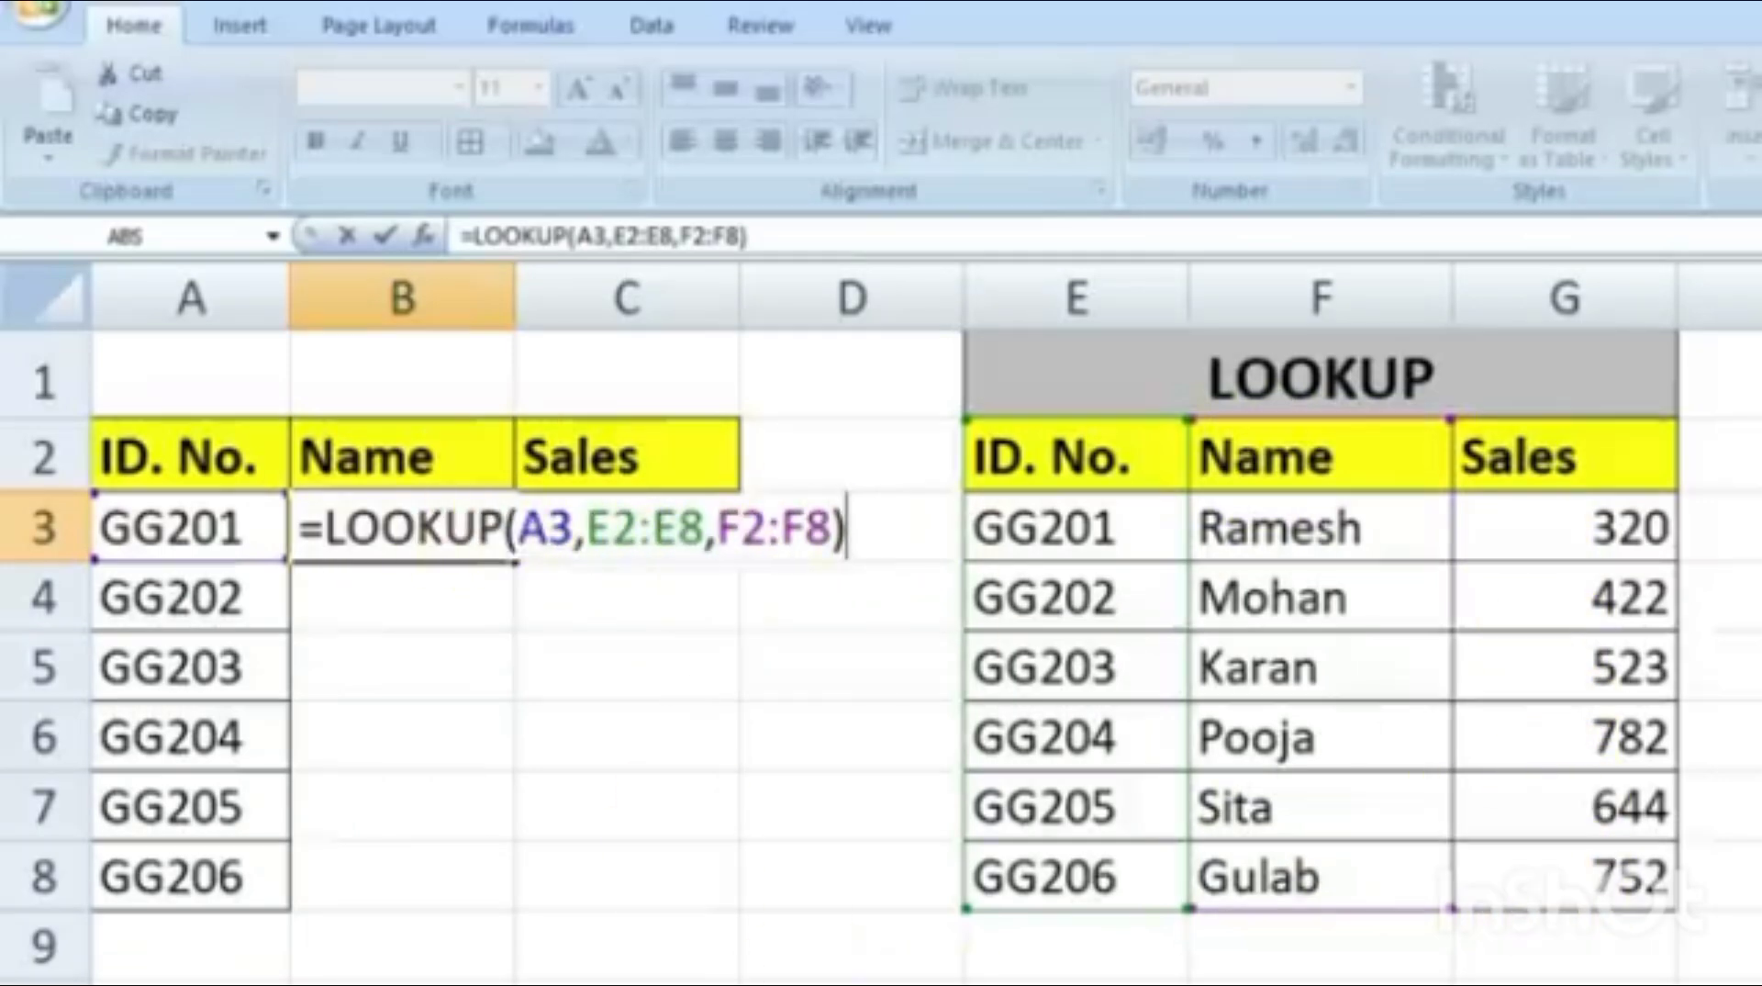
pyautogui.press('Return')
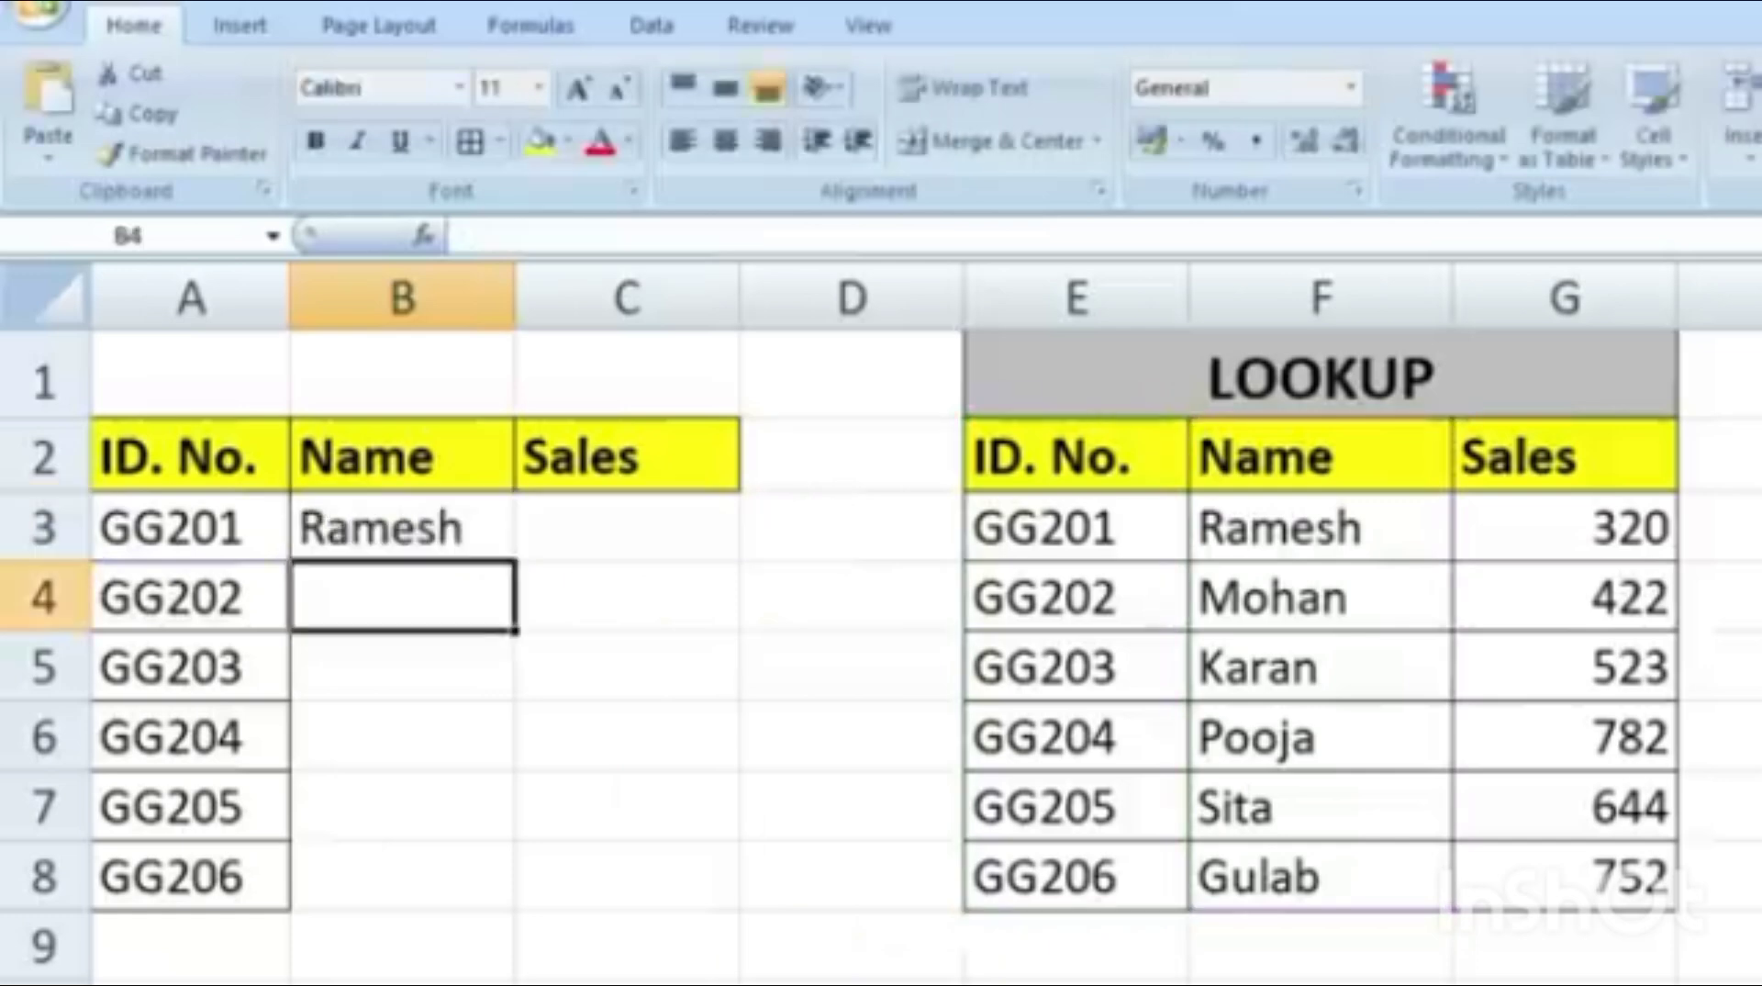
# Try filling the LOOKUP formula from B3 down to B8, and undo the fill
pyautogui.click(356, 542)
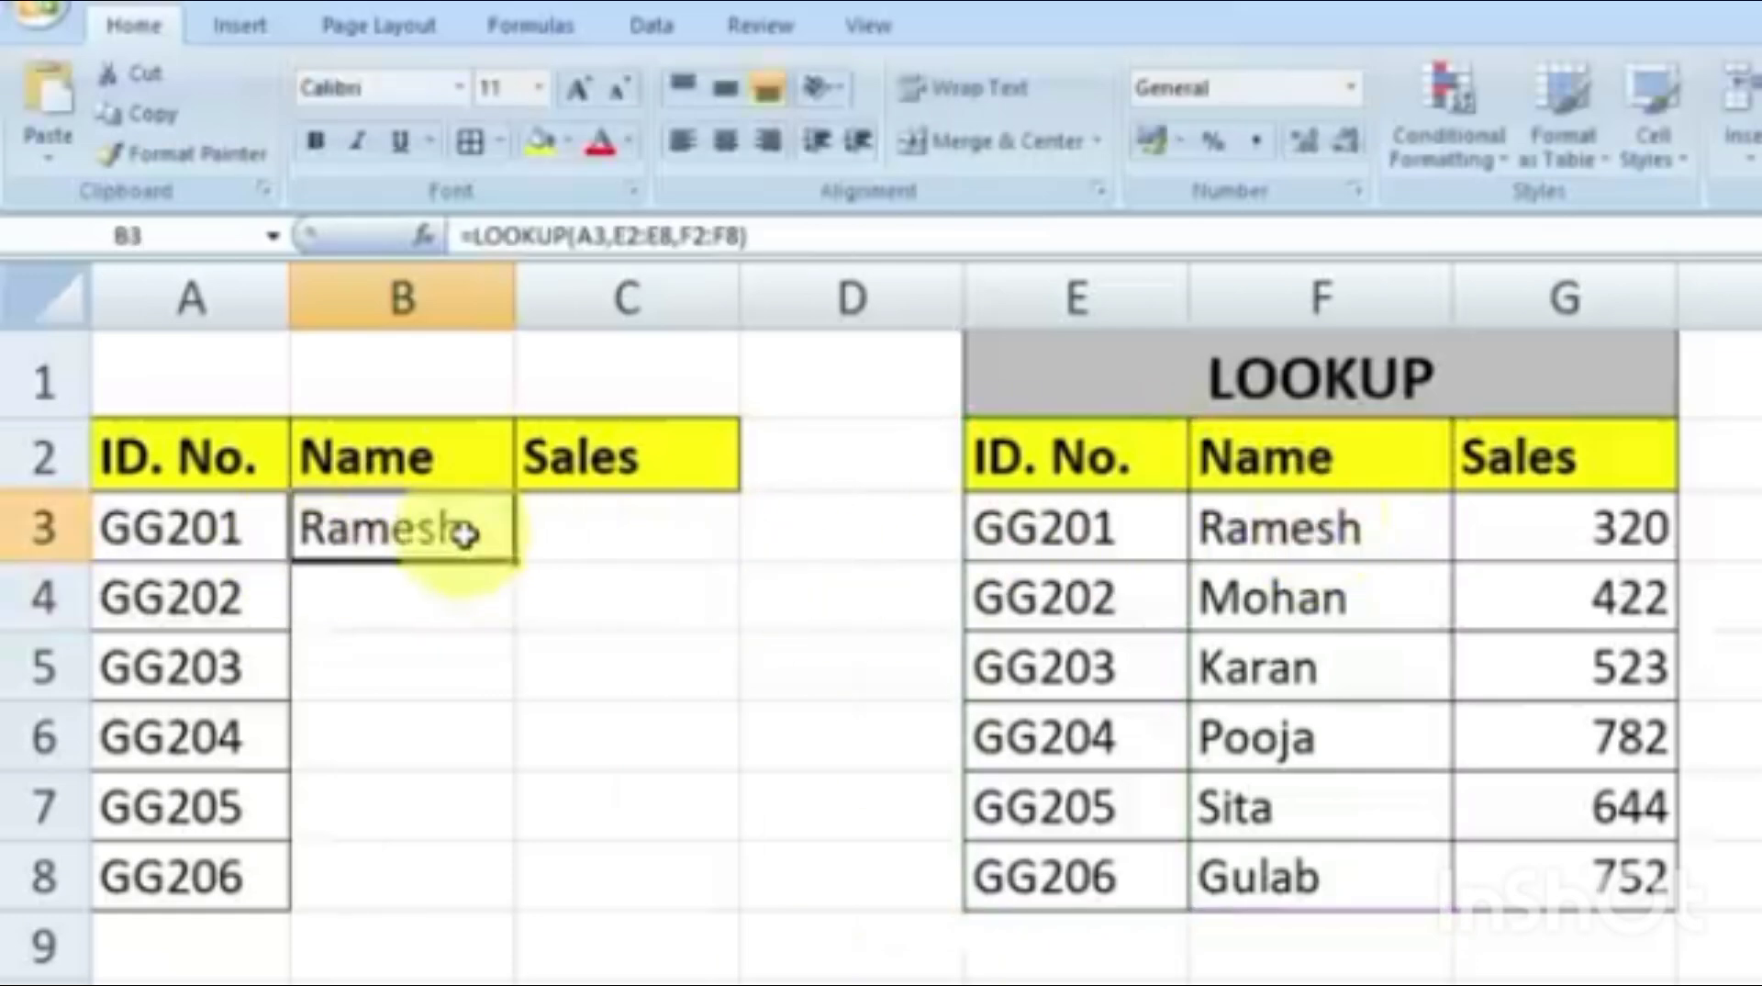
pyautogui.doubleClick(514, 561)
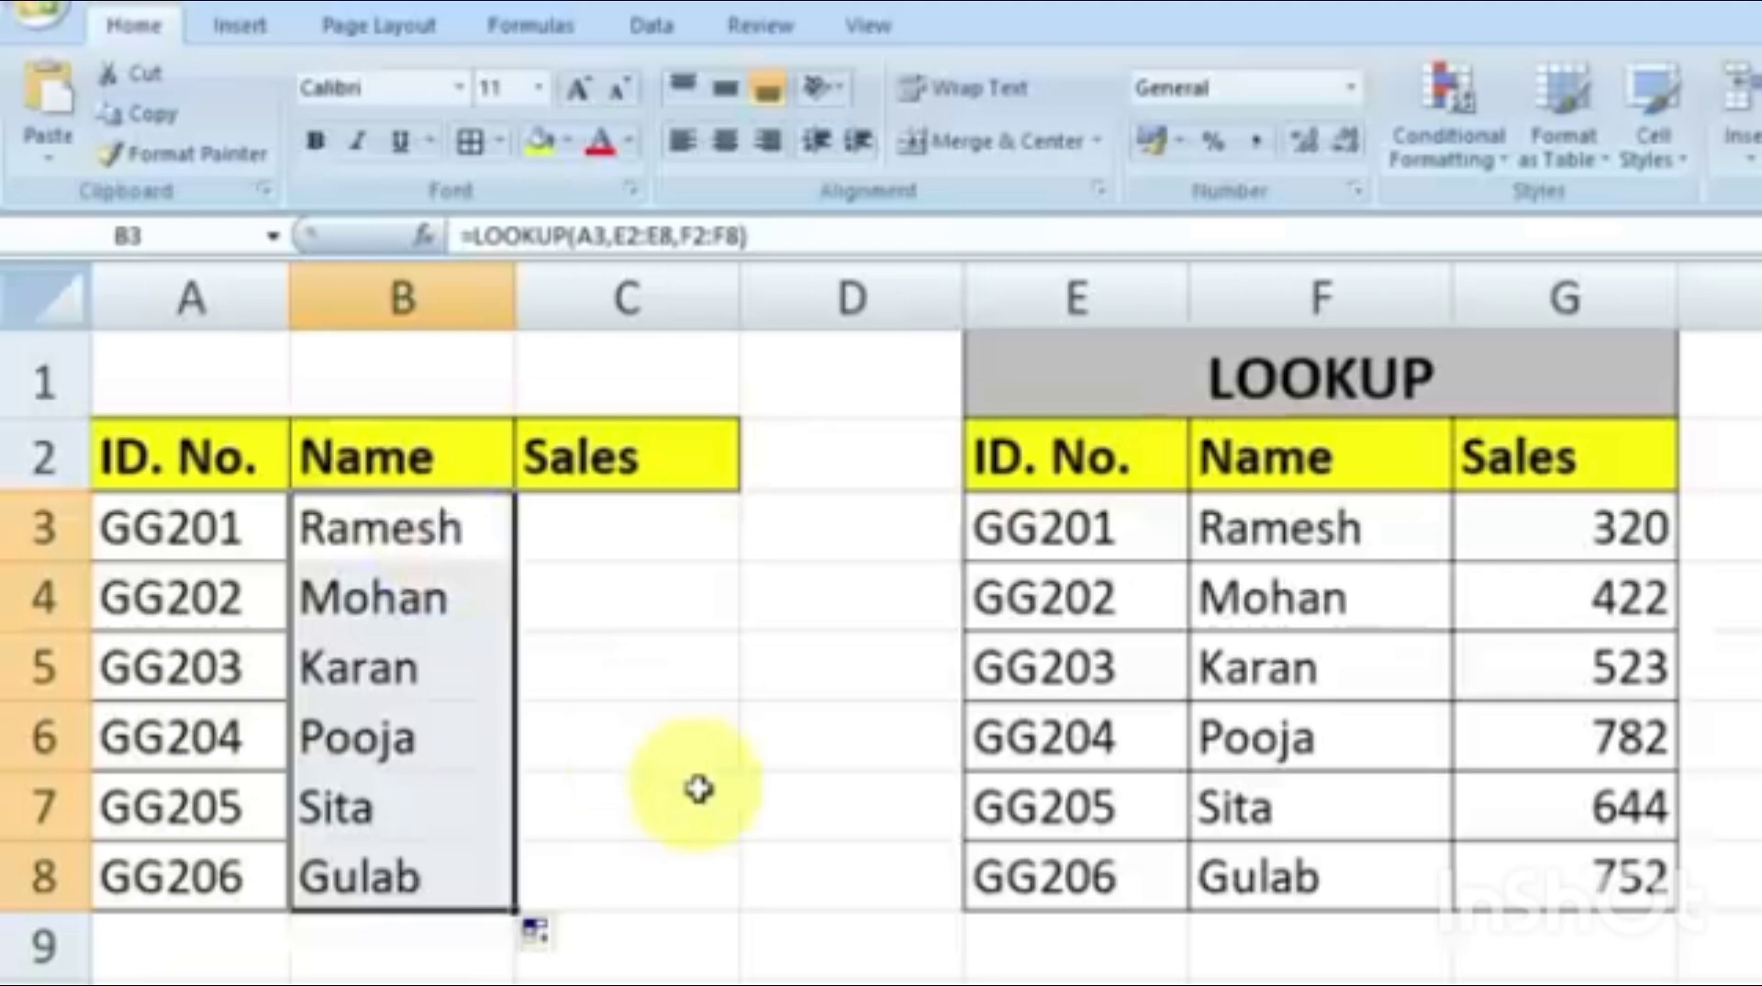
pyautogui.hotkey('ctrl', 'z')
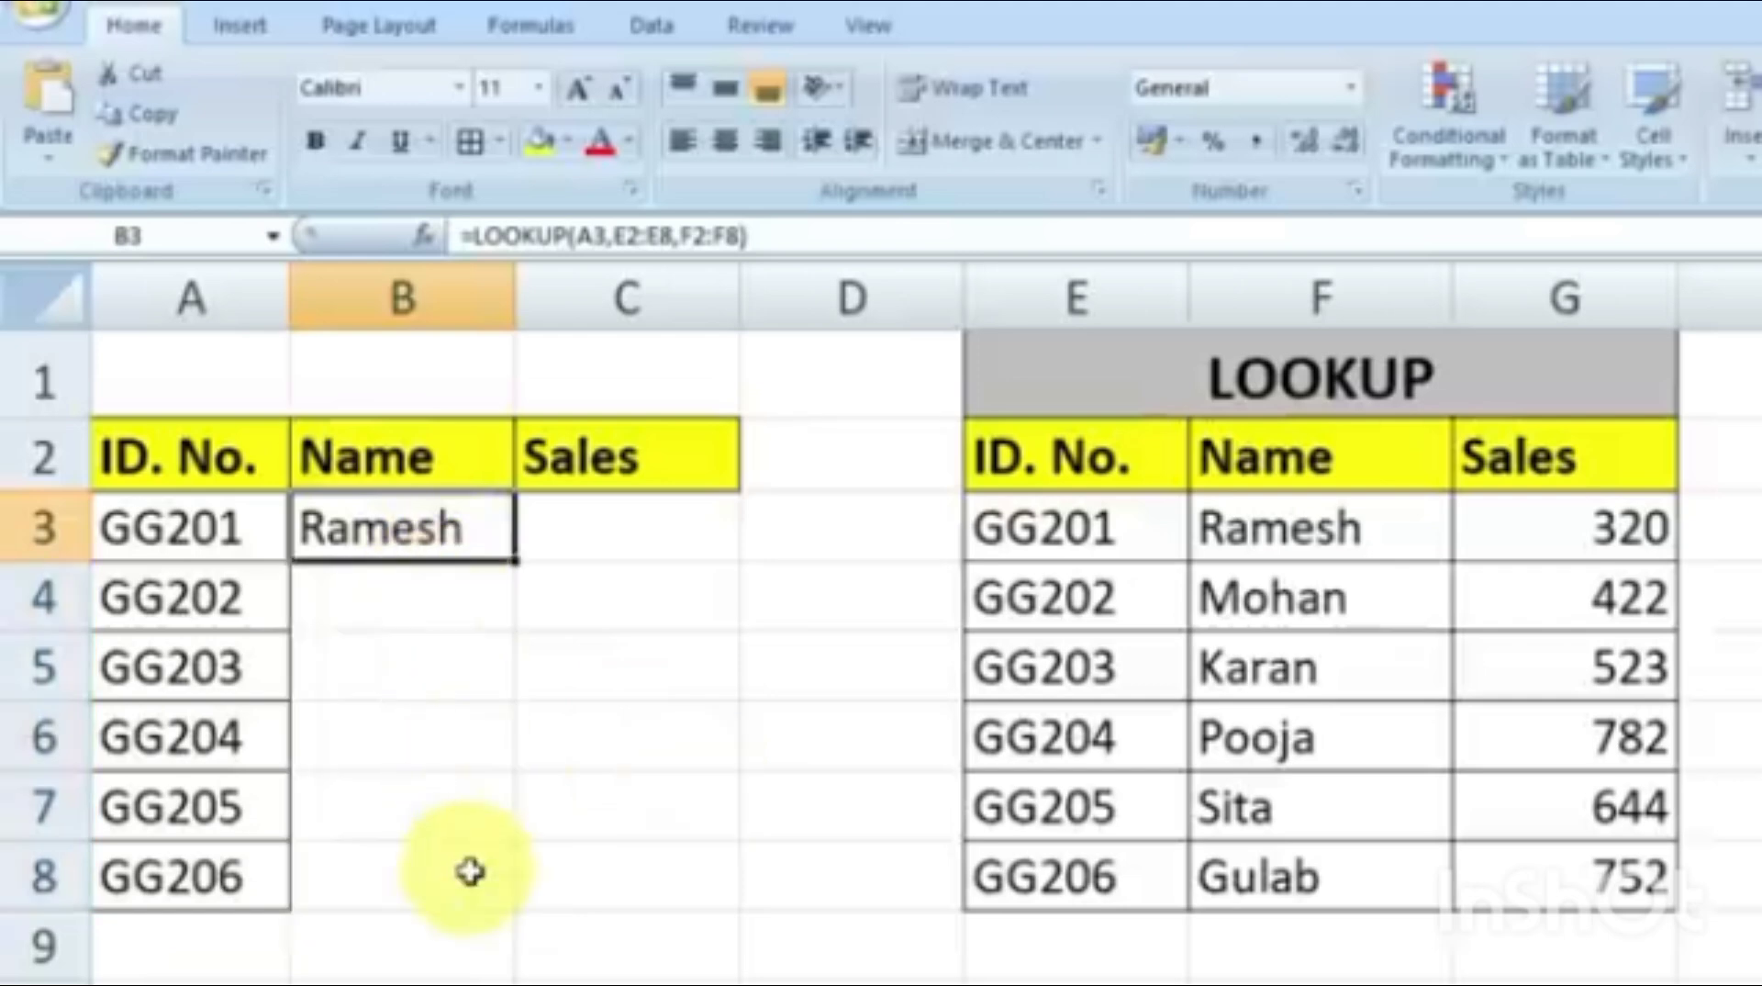
# Test the LOOKUP formula by changing the ID number in A3 to GG205 and checking the name in B3
pyautogui.click(574, 520)
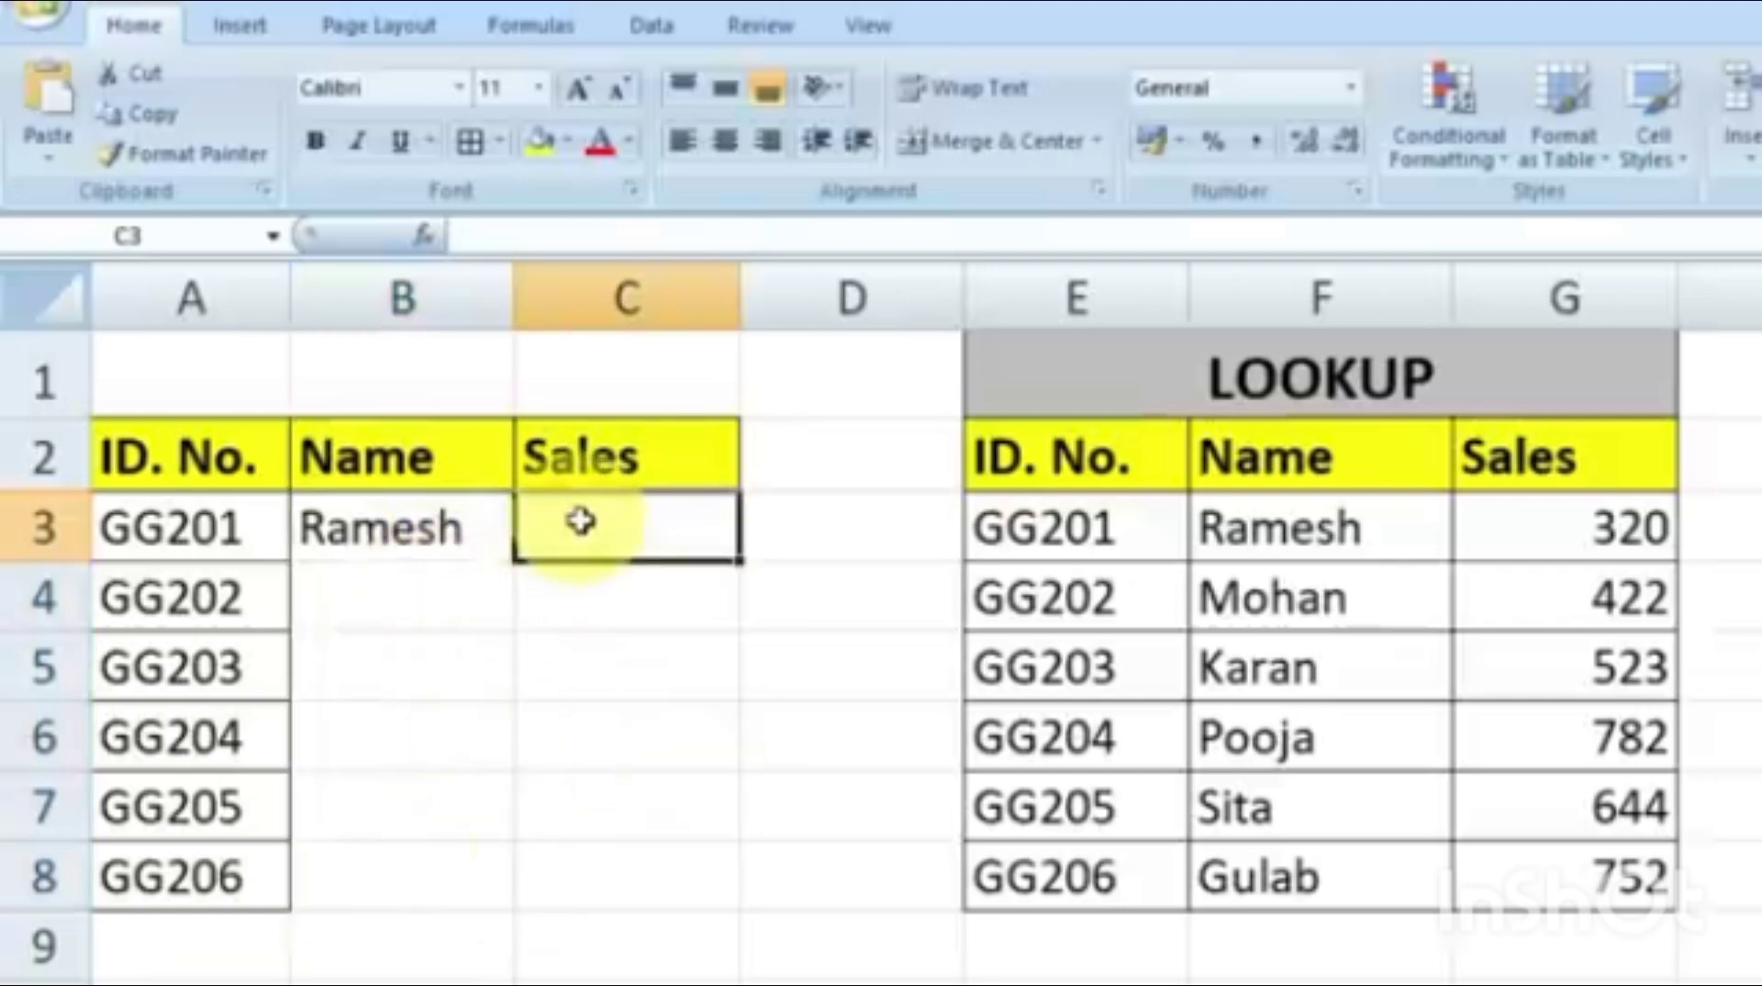
pyautogui.click(383, 529)
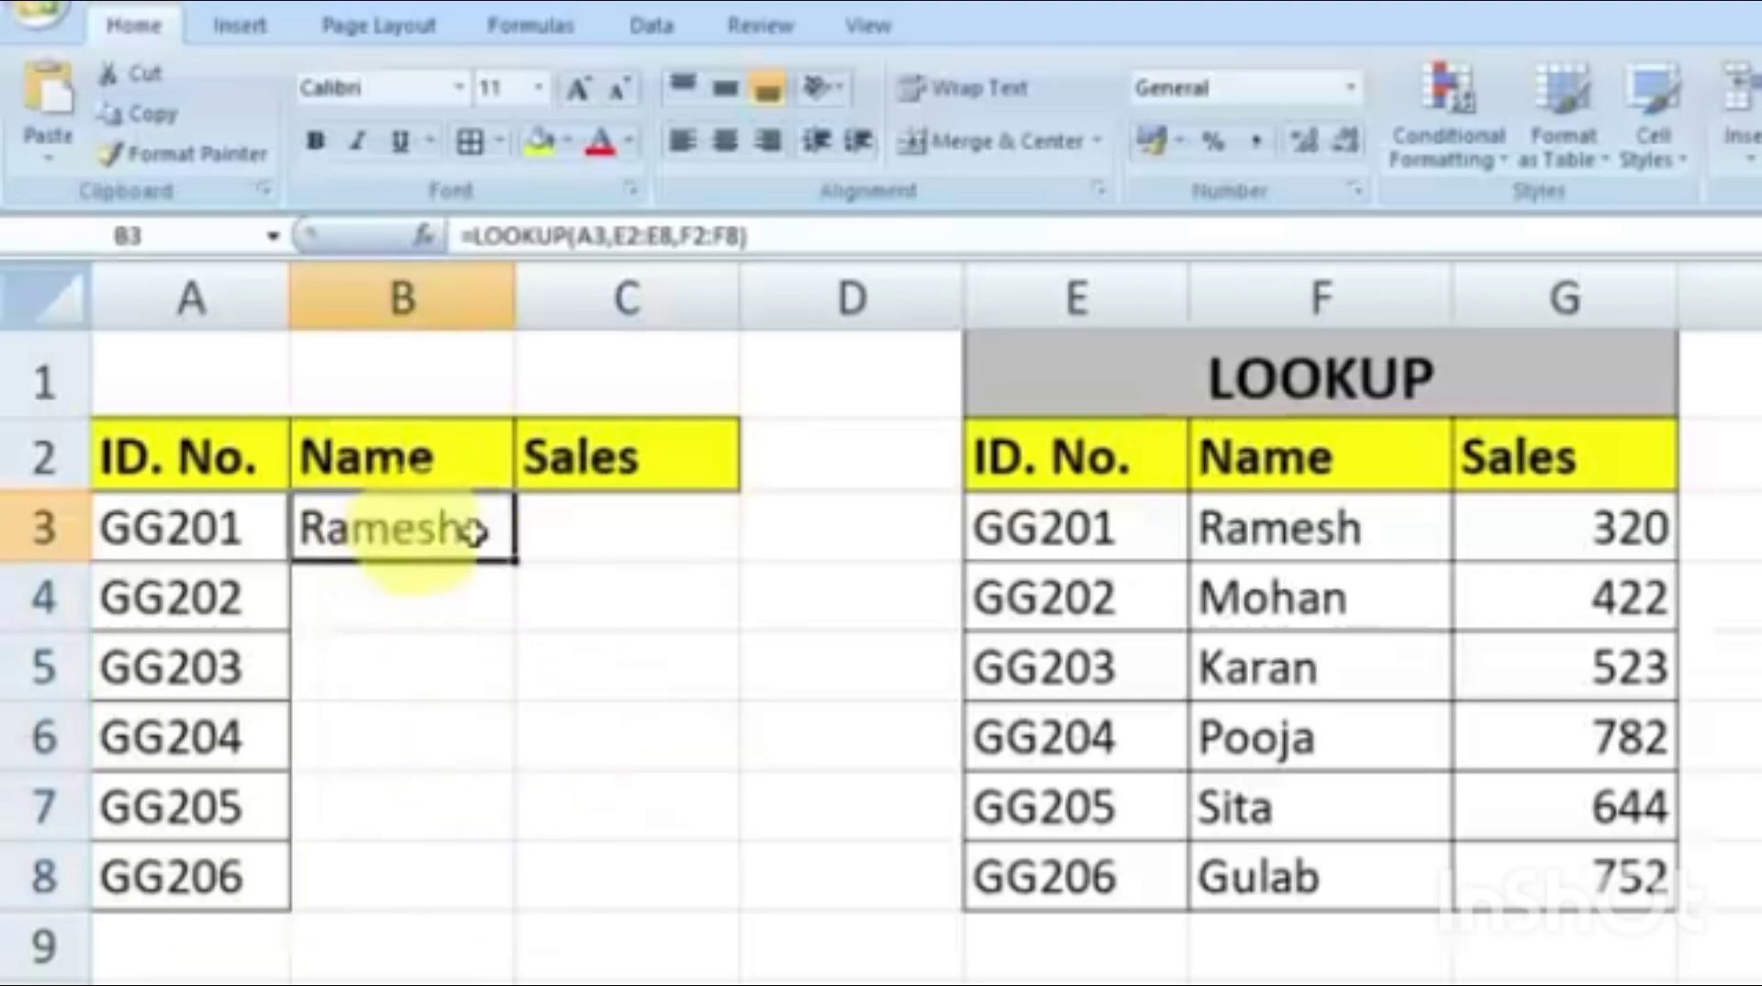
pyautogui.doubleClick(240, 523)
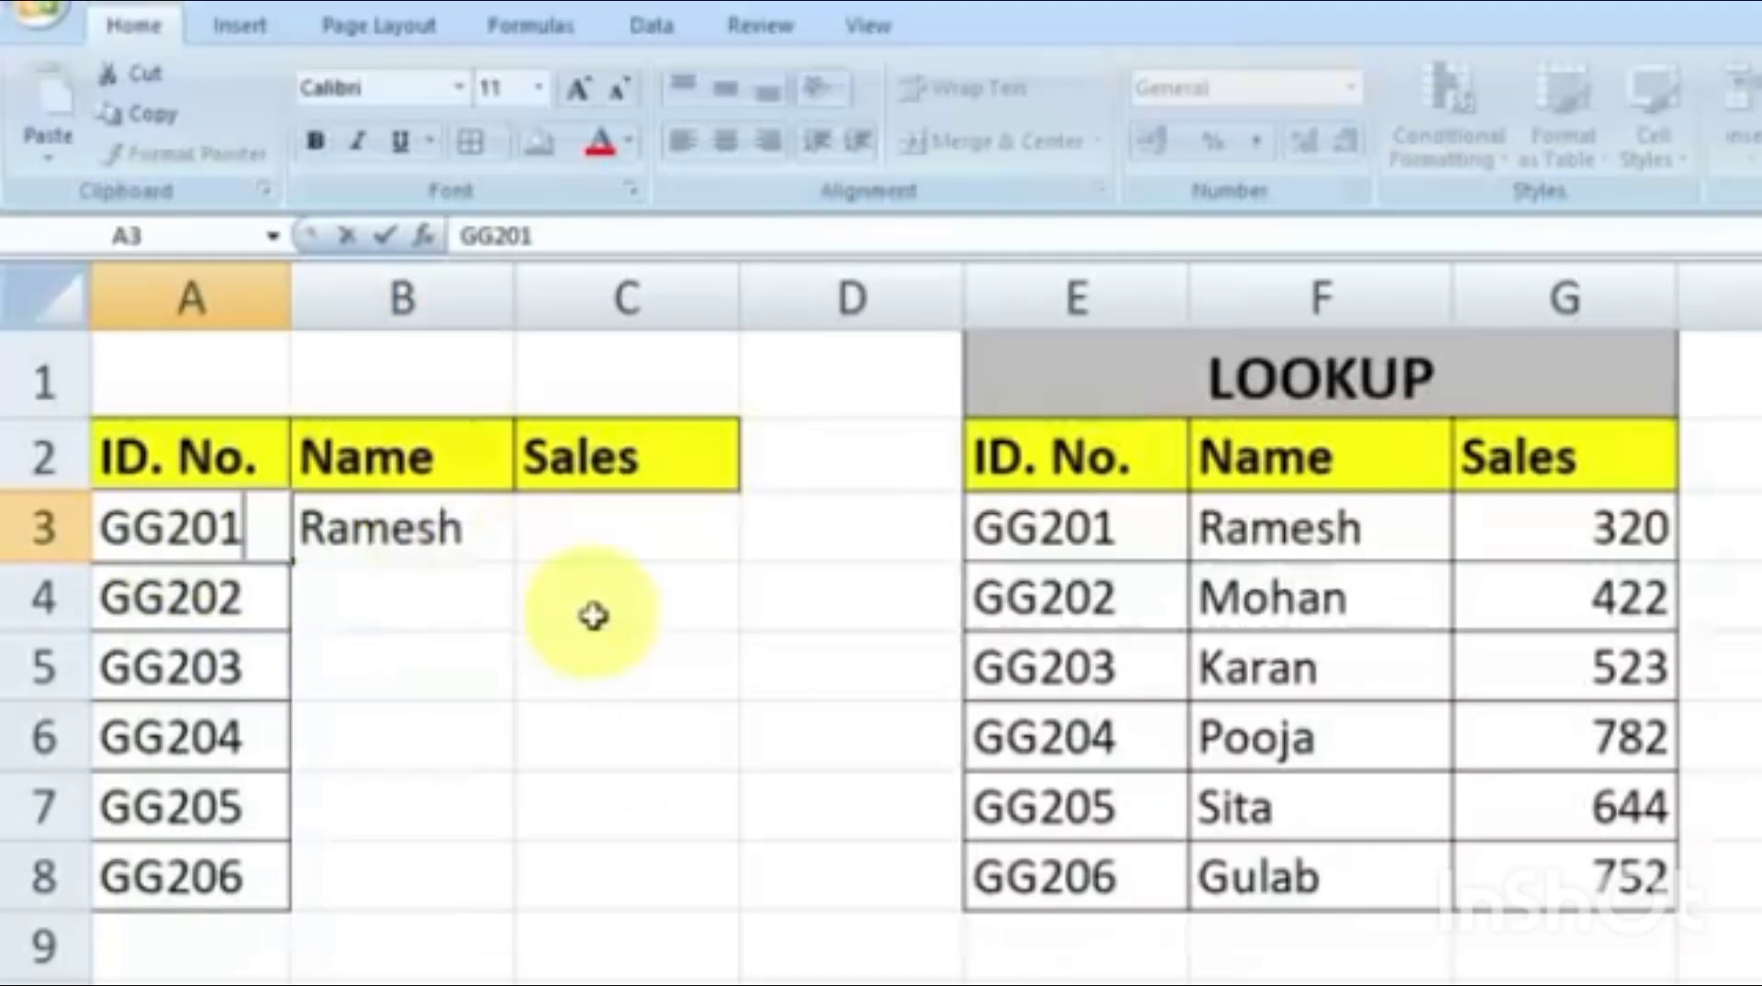
pyautogui.press('BackSpace')
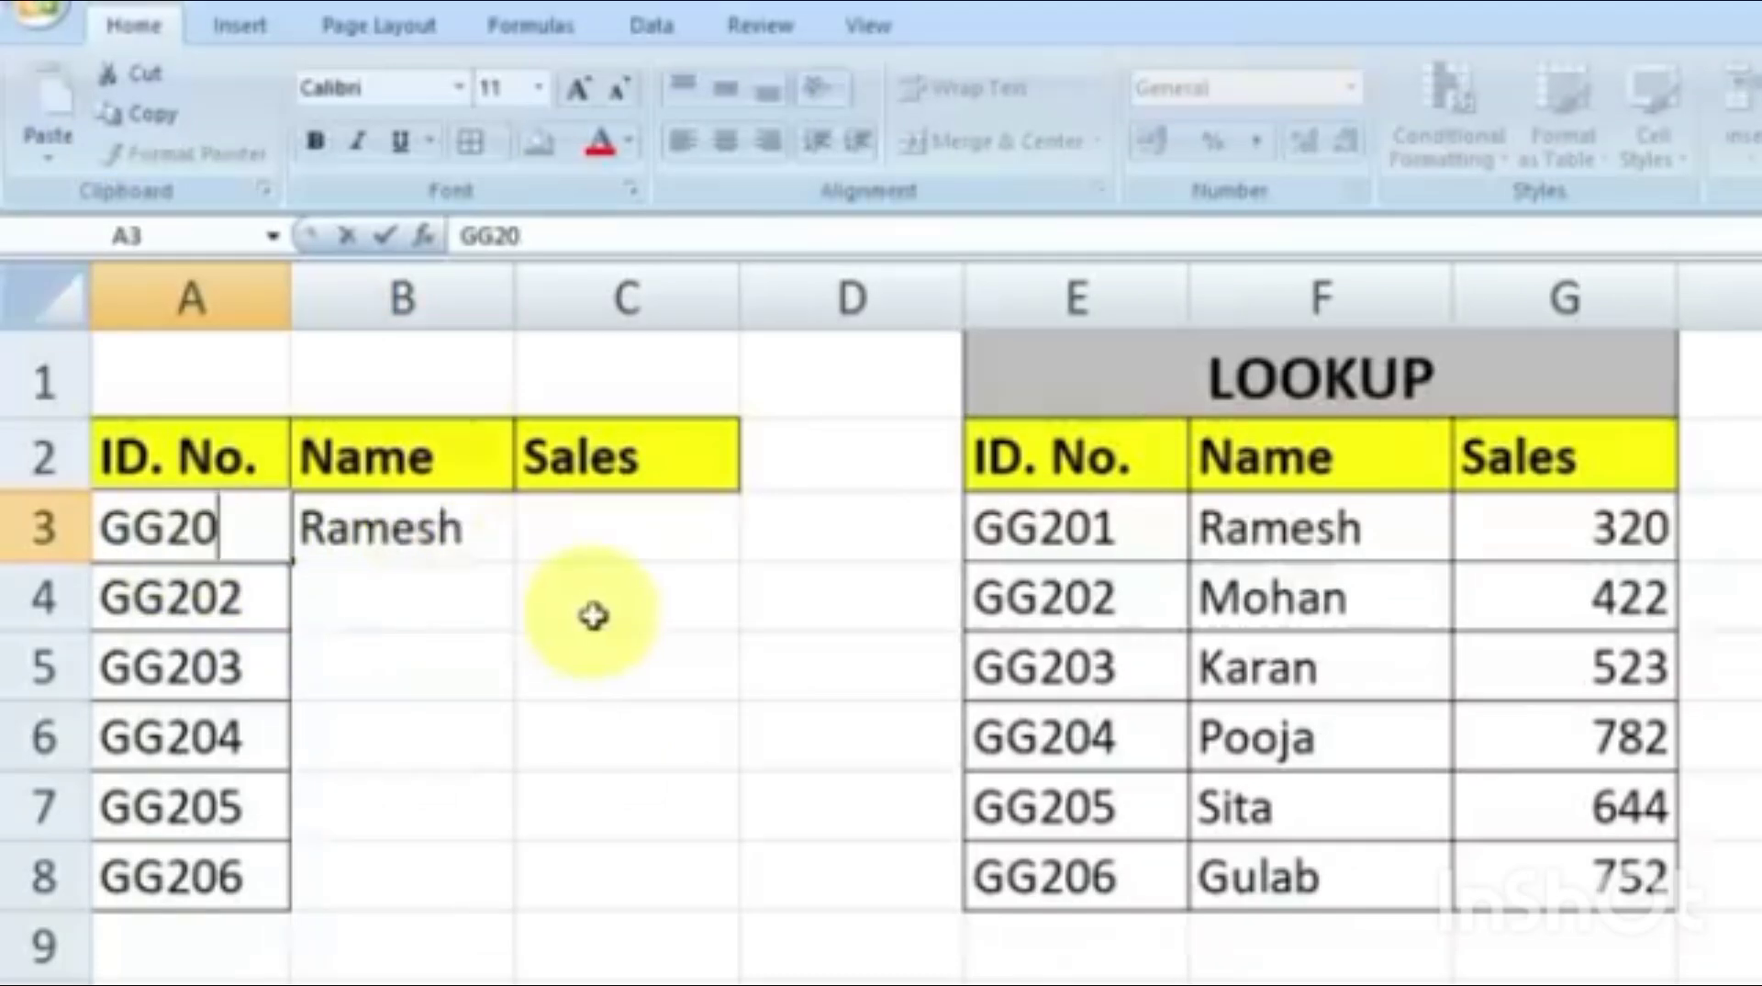
pyautogui.write('5')
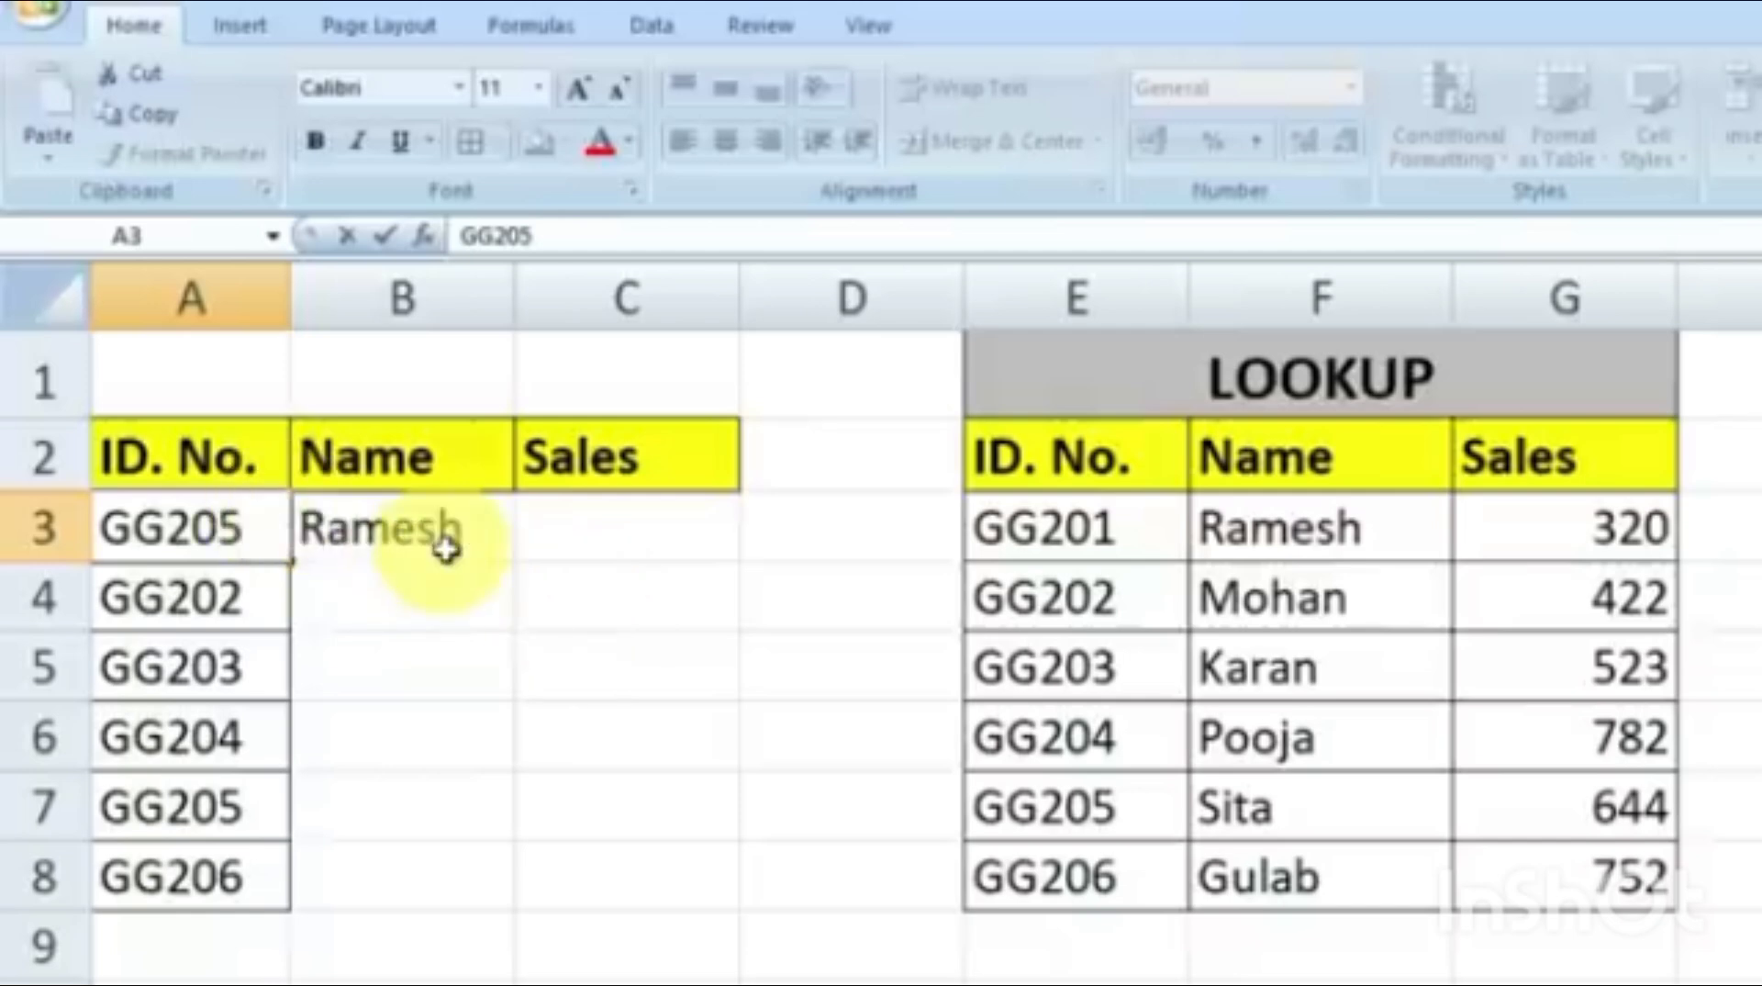
pyautogui.click(641, 670)
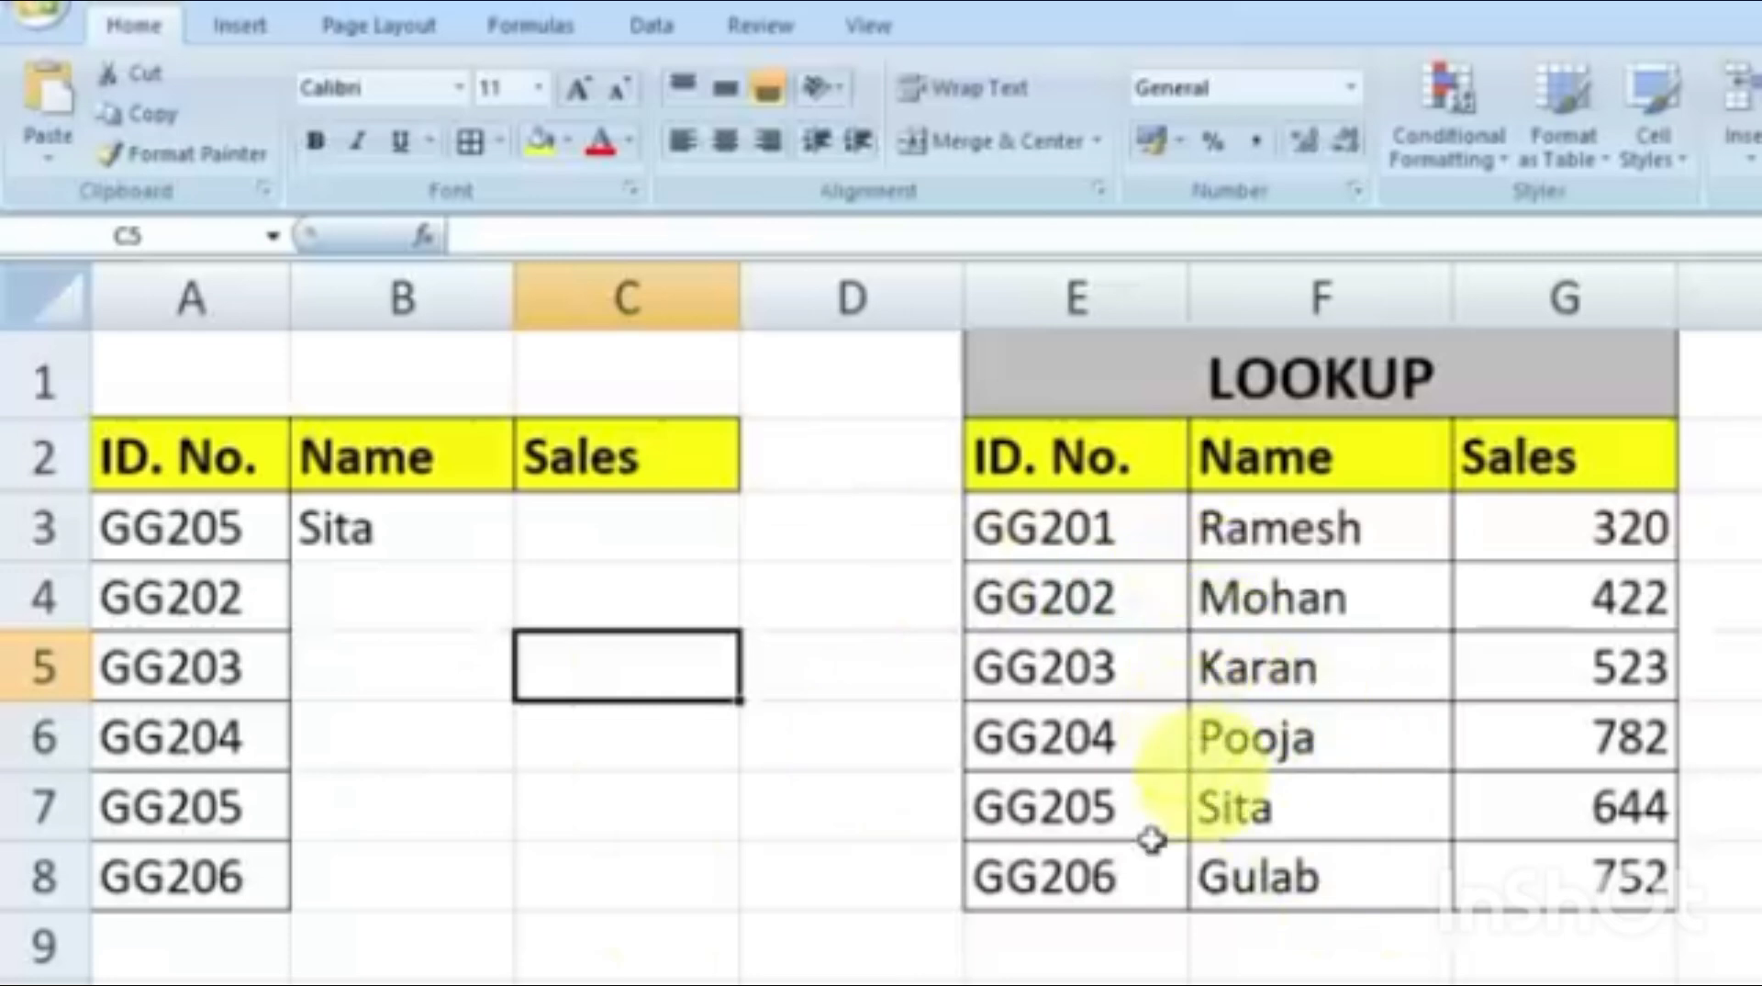
pyautogui.click(227, 528)
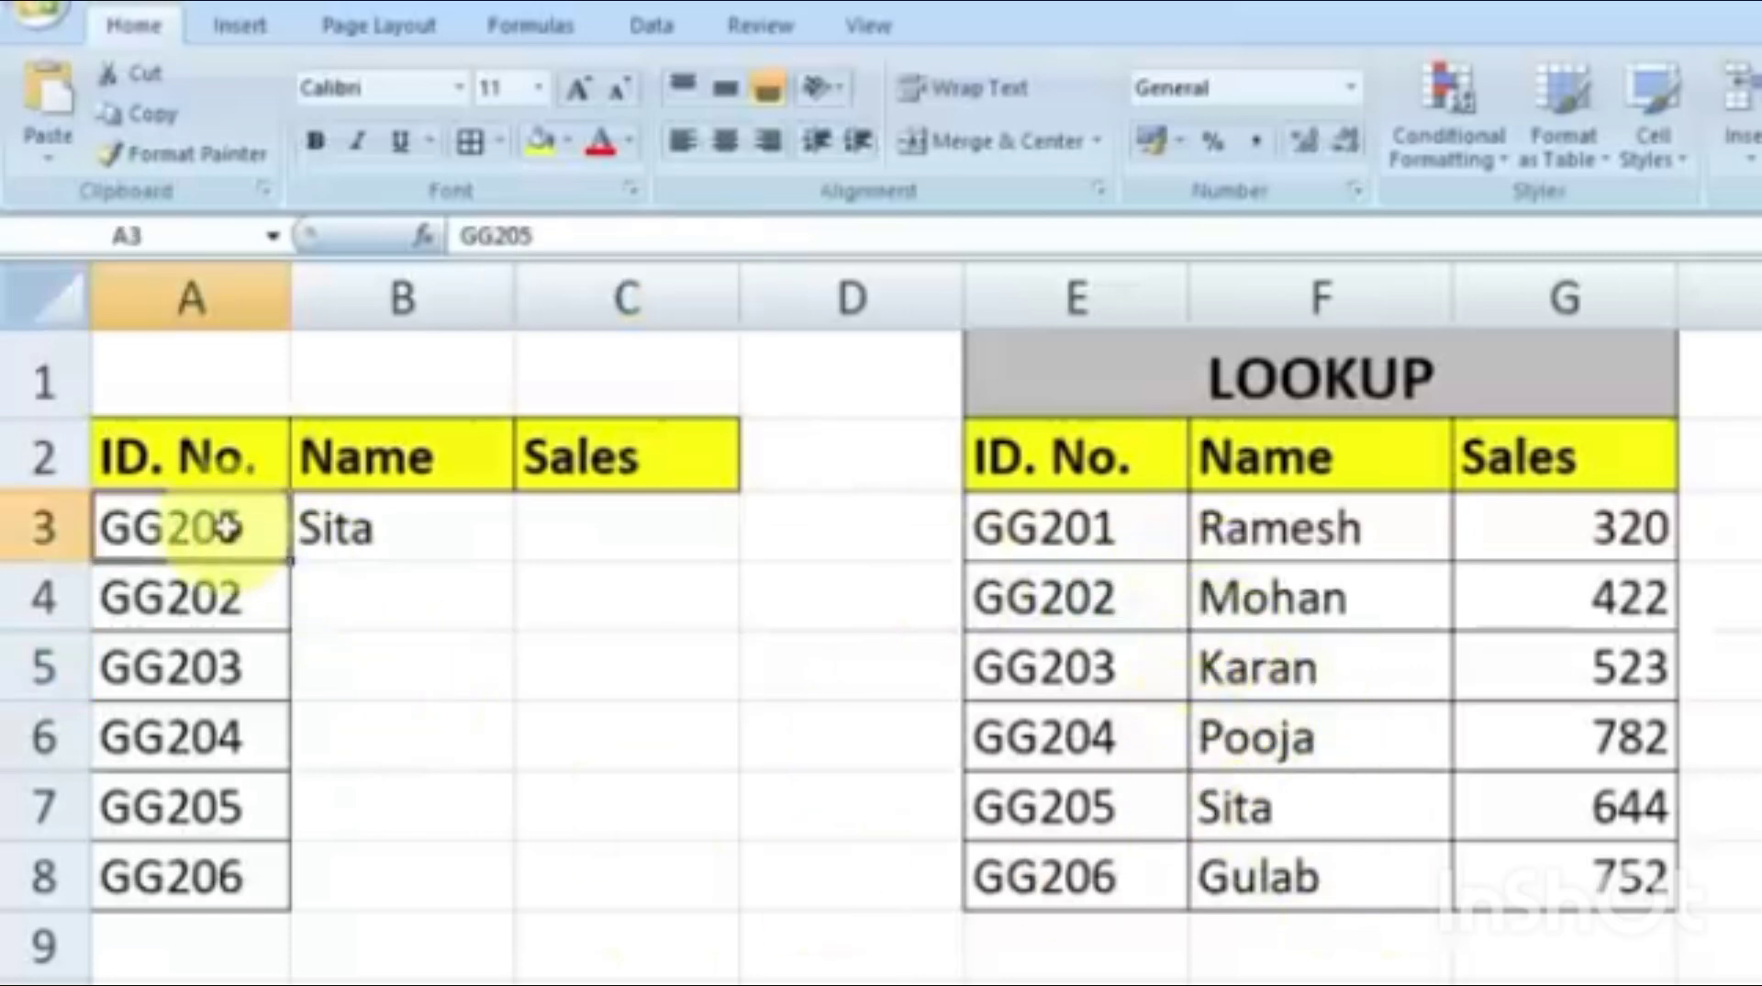
pyautogui.click(405, 534)
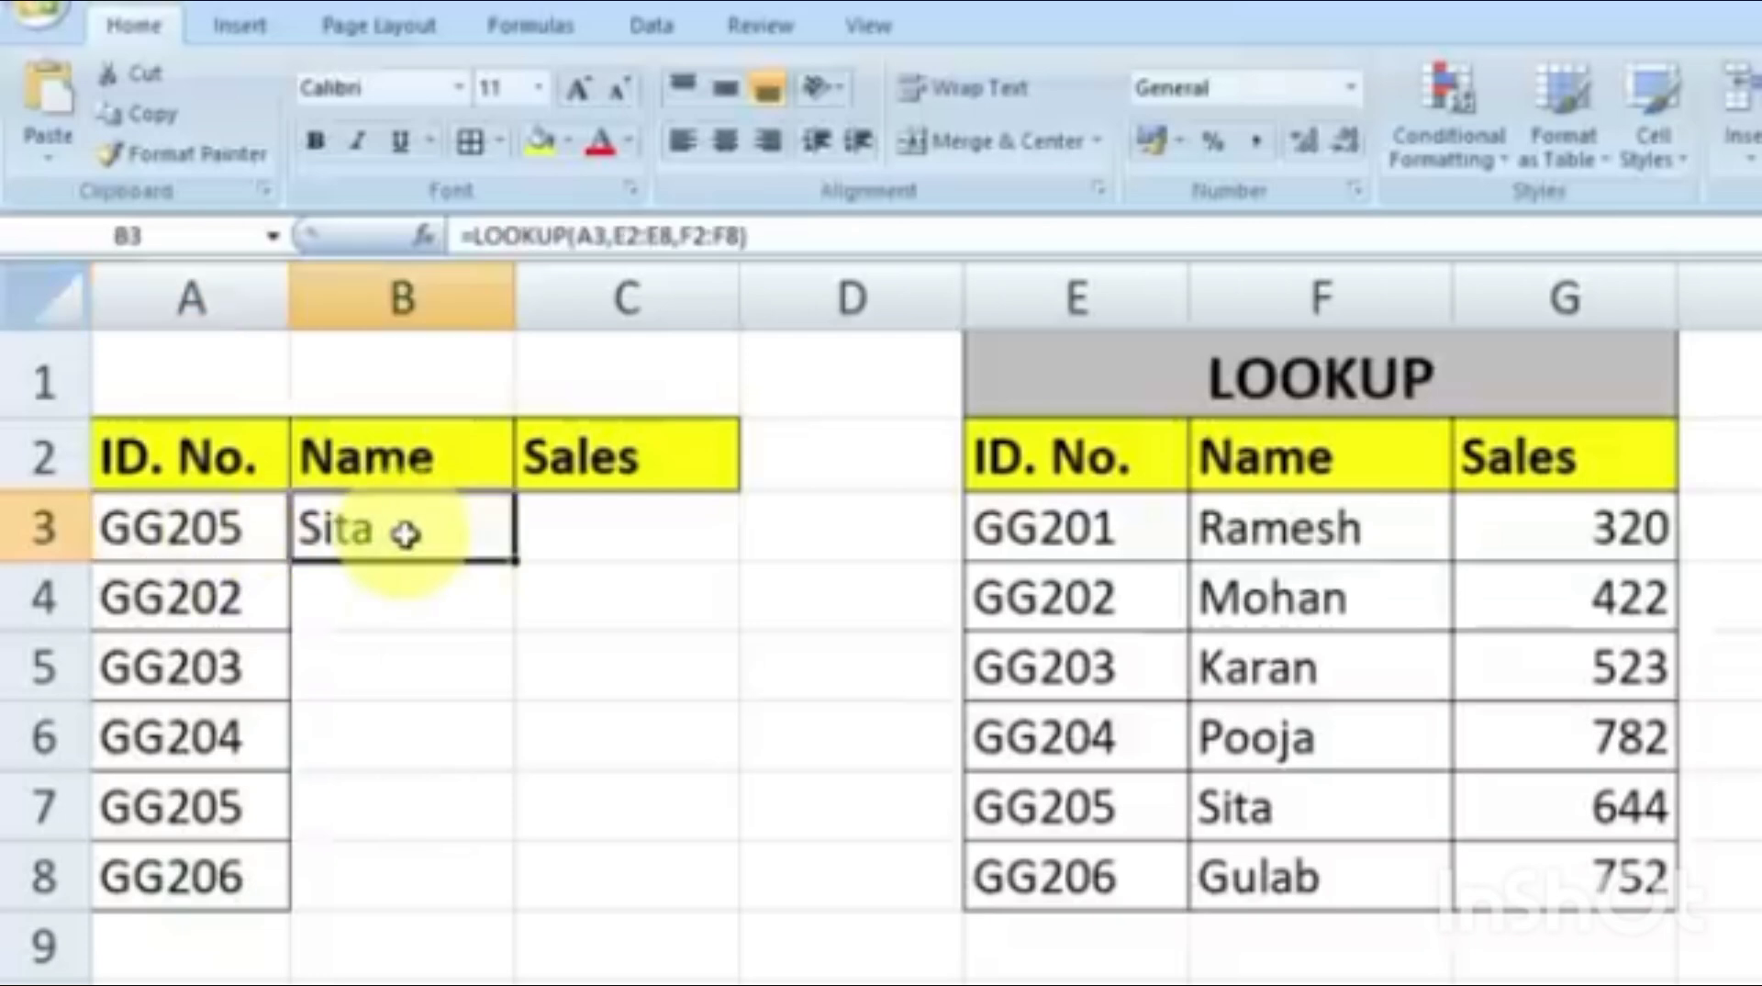
# Start a LOOKUP formula in cell C3 with A3 as the lookup value
pyautogui.click(598, 532)
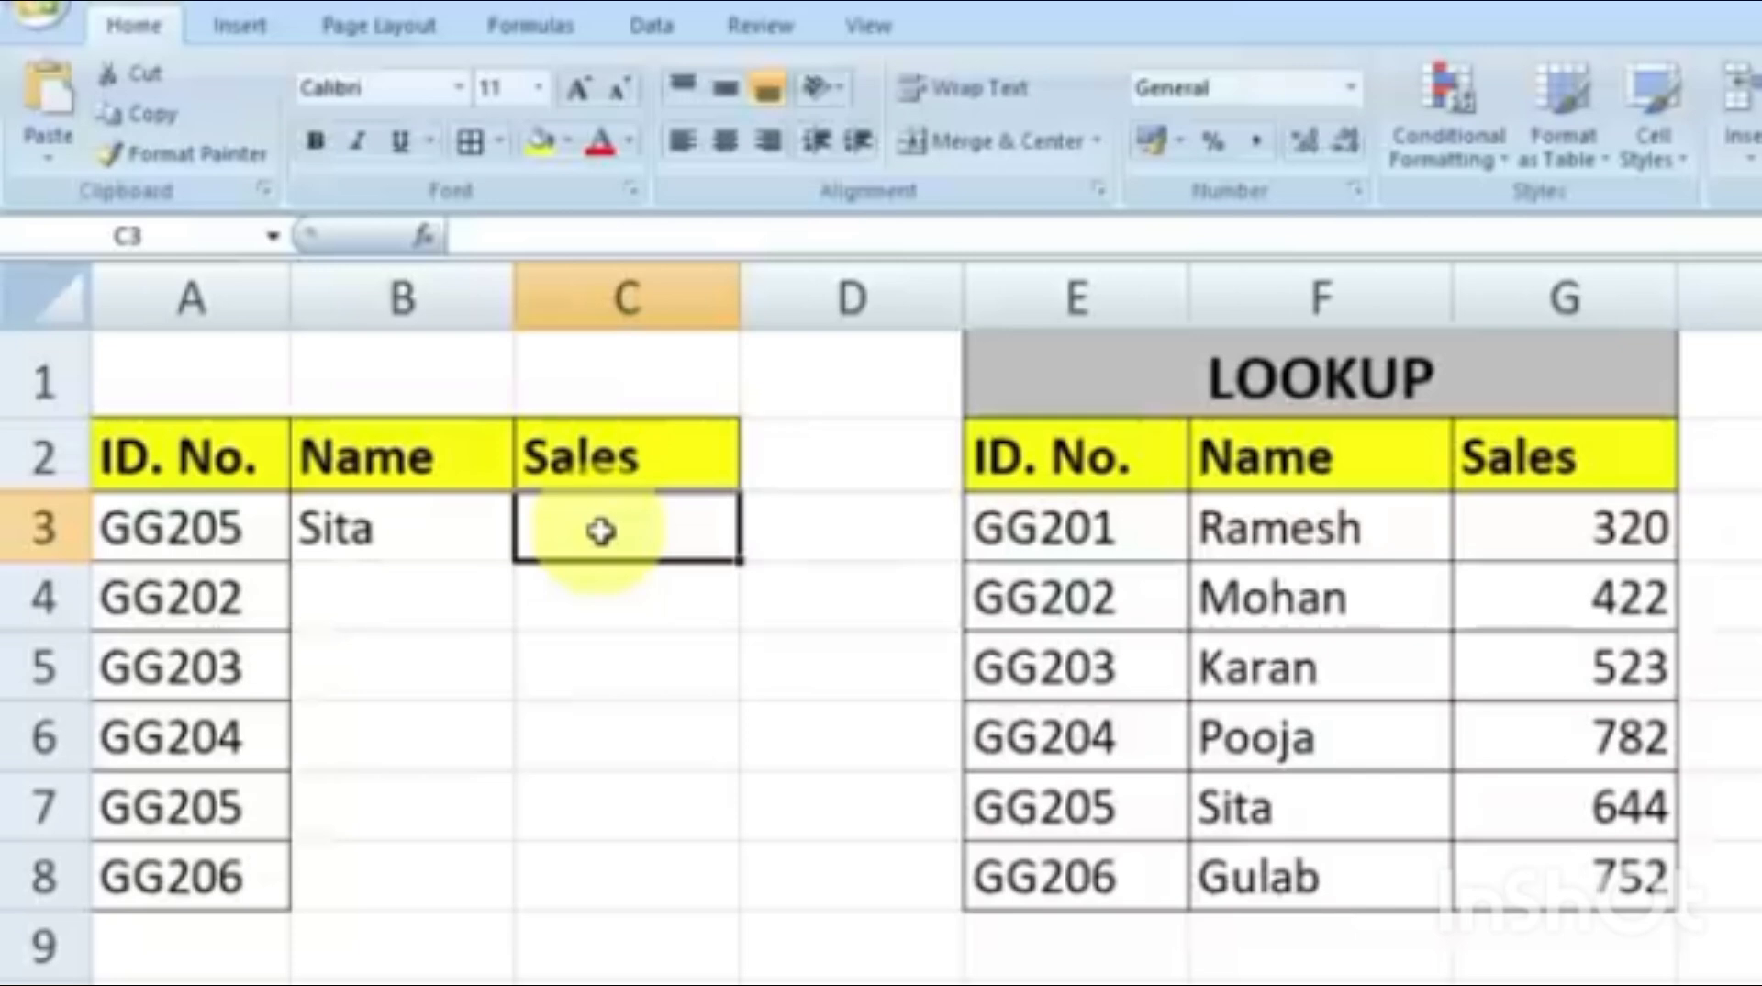
pyautogui.write('=')
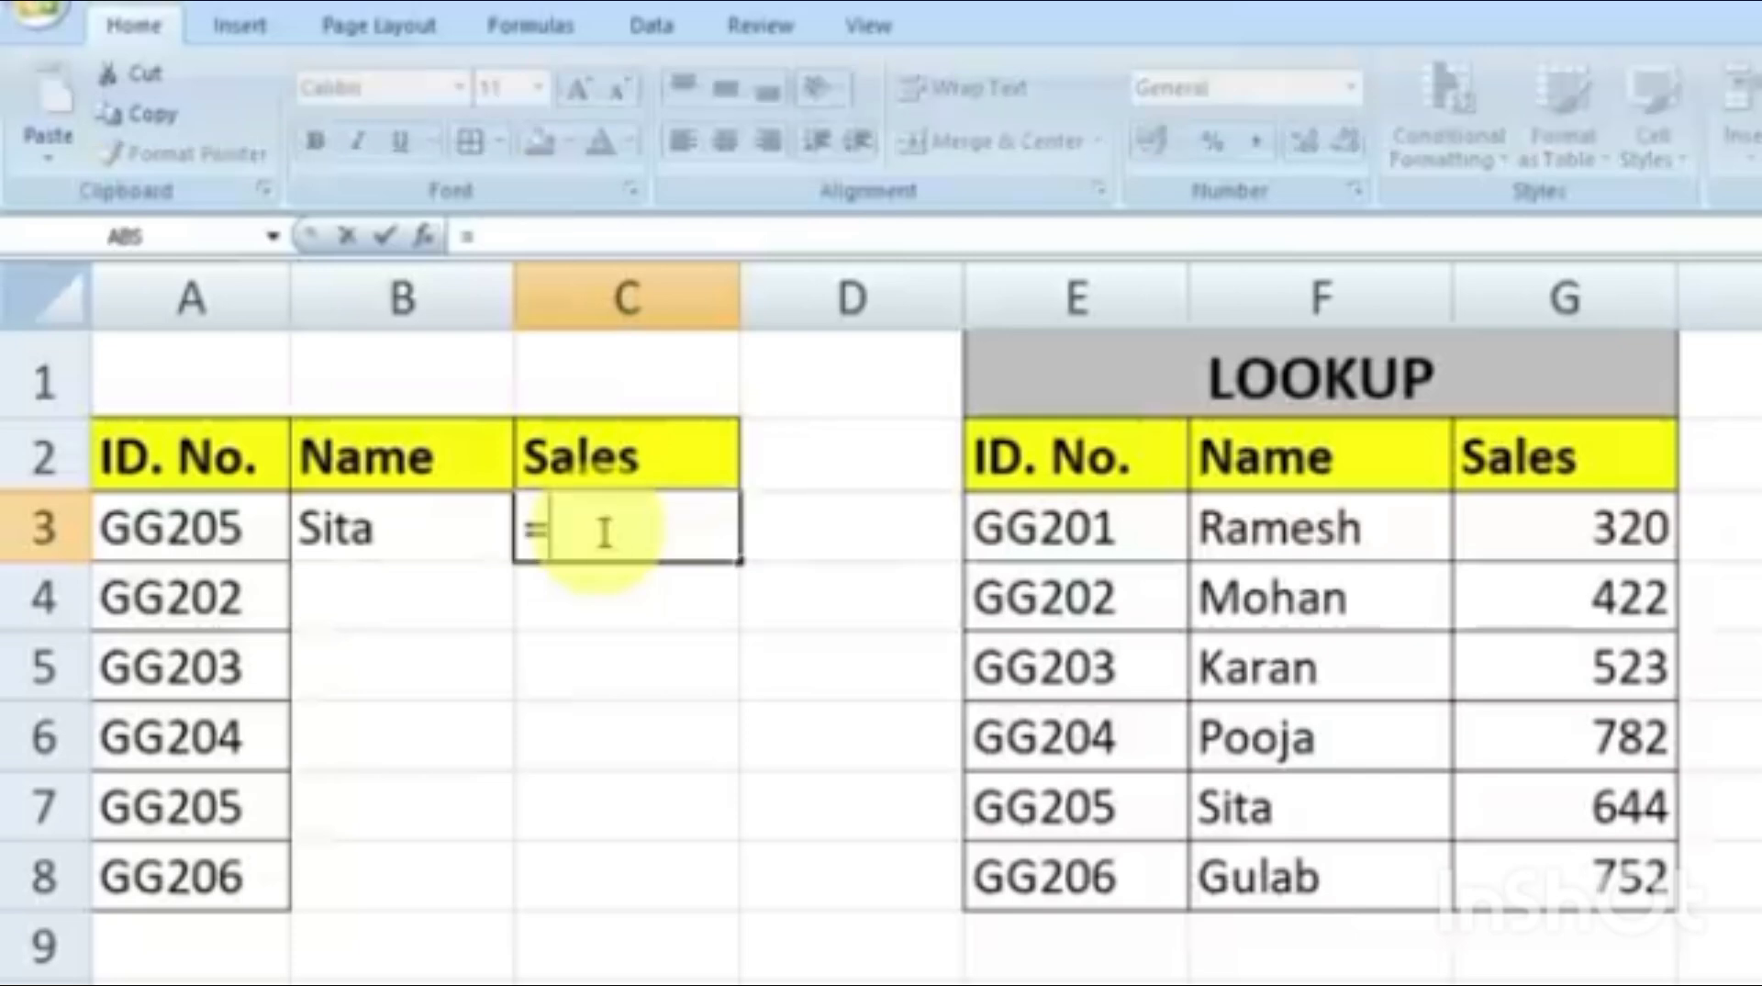
pyautogui.write('LOO')
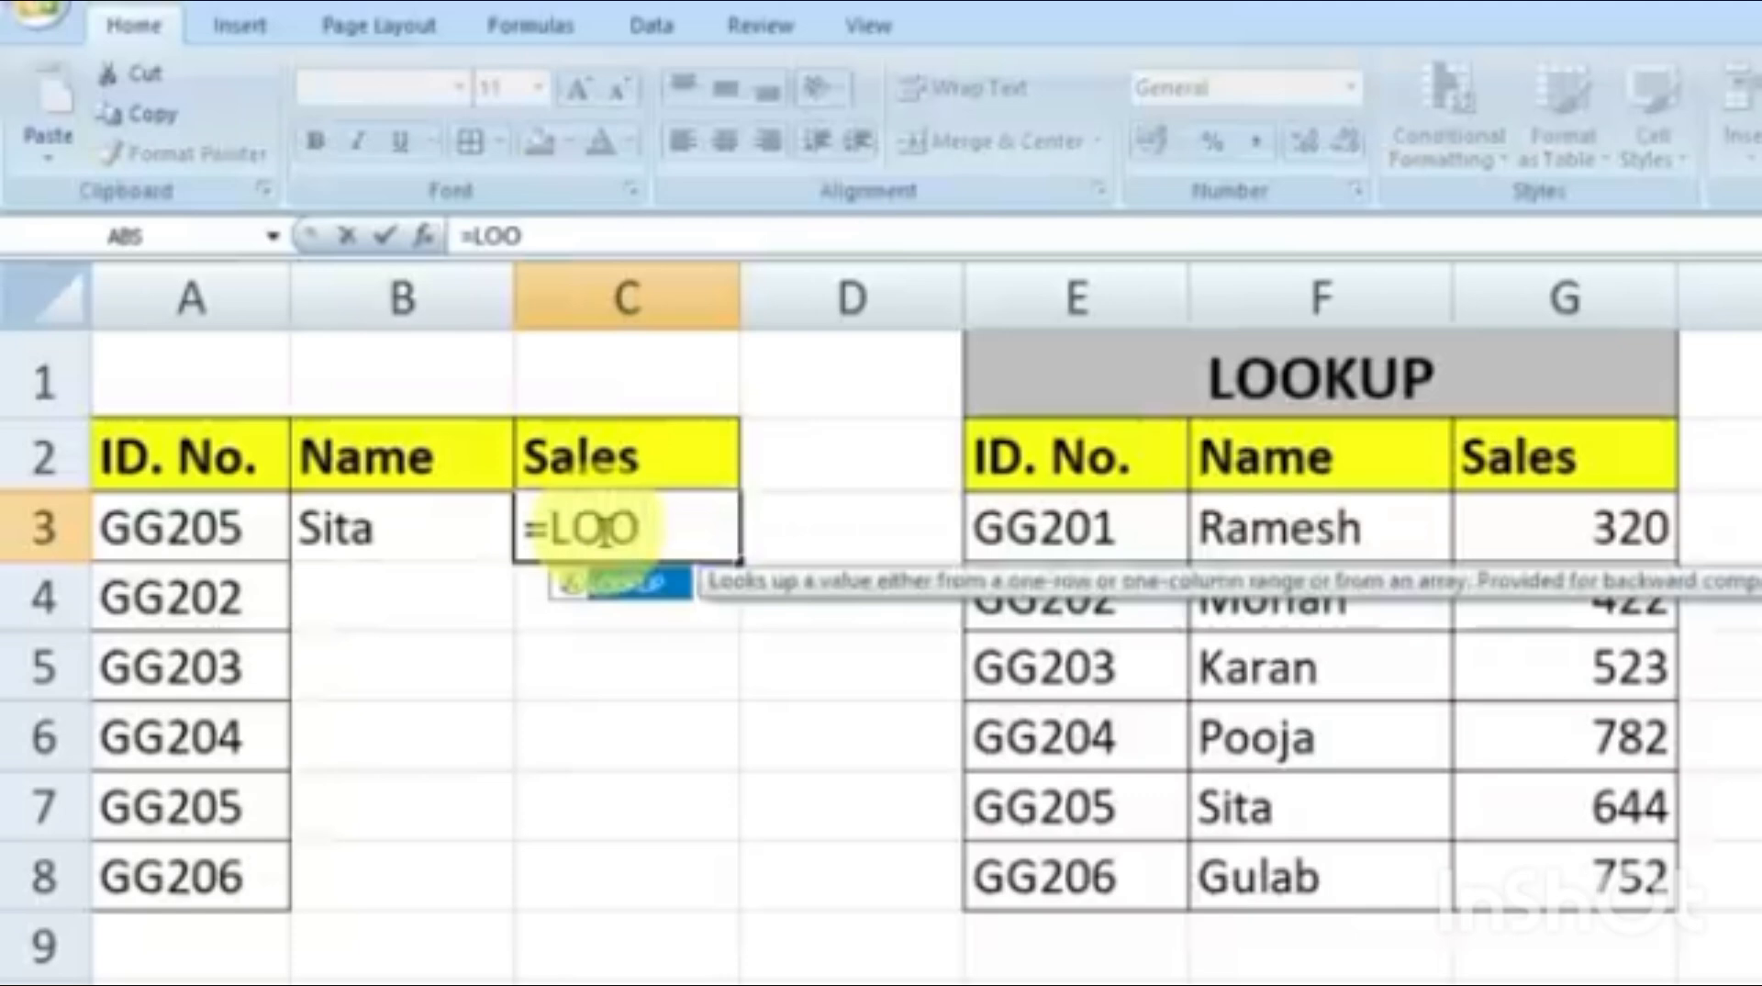
pyautogui.press('Tab')
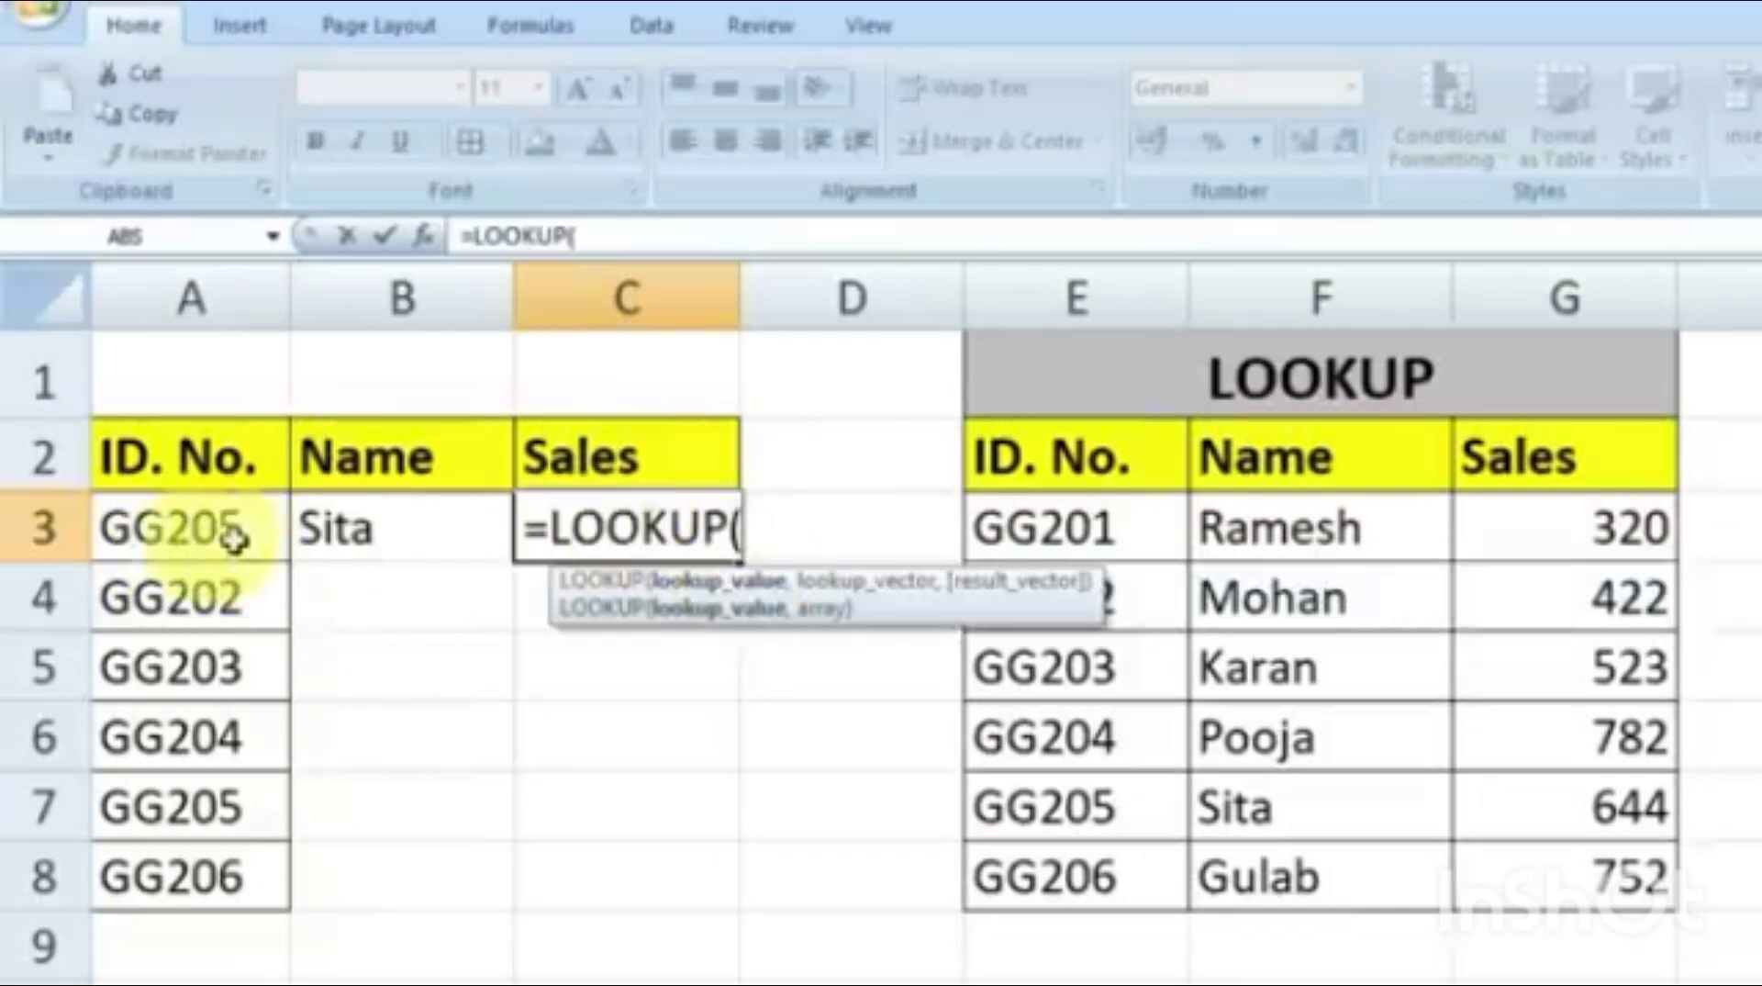
pyautogui.click(179, 539)
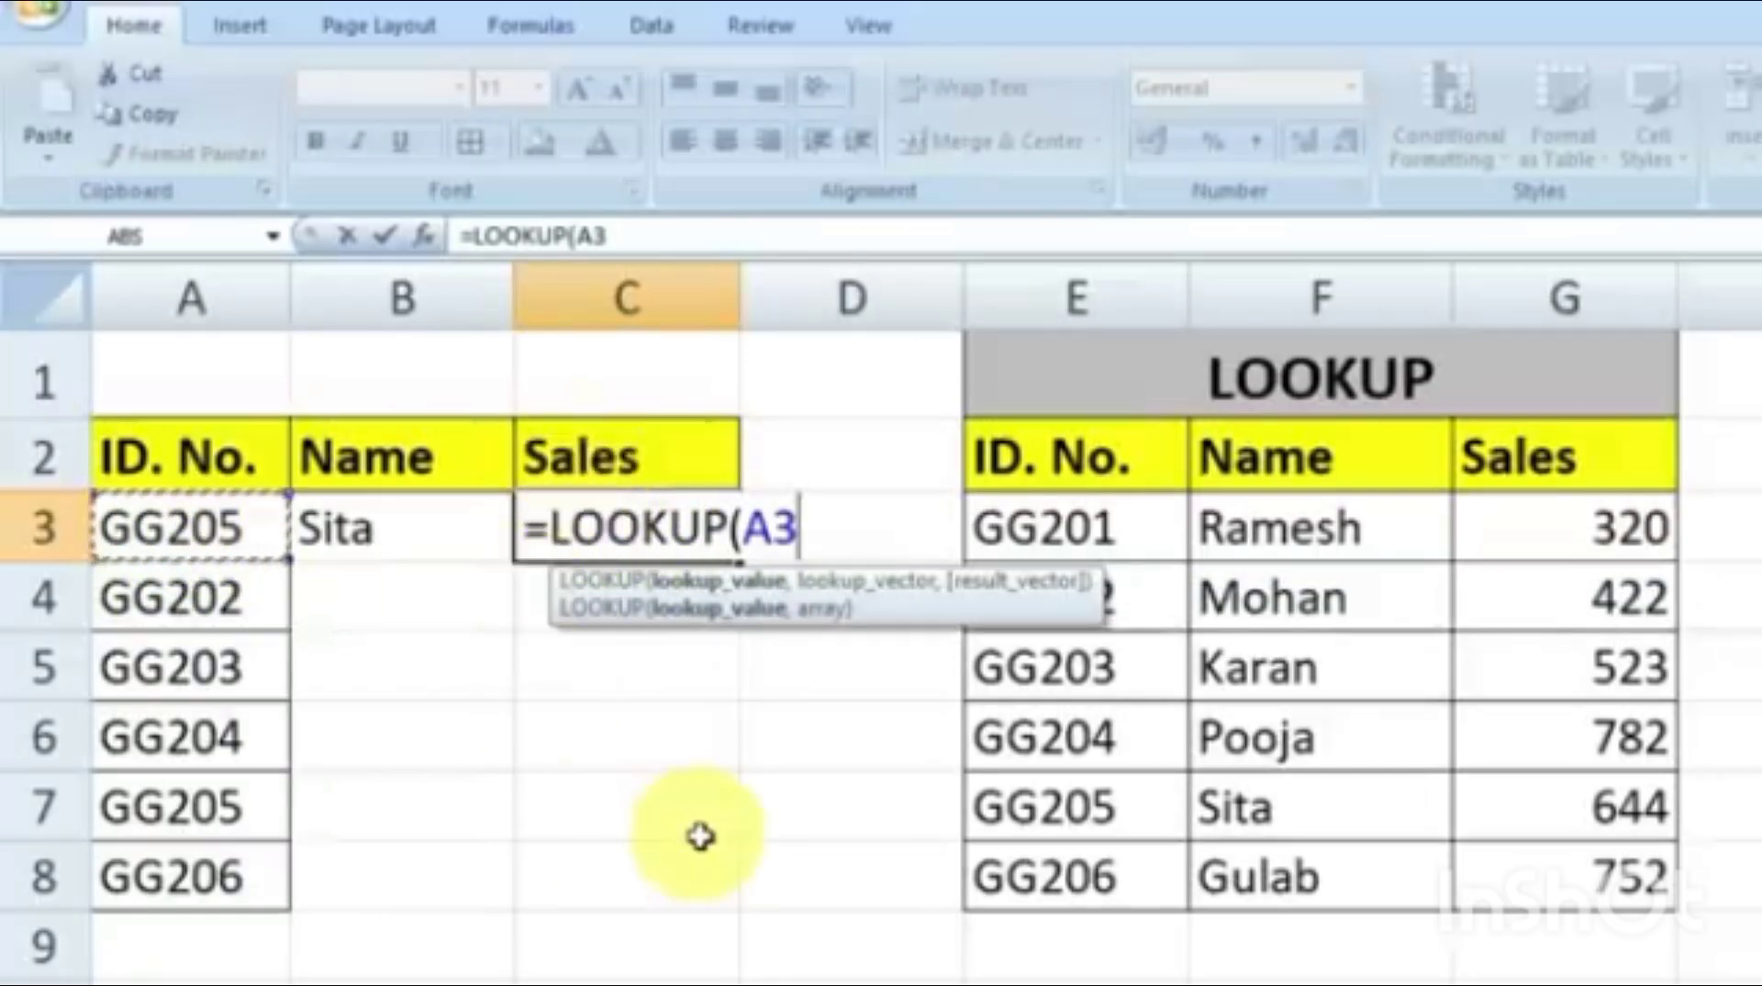
pyautogui.write(',')
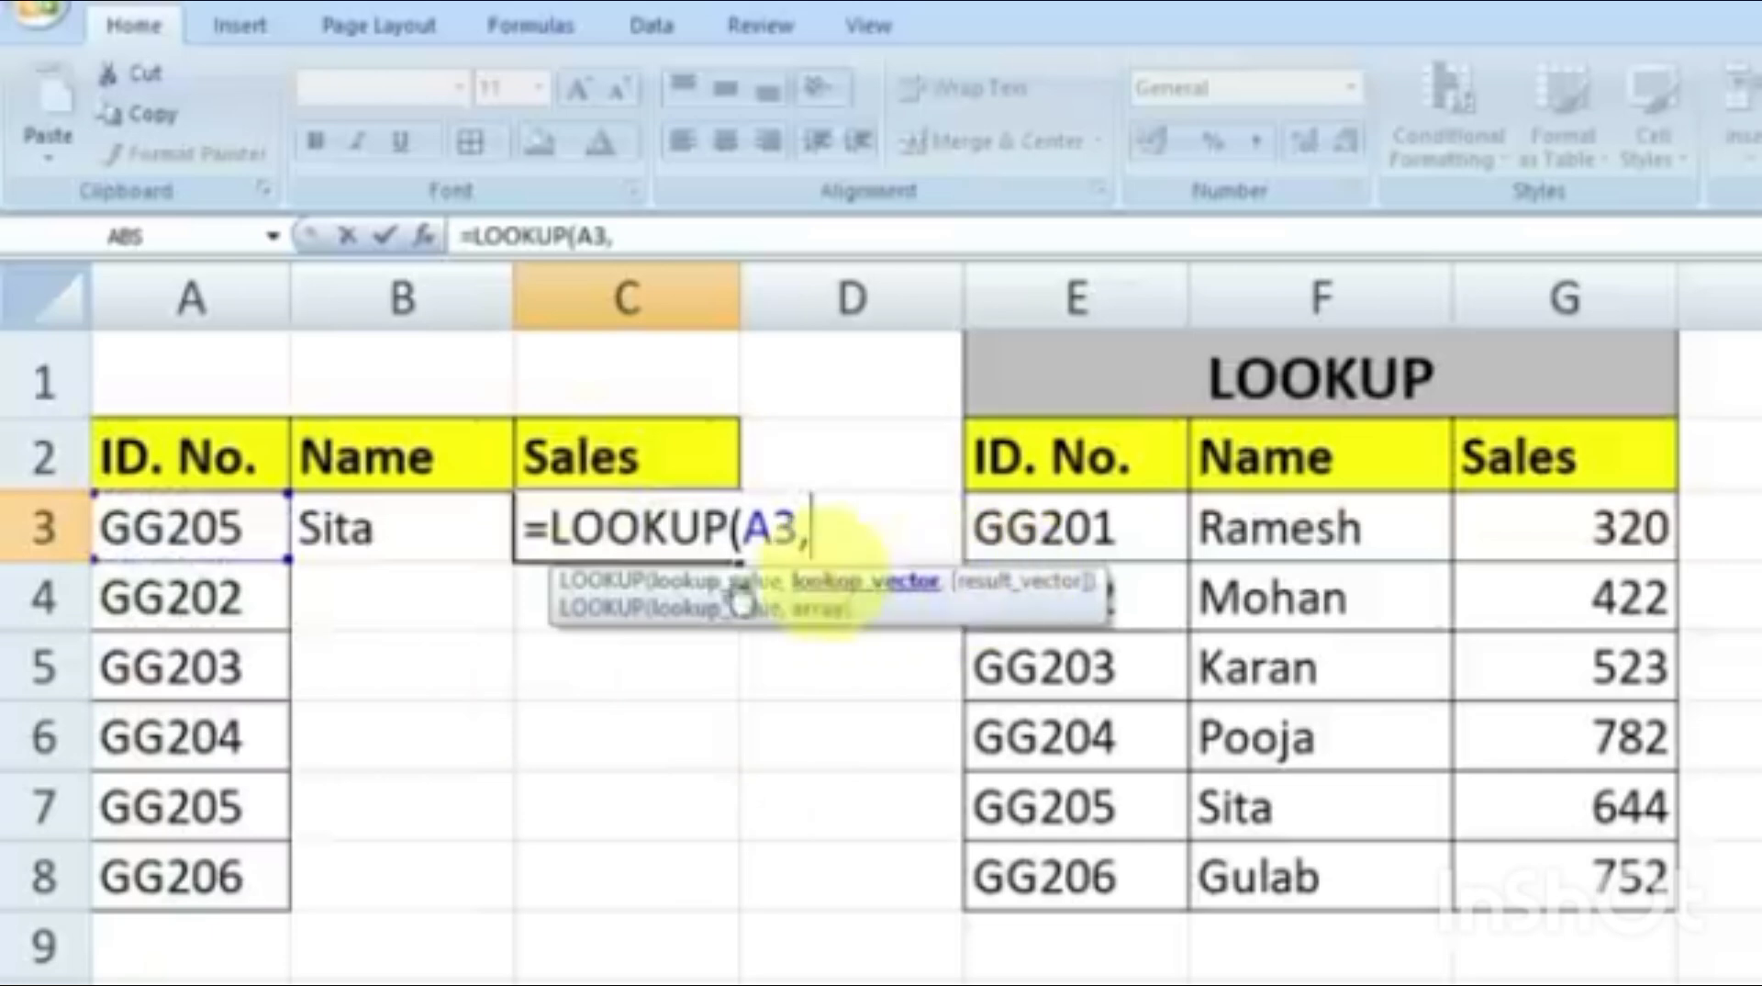
# Add E2:E8 as the lookup vector and G2:G8 as the result vector, and enter the Sales formula in C3
pyautogui.click(1097, 470)
pyautogui.moveTo(1092, 500); pyautogui.dragTo(1102, 896)
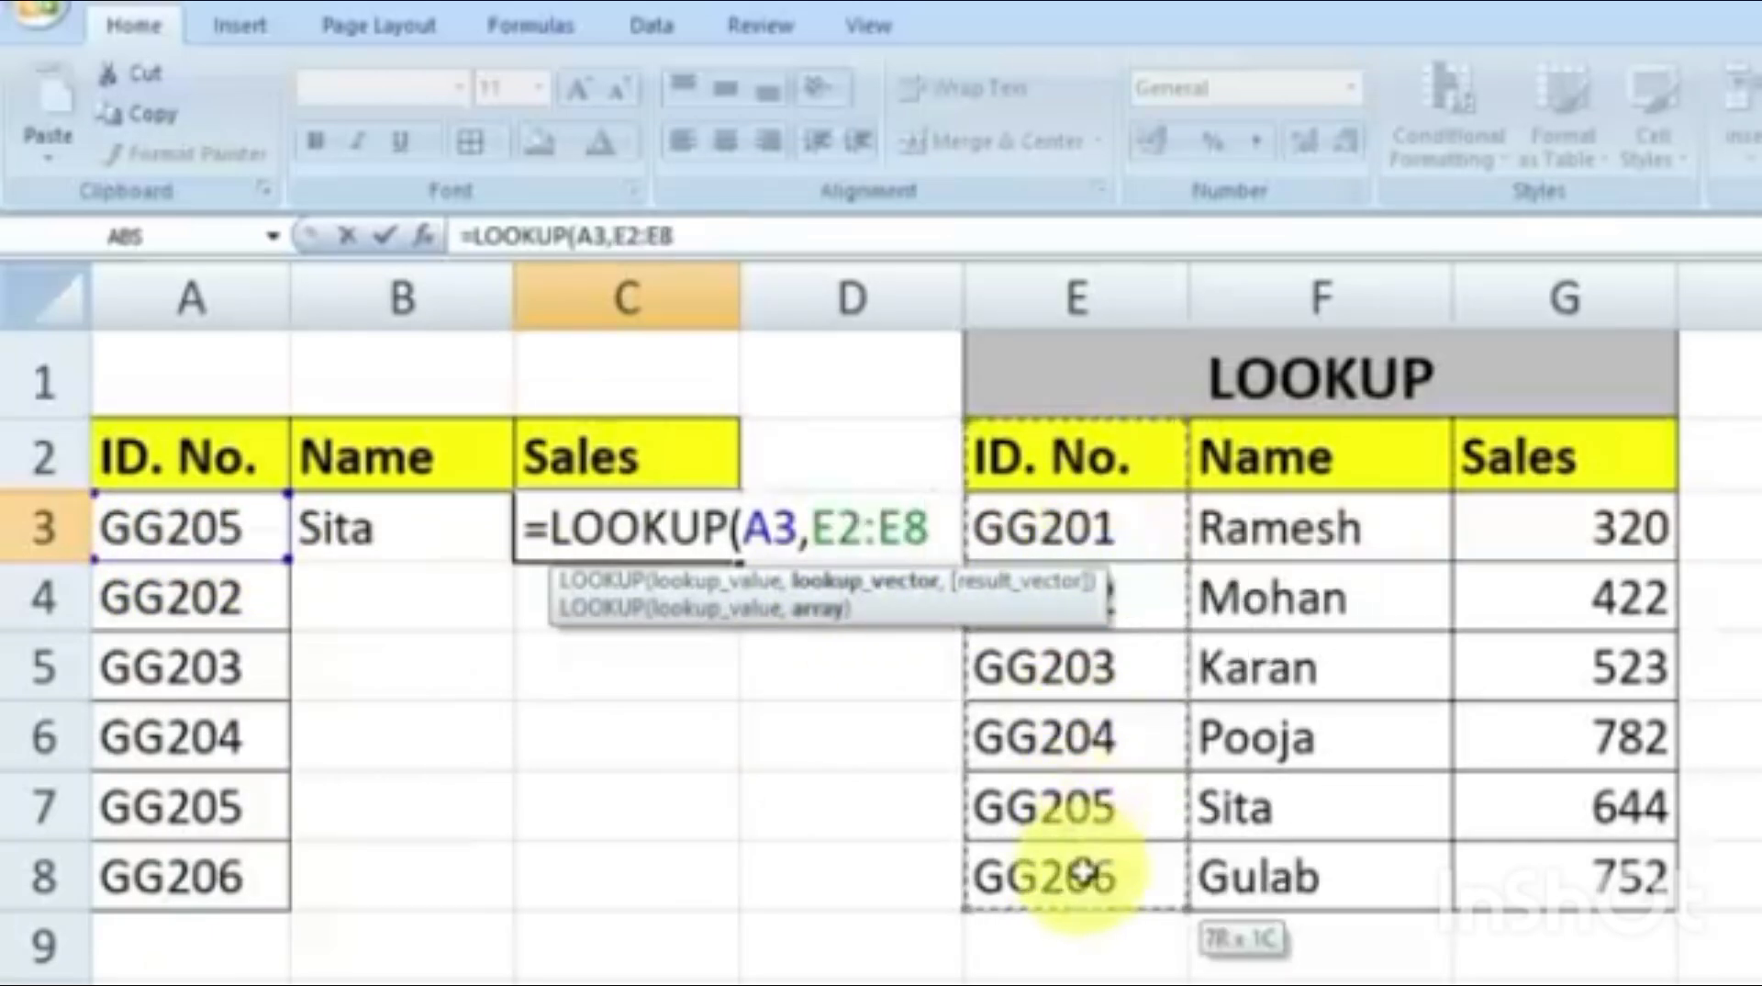
pyautogui.write(',')
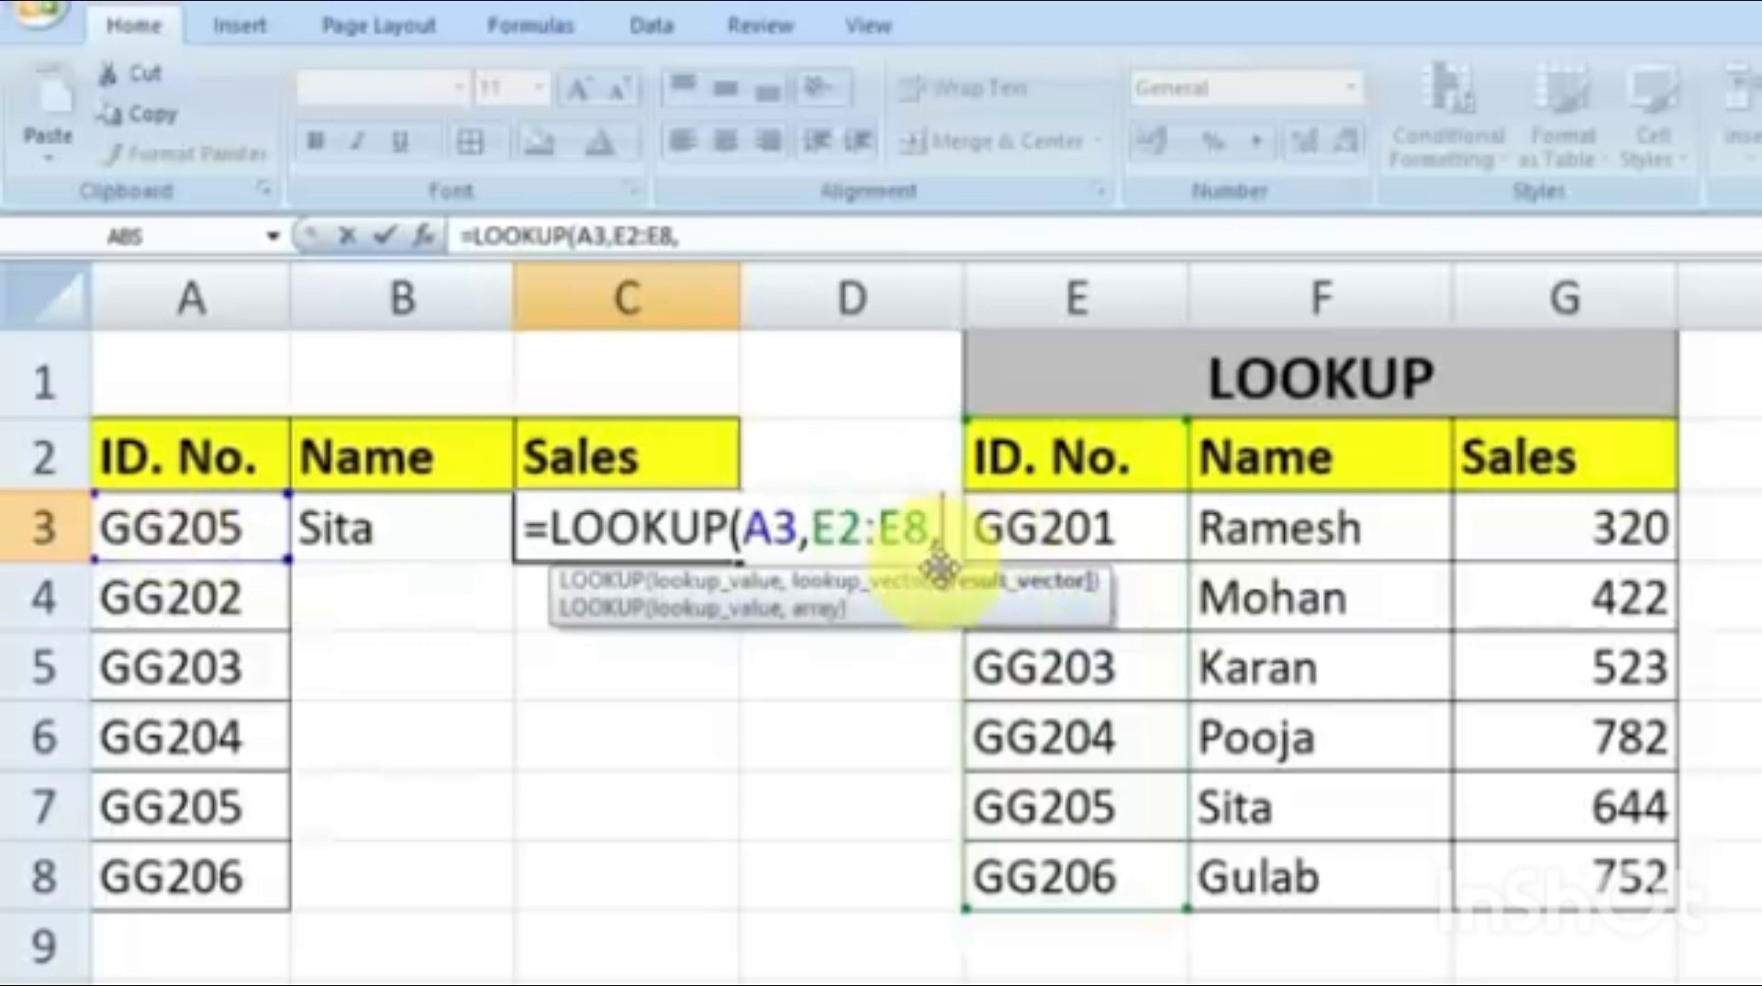
pyautogui.moveTo(1561, 459); pyautogui.dragTo(1572, 868)
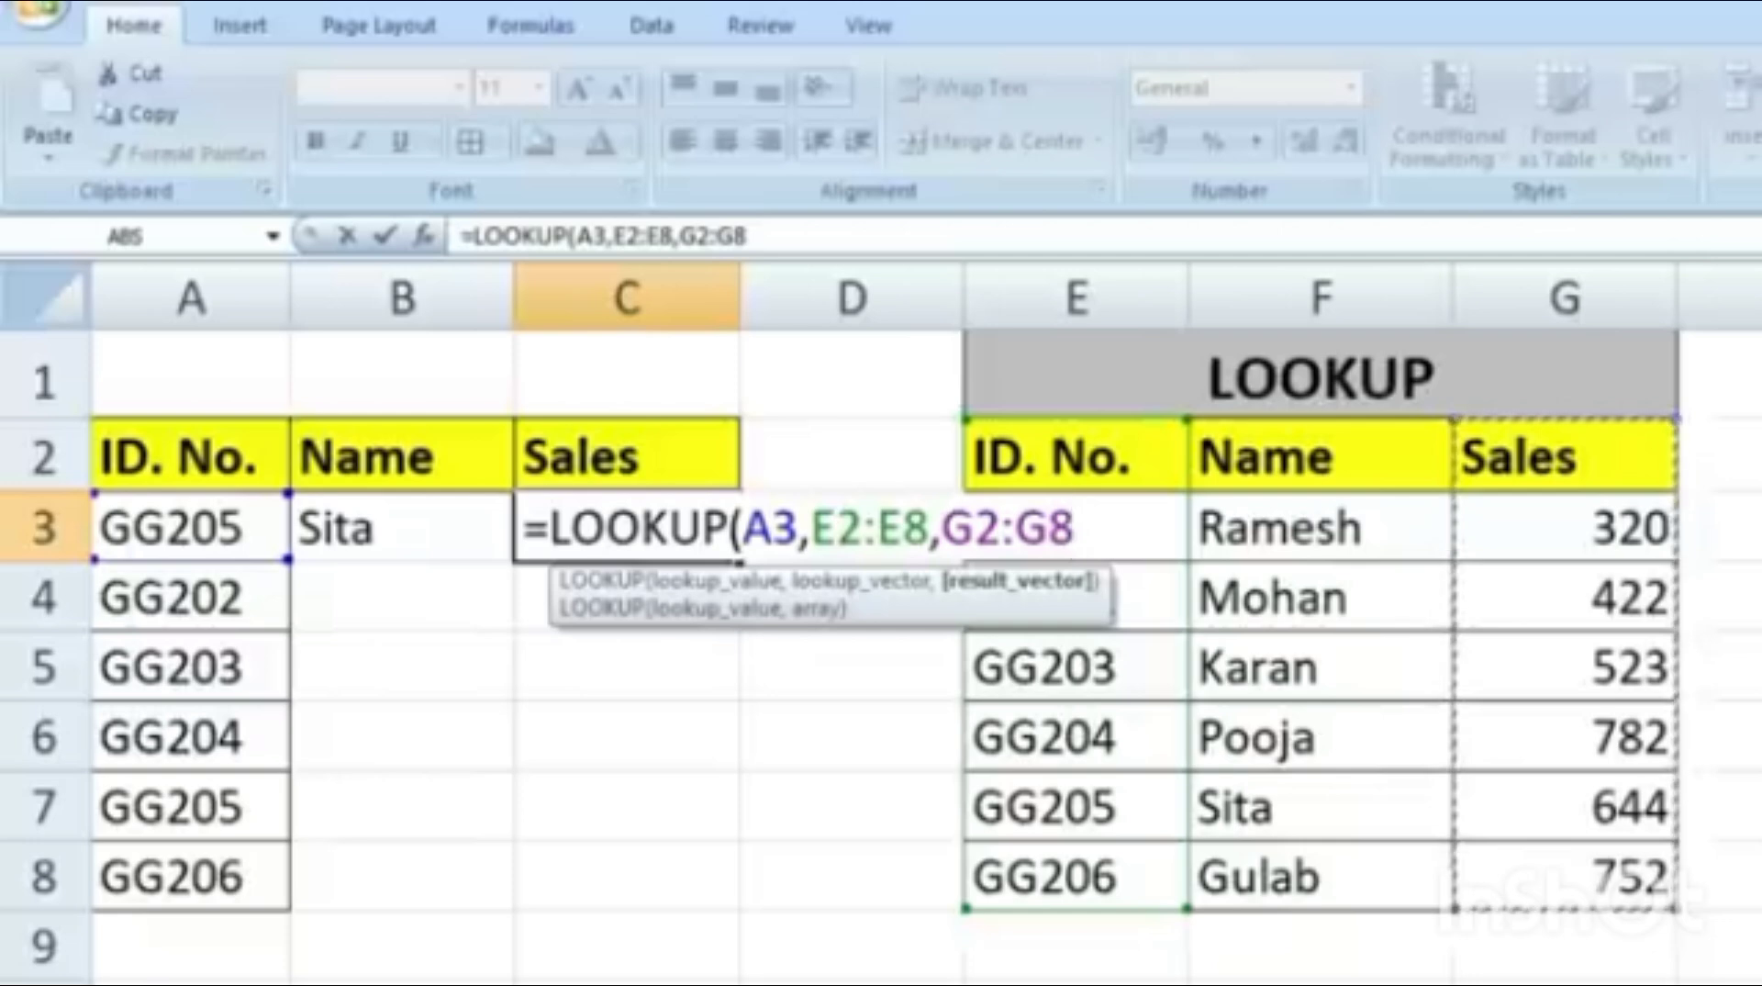
pyautogui.write(')')
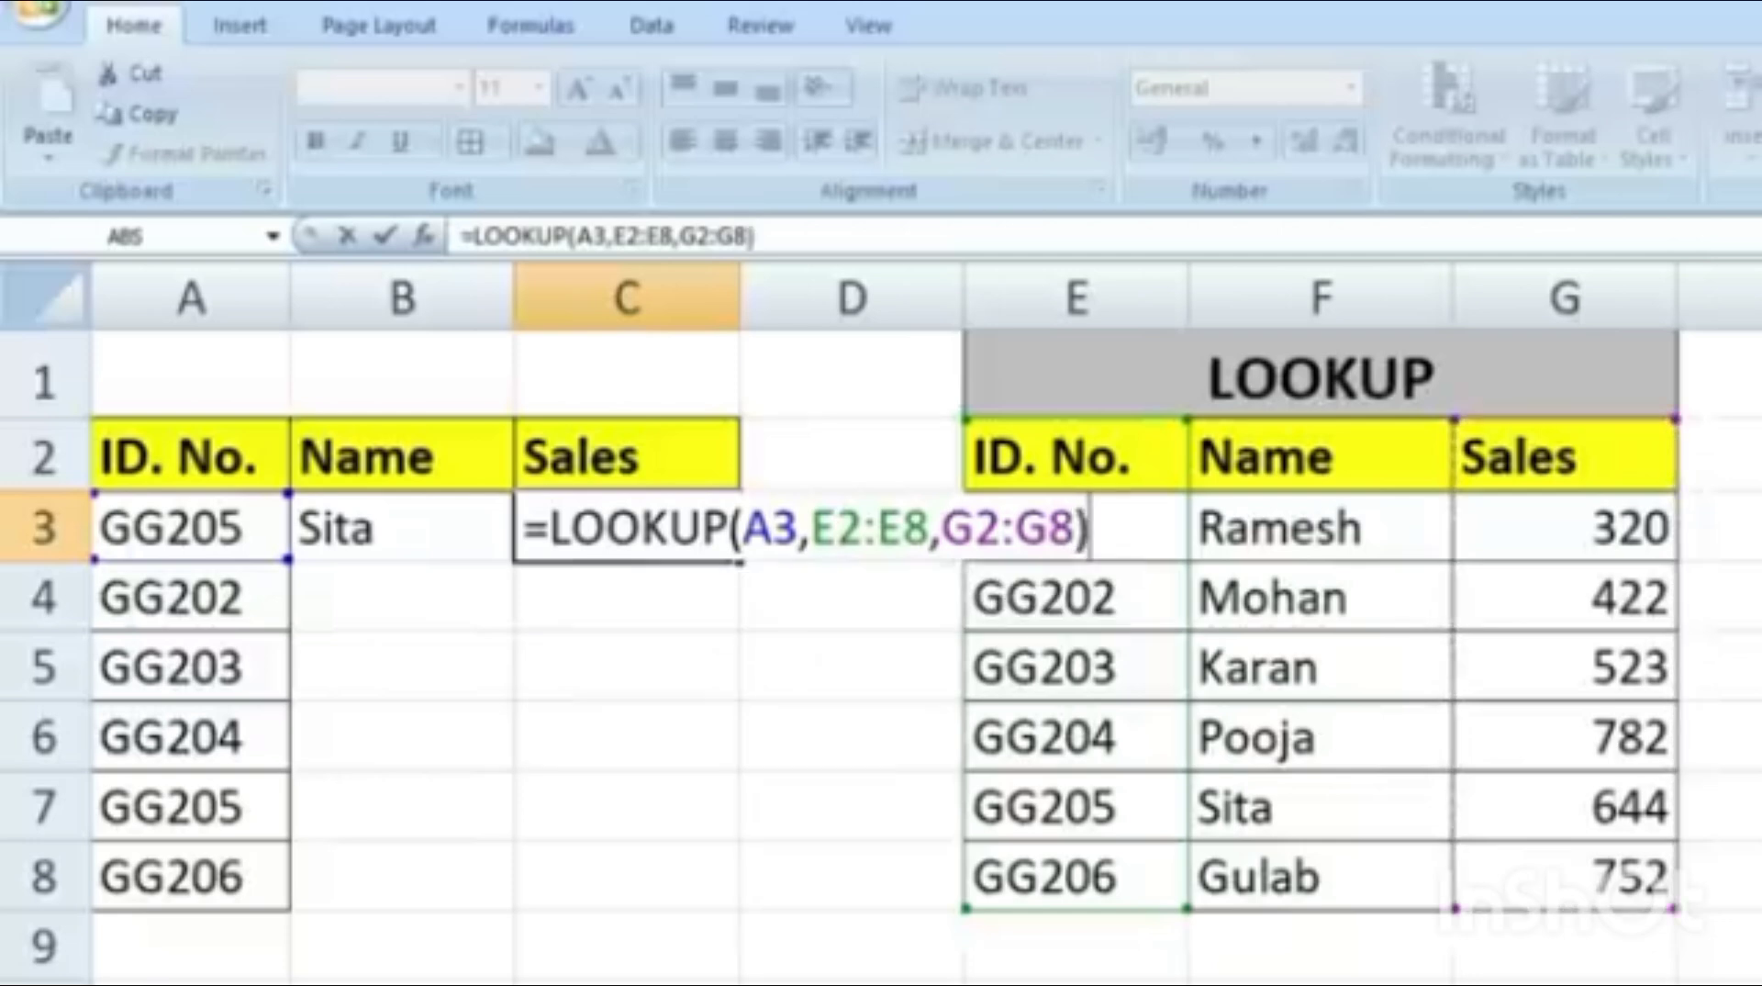
pyautogui.press('Return')
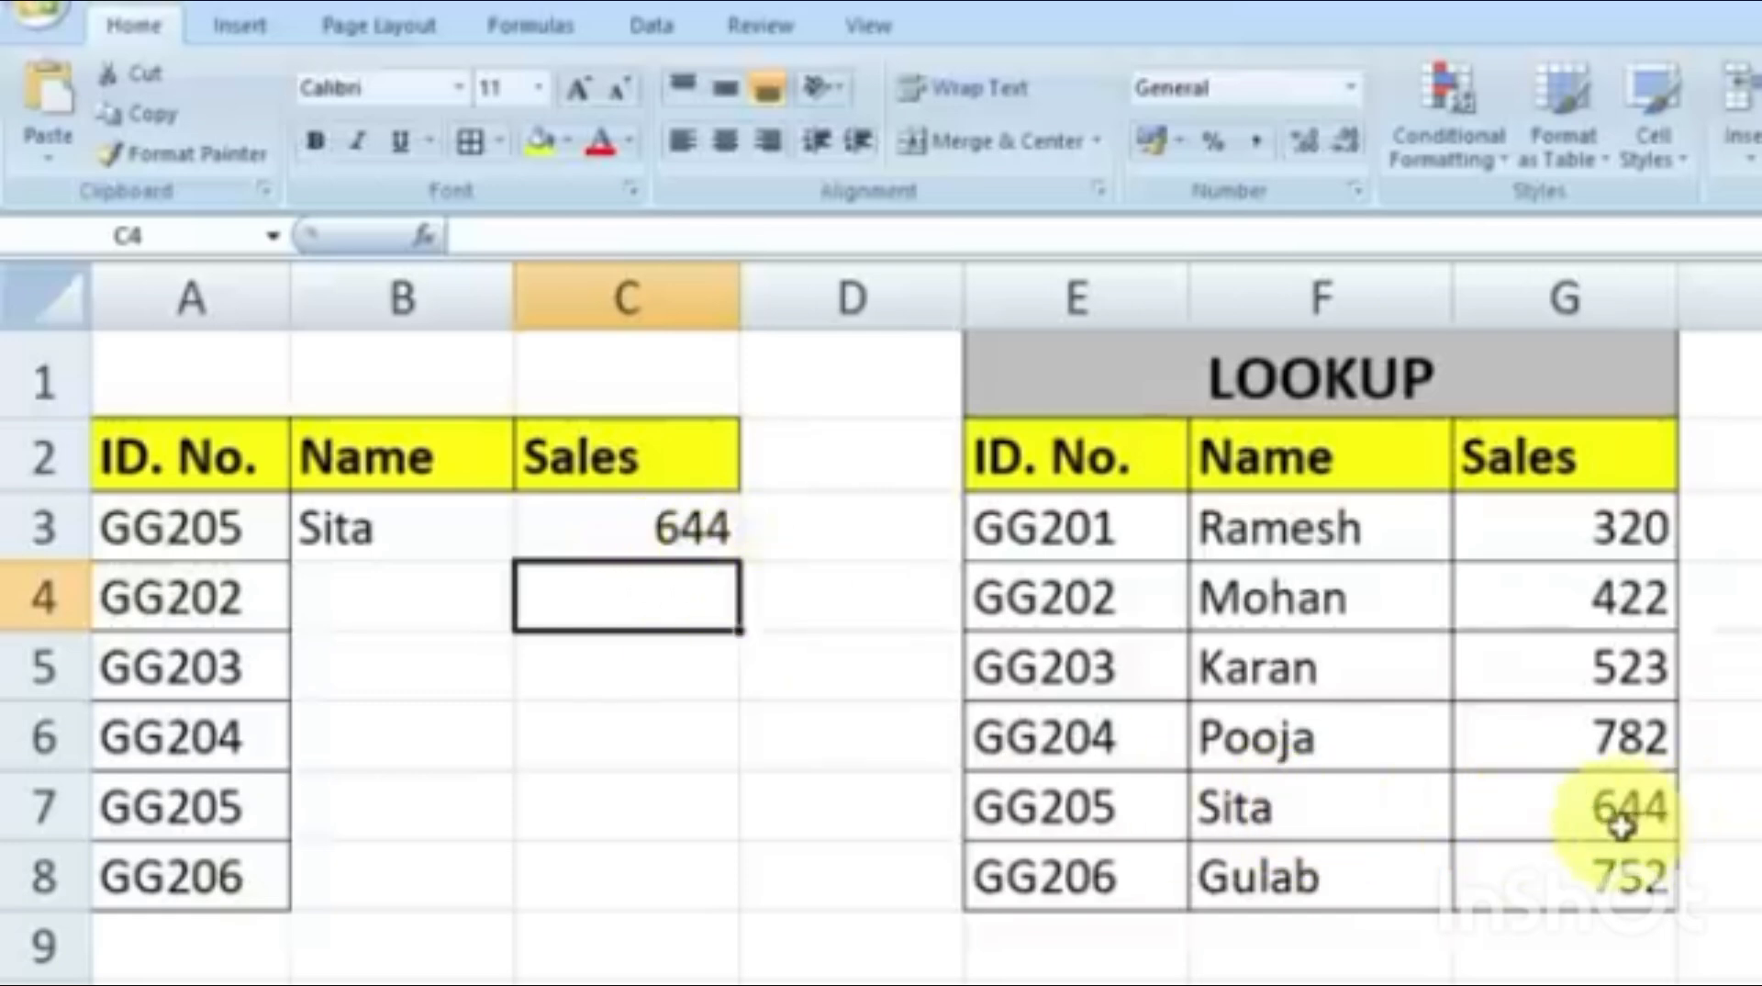
# Set the ID number in A3 to GG201 and fill the LOOKUP formulas in B3:C3 down to row 8
pyautogui.doubleClick(234, 534)
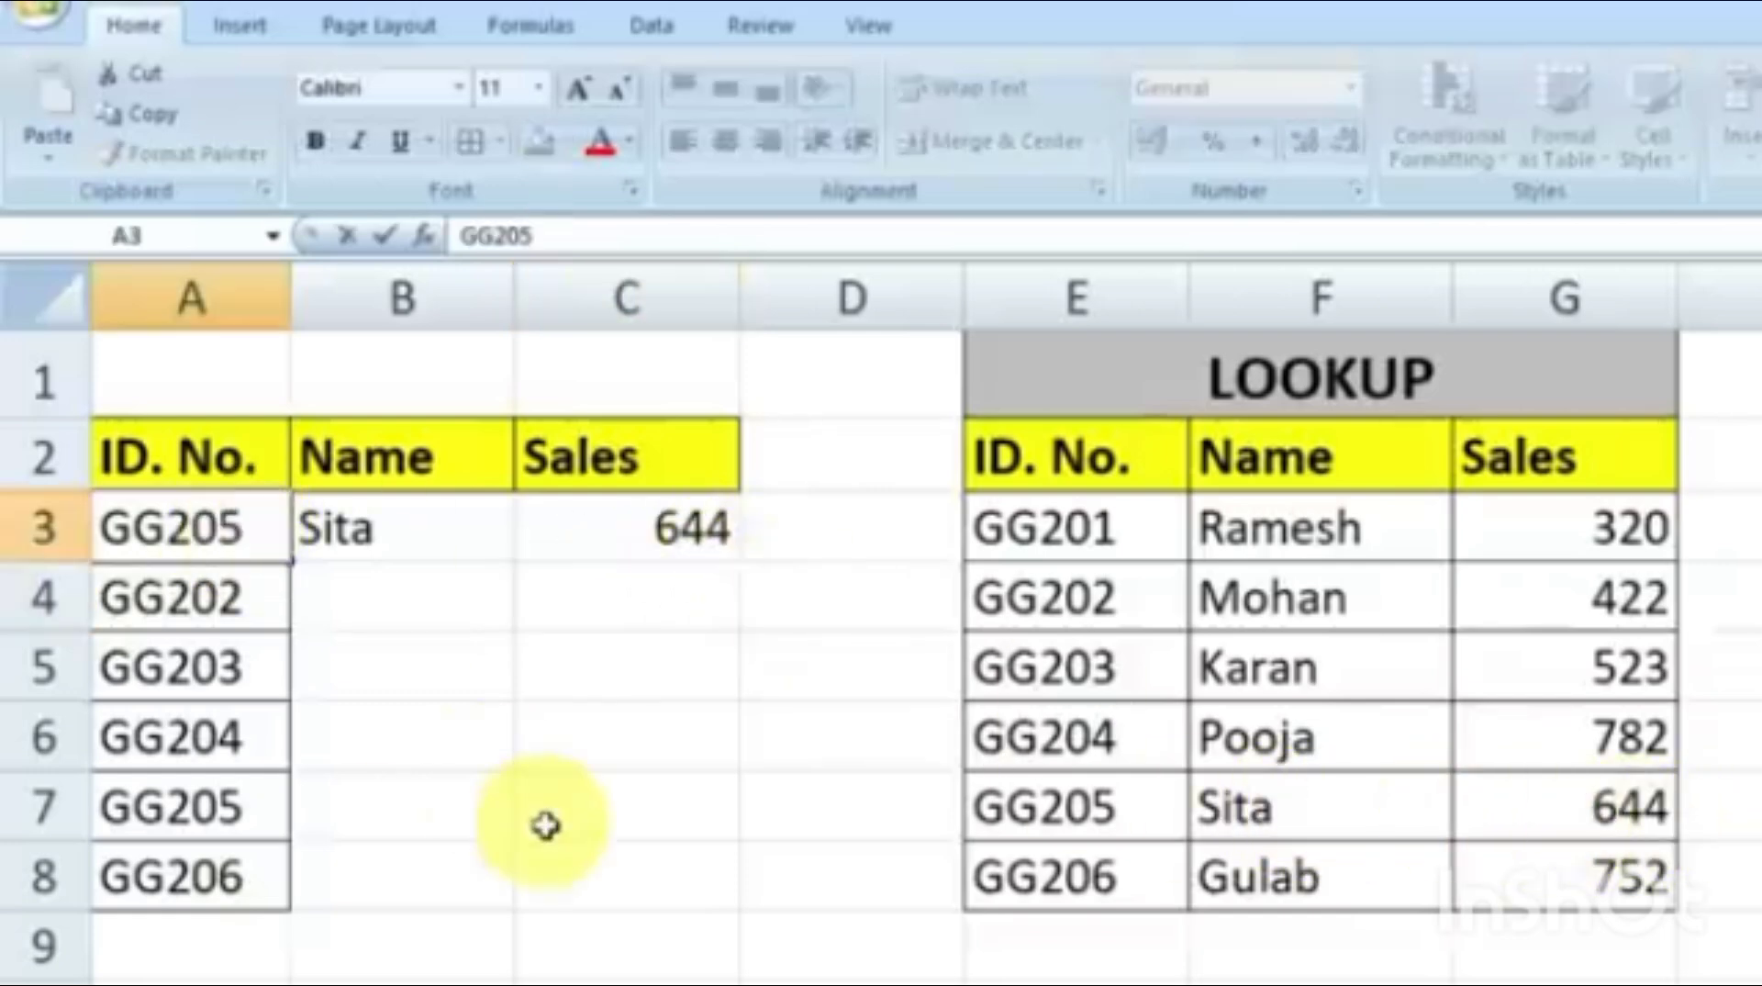
pyautogui.press('BackSpace')
pyautogui.write('1')
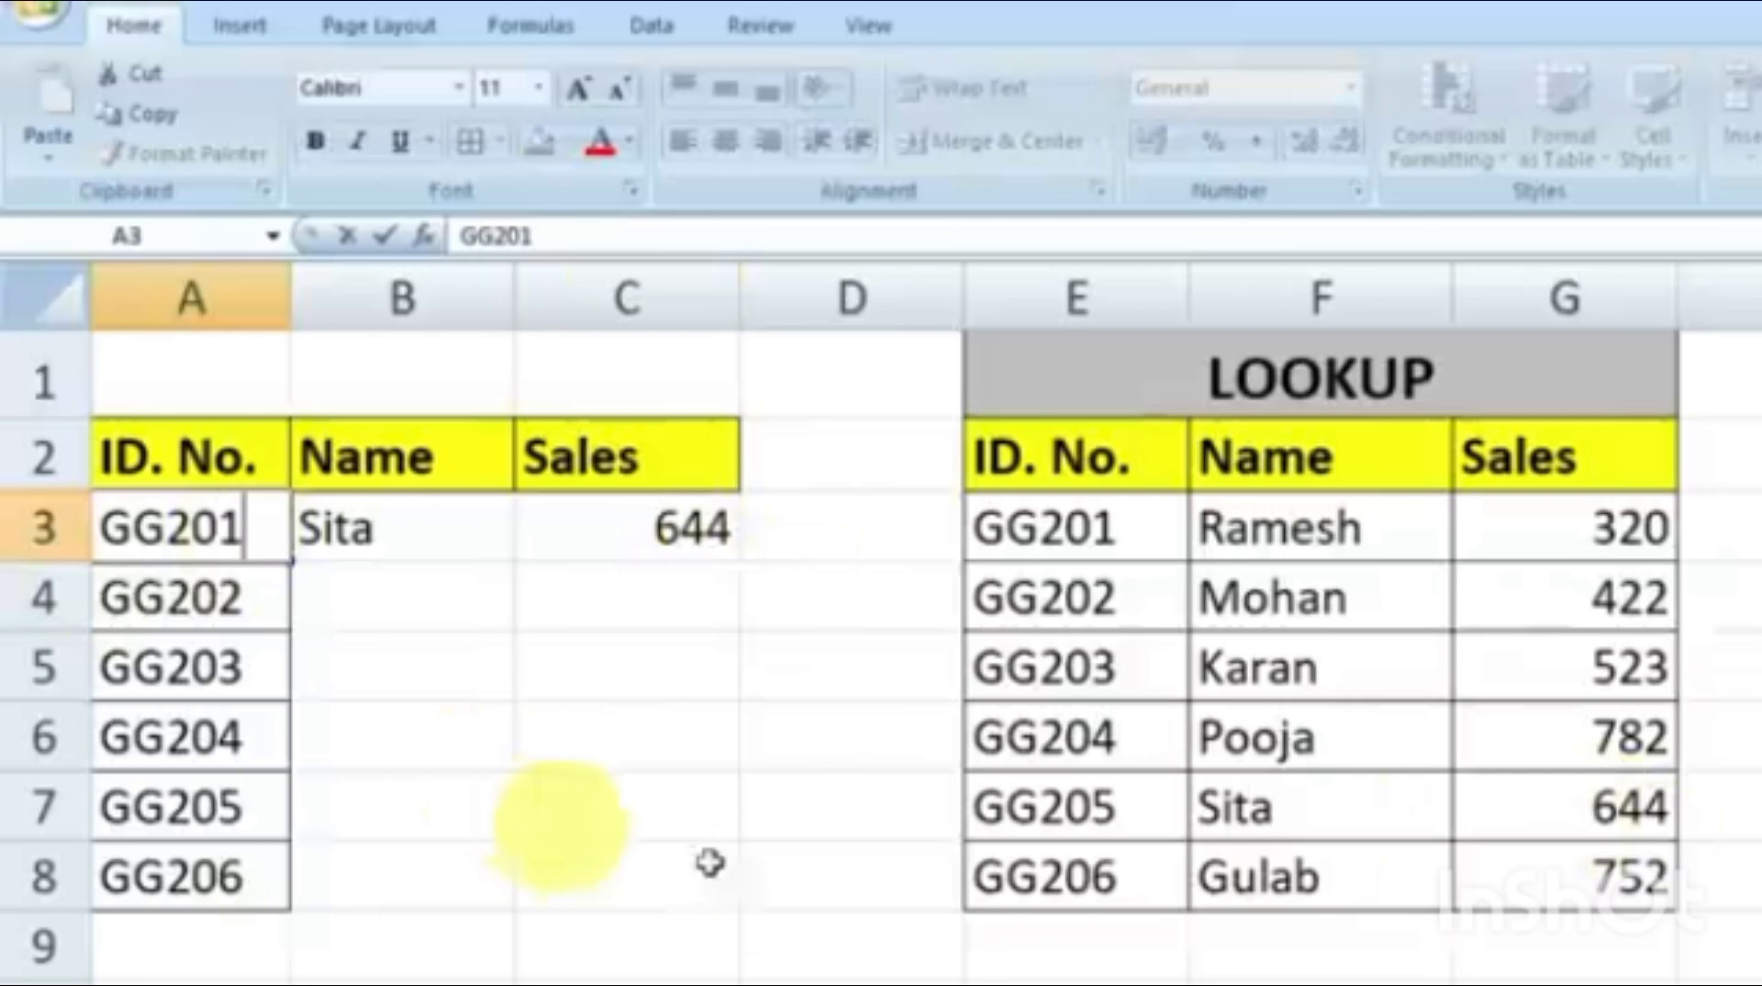
pyautogui.click(858, 932)
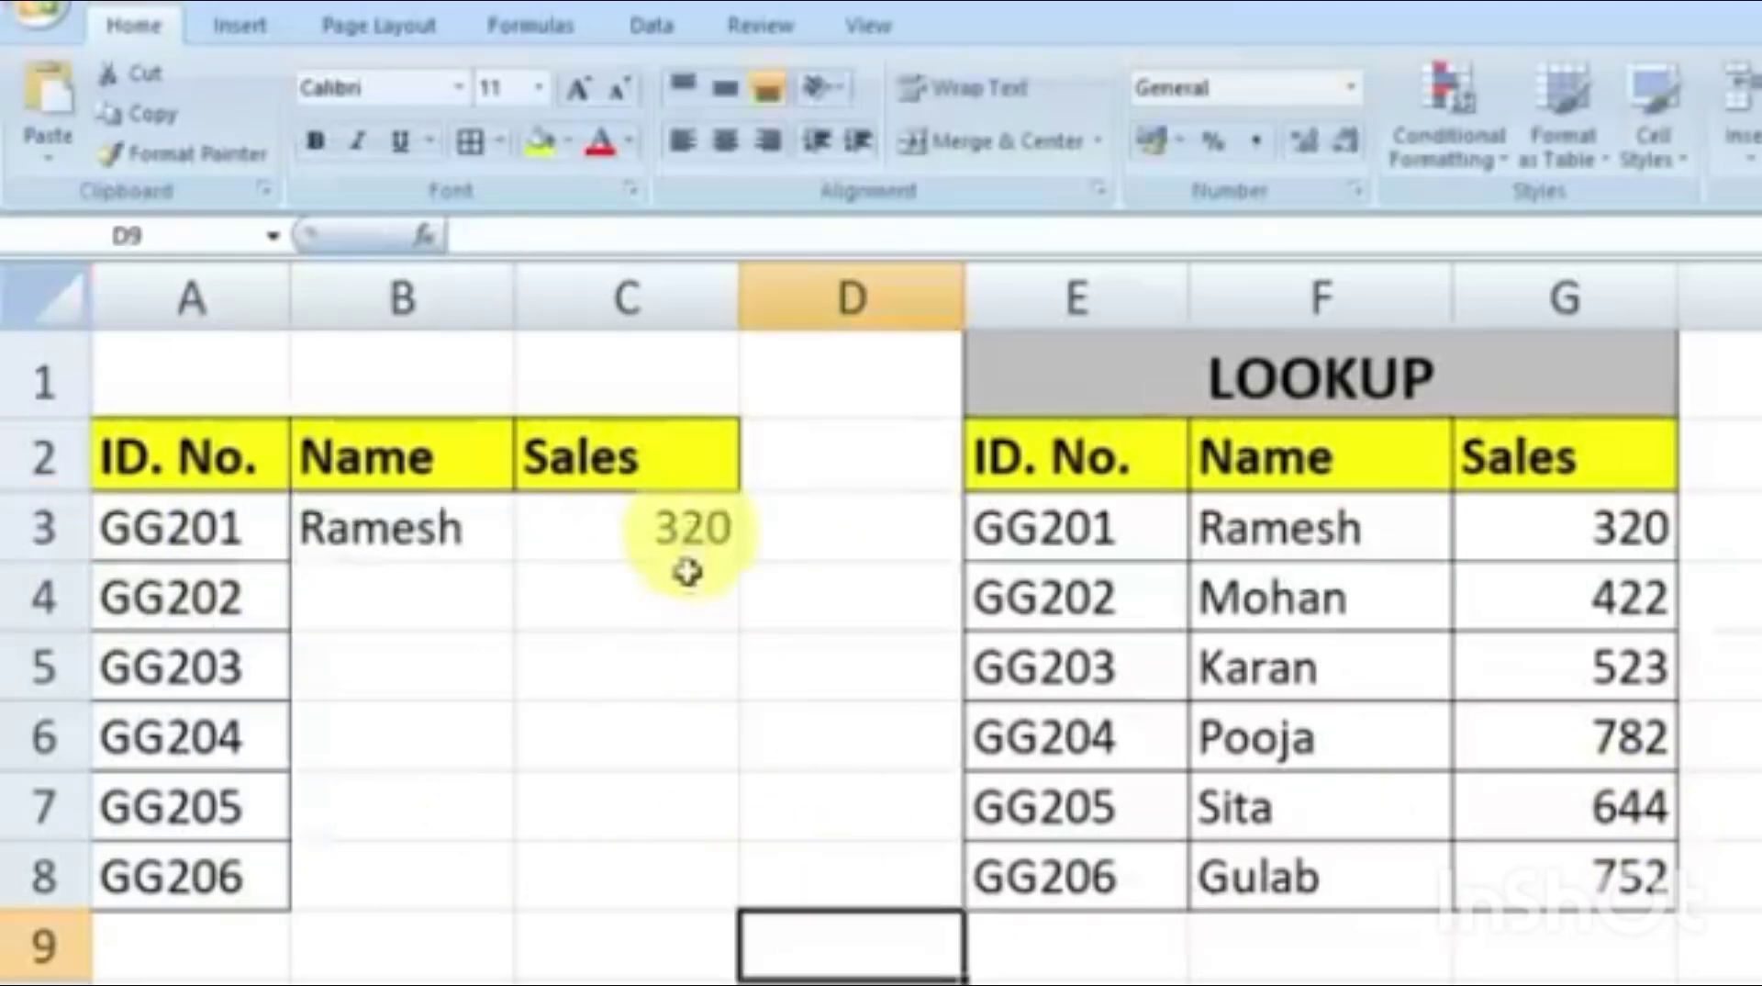
pyautogui.moveTo(413, 523); pyautogui.dragTo(740, 887)
pyautogui.click(857, 885)
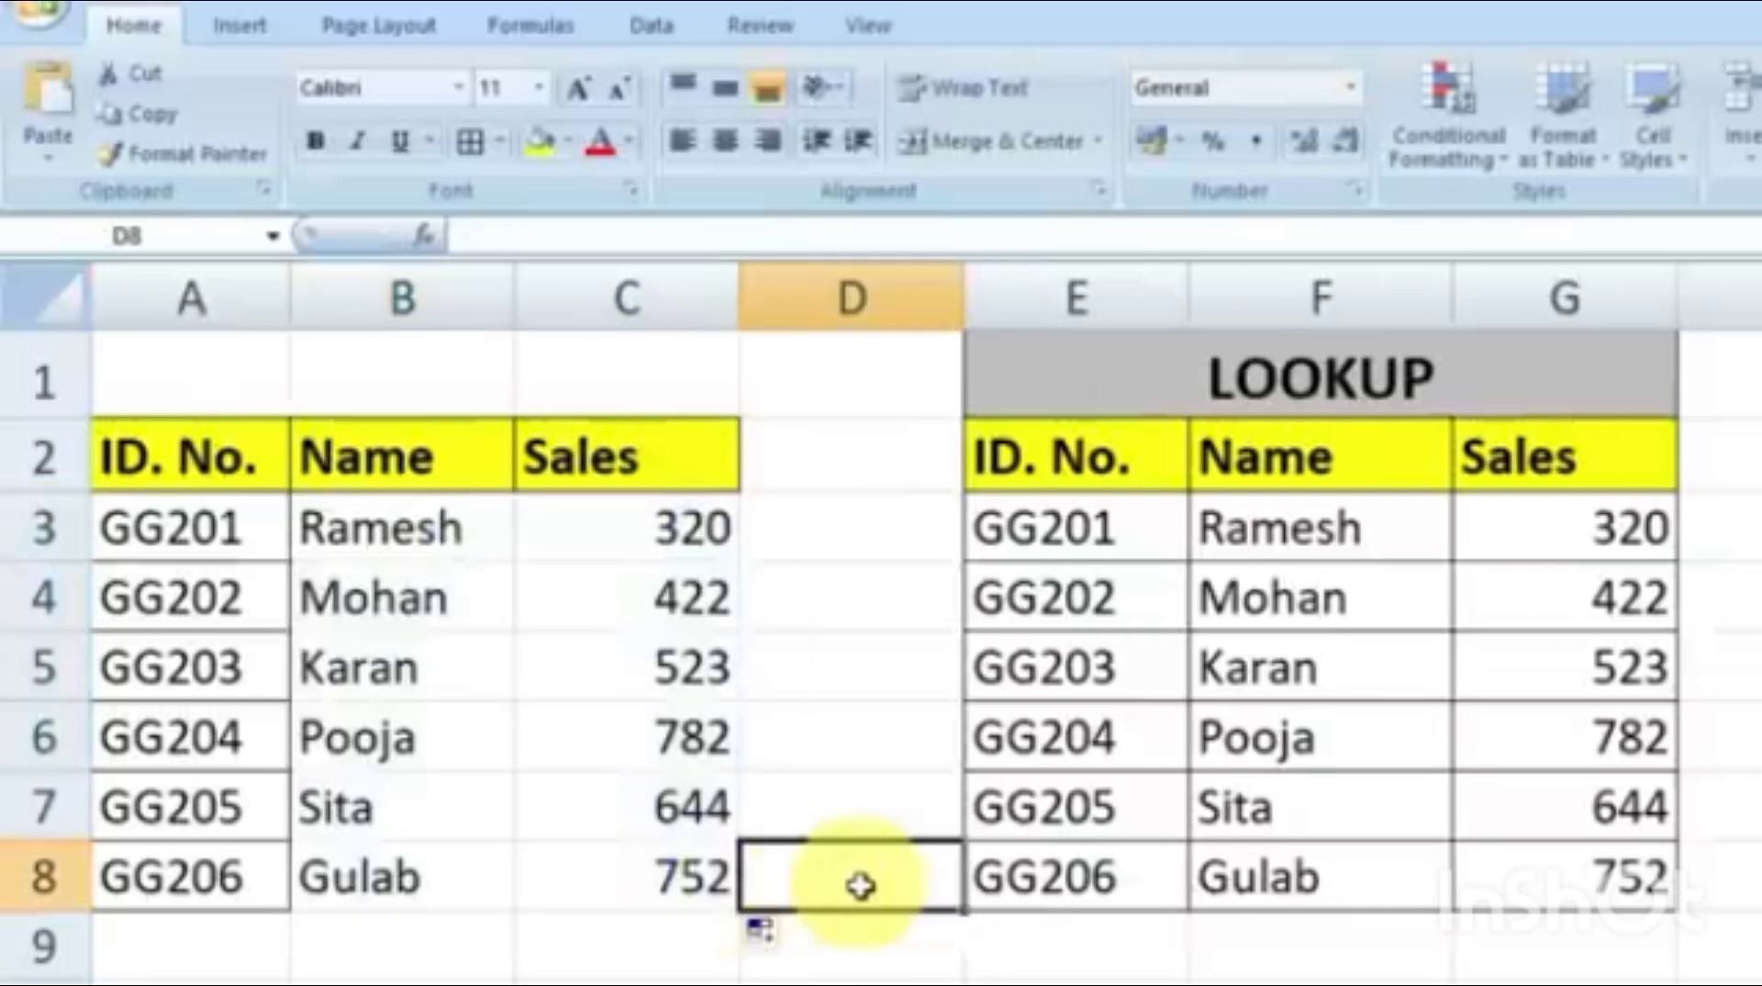
# Switch to the sheet with the VLOOKUP table and start a VLOOKUP formula in B3 with A3 as the lookup value
pyautogui.click(881, 978)
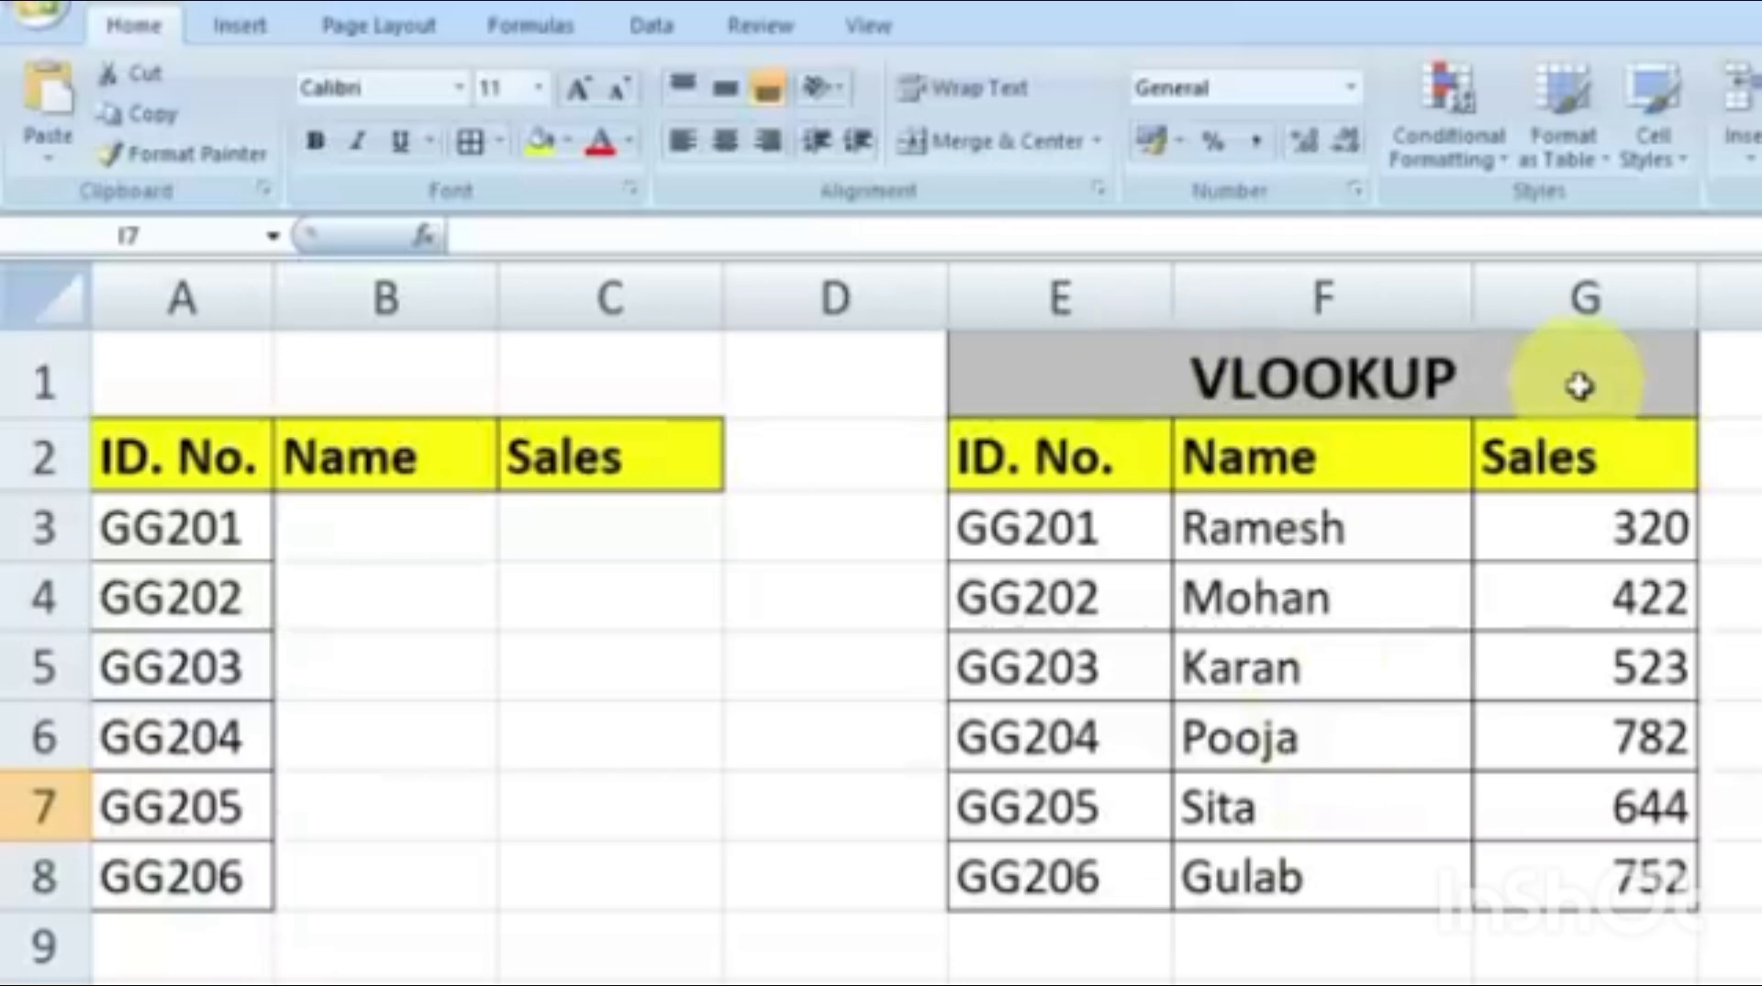
pyautogui.click(441, 544)
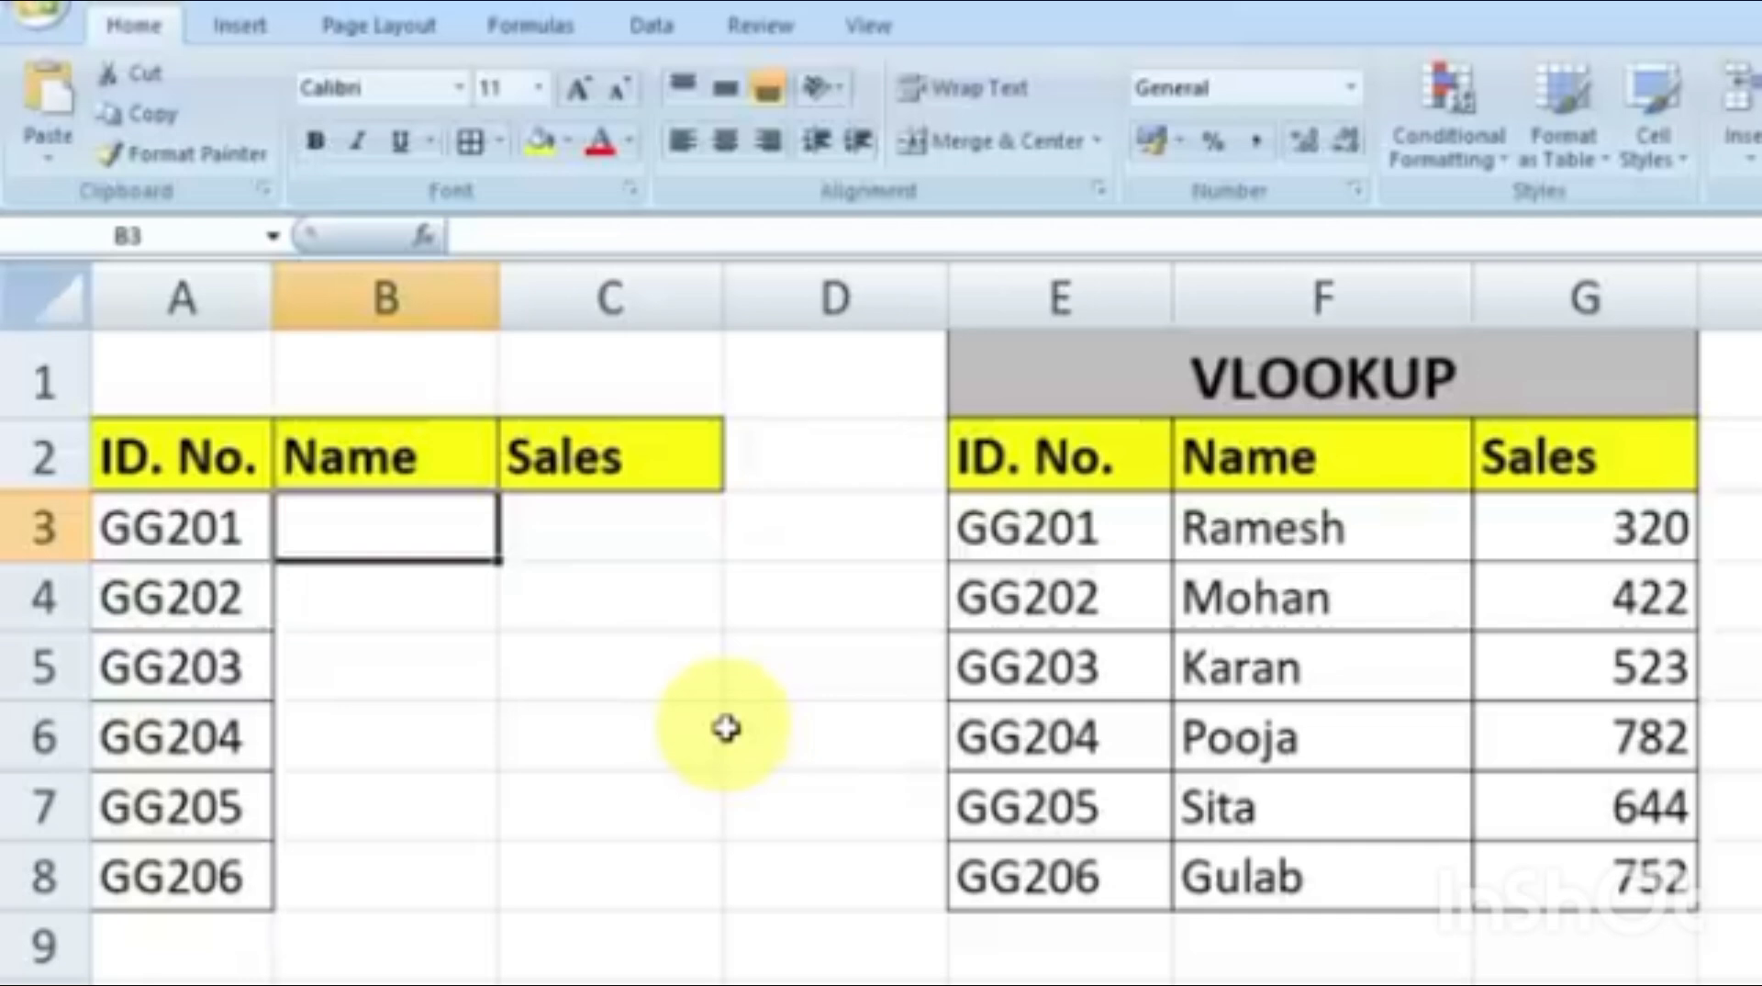
pyautogui.write('=')
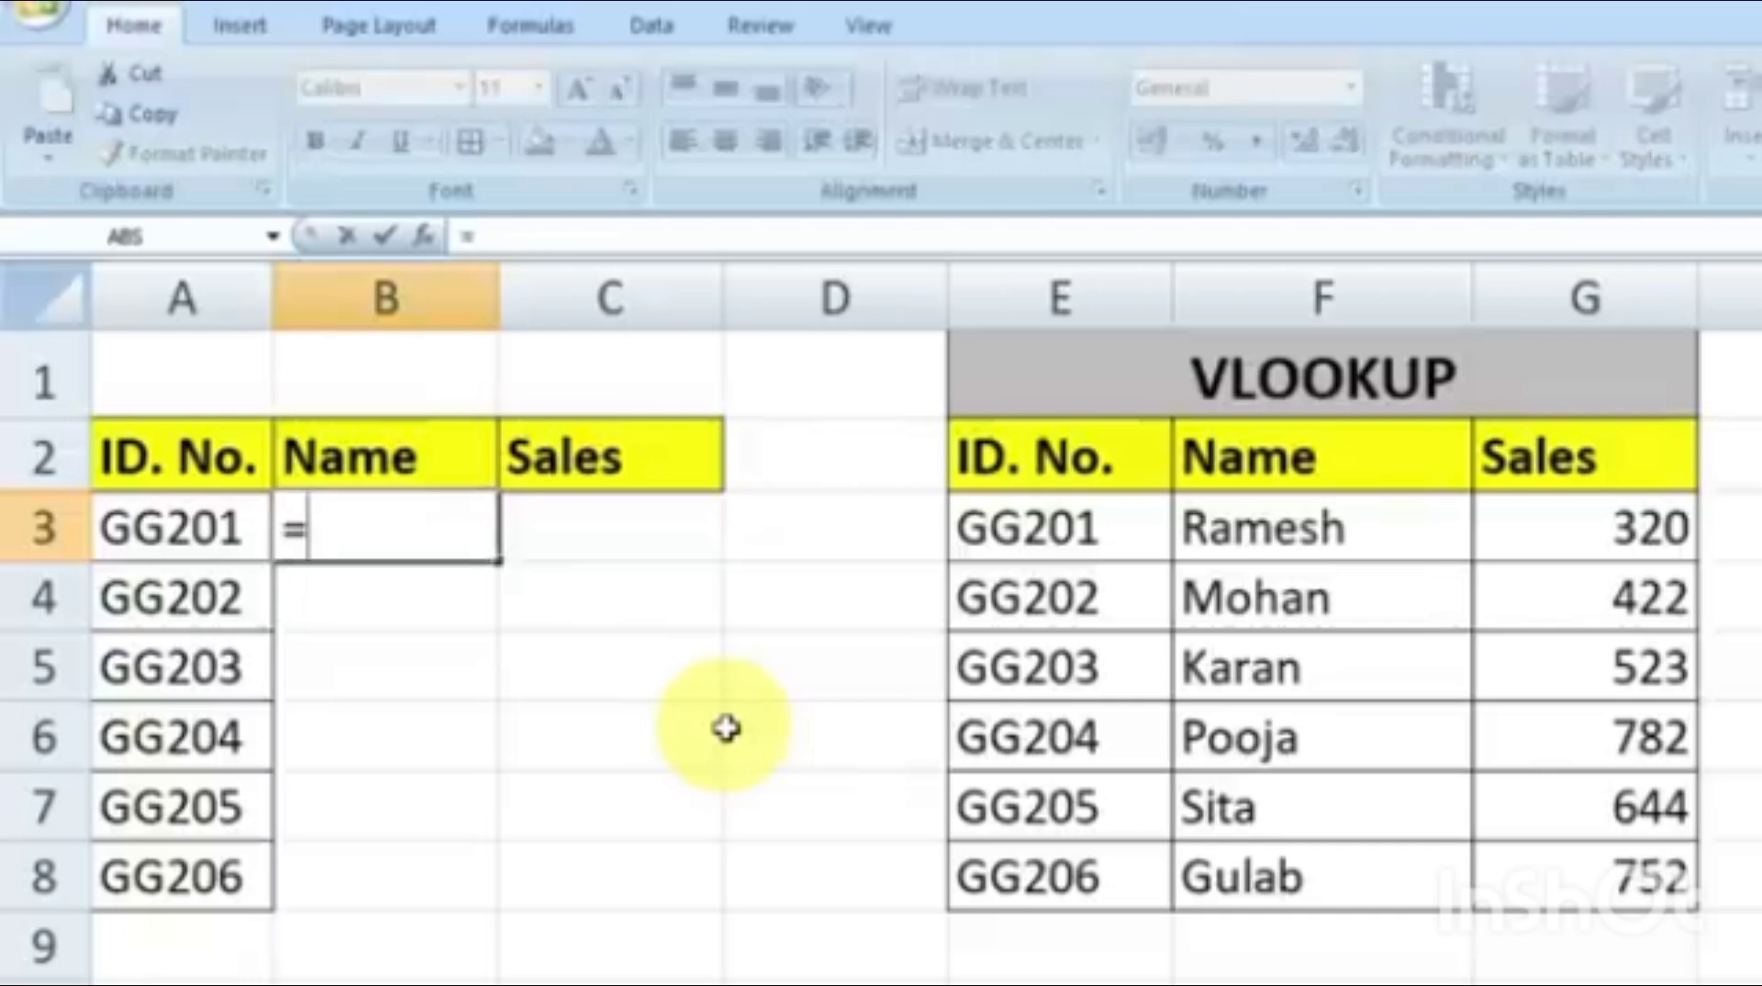
pyautogui.write('VLOO')
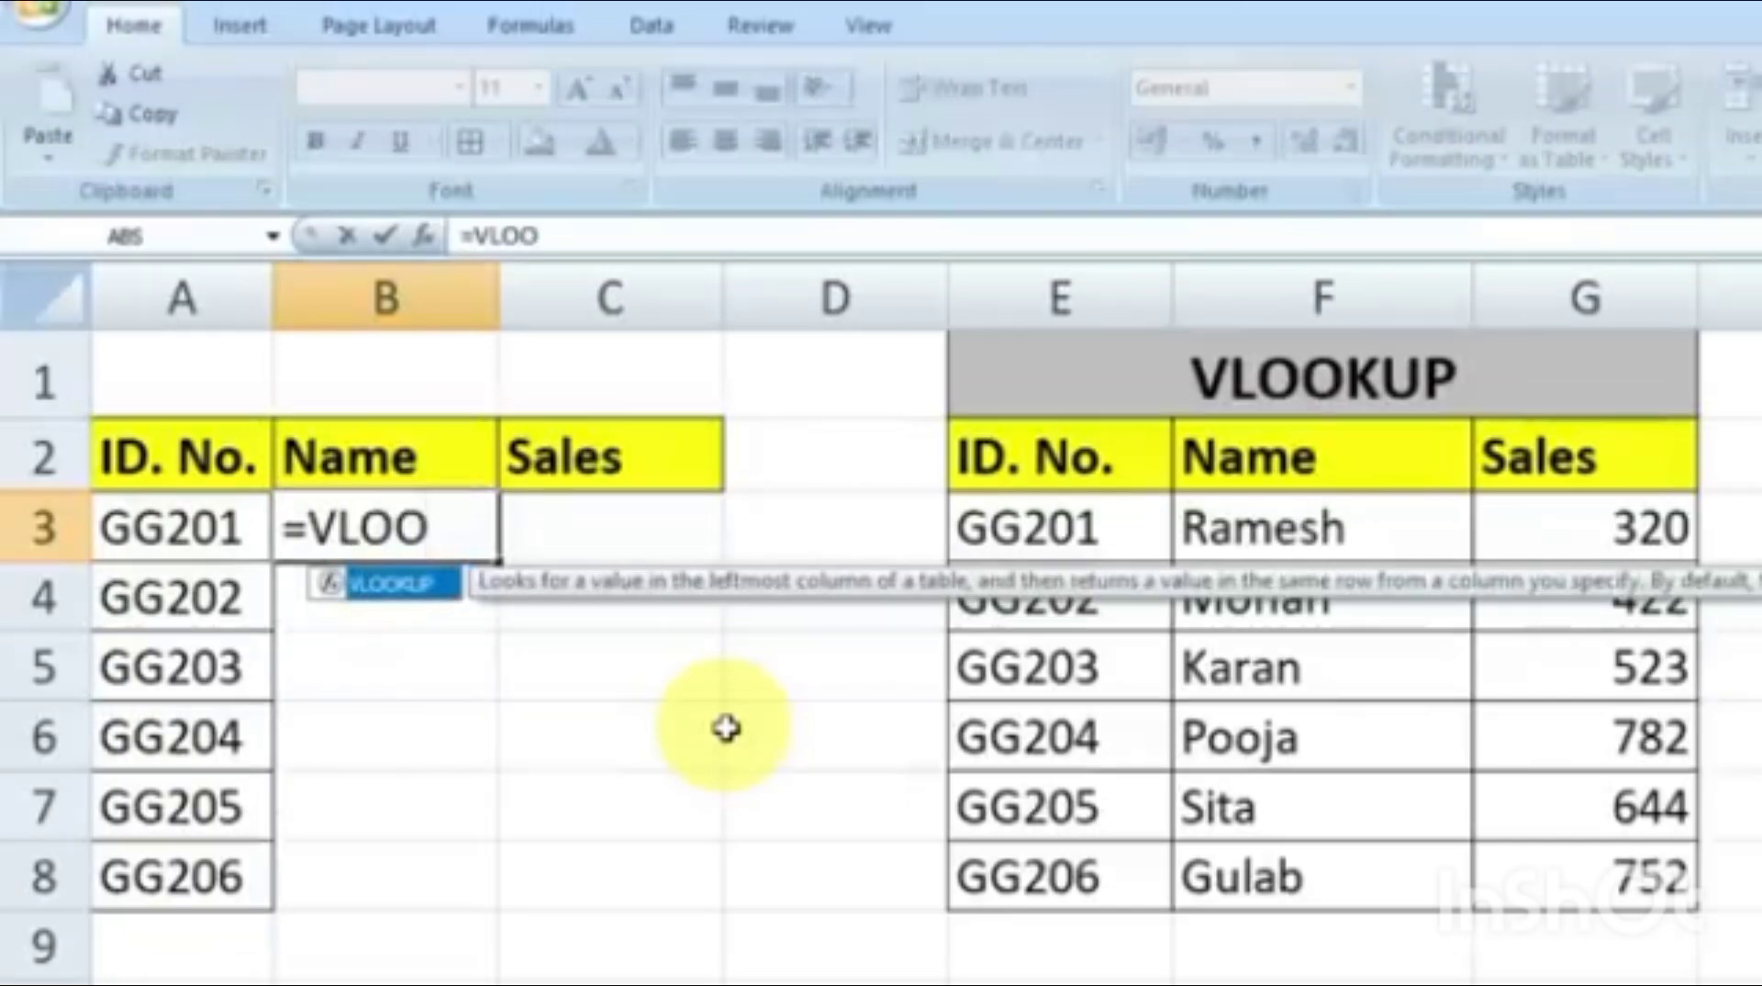
pyautogui.press('Tab')
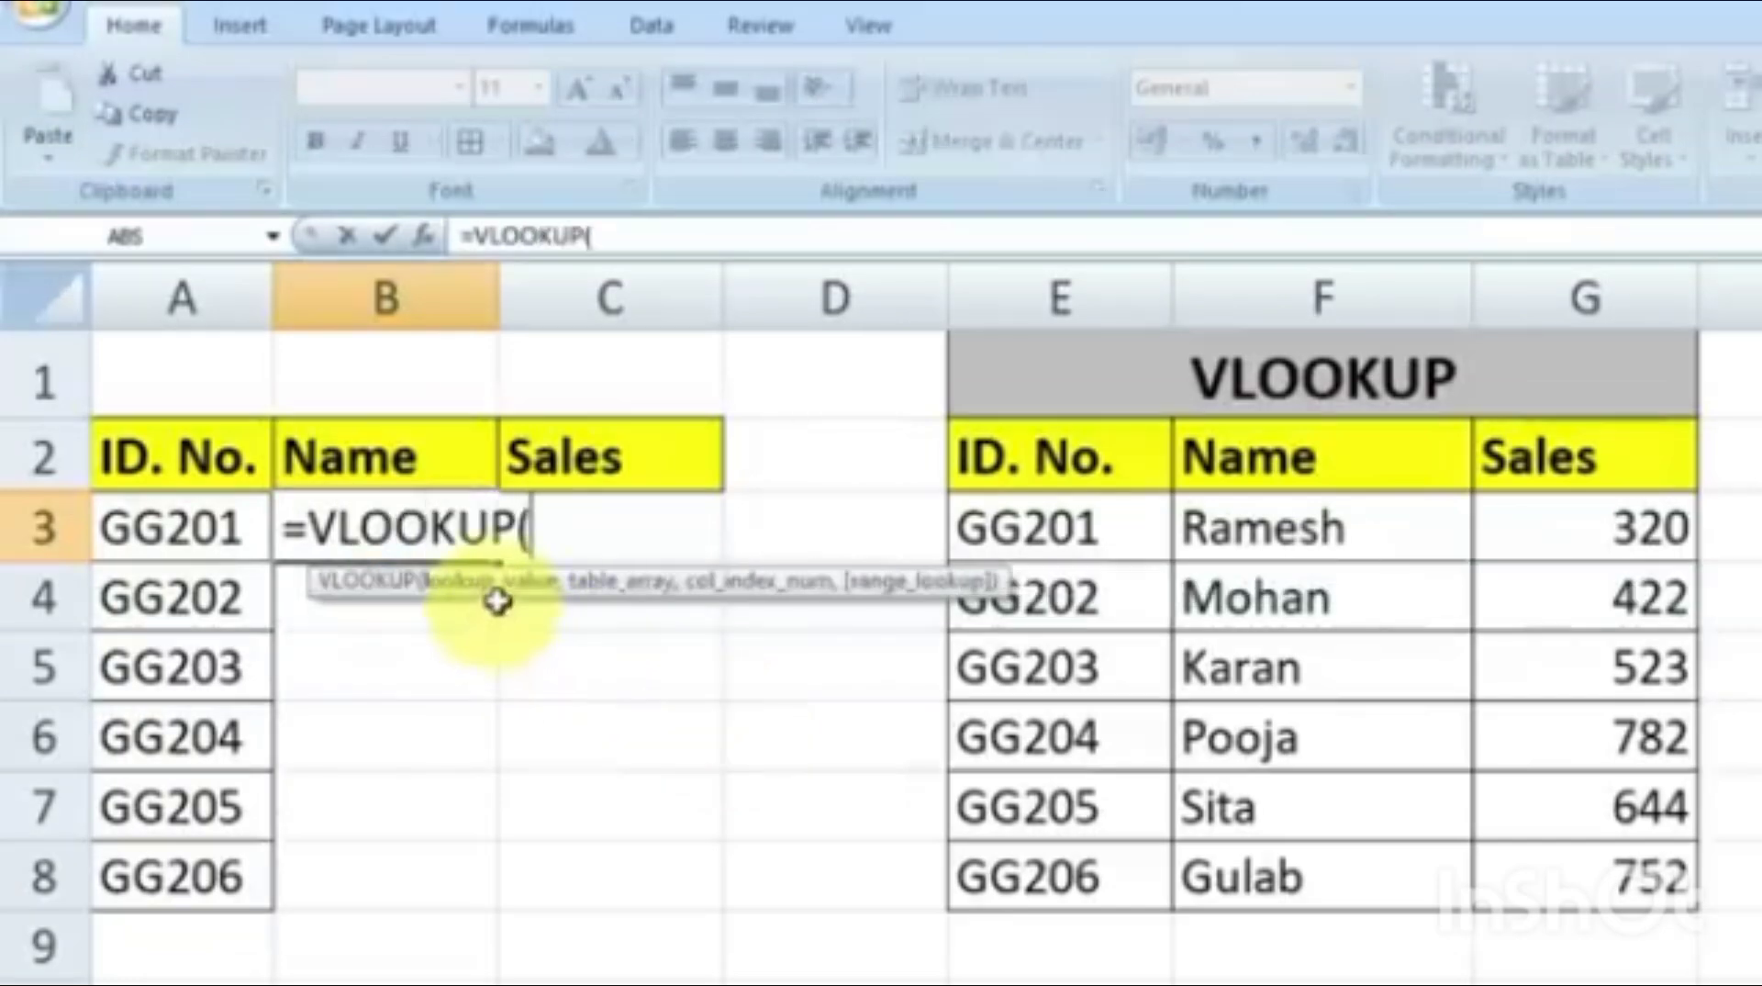
pyautogui.click(152, 530)
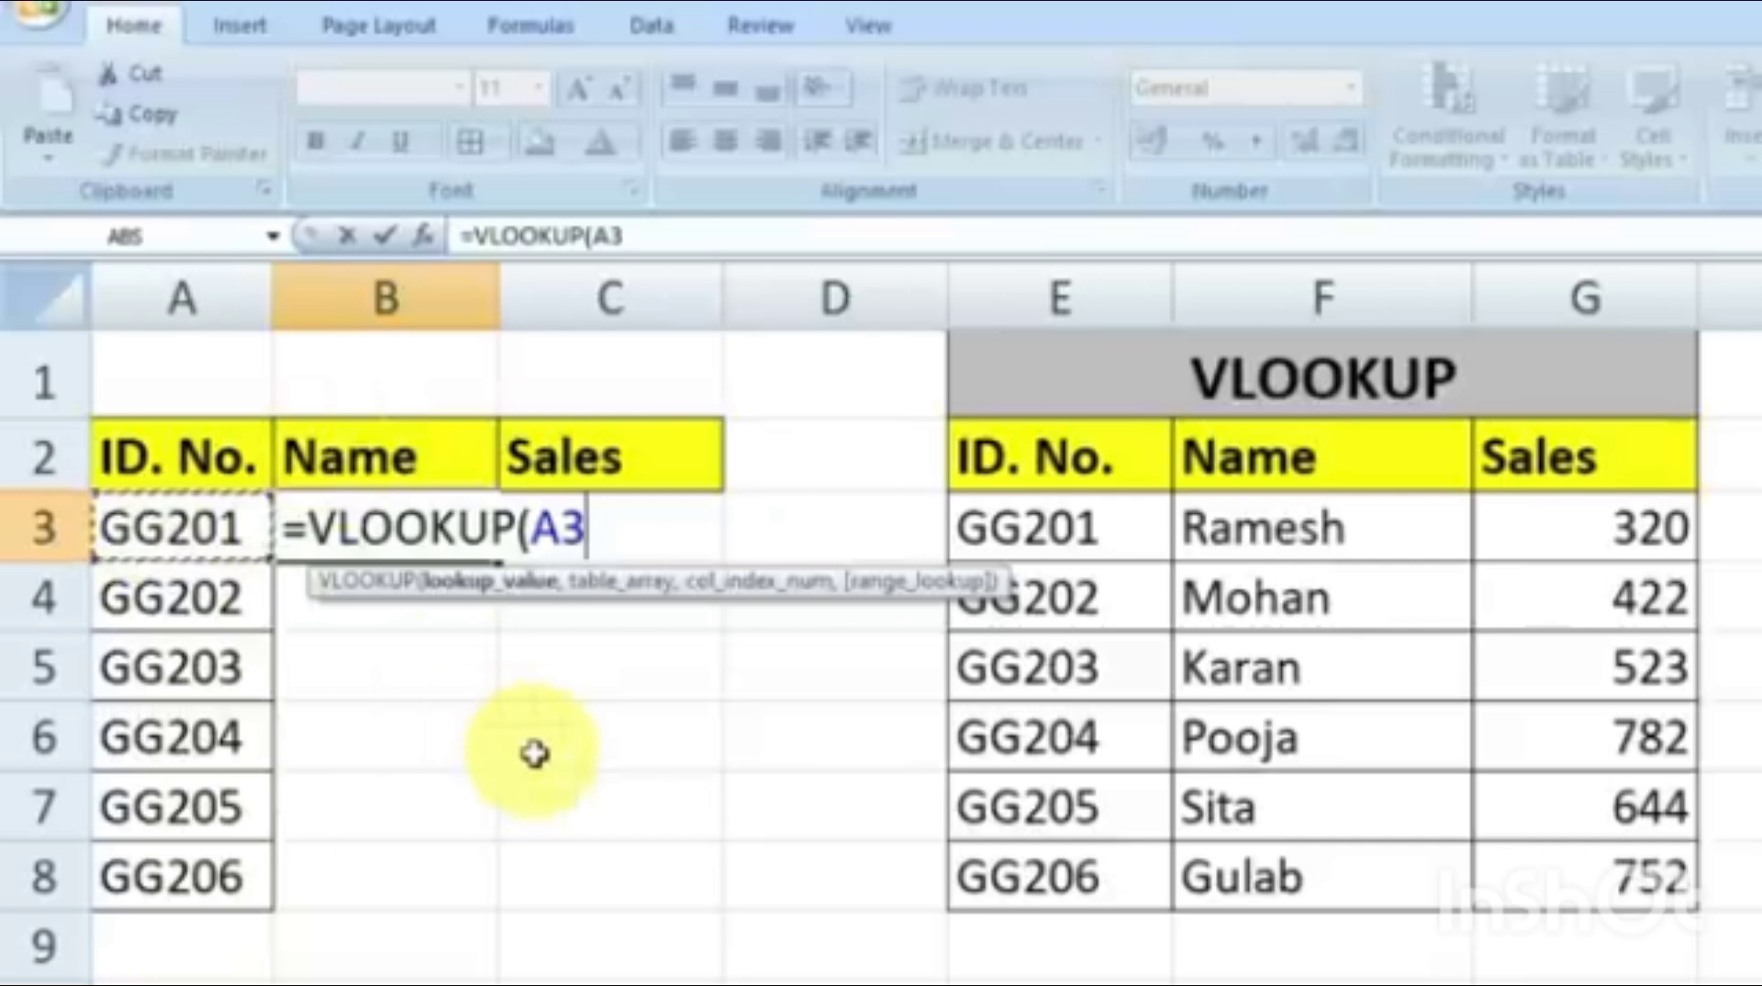
pyautogui.write(',')
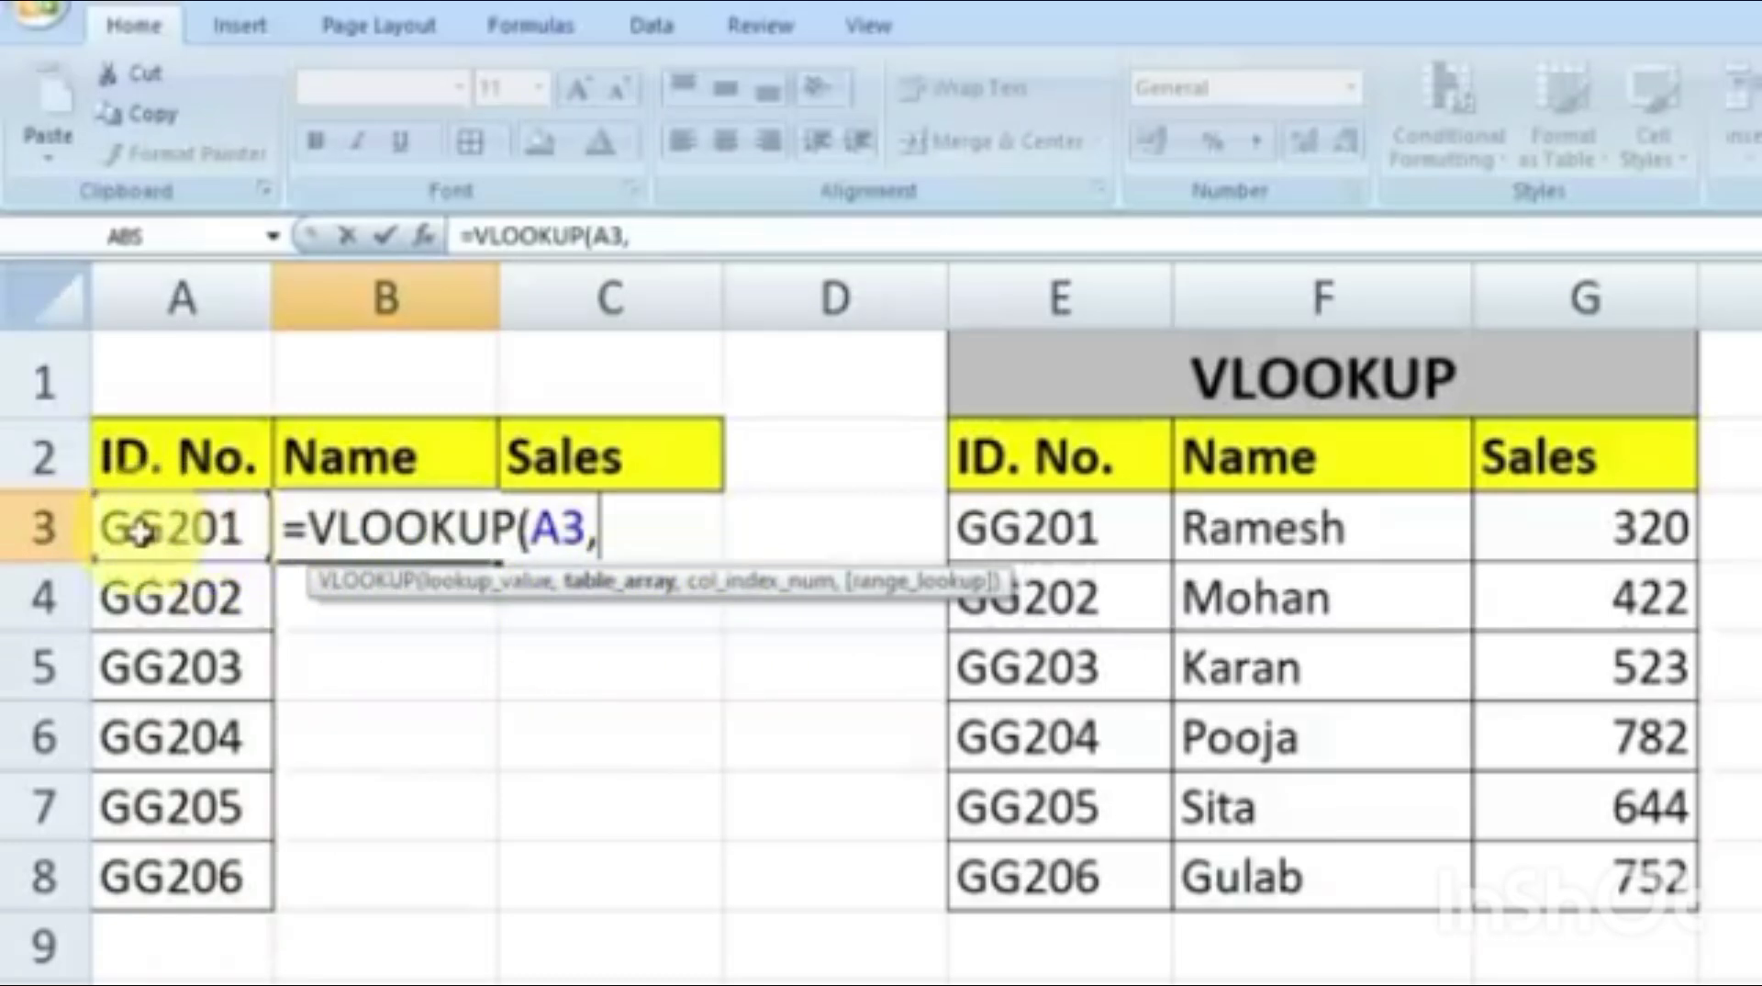
# Complete the B3 VLOOKUP with table array E2:G8, column index 2 and range lookup 0, and fill it down to B8
pyautogui.moveTo(1010, 459); pyautogui.dragTo(1554, 880)
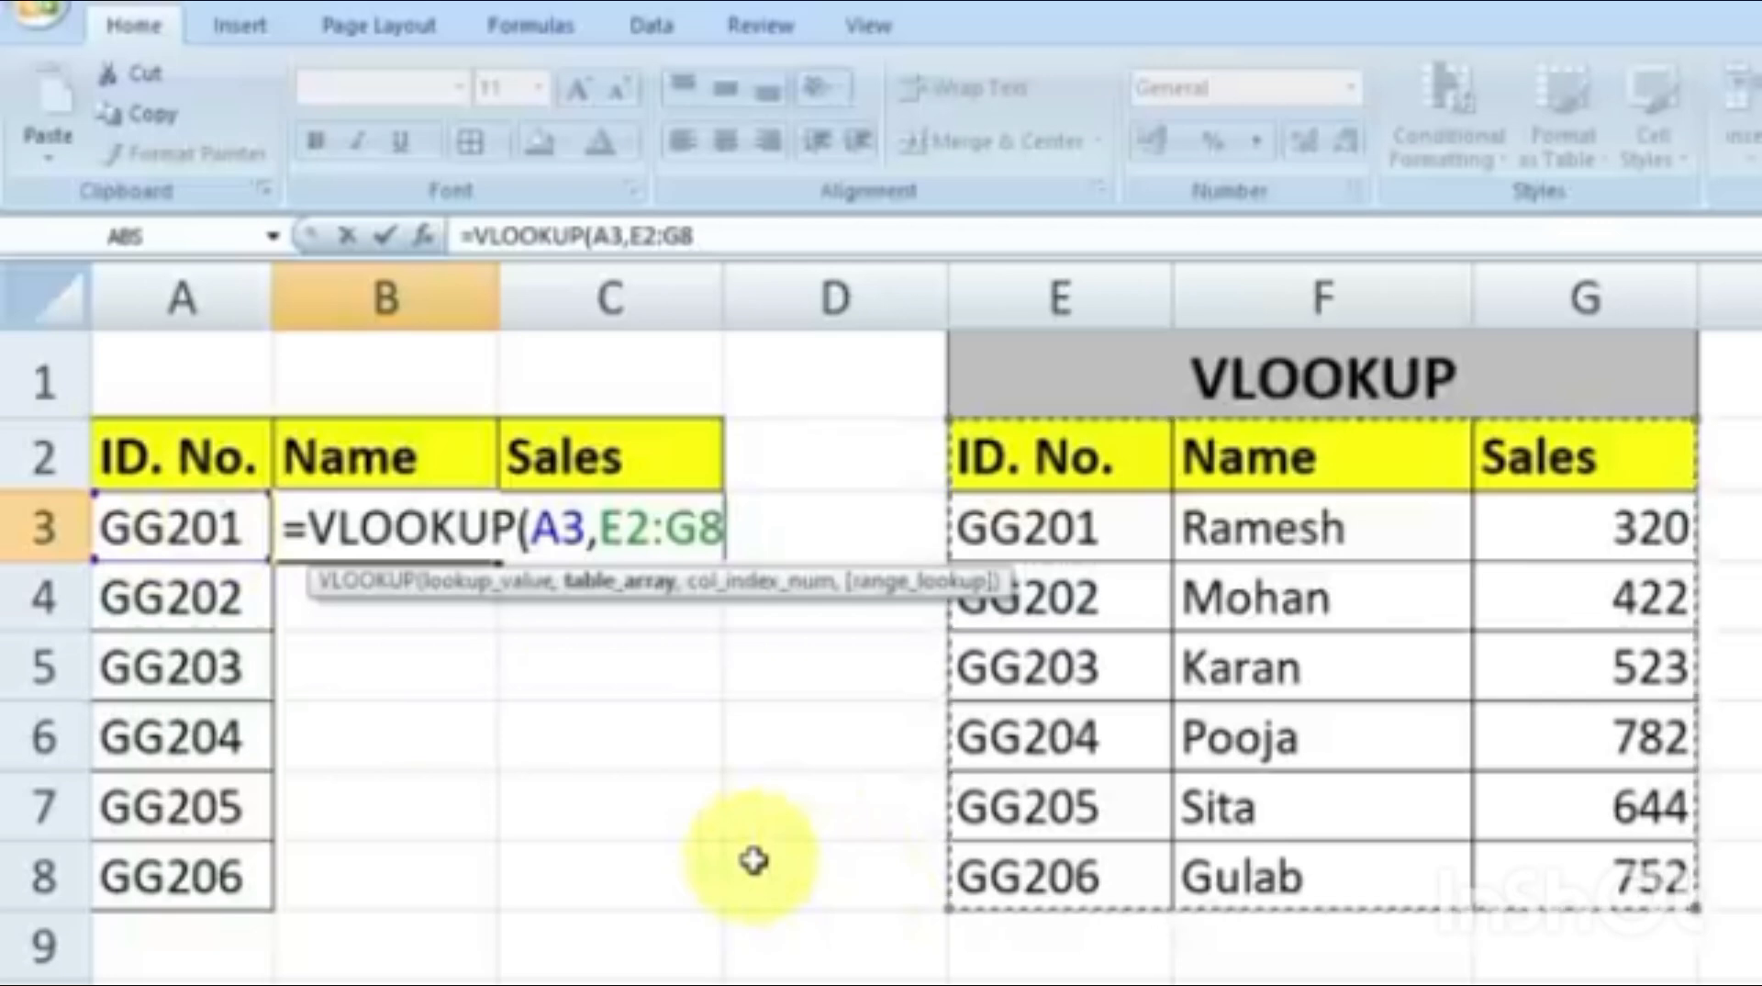
pyautogui.write(',')
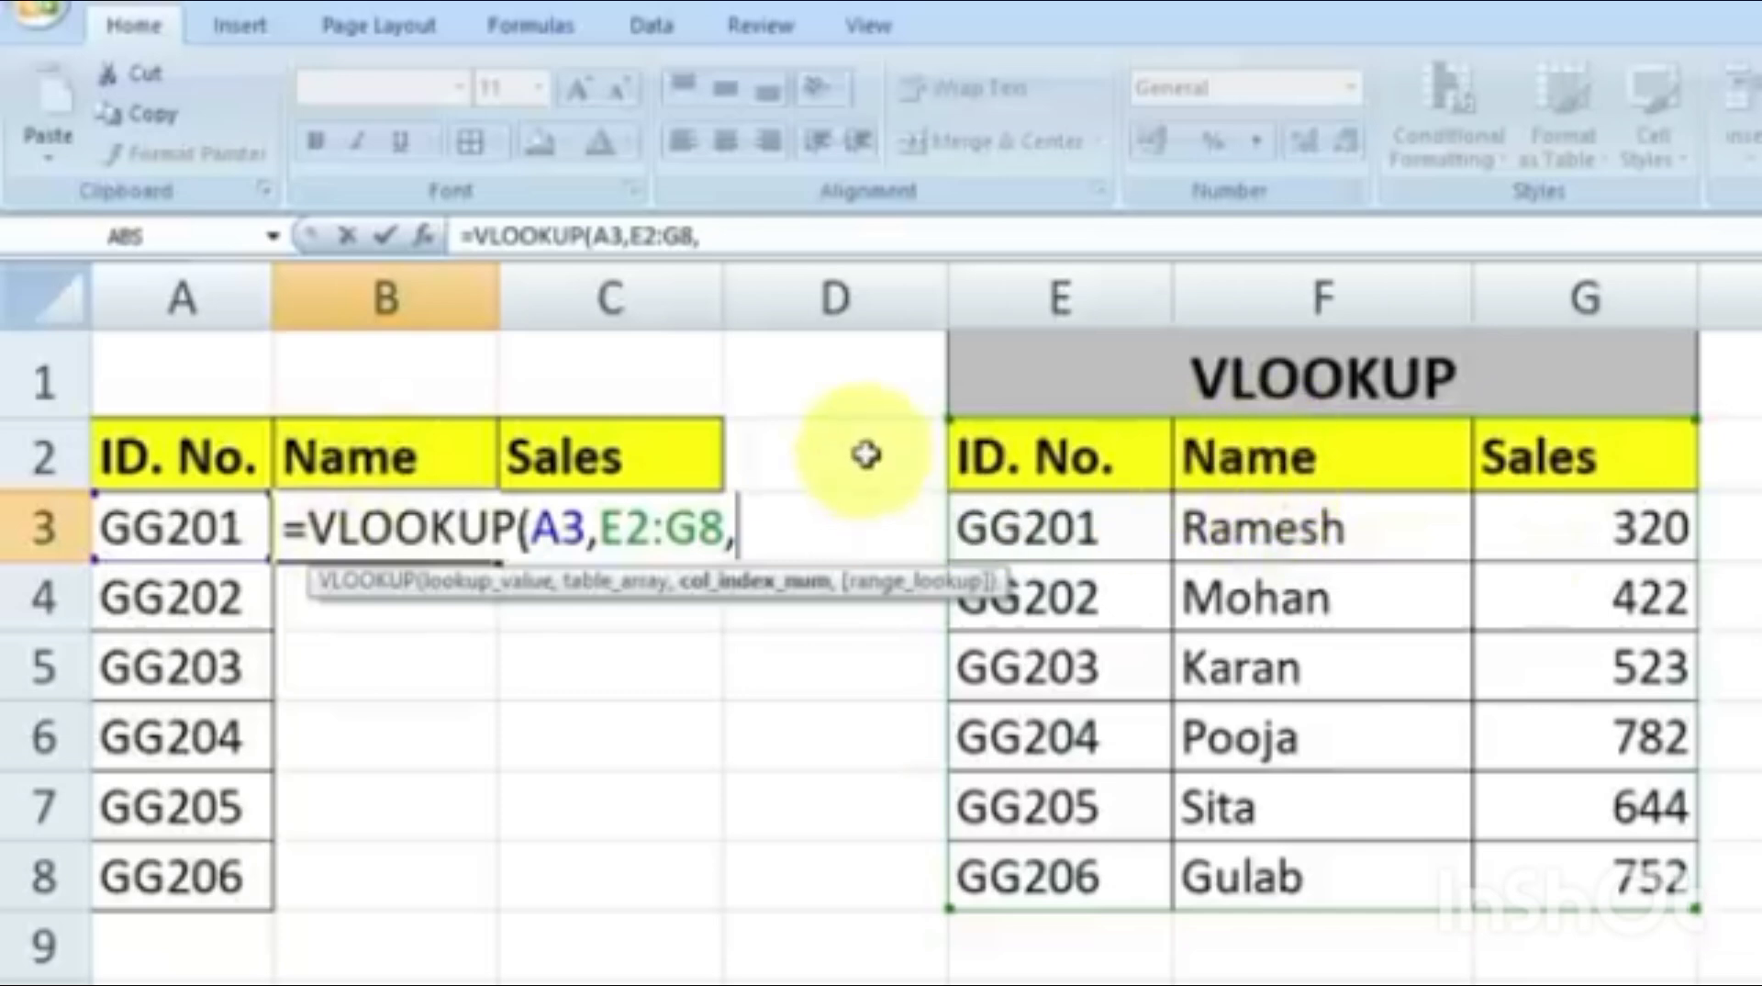
pyautogui.write('2')
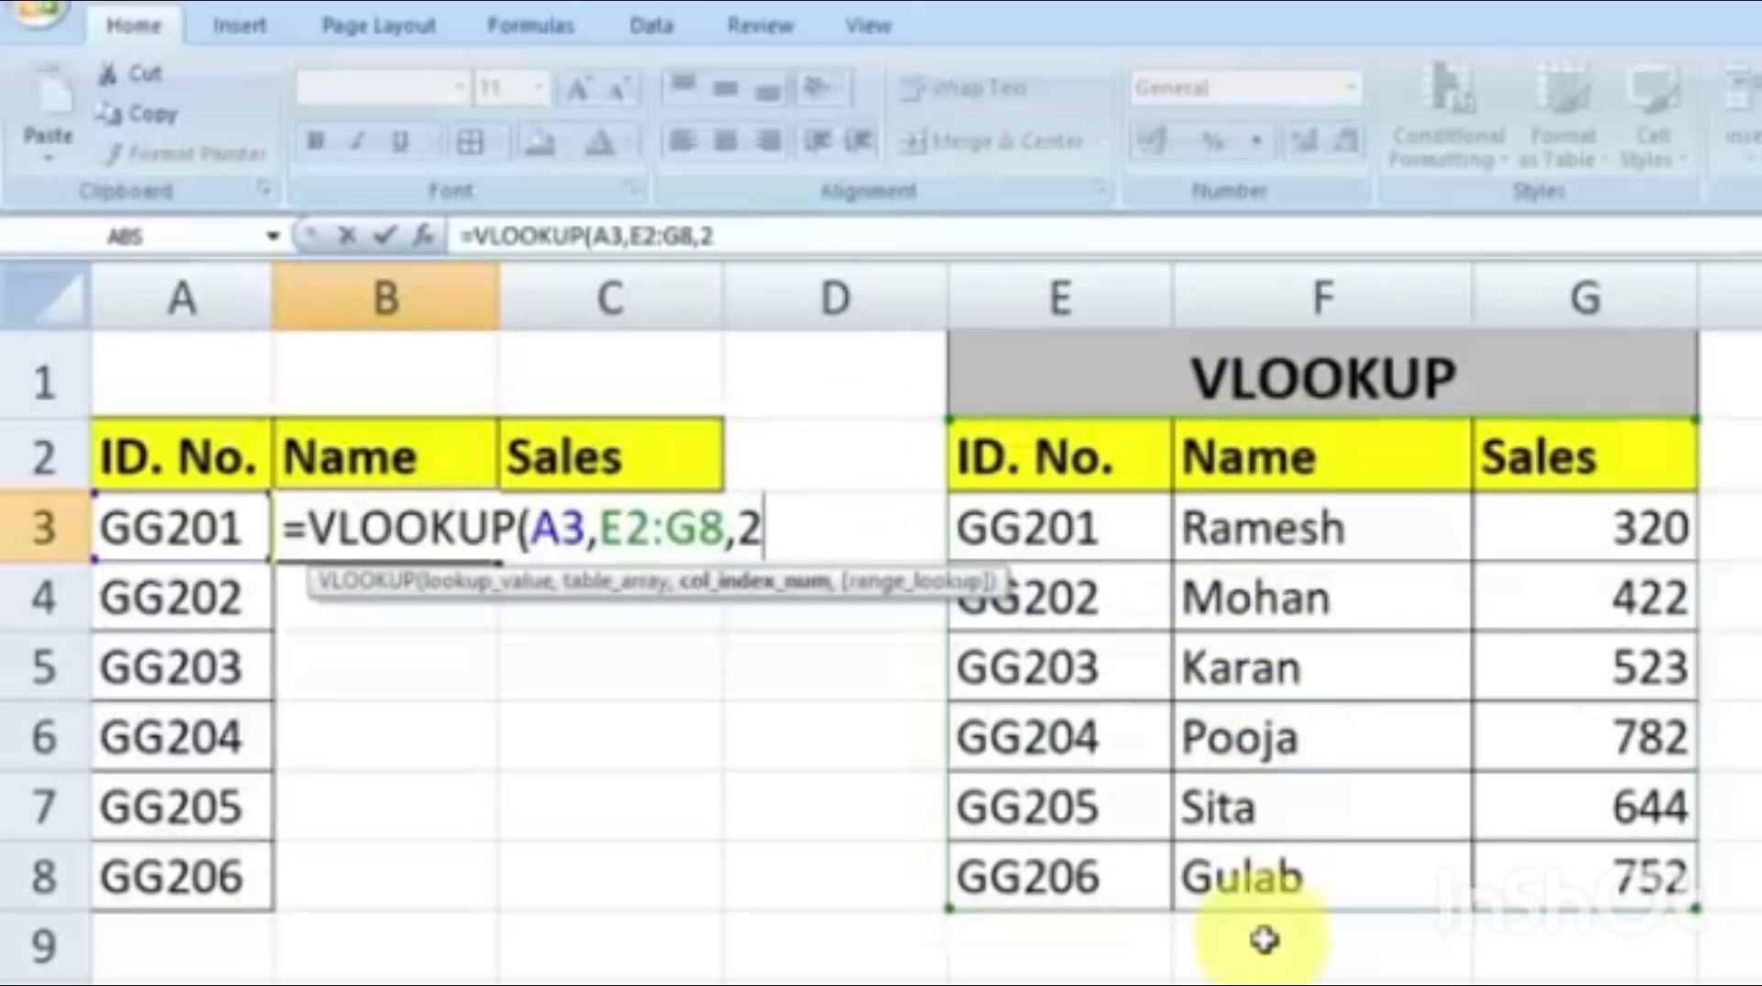
pyautogui.write(',')
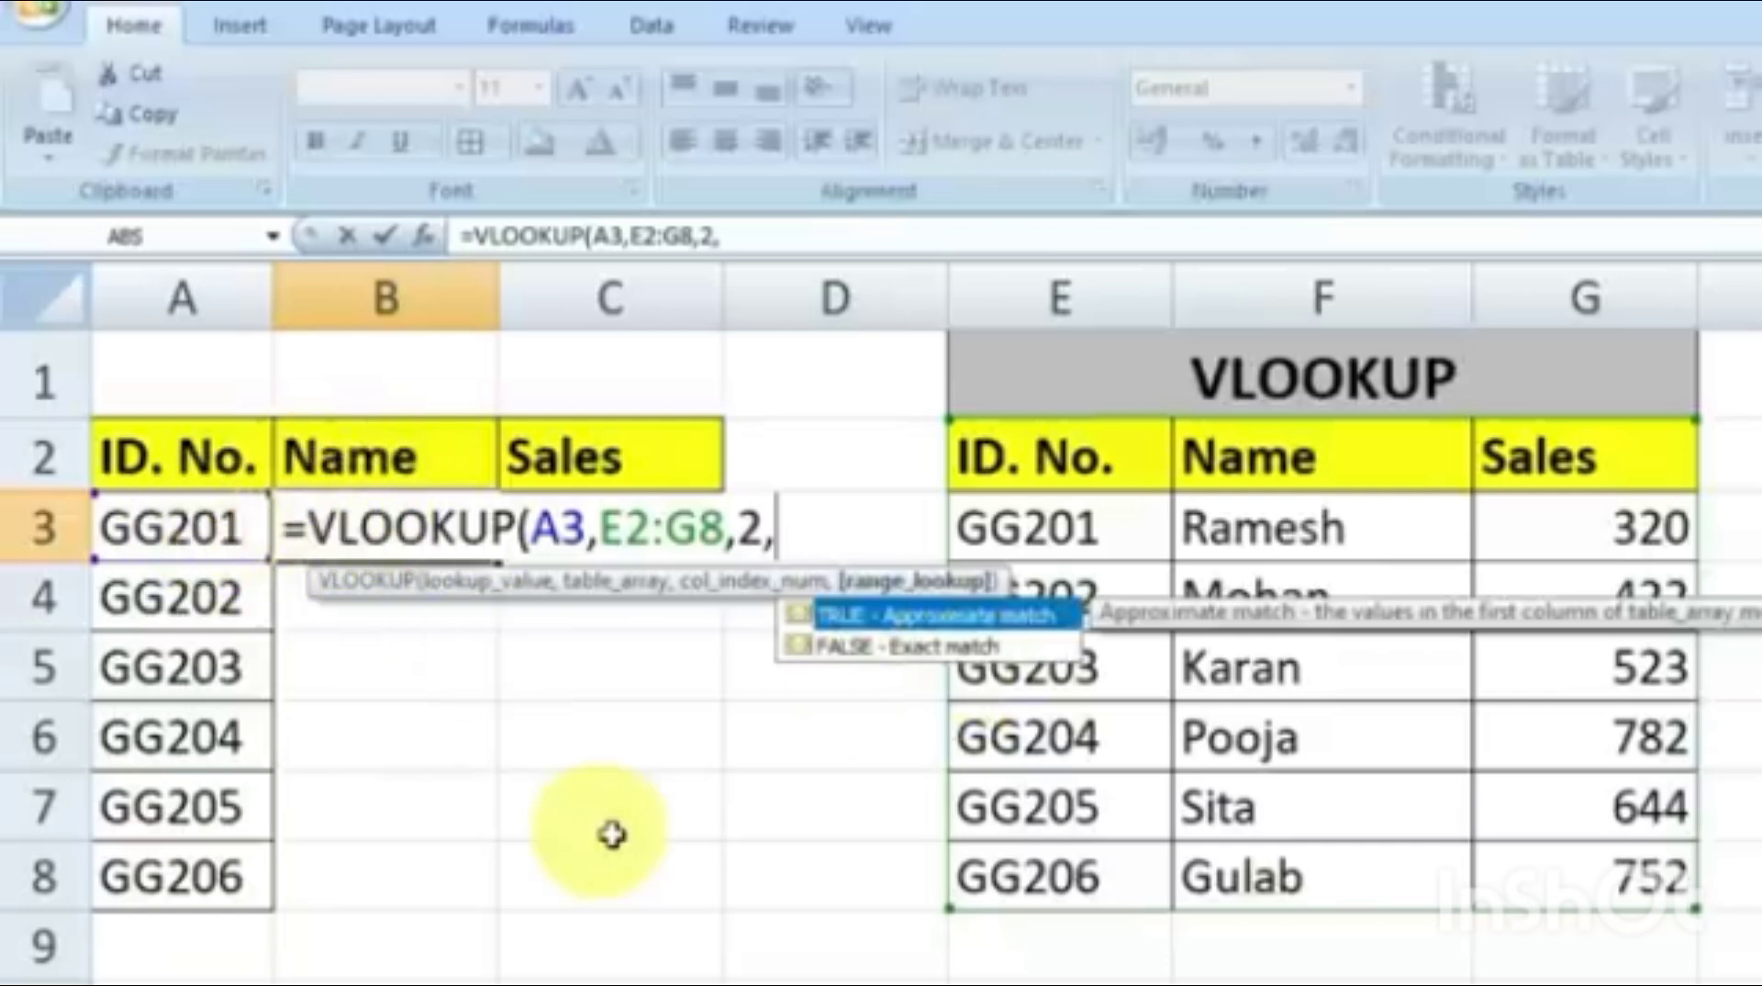
pyautogui.write('0')
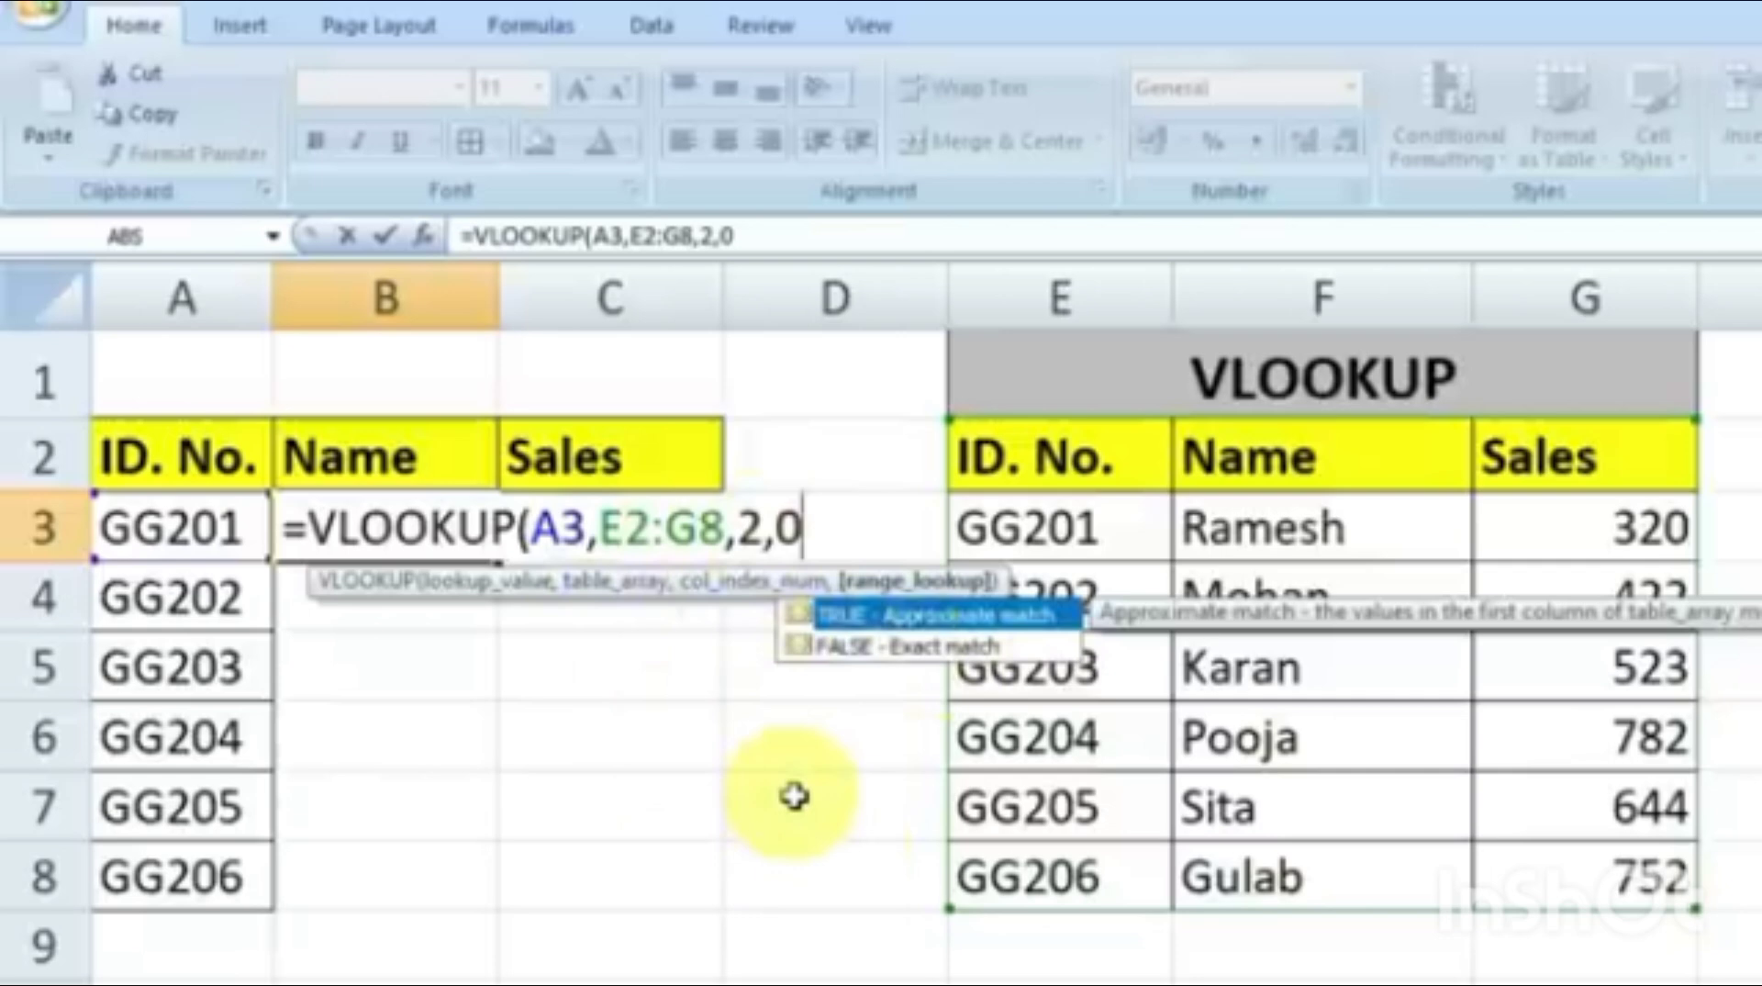
pyautogui.write(')')
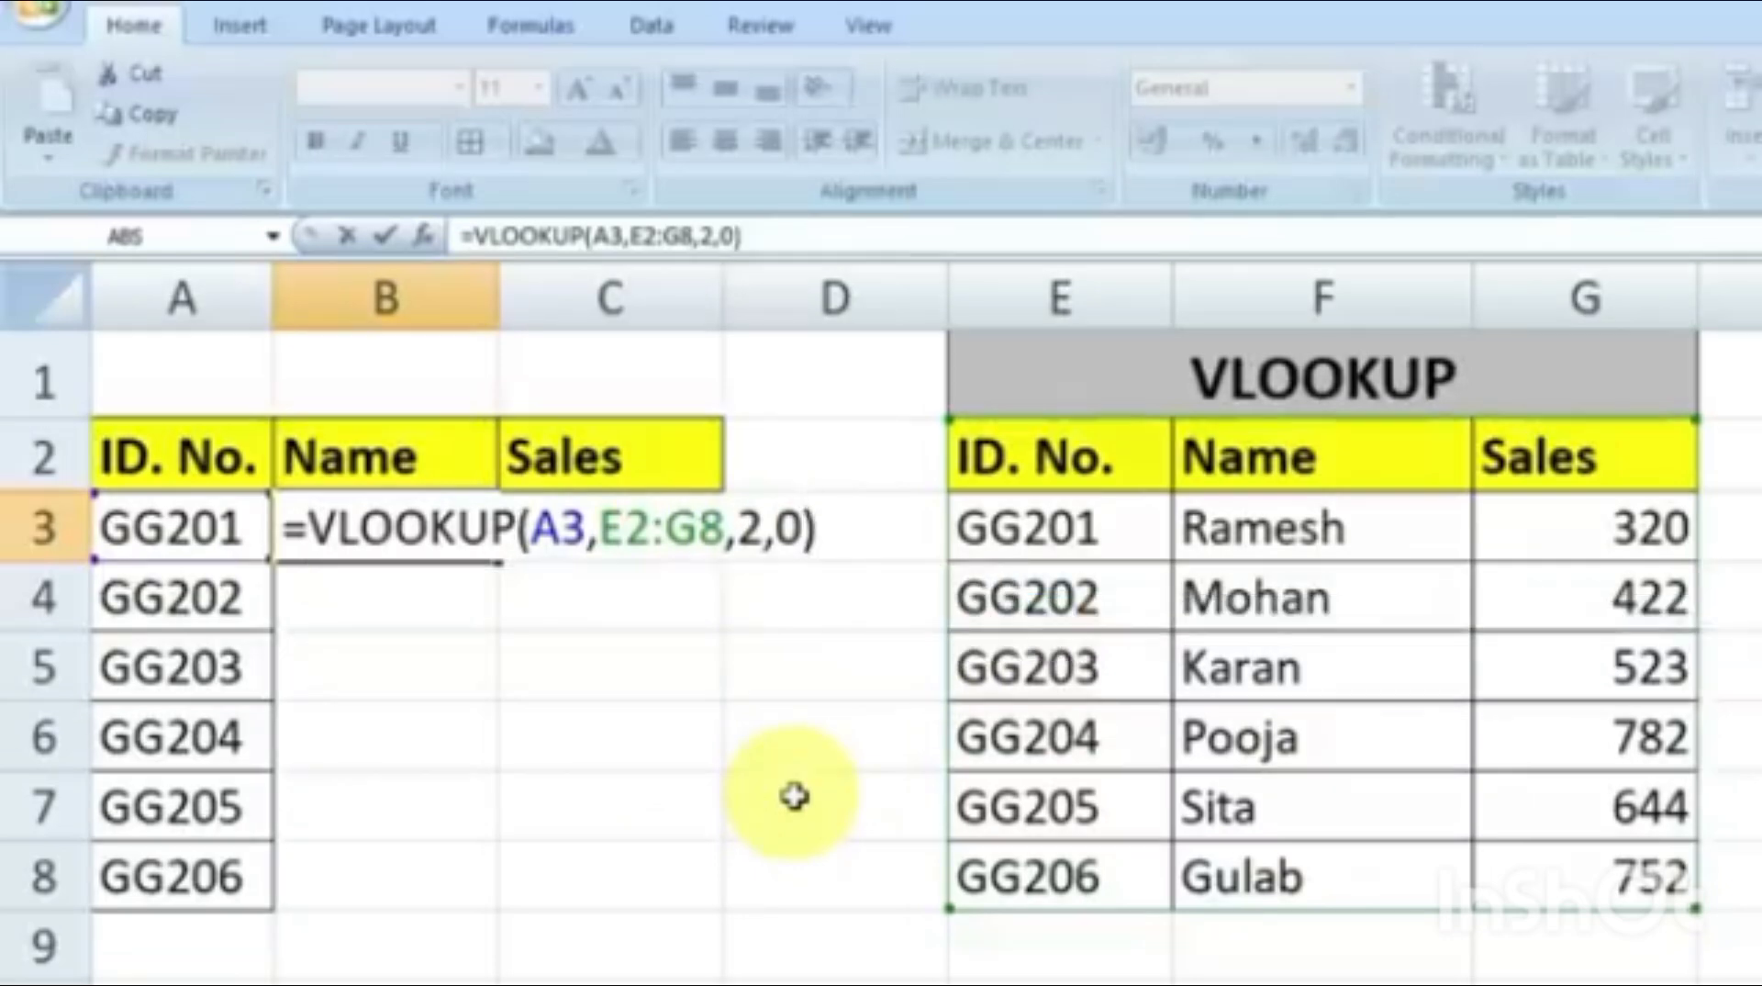
pyautogui.press('Return')
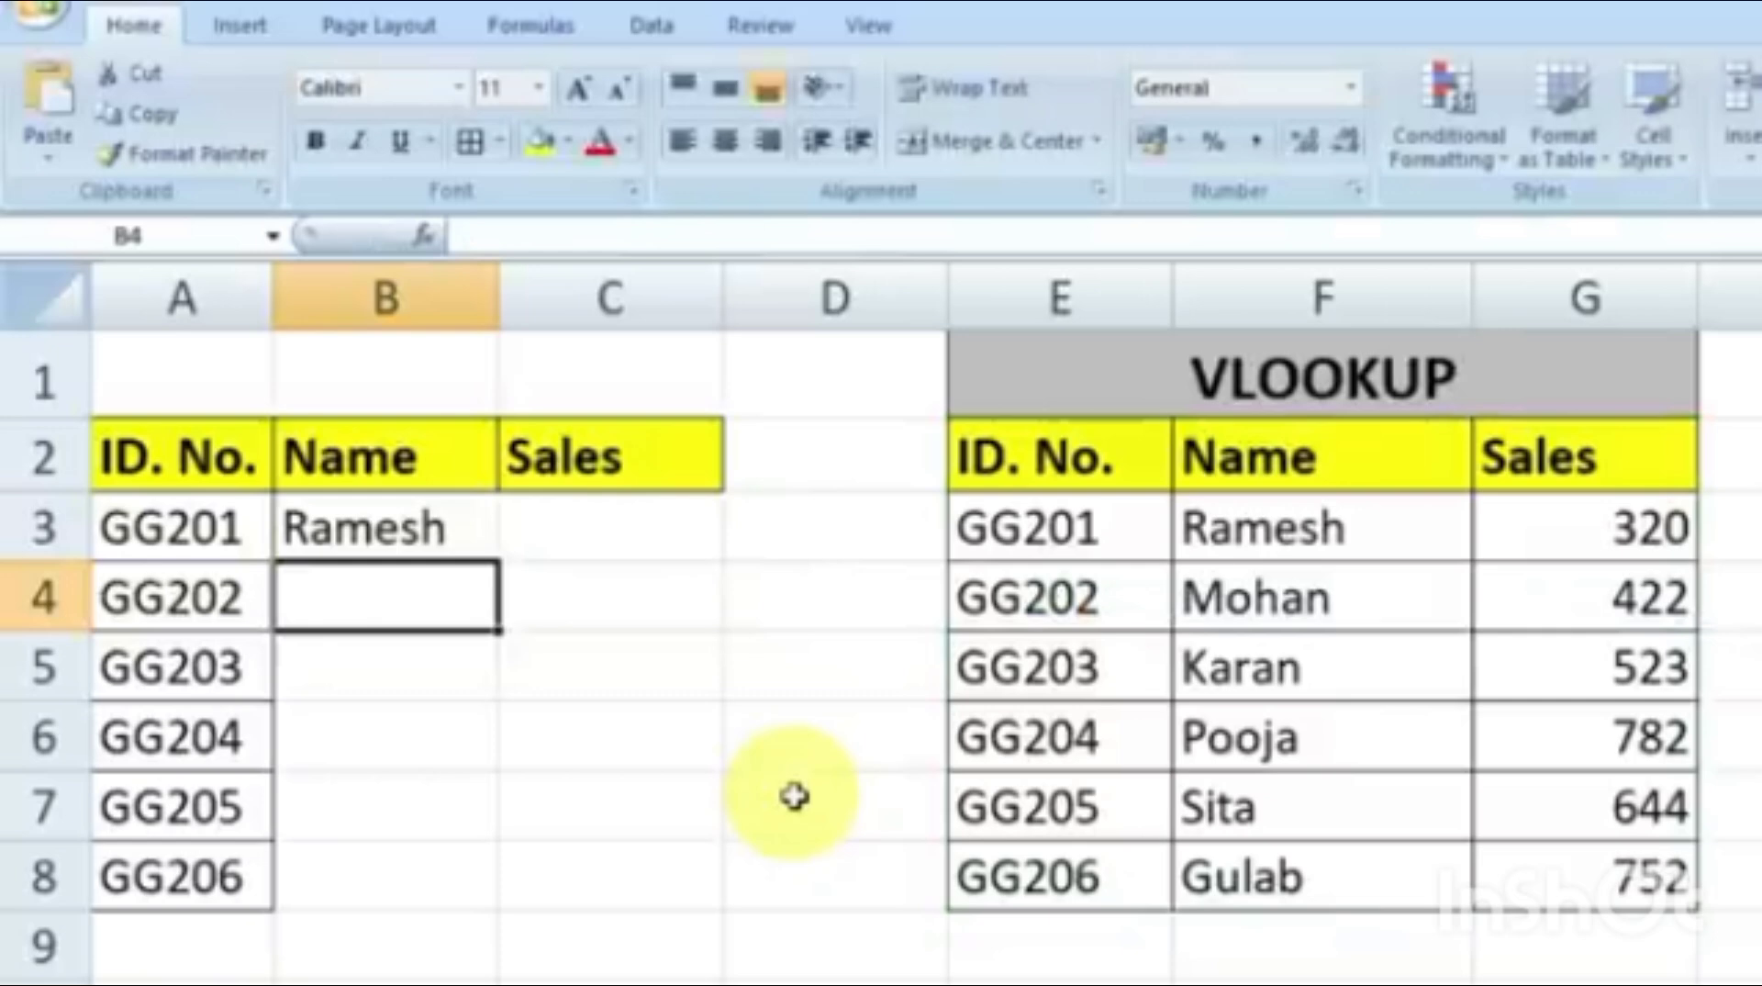
pyautogui.click(415, 524)
pyautogui.moveTo(497, 566); pyautogui.dragTo(504, 892)
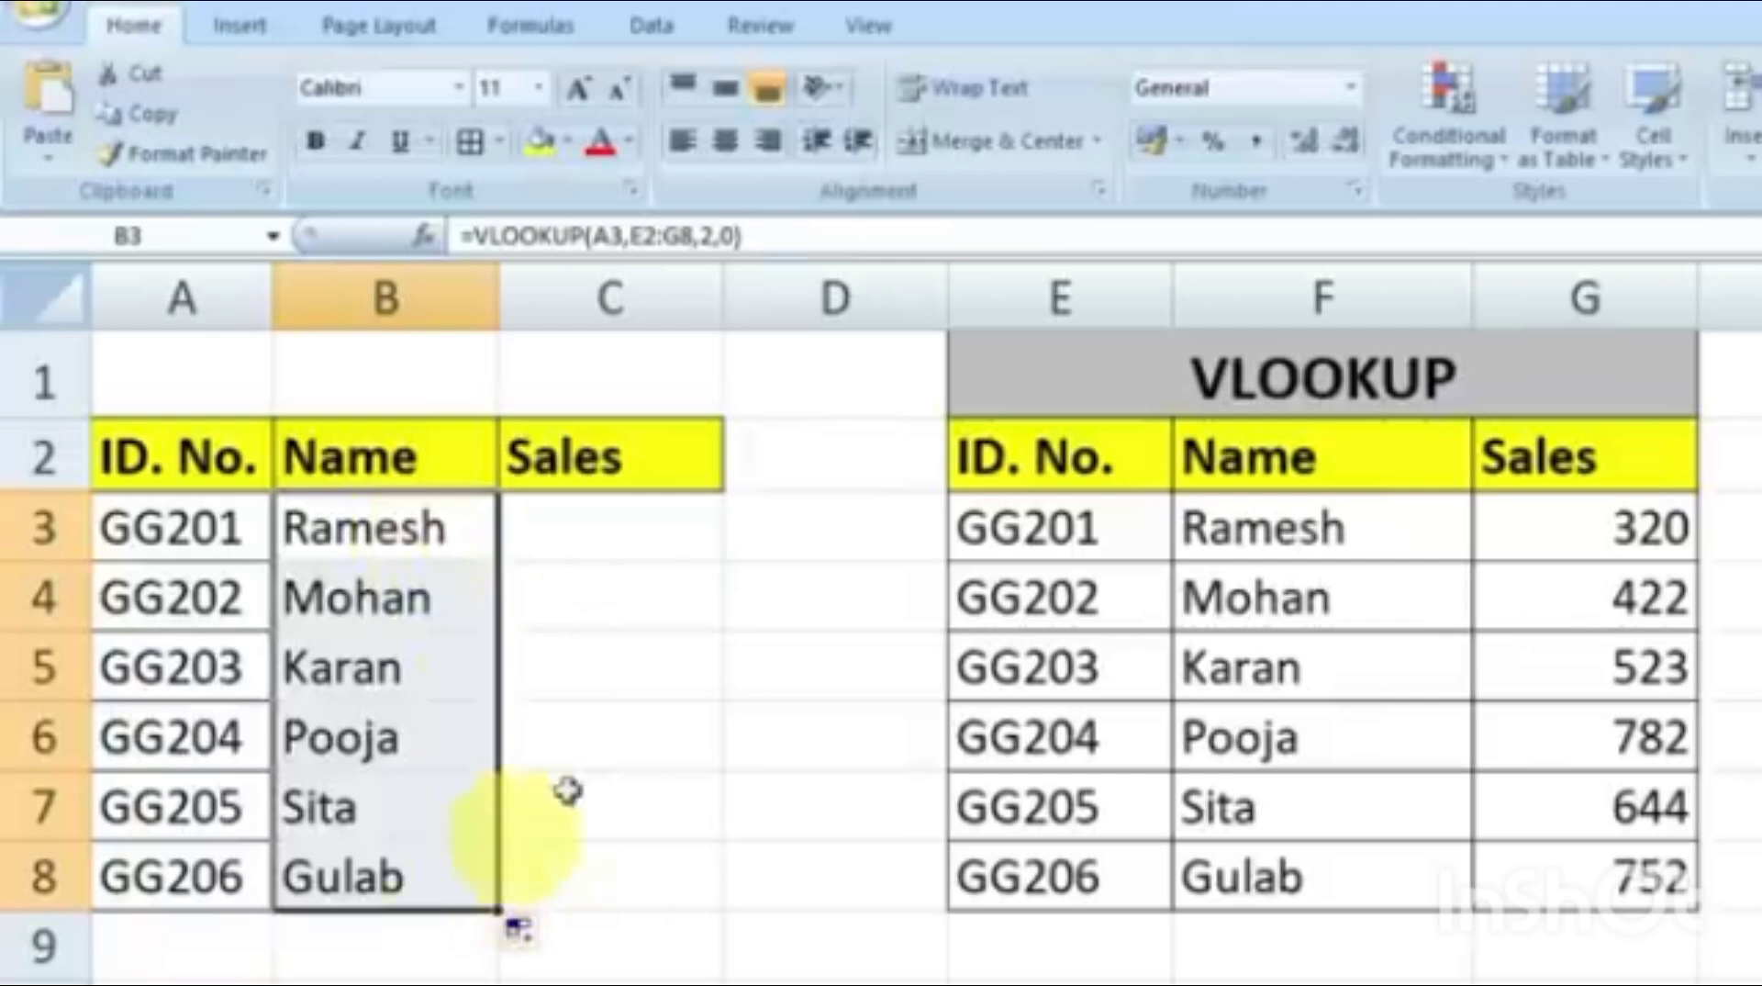
# Start a VLOOKUP formula in the first Sales cell, C3, with A3 as the lookup value
pyautogui.click(597, 531)
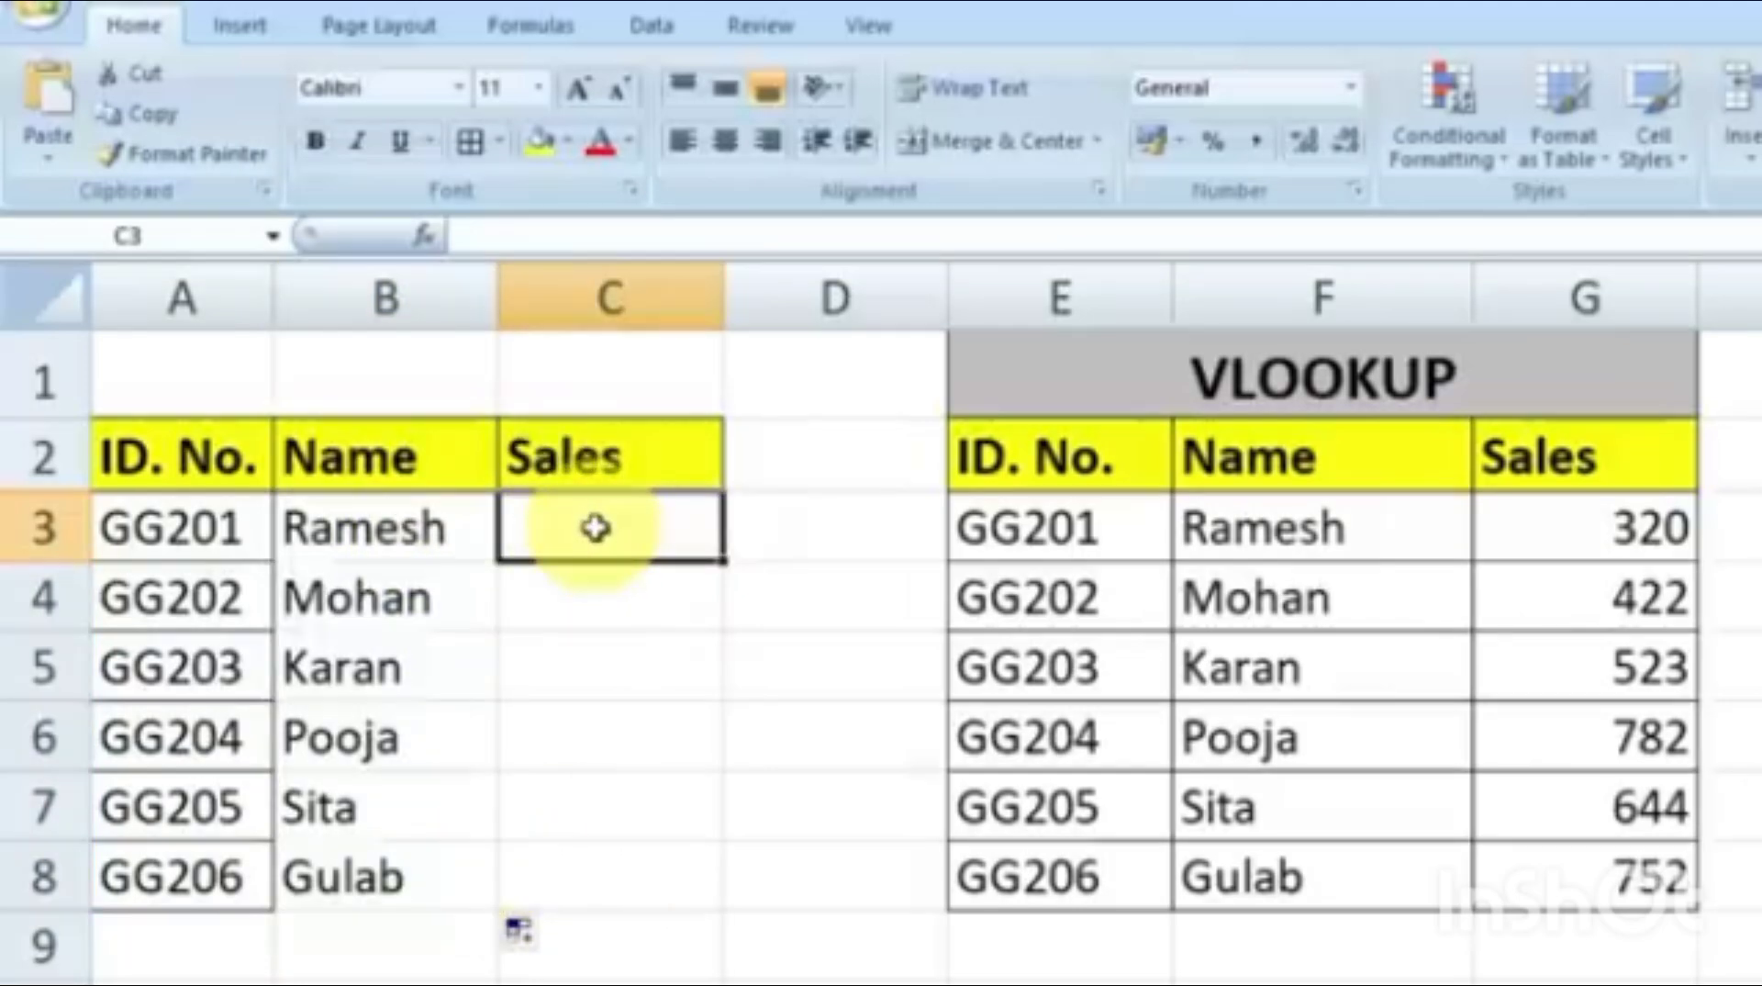
pyautogui.write('=VLL')
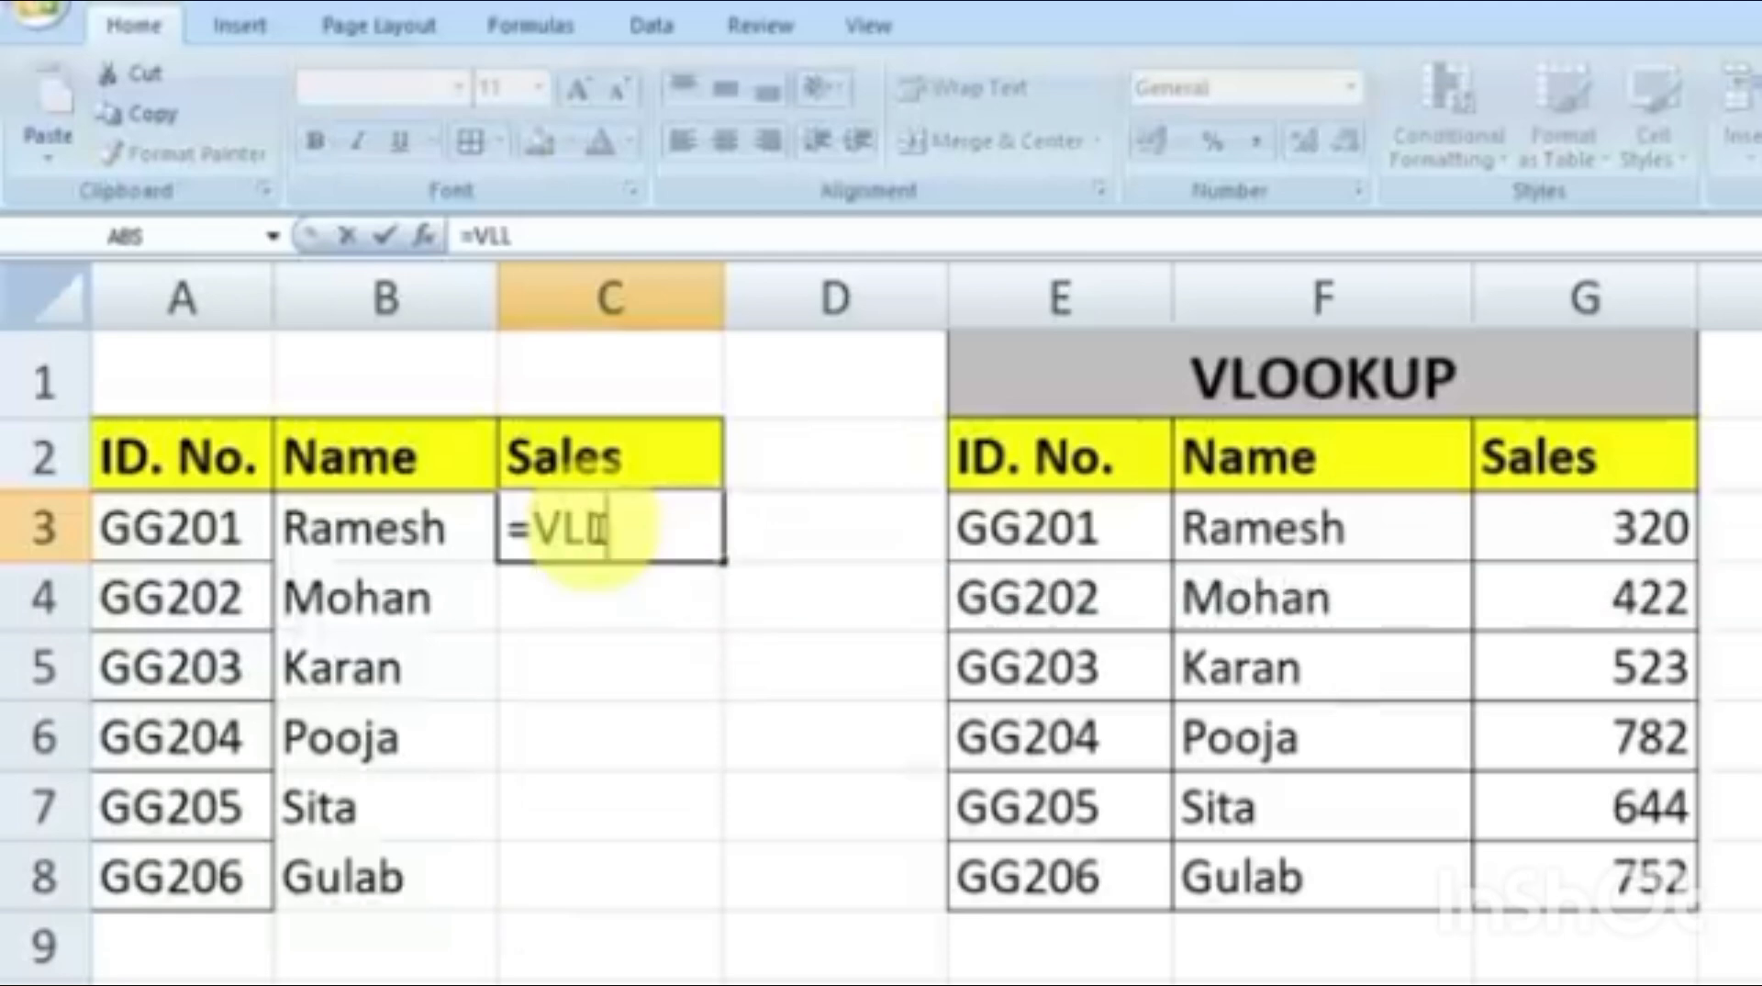
pyautogui.press('BackSpace')
pyautogui.press('Tab')
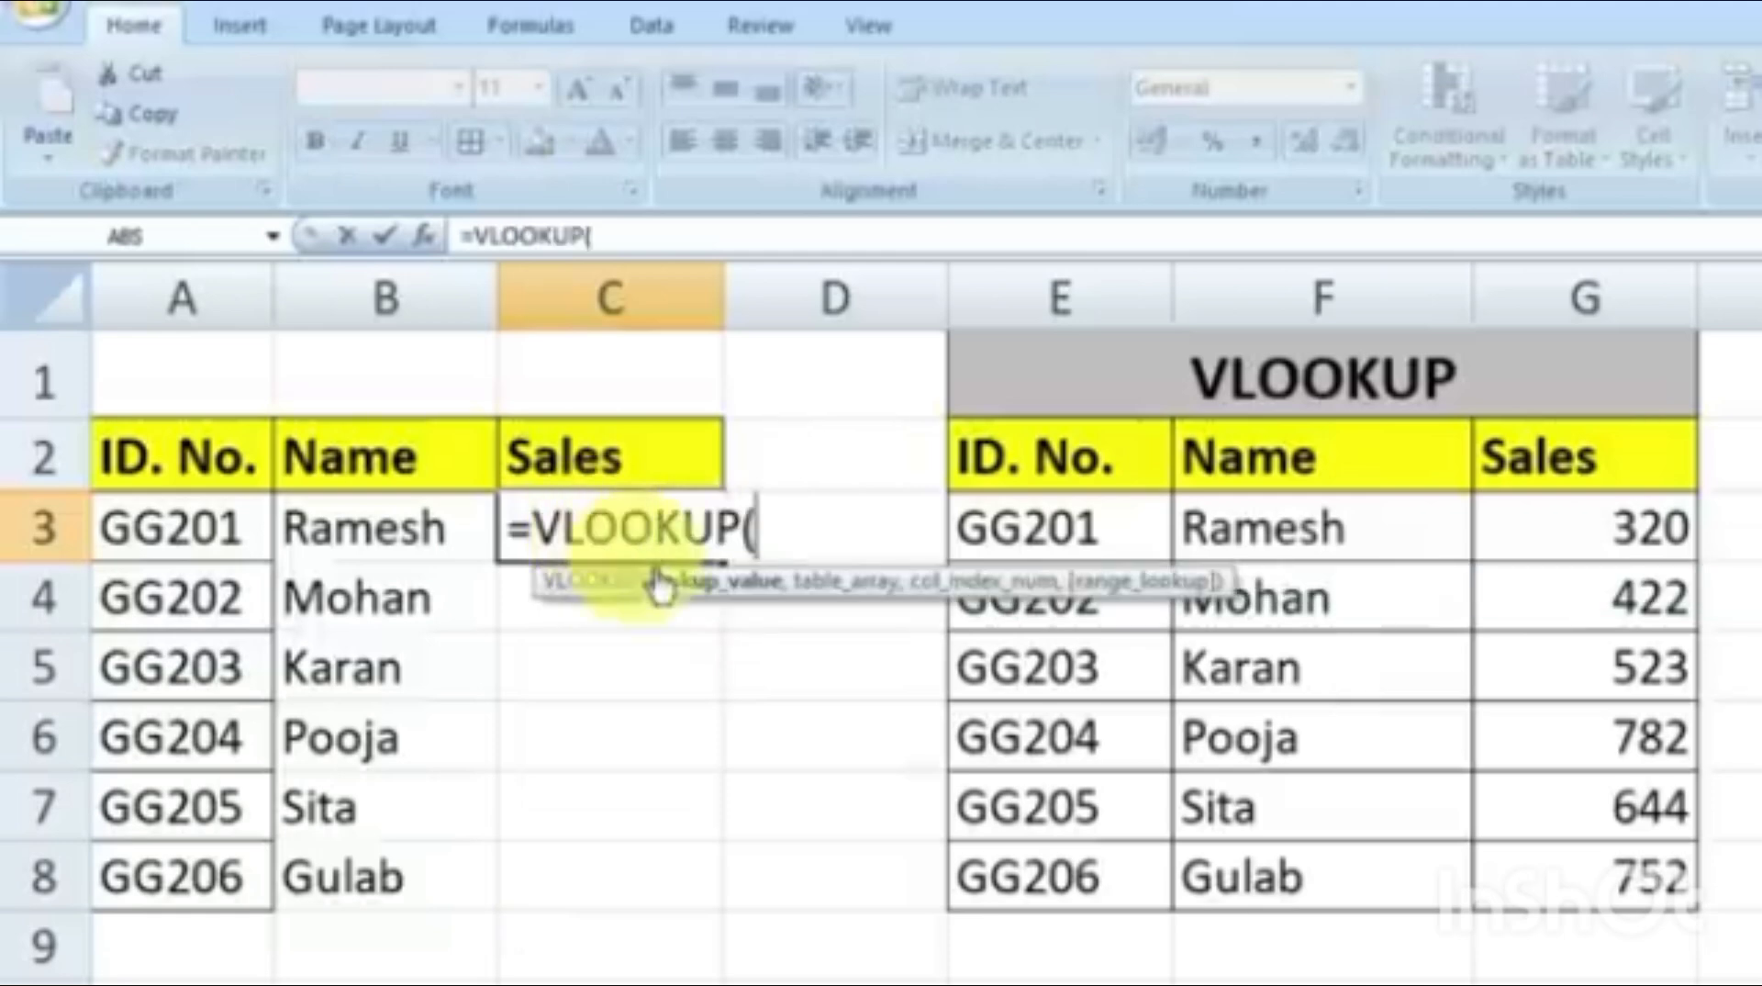
pyautogui.click(178, 527)
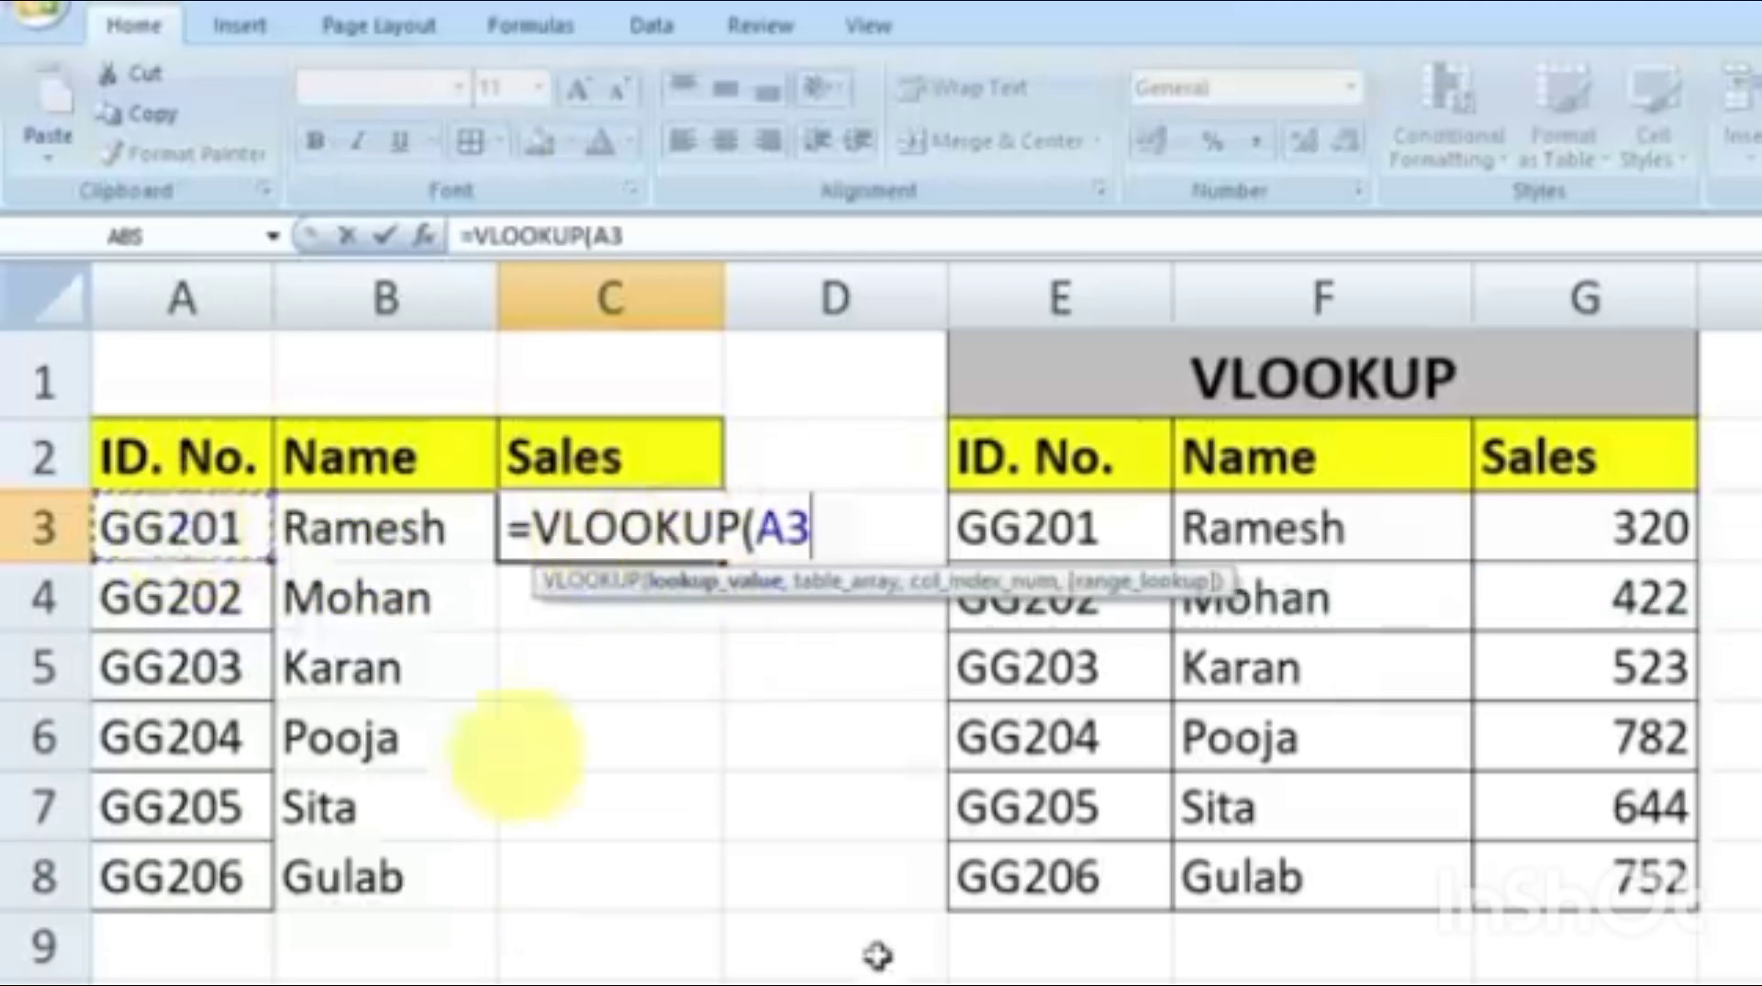
pyautogui.write(',')
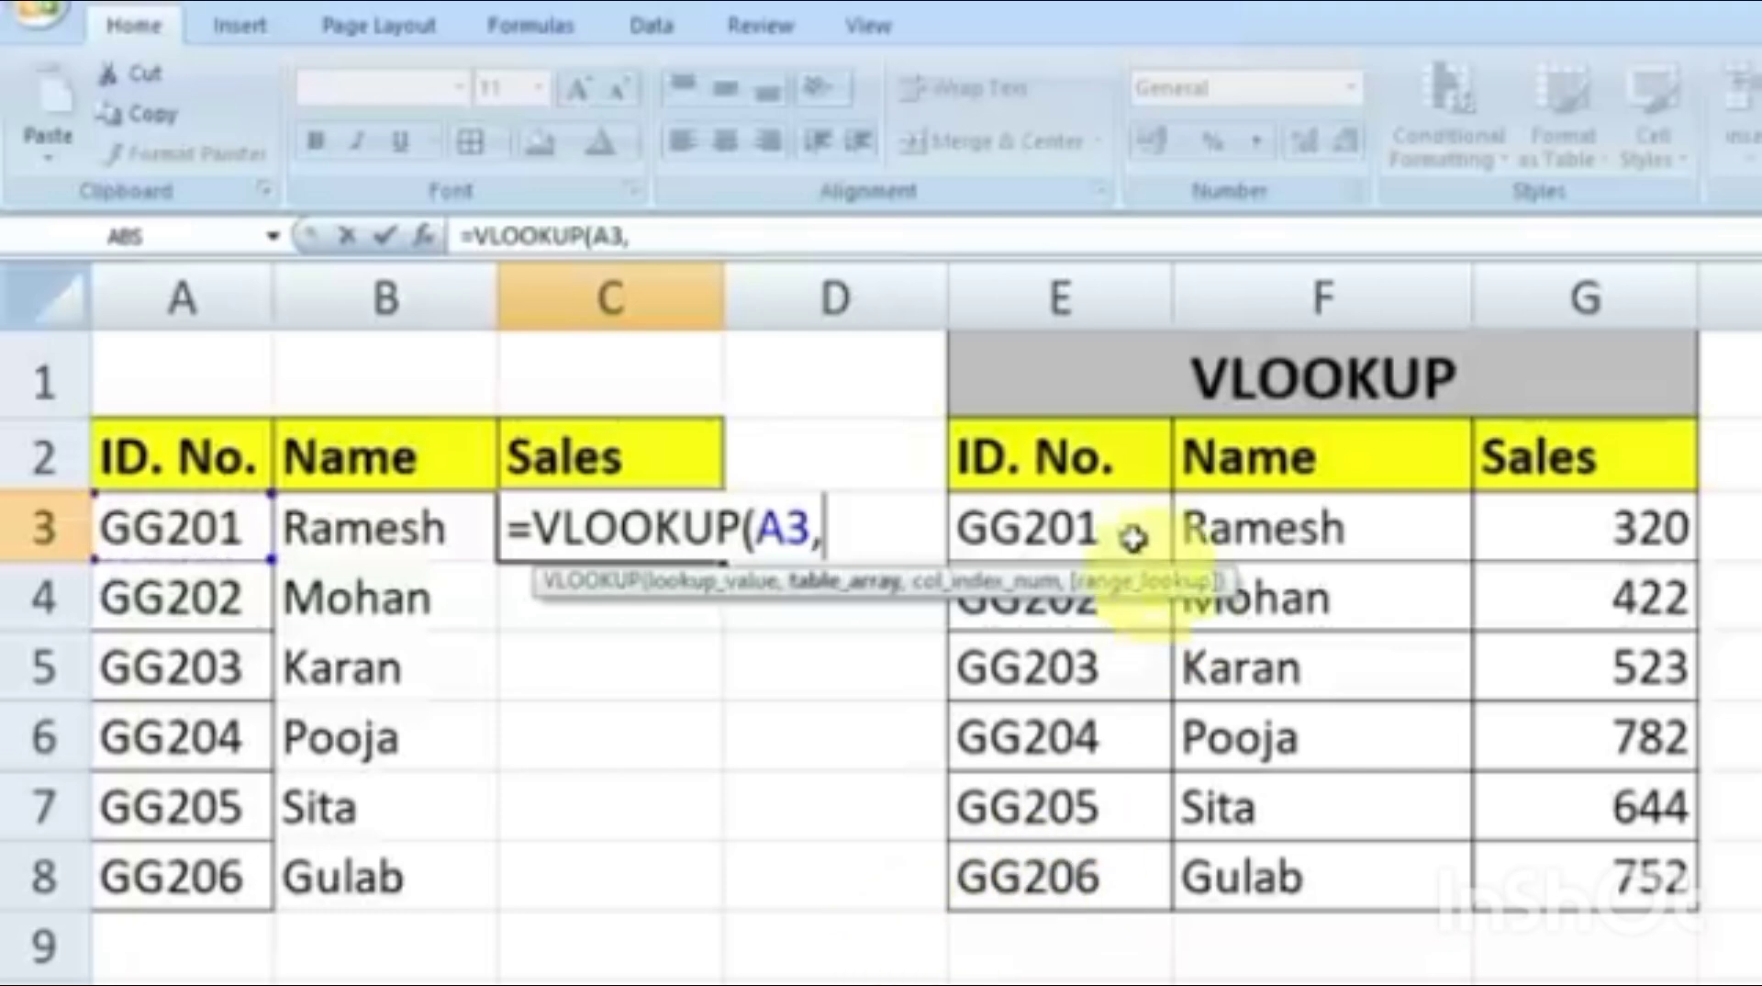
# Complete the C3 VLOOKUP with table array E2:G8, column index 3 and range lookup 0, and fill it down to C8
pyautogui.moveTo(1015, 460); pyautogui.dragTo(1624, 876)
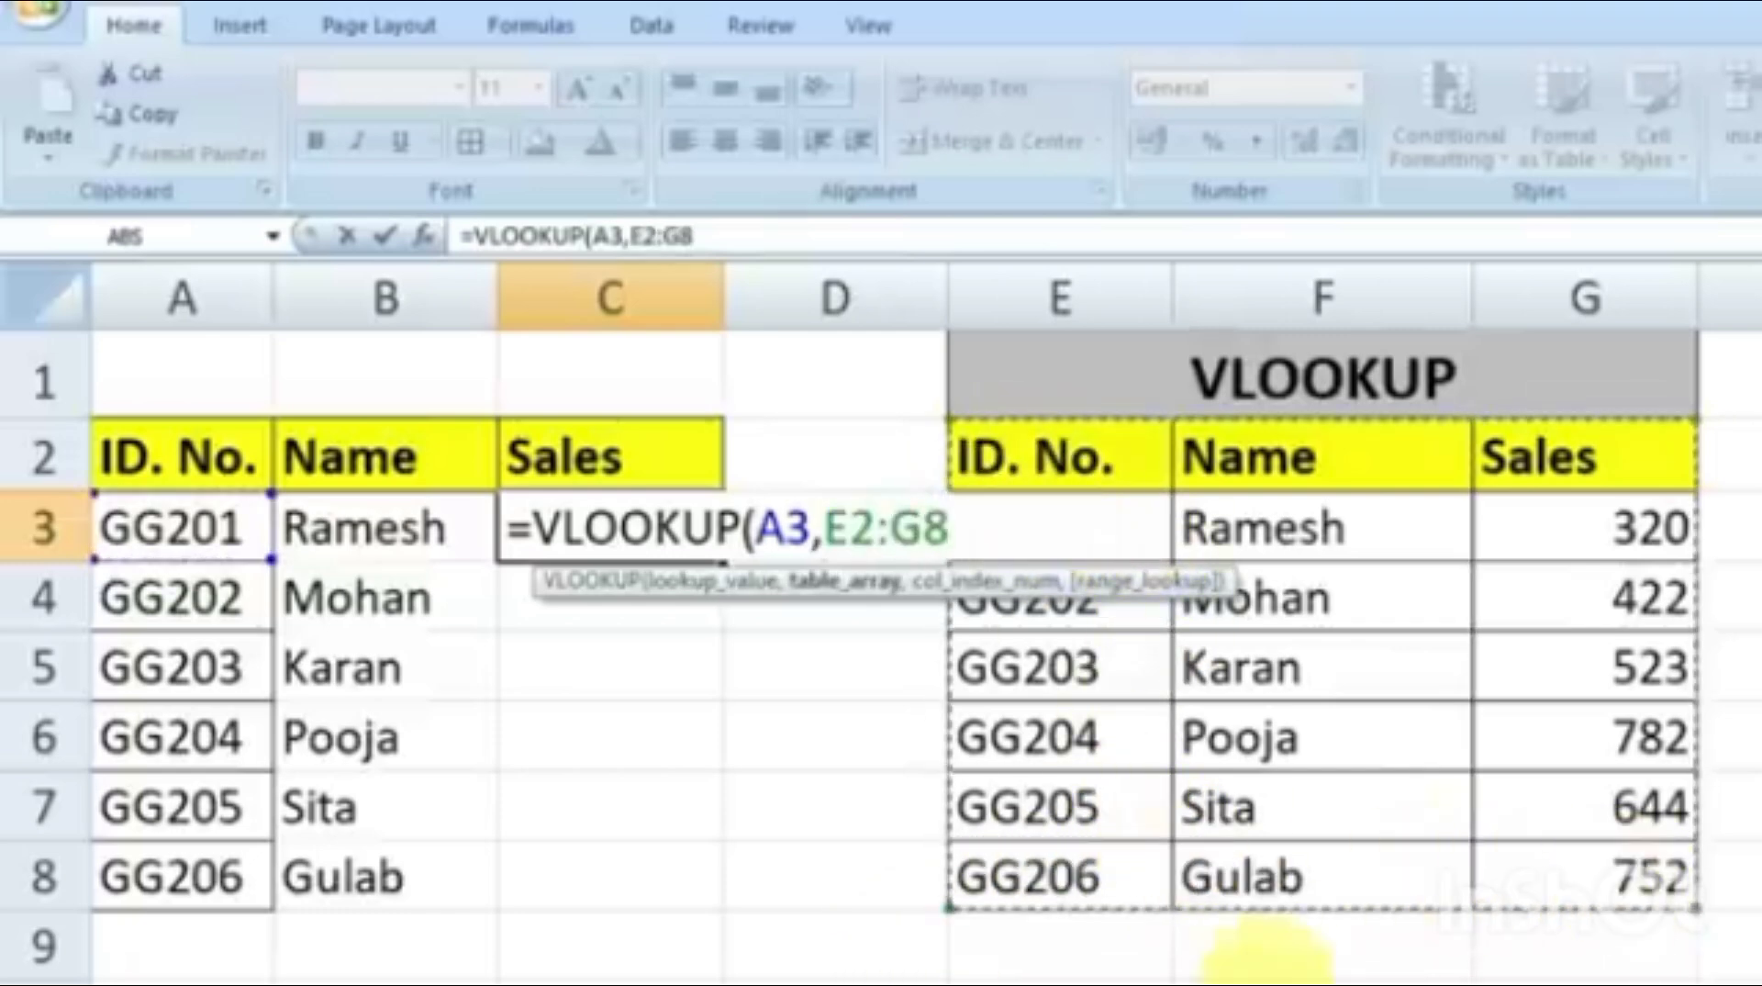
pyautogui.write(',')
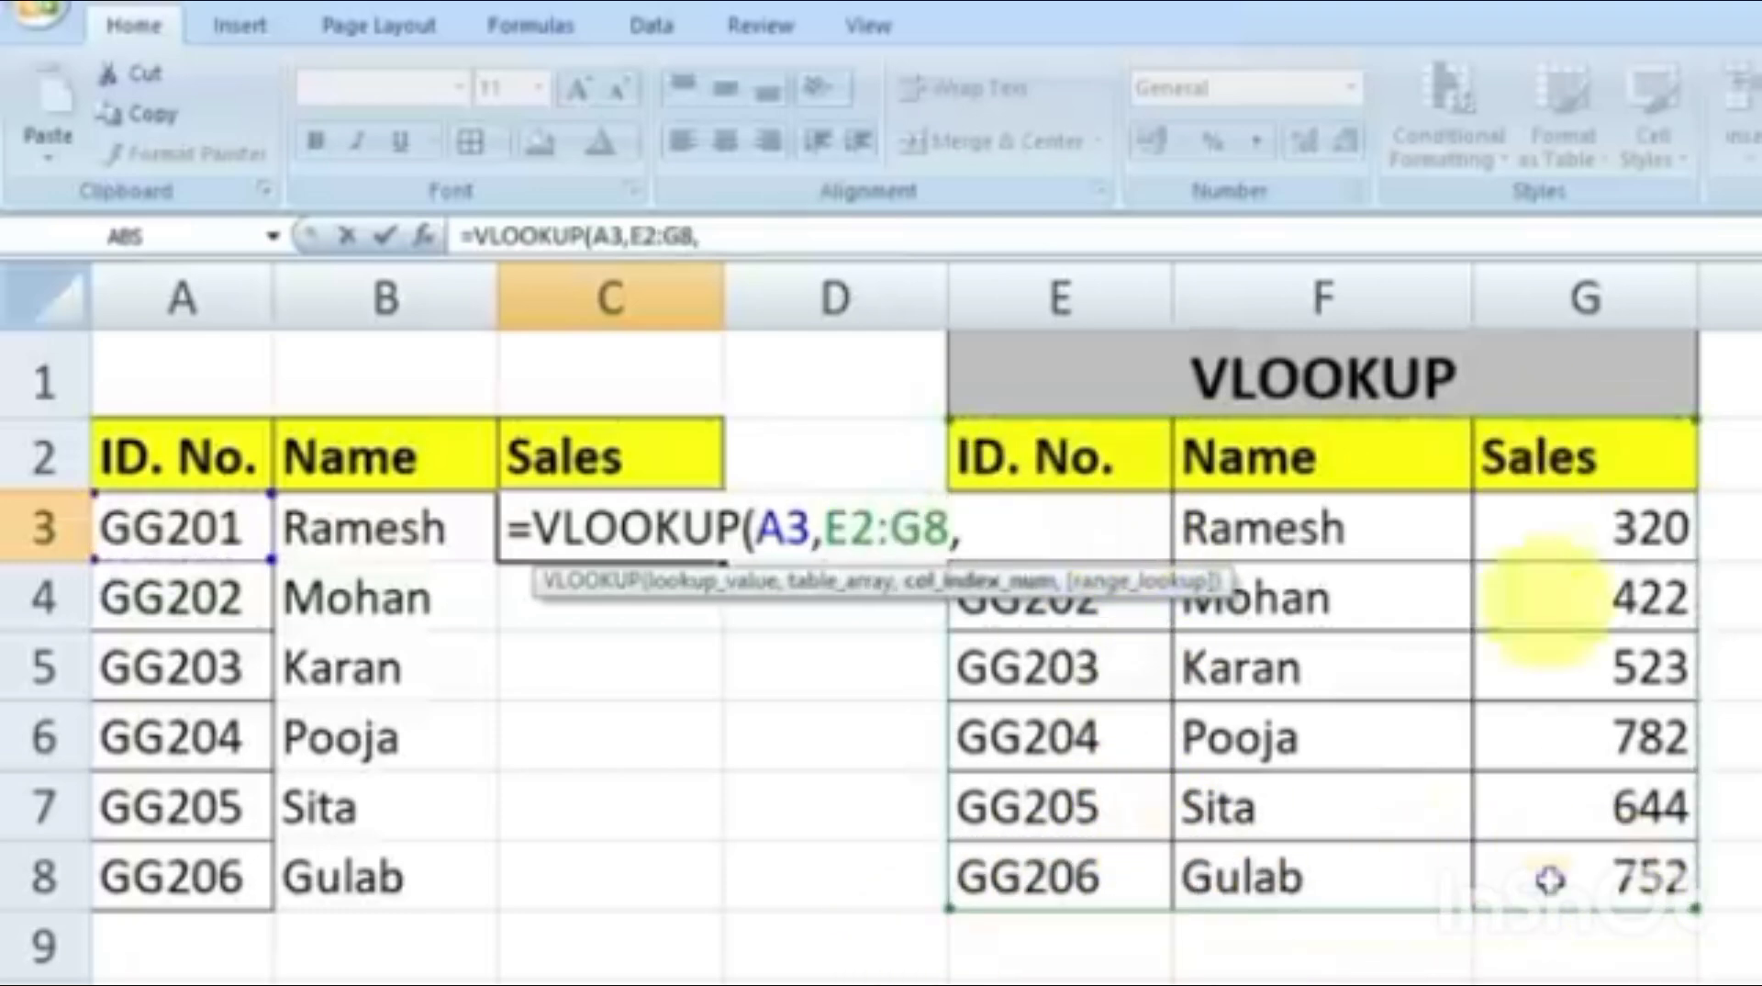
pyautogui.write('3')
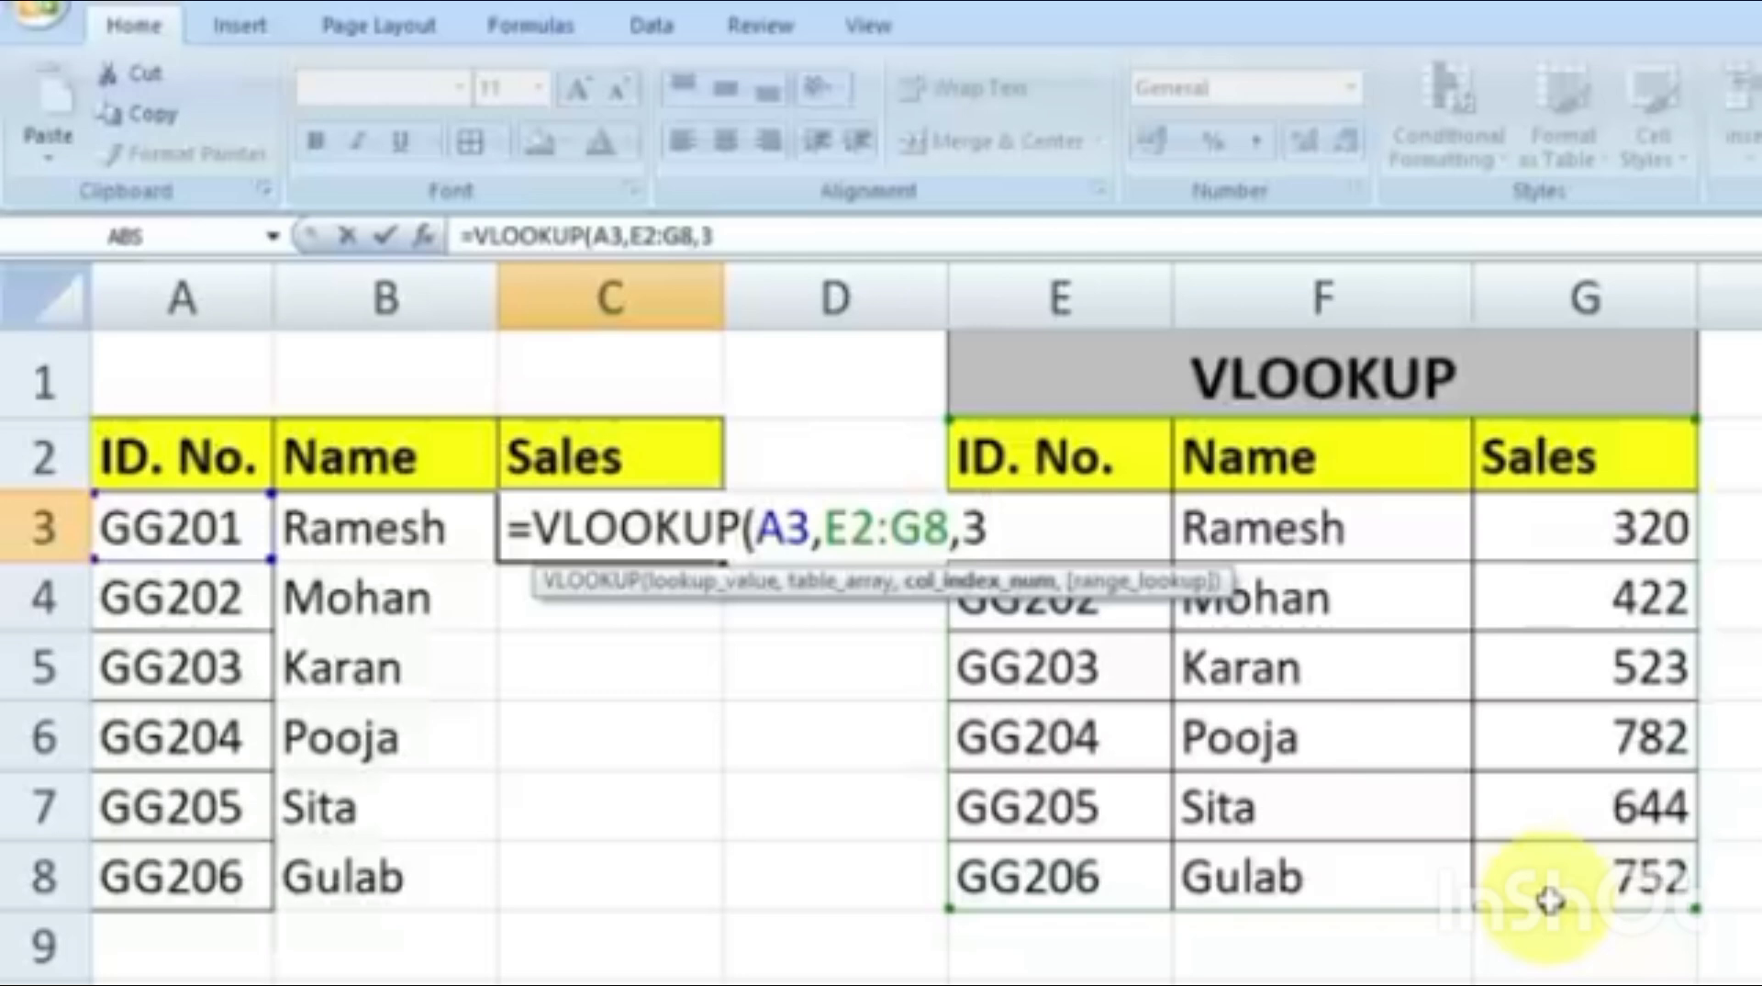
pyautogui.write(',0')
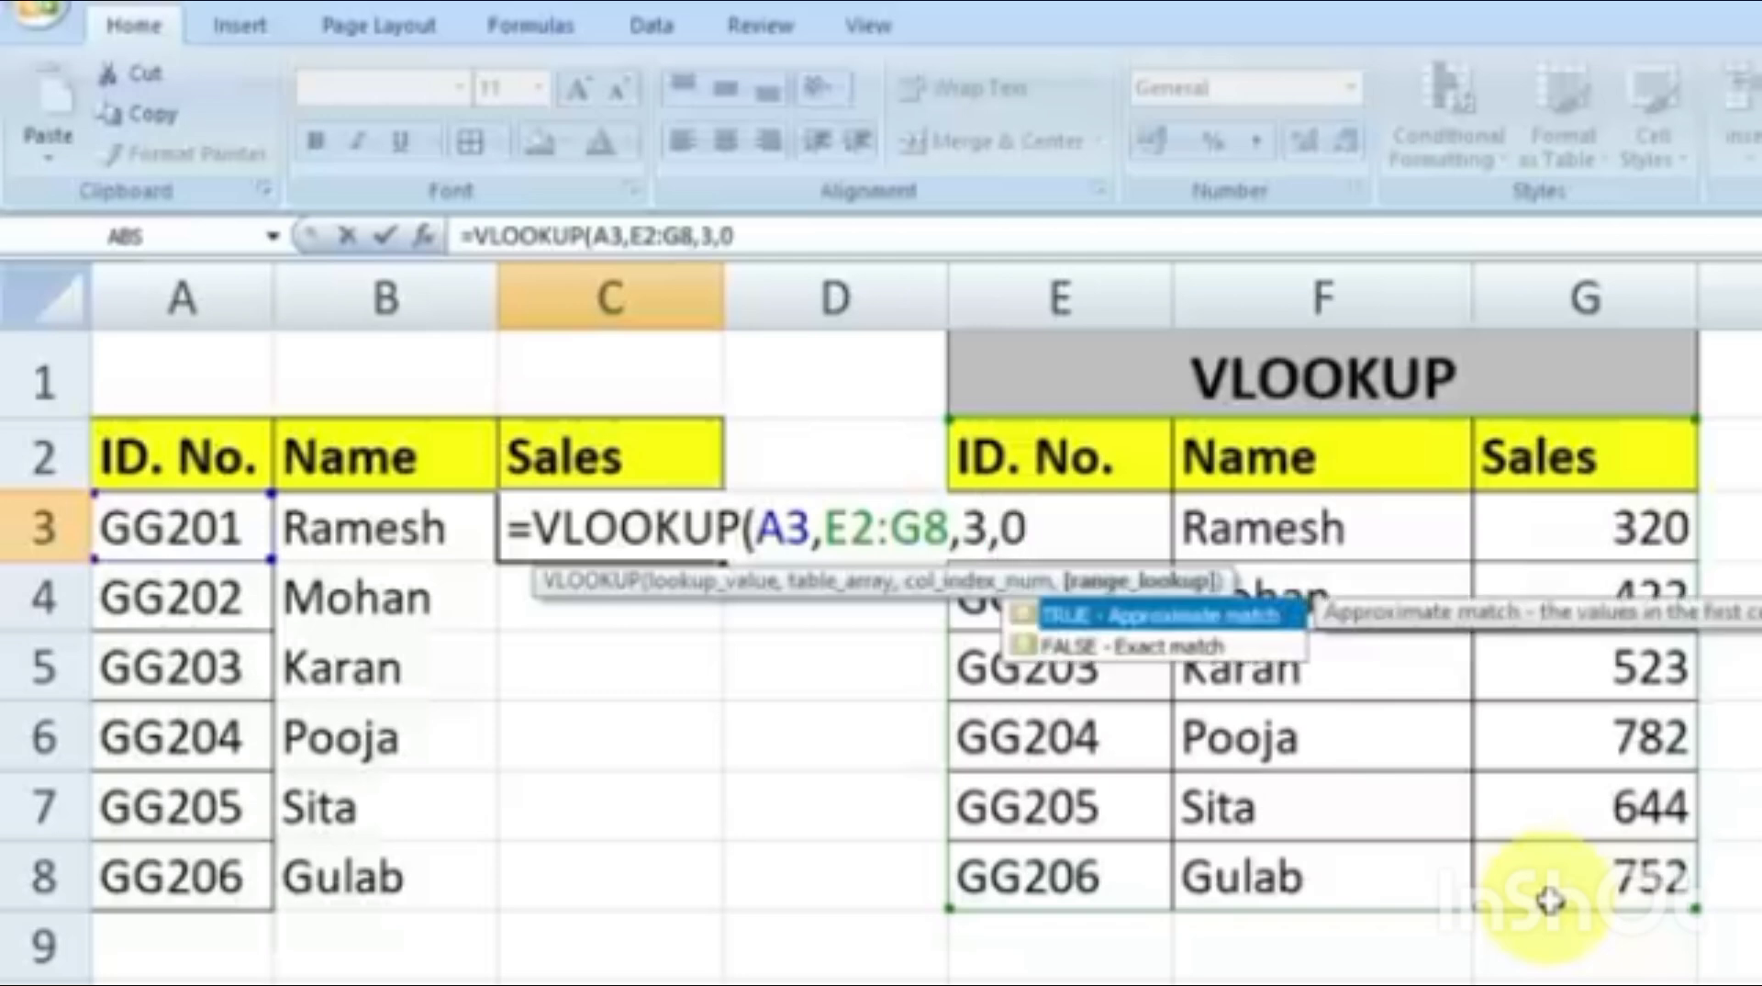
pyautogui.write(')')
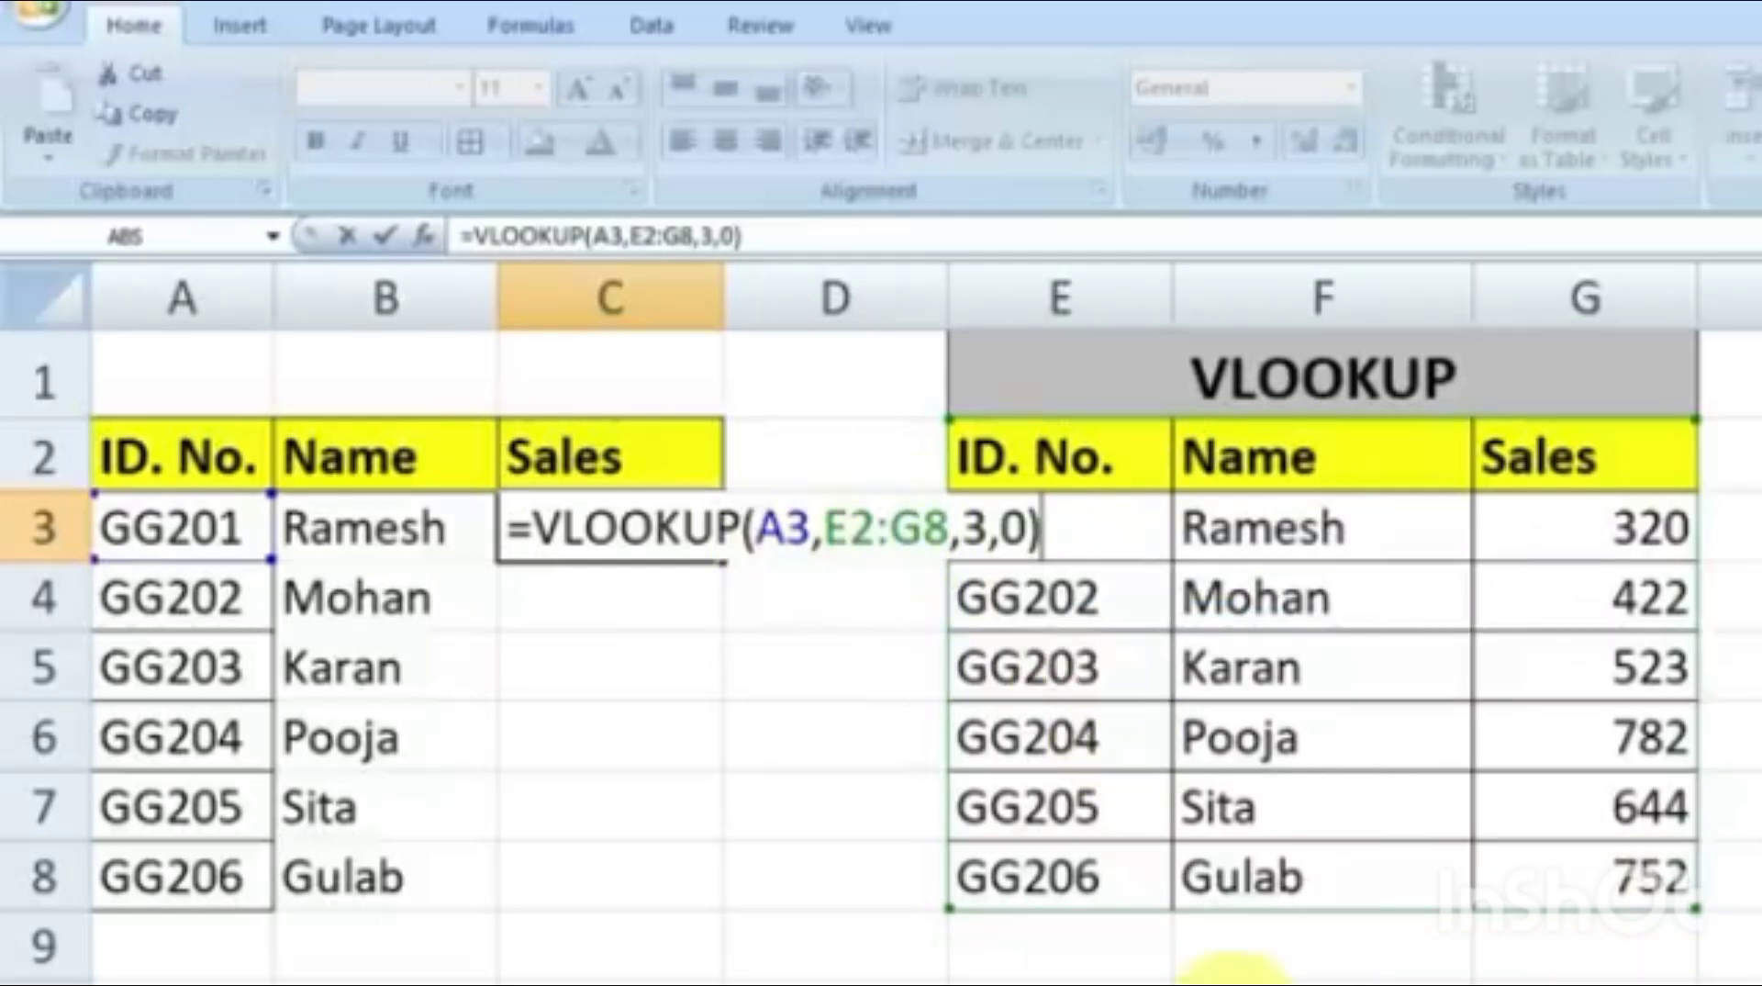
pyautogui.press('Return')
pyautogui.click(674, 541)
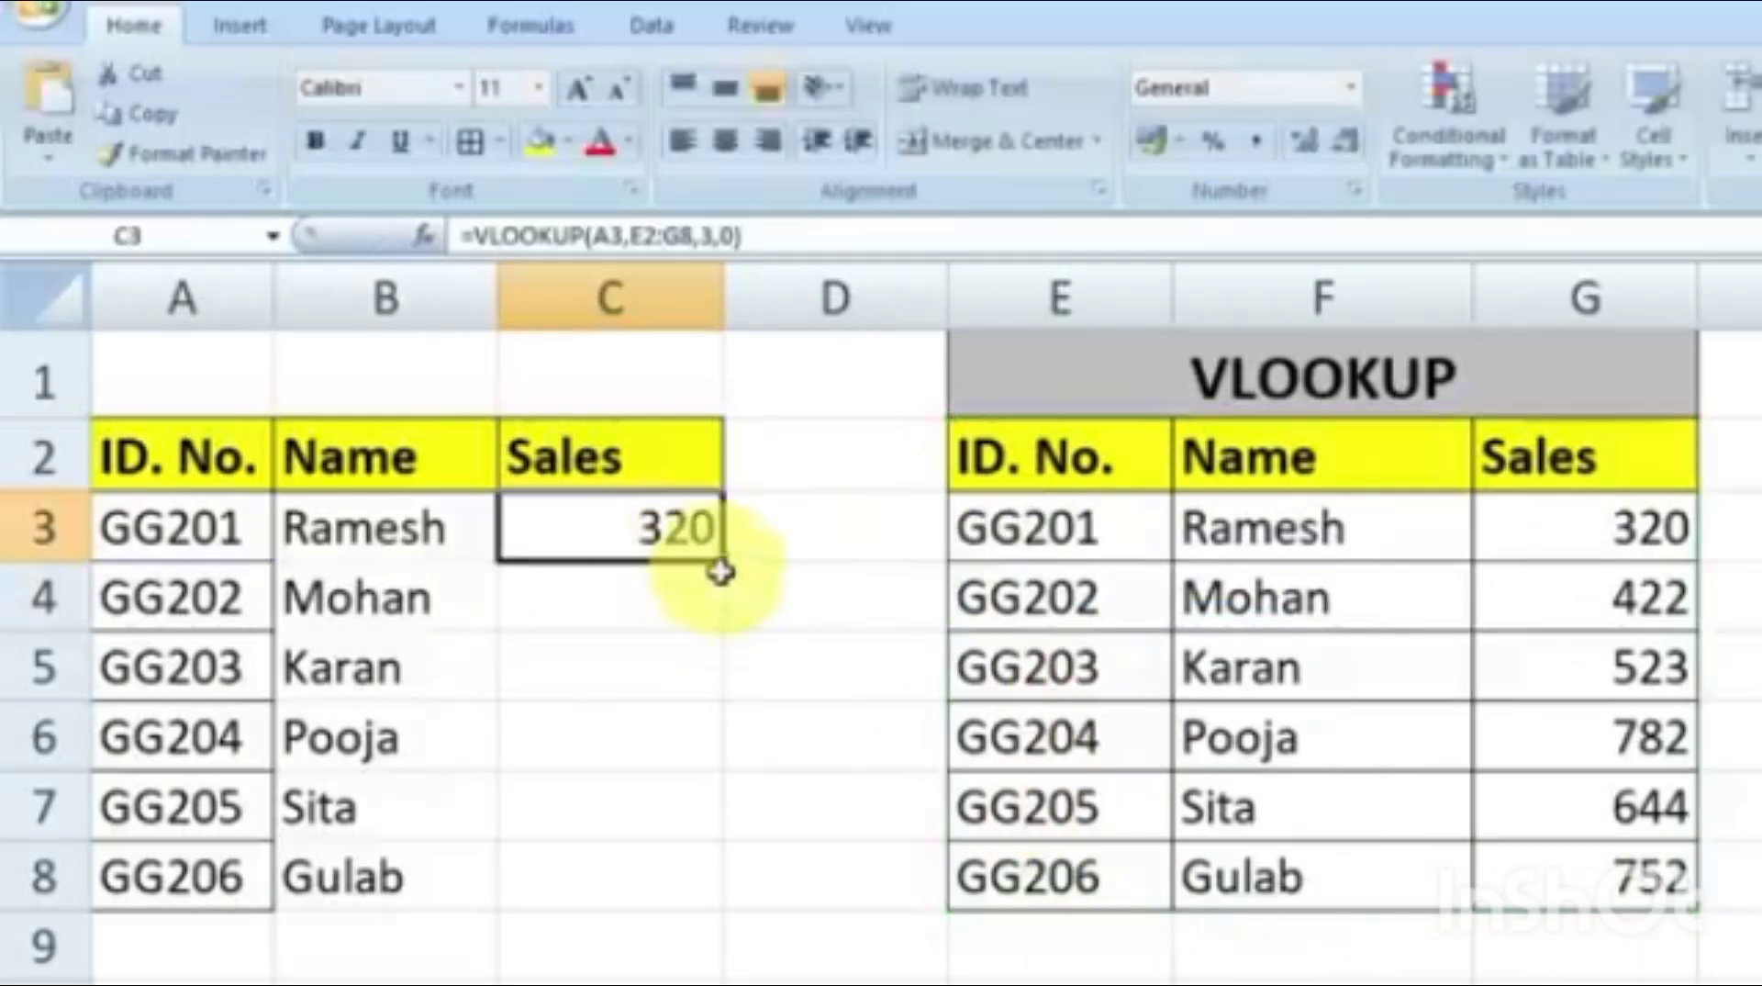
pyautogui.moveTo(723, 564); pyautogui.dragTo(724, 916)
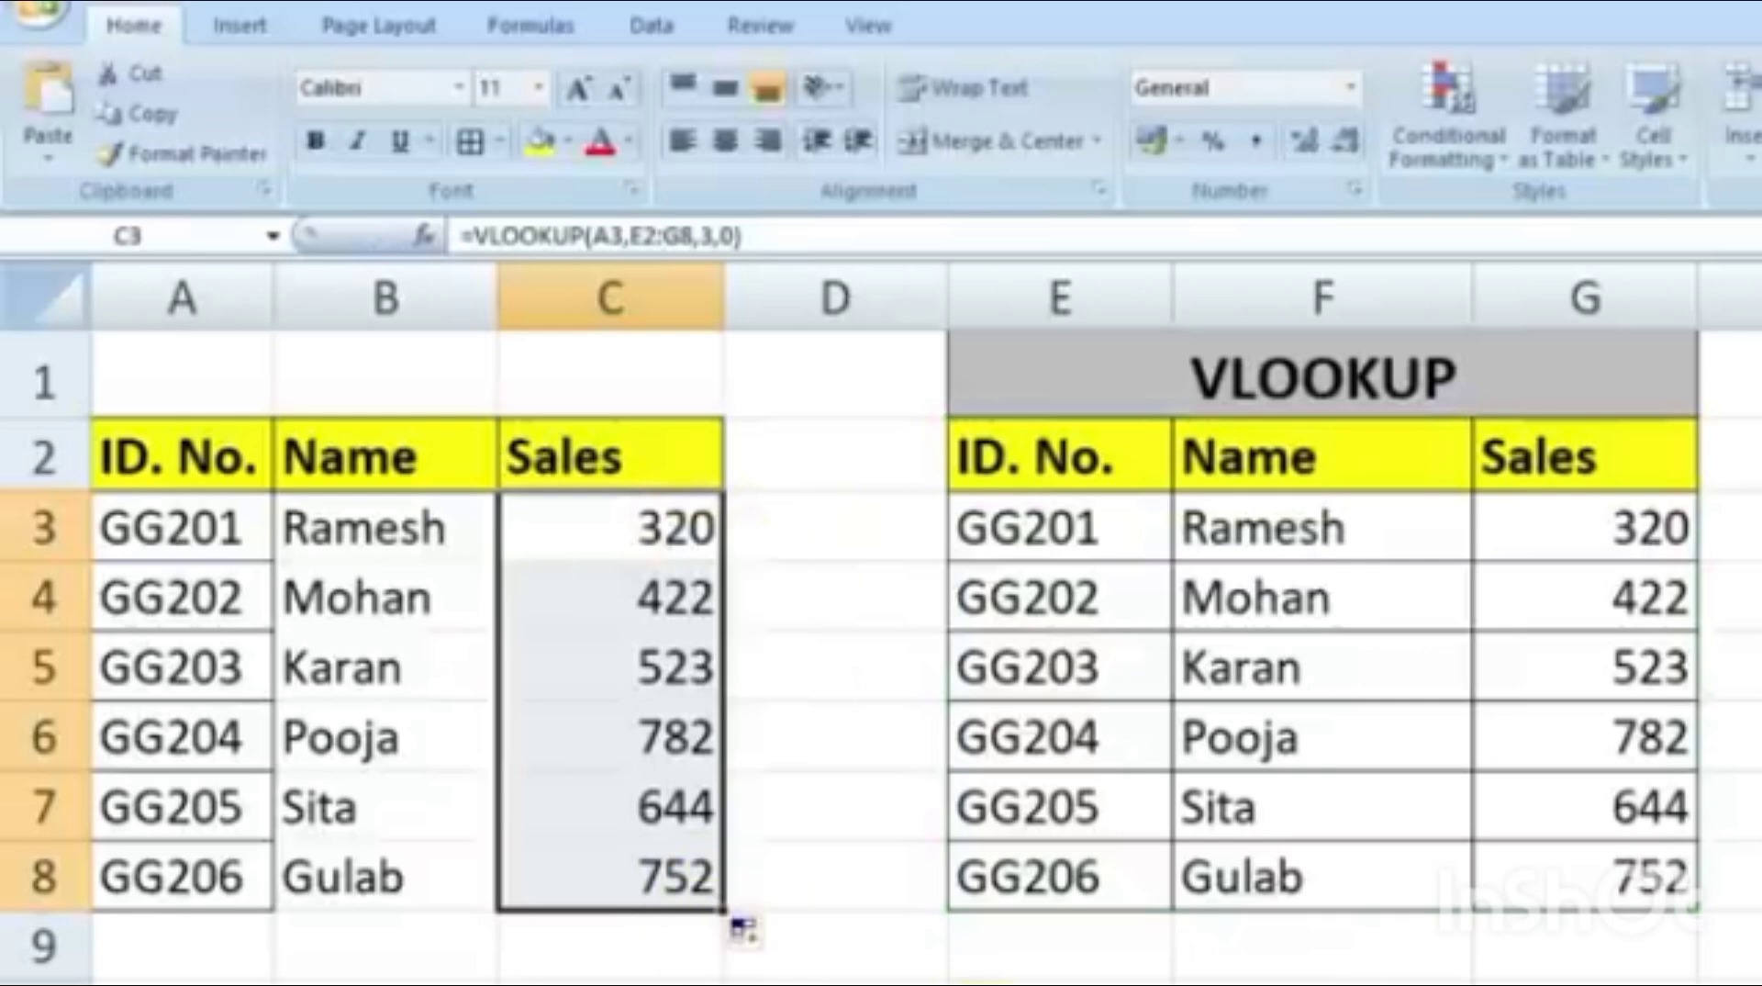
# Clear the filled Name and Sales formulas from B4:C8, keeping only those in row 3
pyautogui.moveTo(376, 597); pyautogui.dragTo(650, 883)
pyautogui.press('BackSpace')
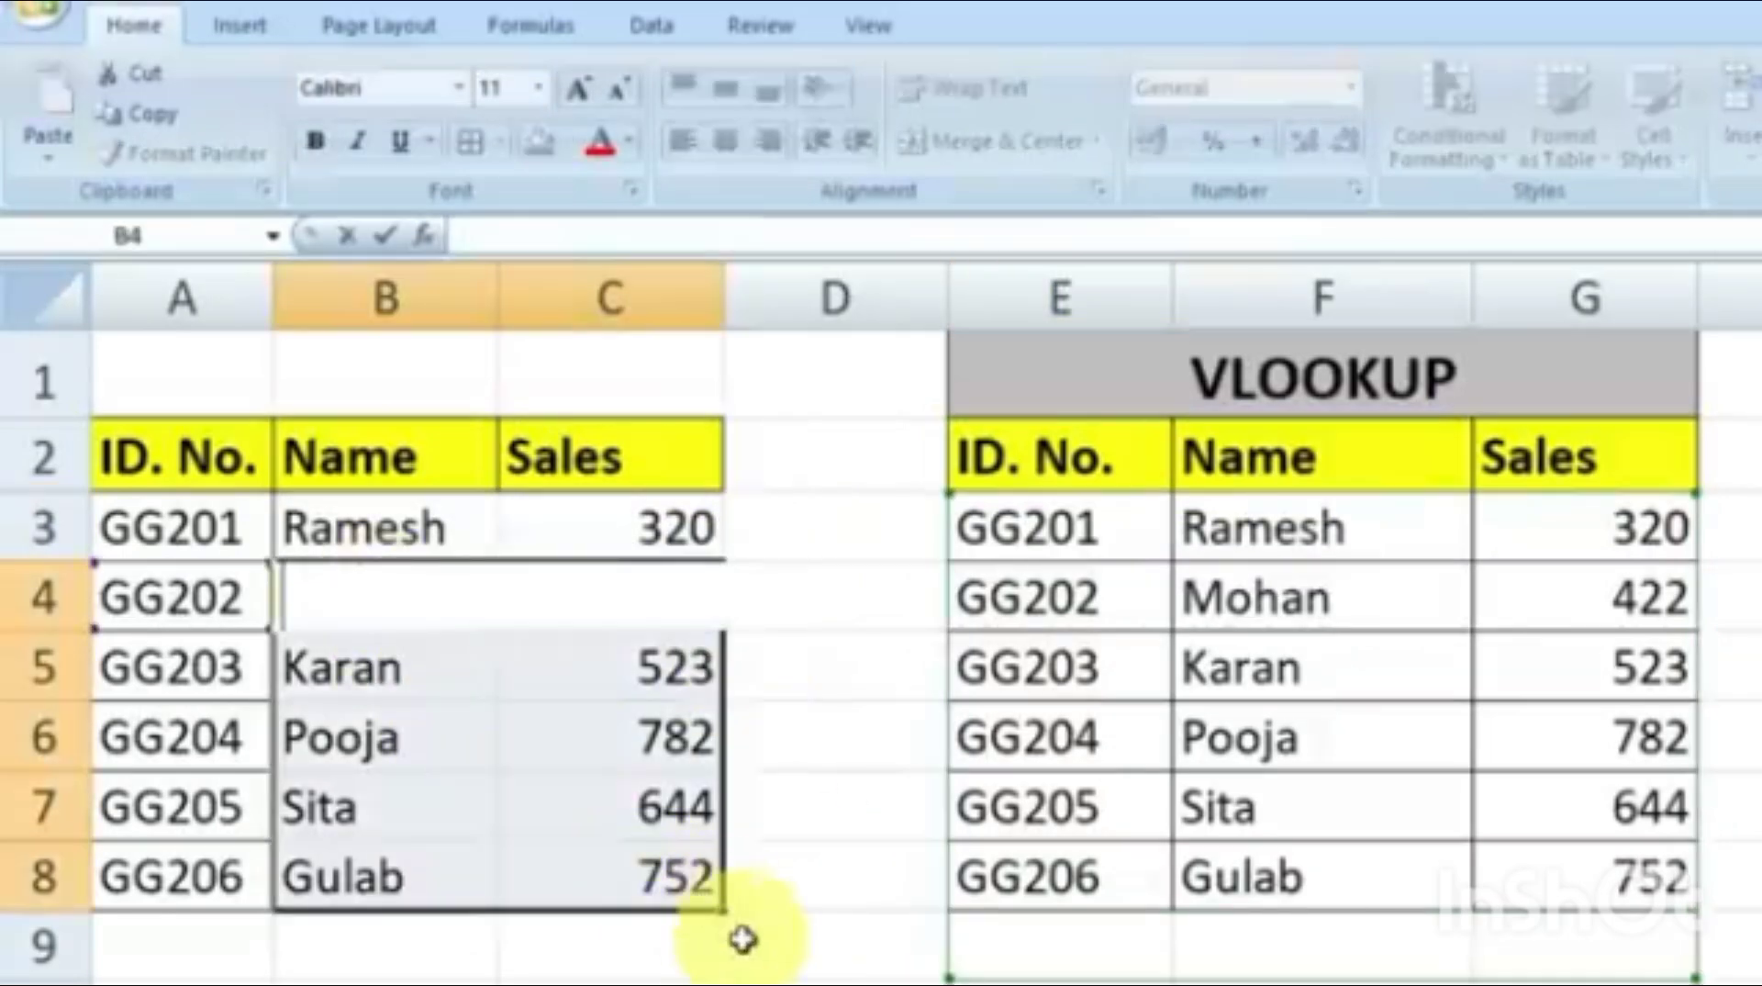
pyautogui.moveTo(440, 701); pyautogui.dragTo(610, 852)
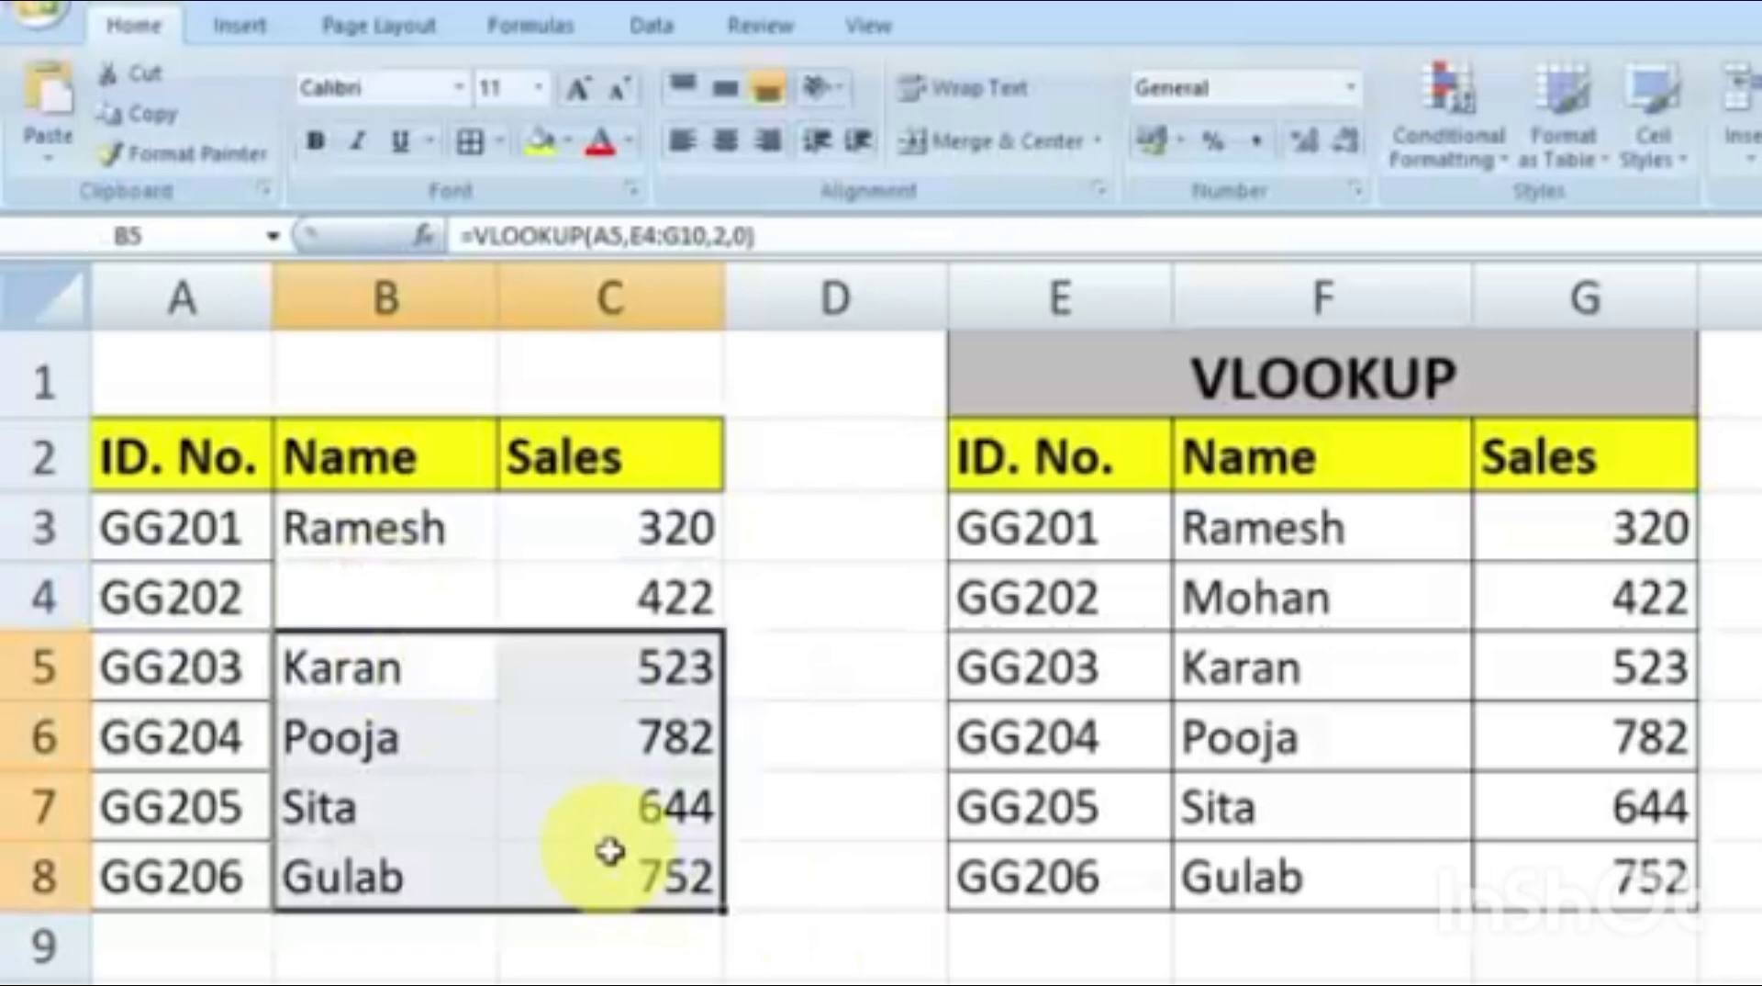
pyautogui.press('Delete')
pyautogui.click(657, 587)
pyautogui.press('Delete')
# Change the ID number in A3 to GG206 to test the VLOOKUP formulas in row 3
pyautogui.click(419, 532)
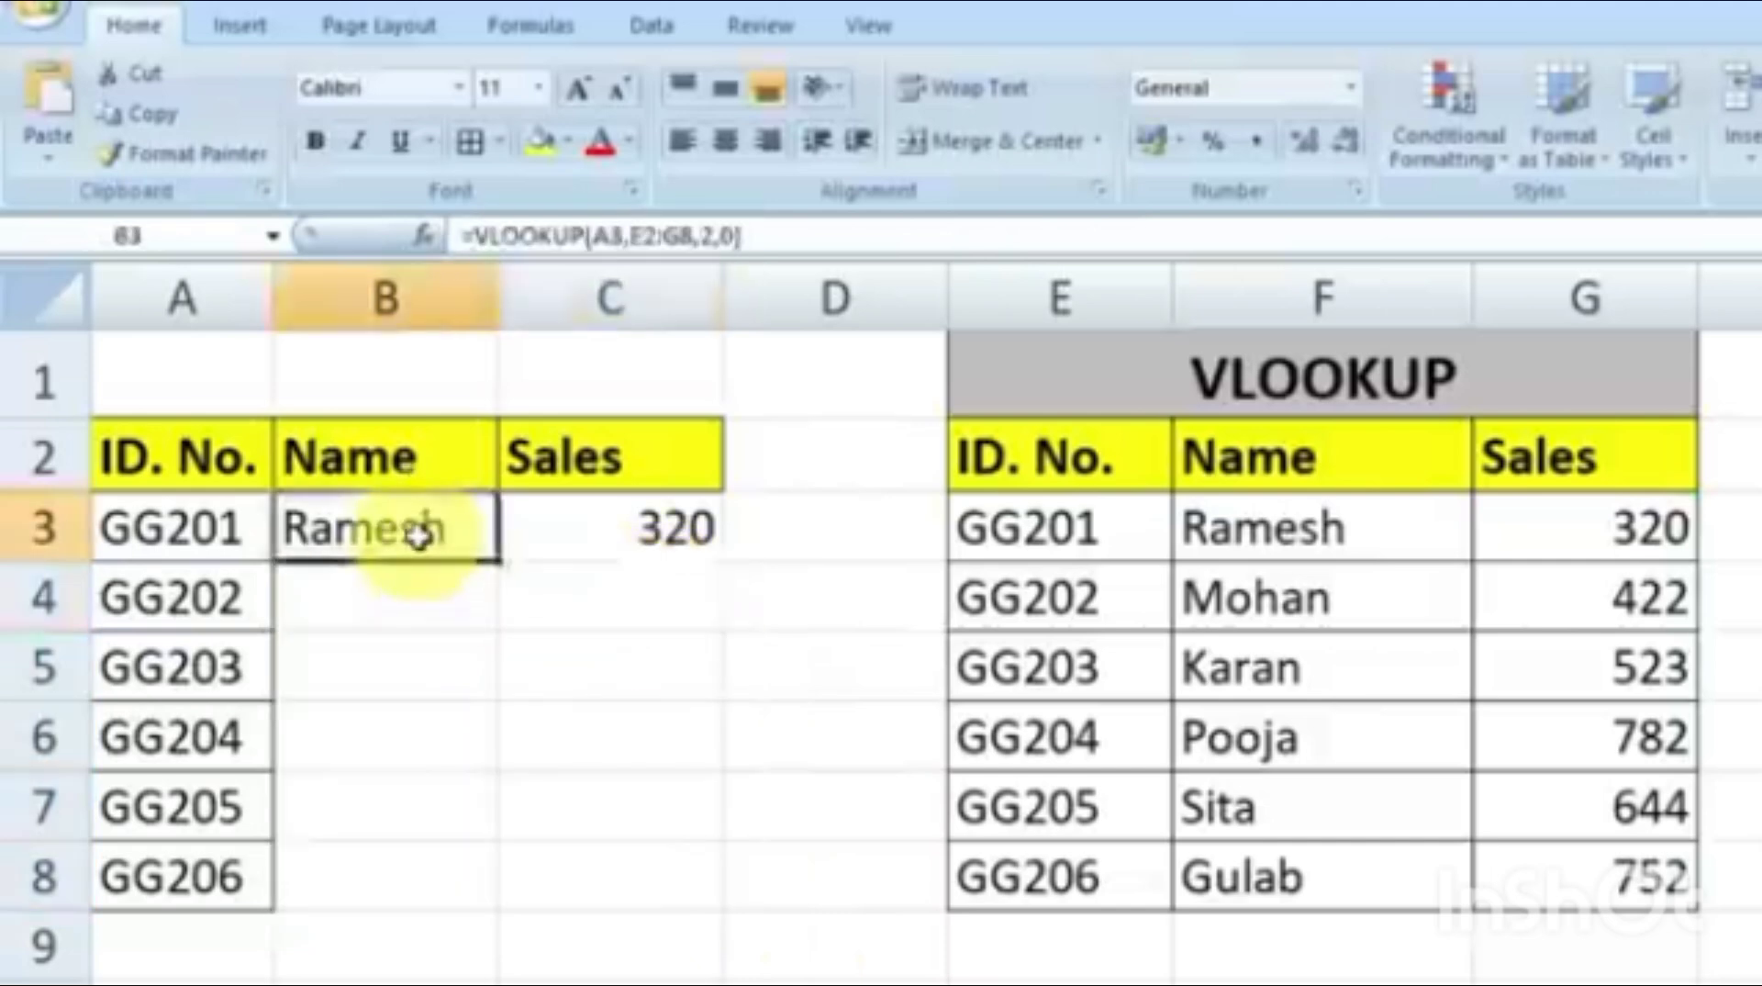
pyautogui.click(174, 528)
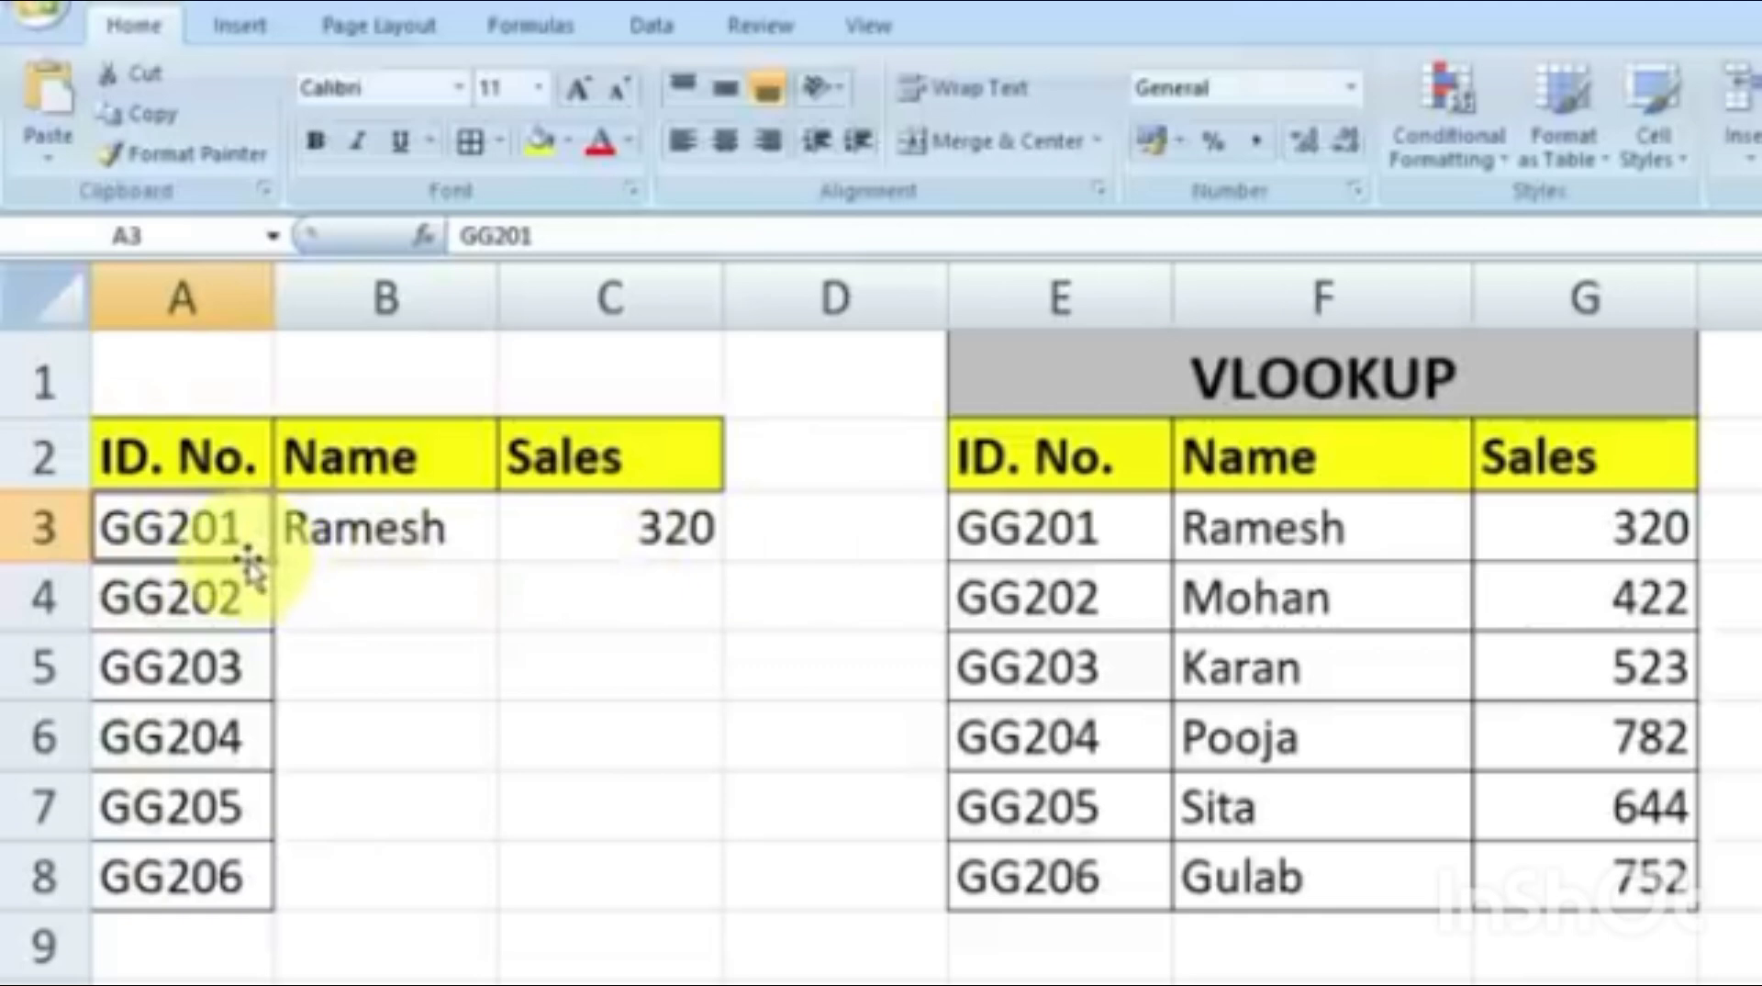
pyautogui.doubleClick(246, 525)
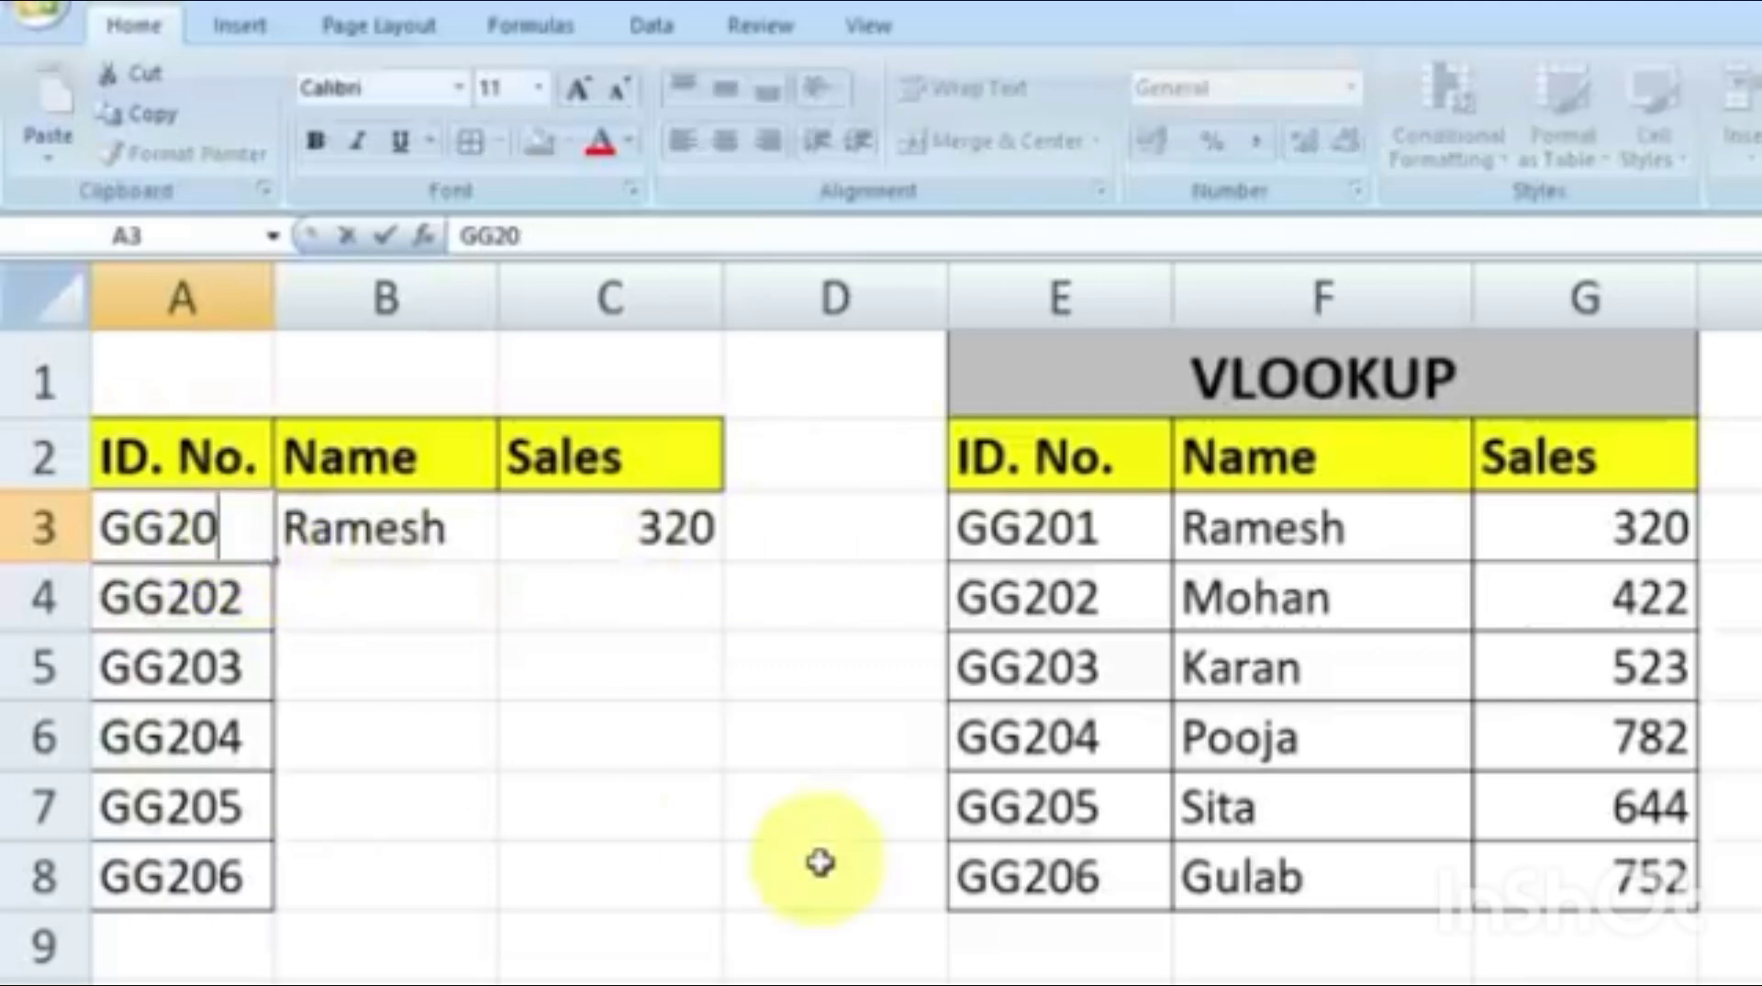
pyautogui.write('6')
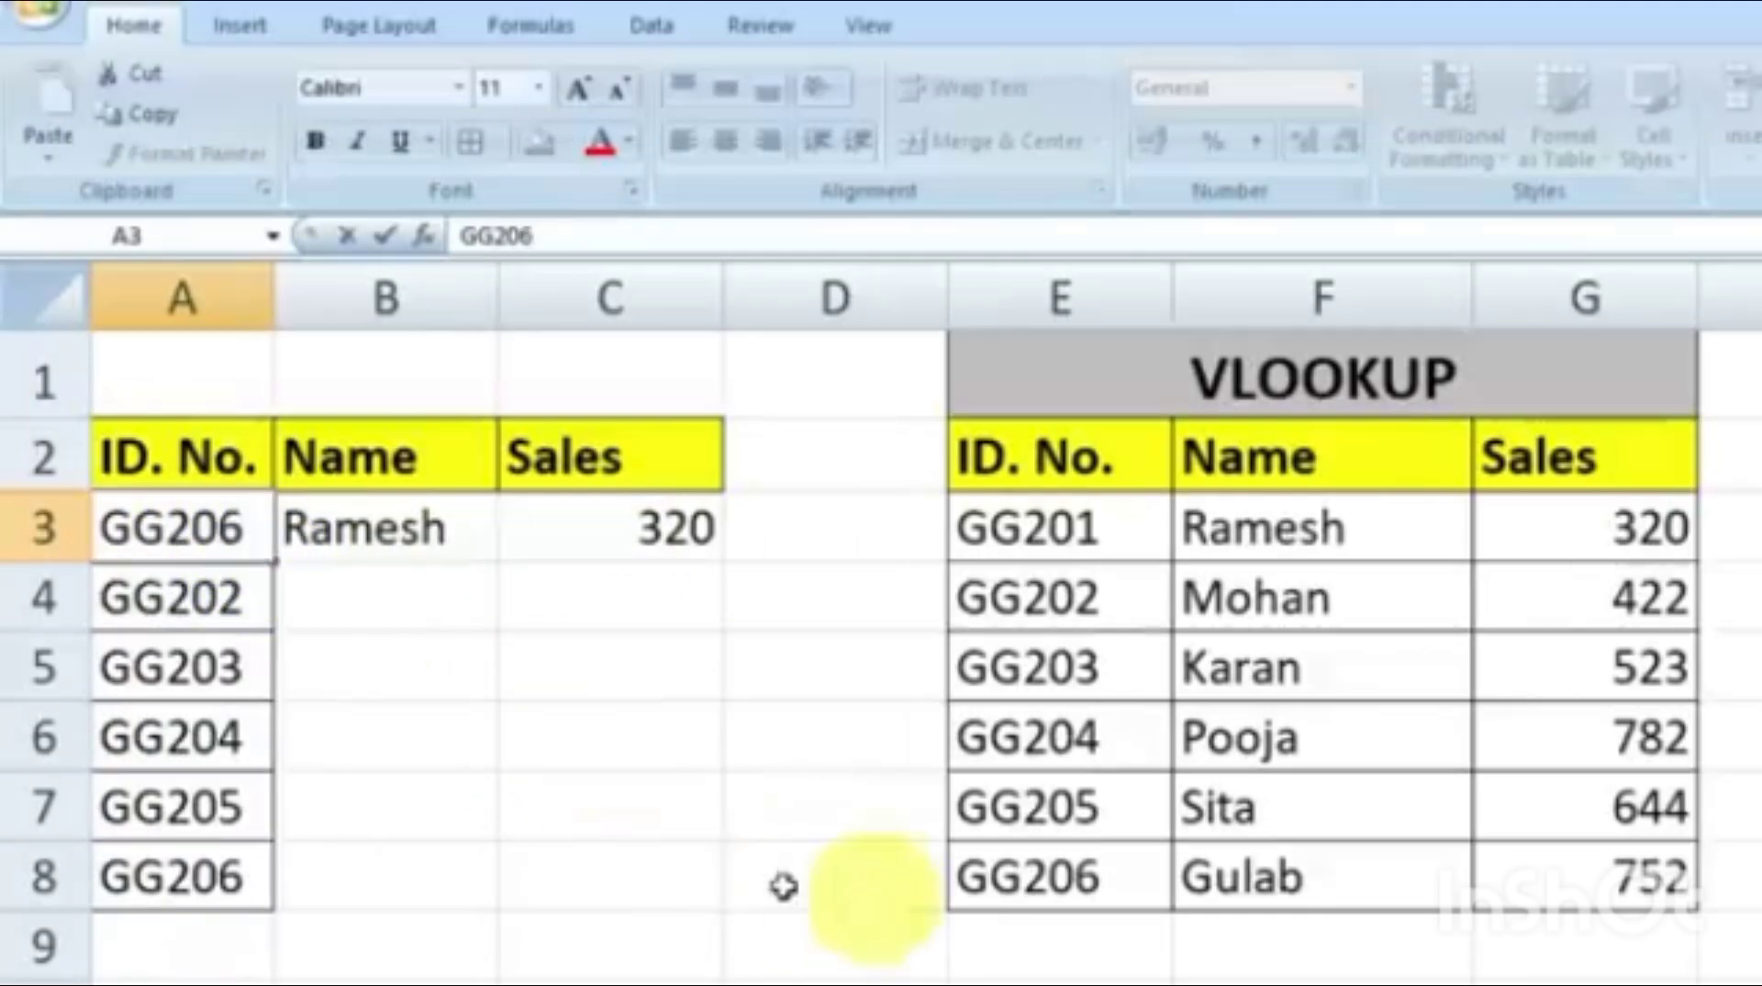
pyautogui.click(652, 875)
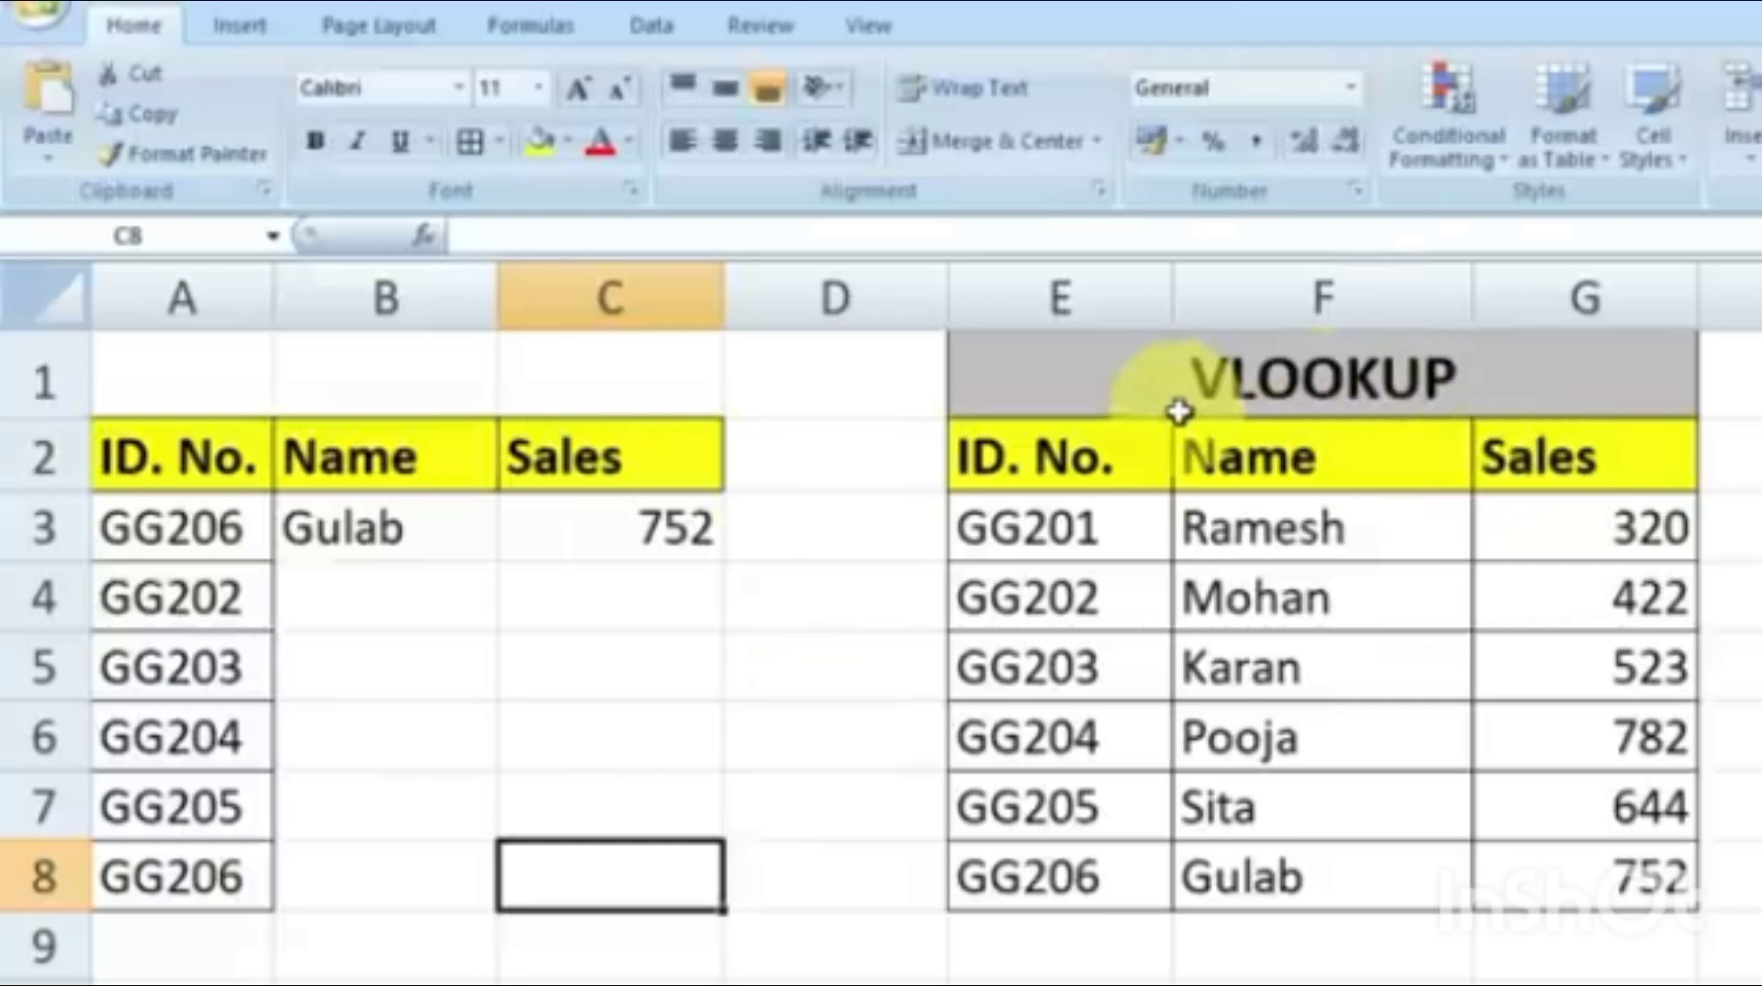
# Switch to the HLOOKUP sheet and examine the layout of its horizontal table with ID. NO., Name and Sales rows
pyautogui.click(673, 535)
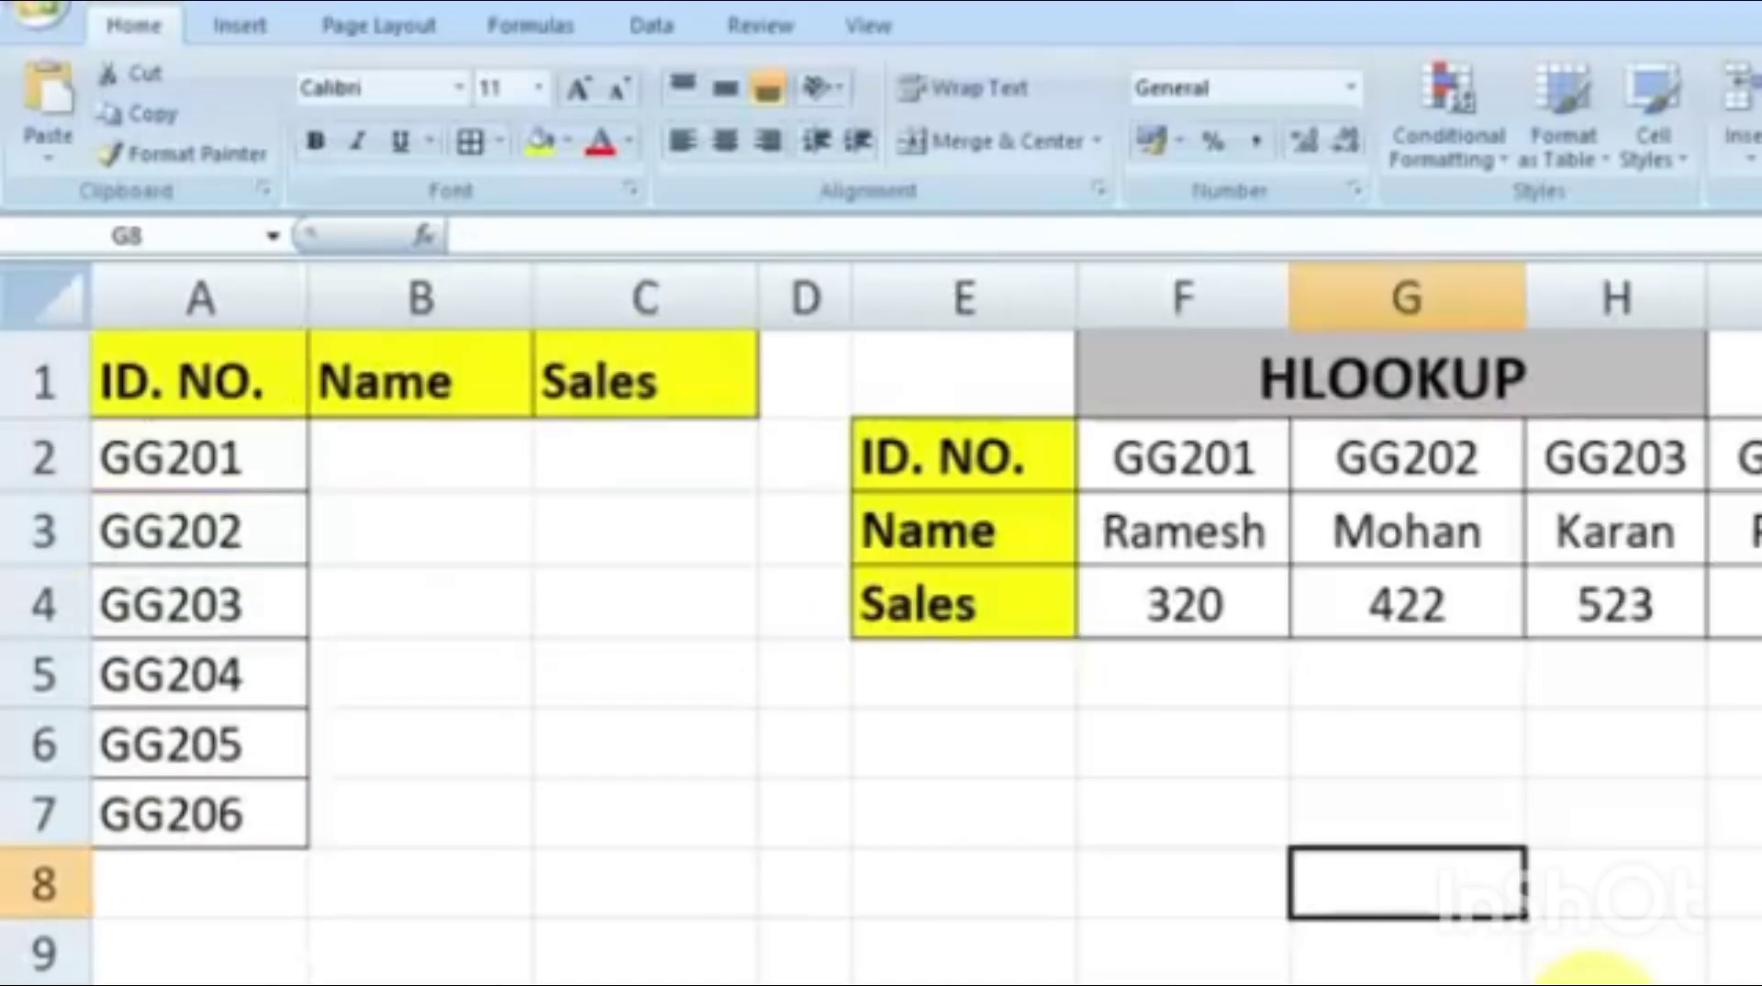
pyautogui.click(948, 809)
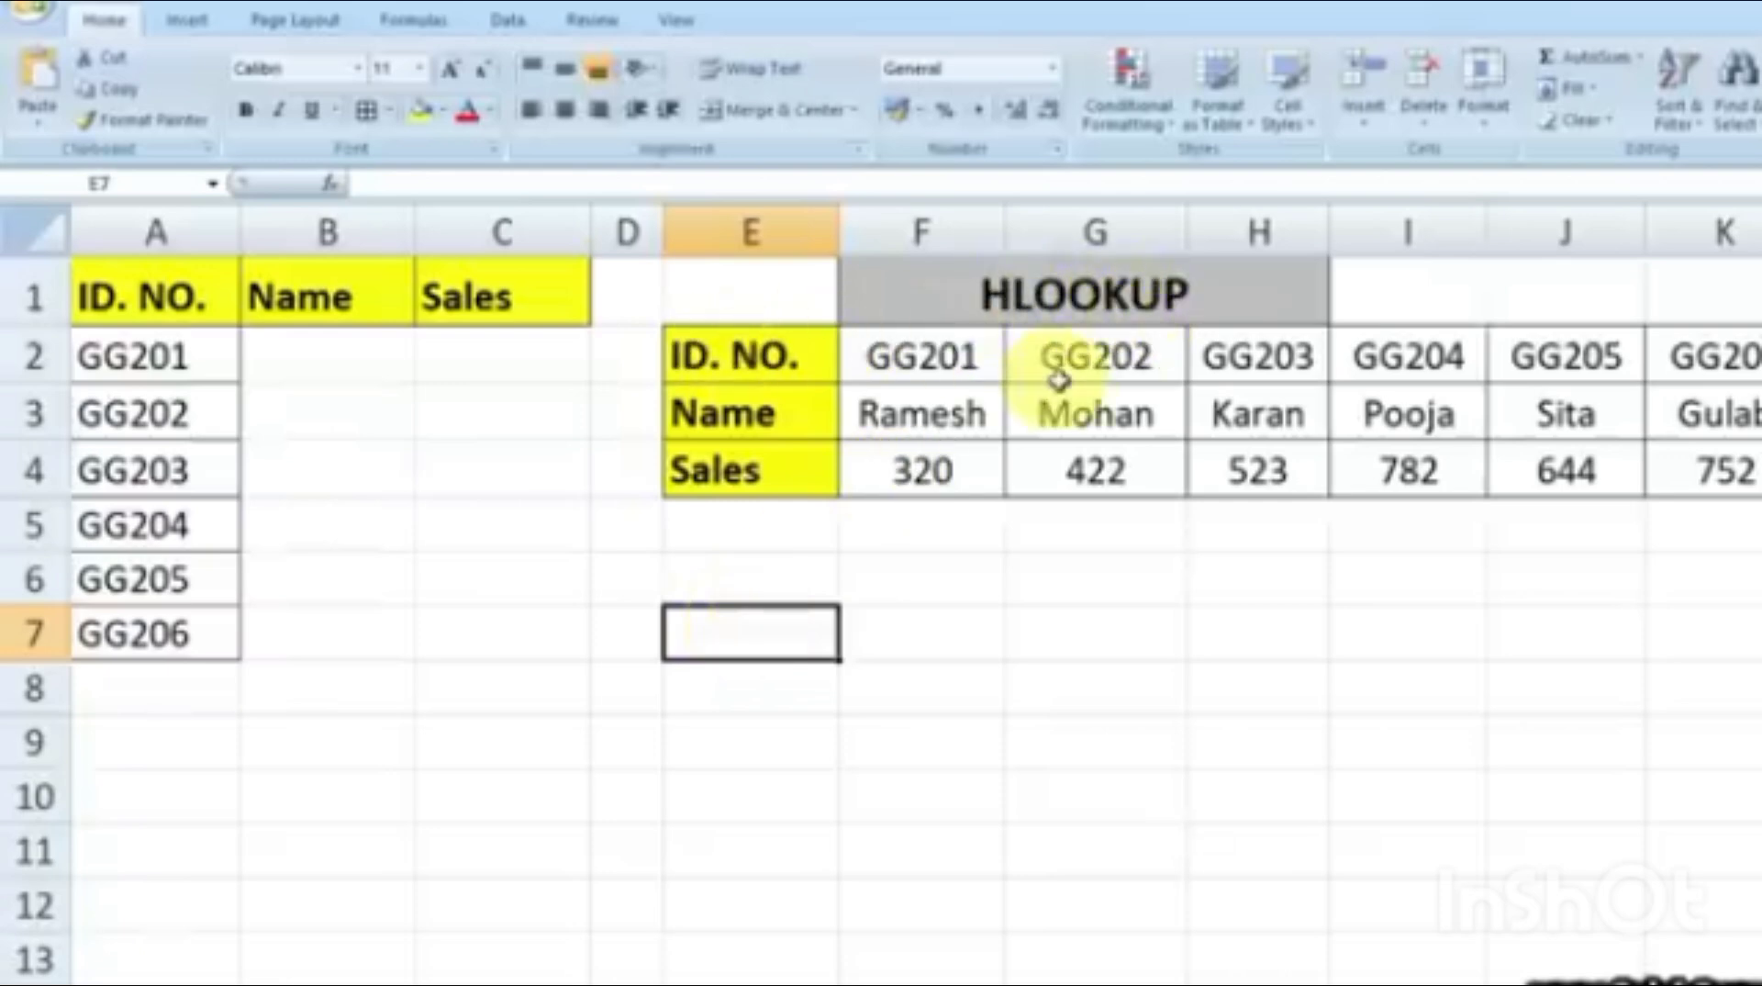
pyautogui.click(747, 583)
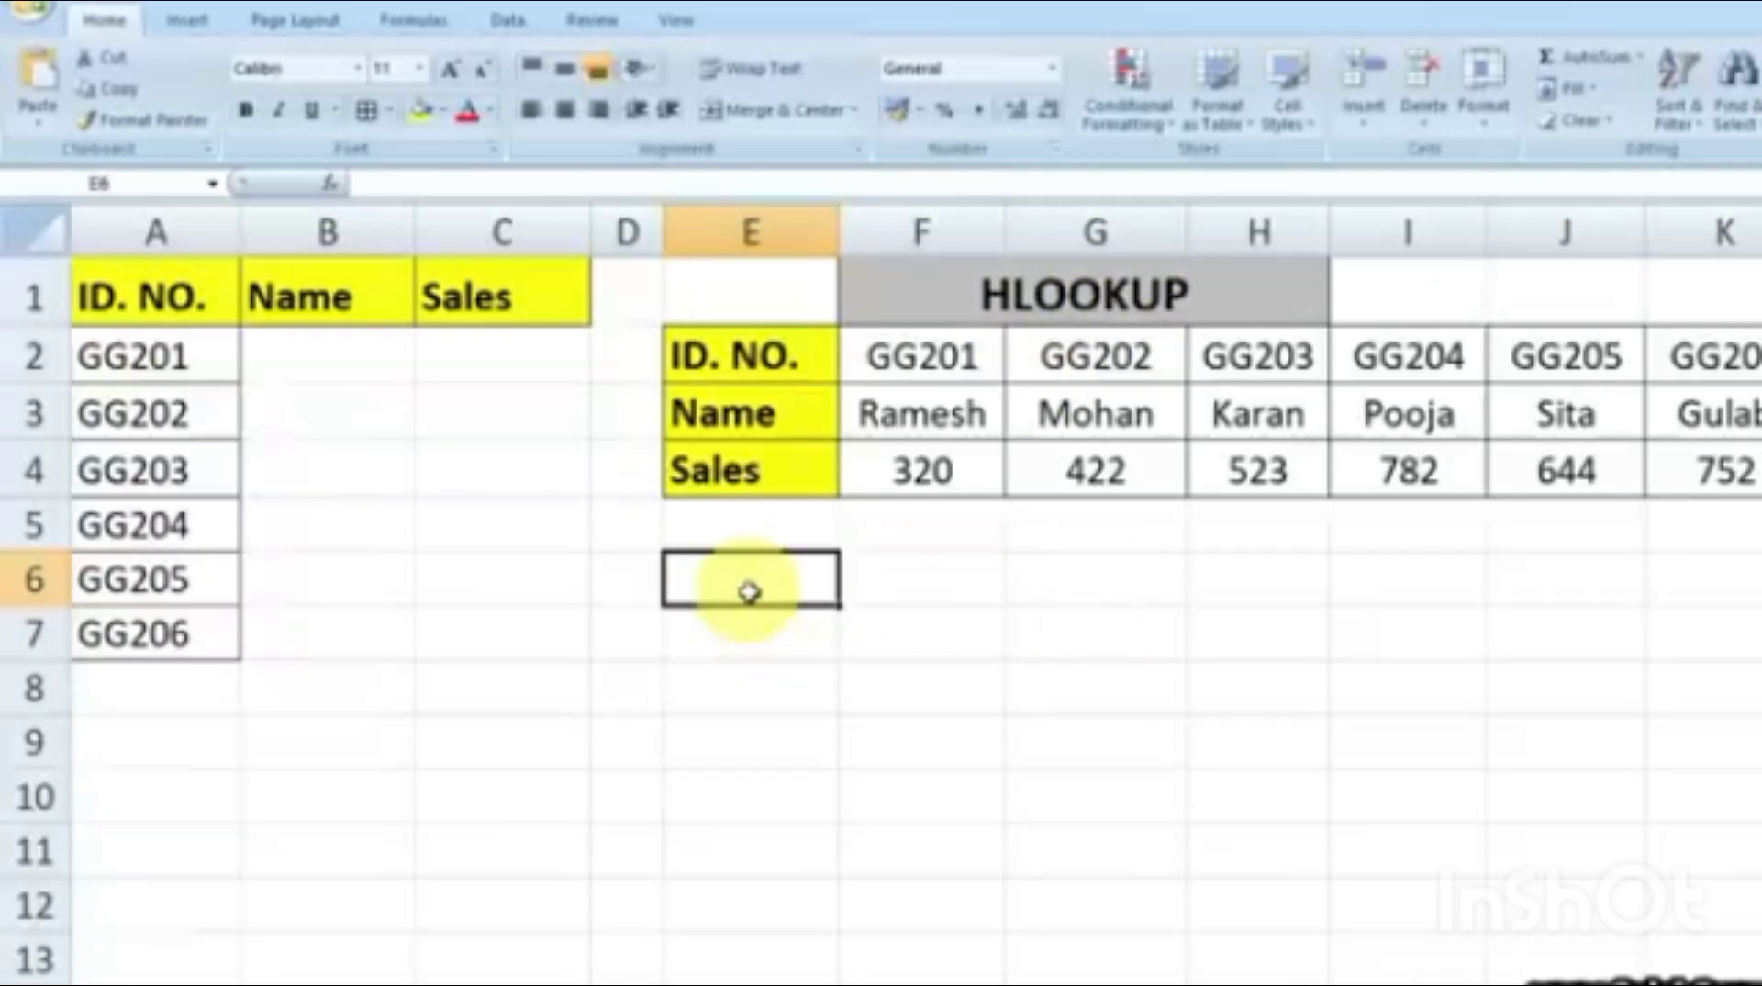
pyautogui.click(919, 605)
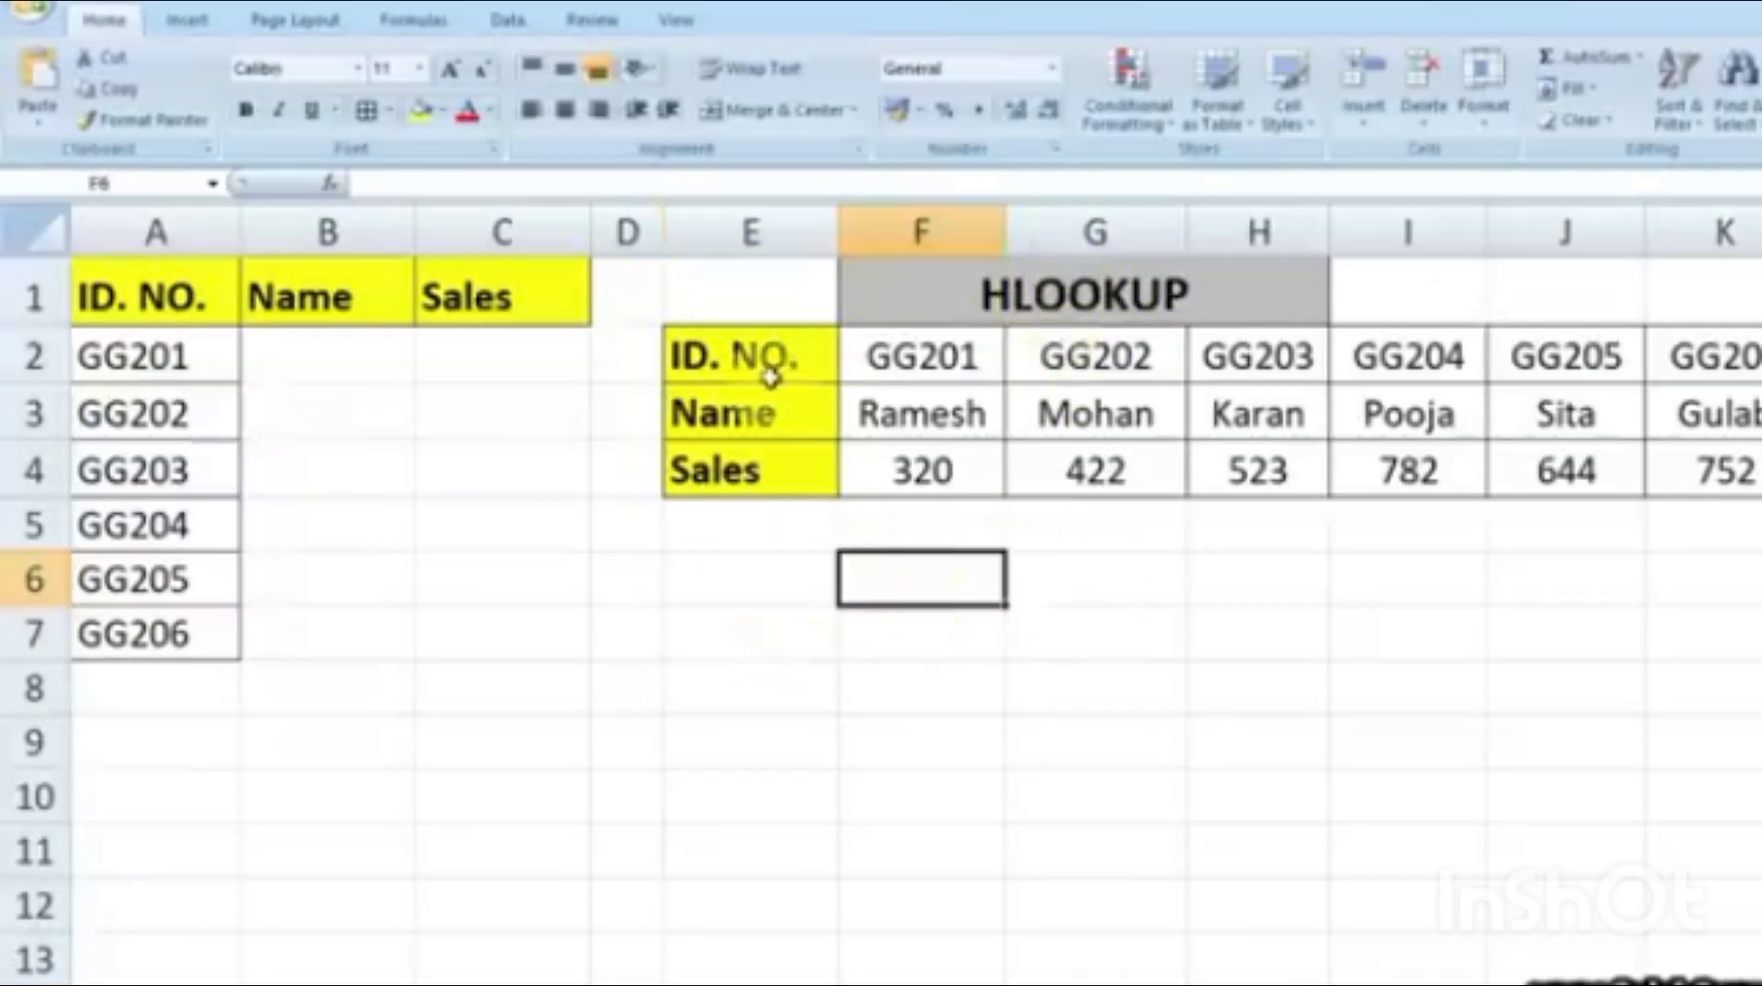
pyautogui.moveTo(755, 358); pyautogui.dragTo(1683, 467)
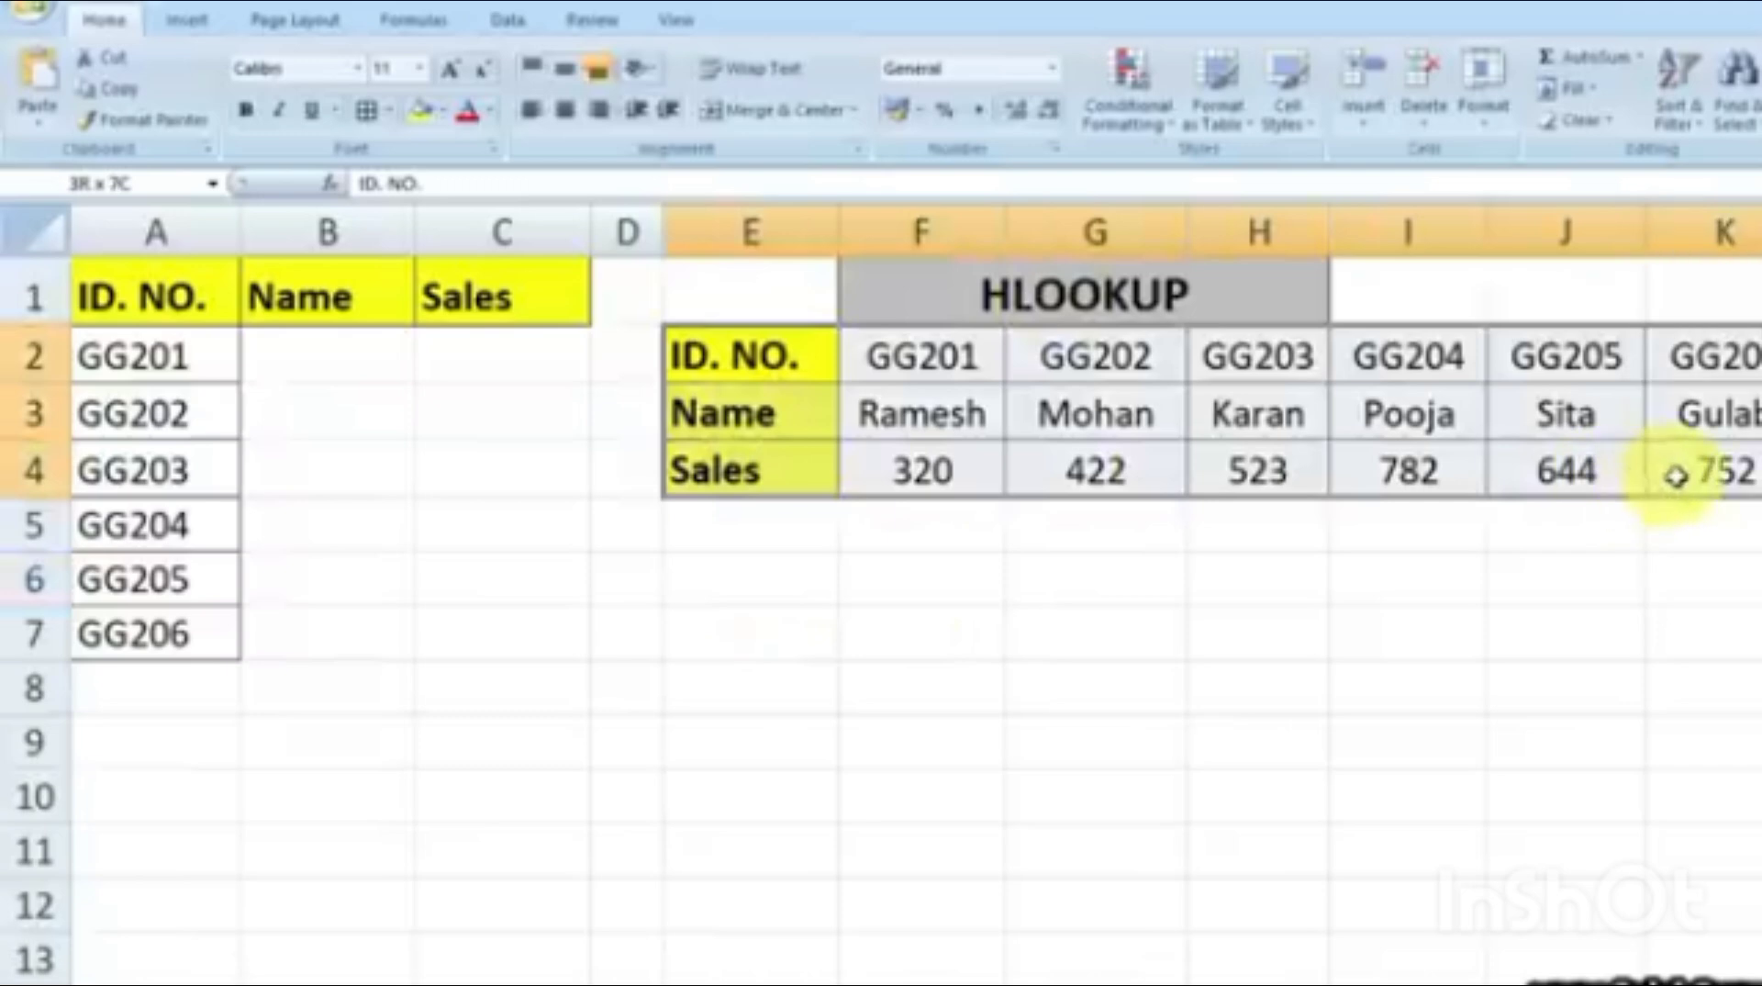
pyautogui.click(959, 613)
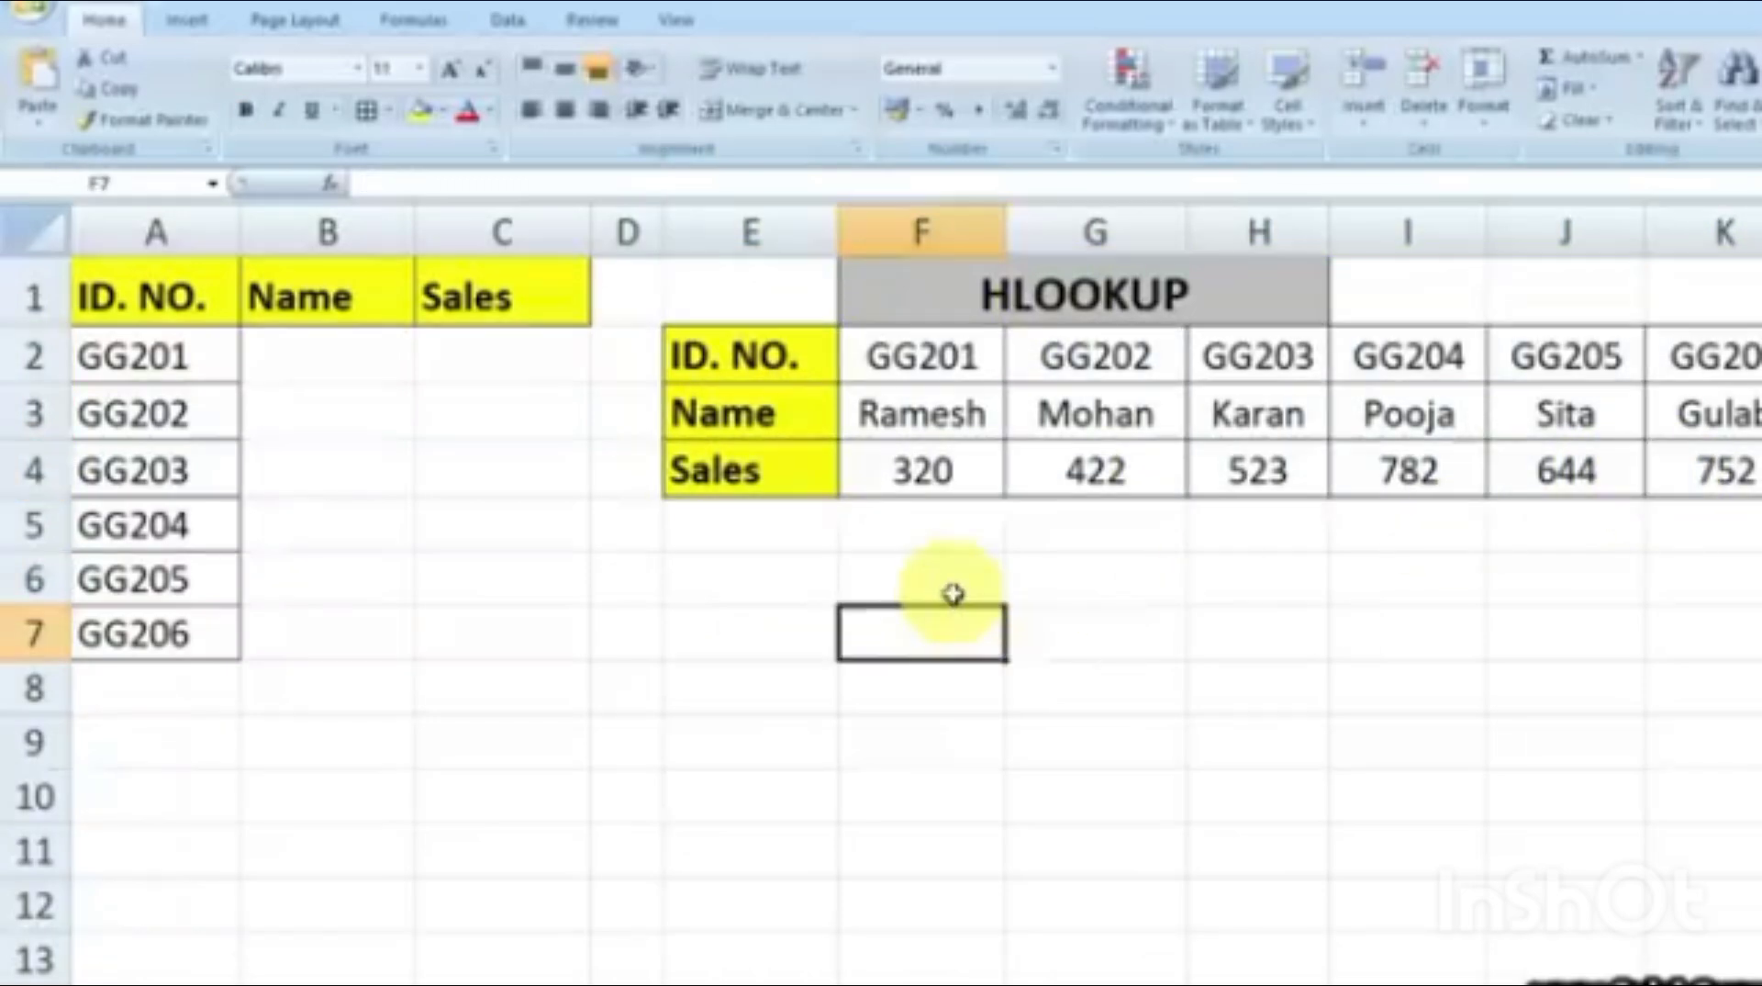
pyautogui.click(728, 358)
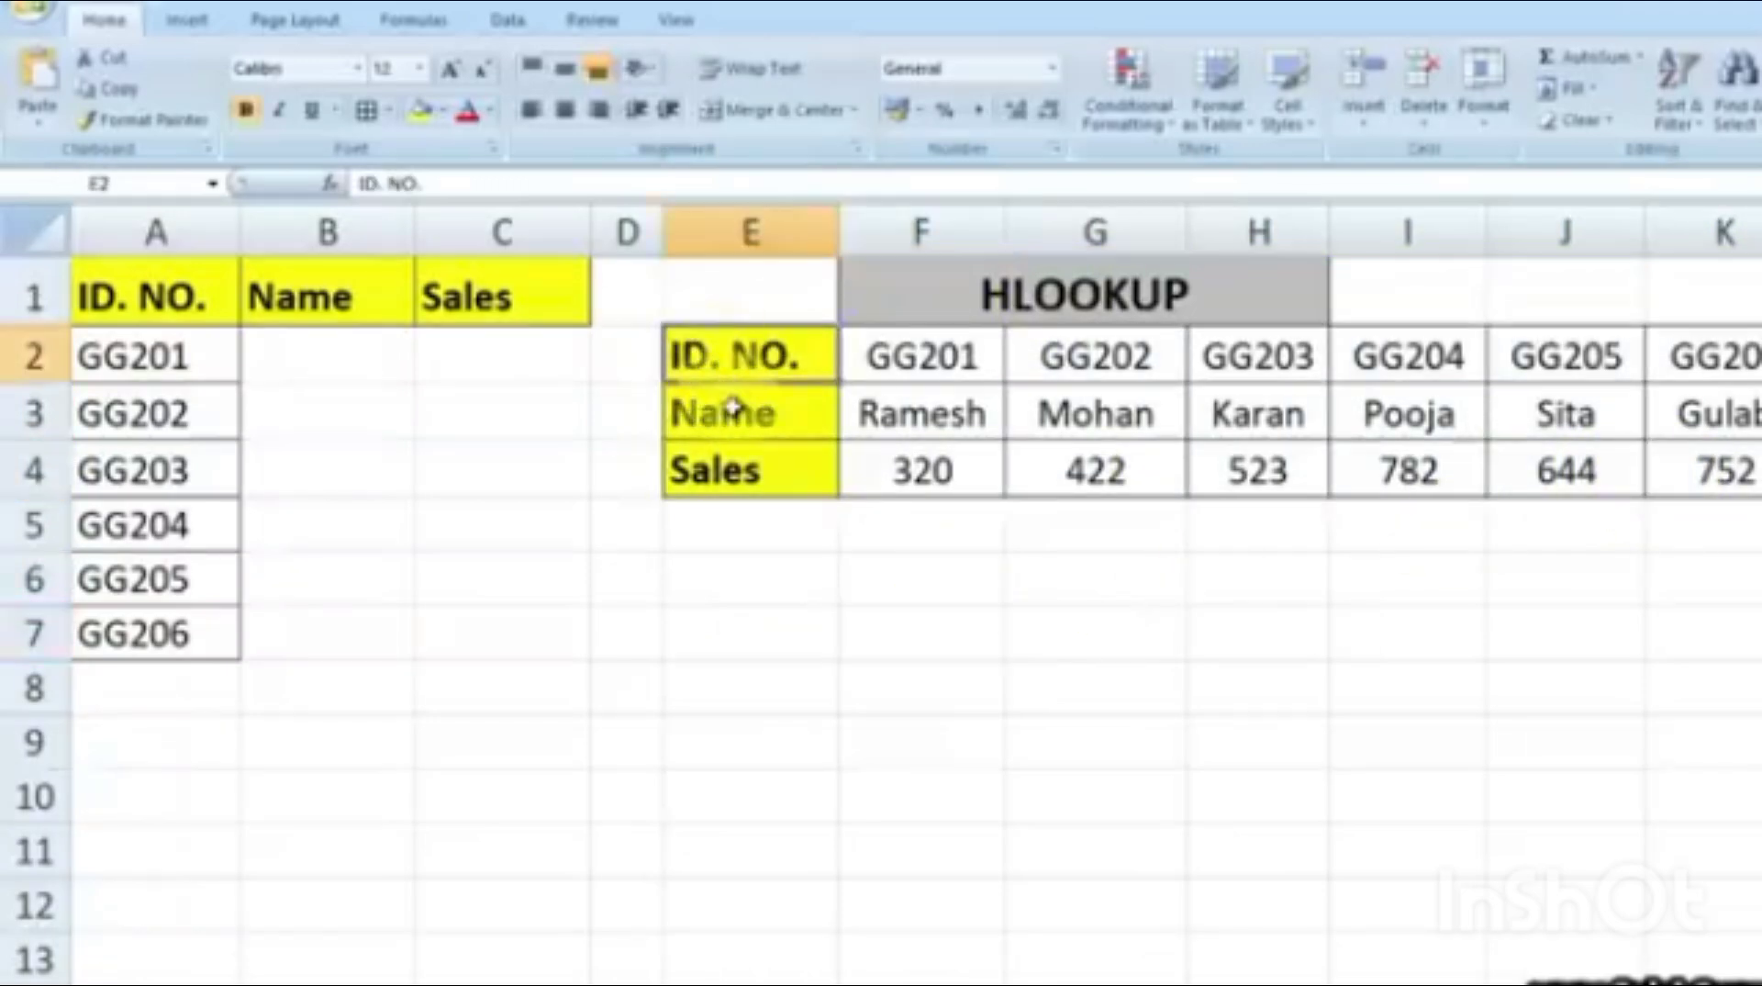
pyautogui.click(720, 406)
pyautogui.click(735, 471)
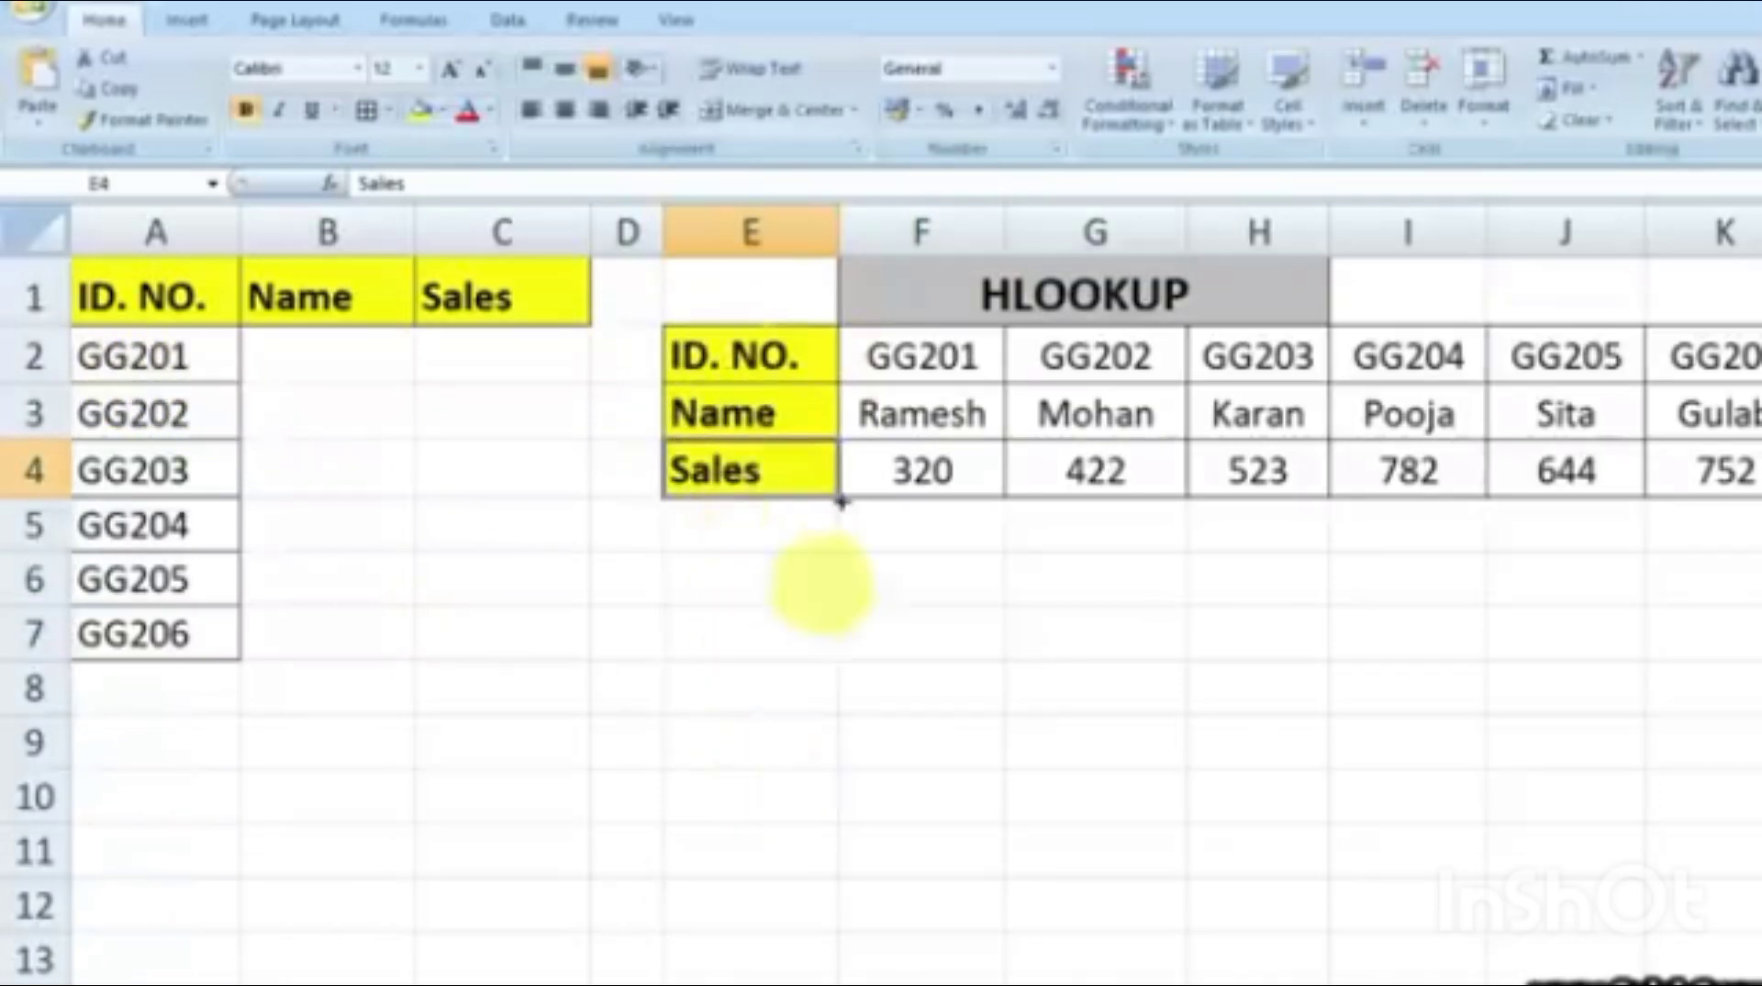
# Examine the extent of the horizontal lookup table E2:K4, both with and without its header column
pyautogui.moveTo(895, 351); pyautogui.dragTo(1725, 472)
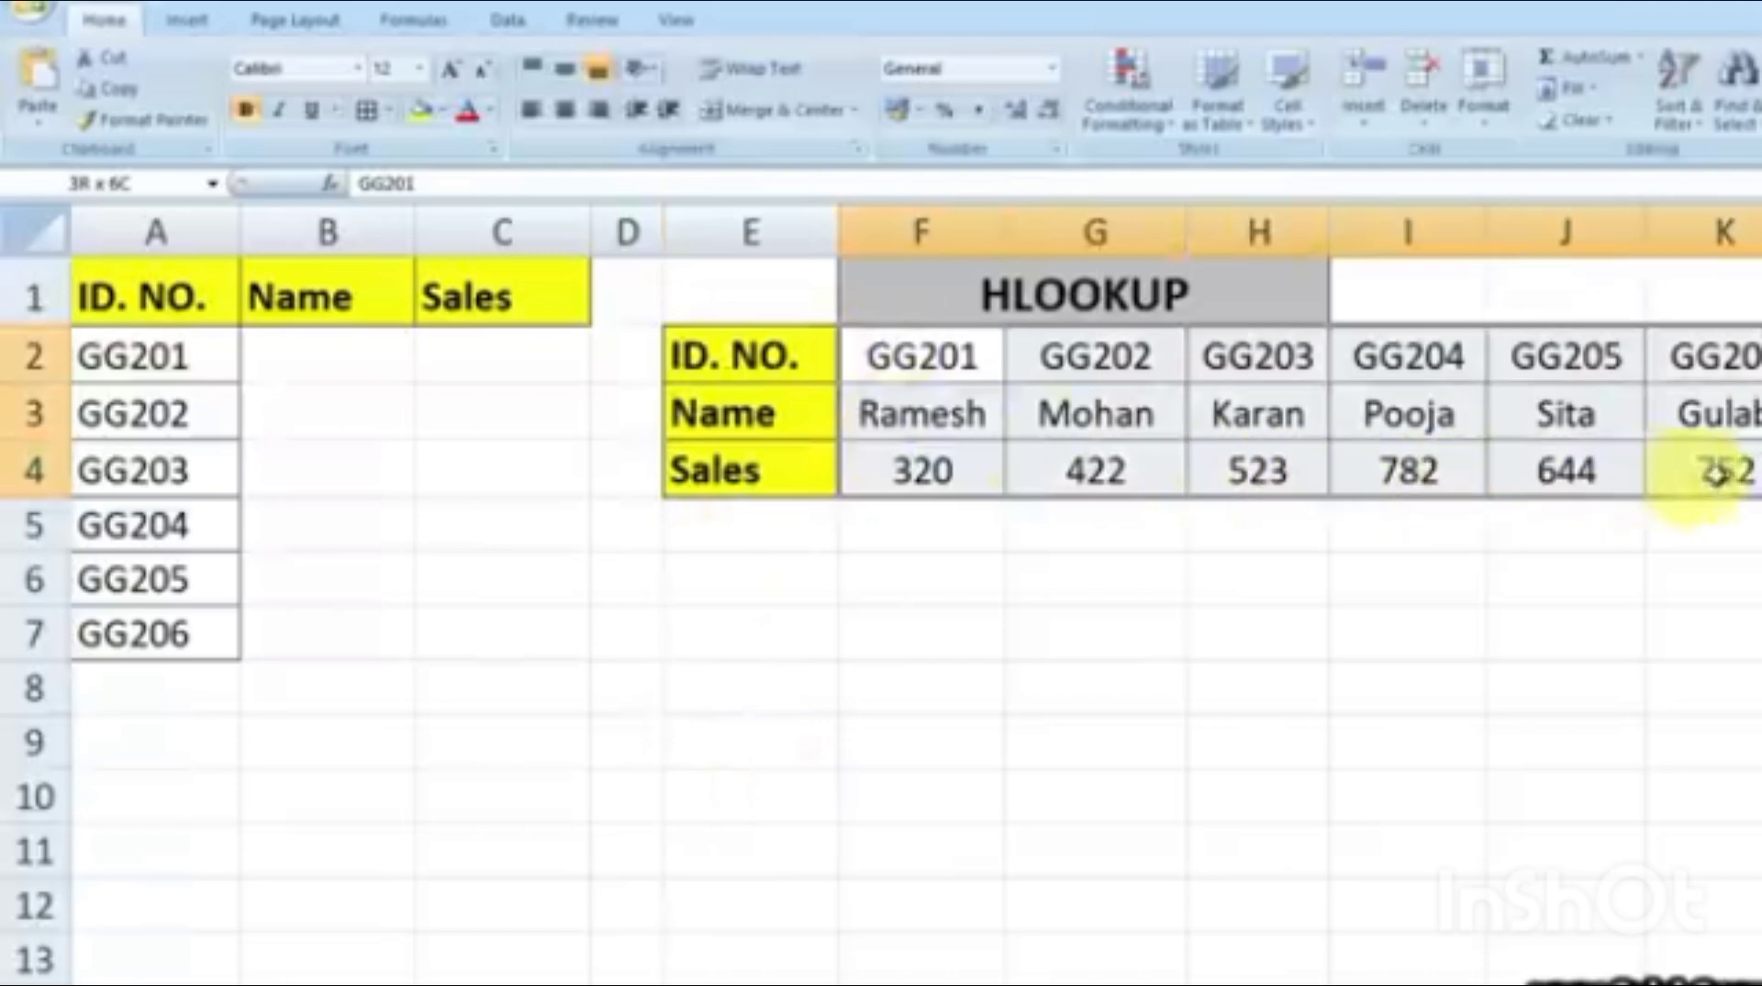
pyautogui.click(905, 346)
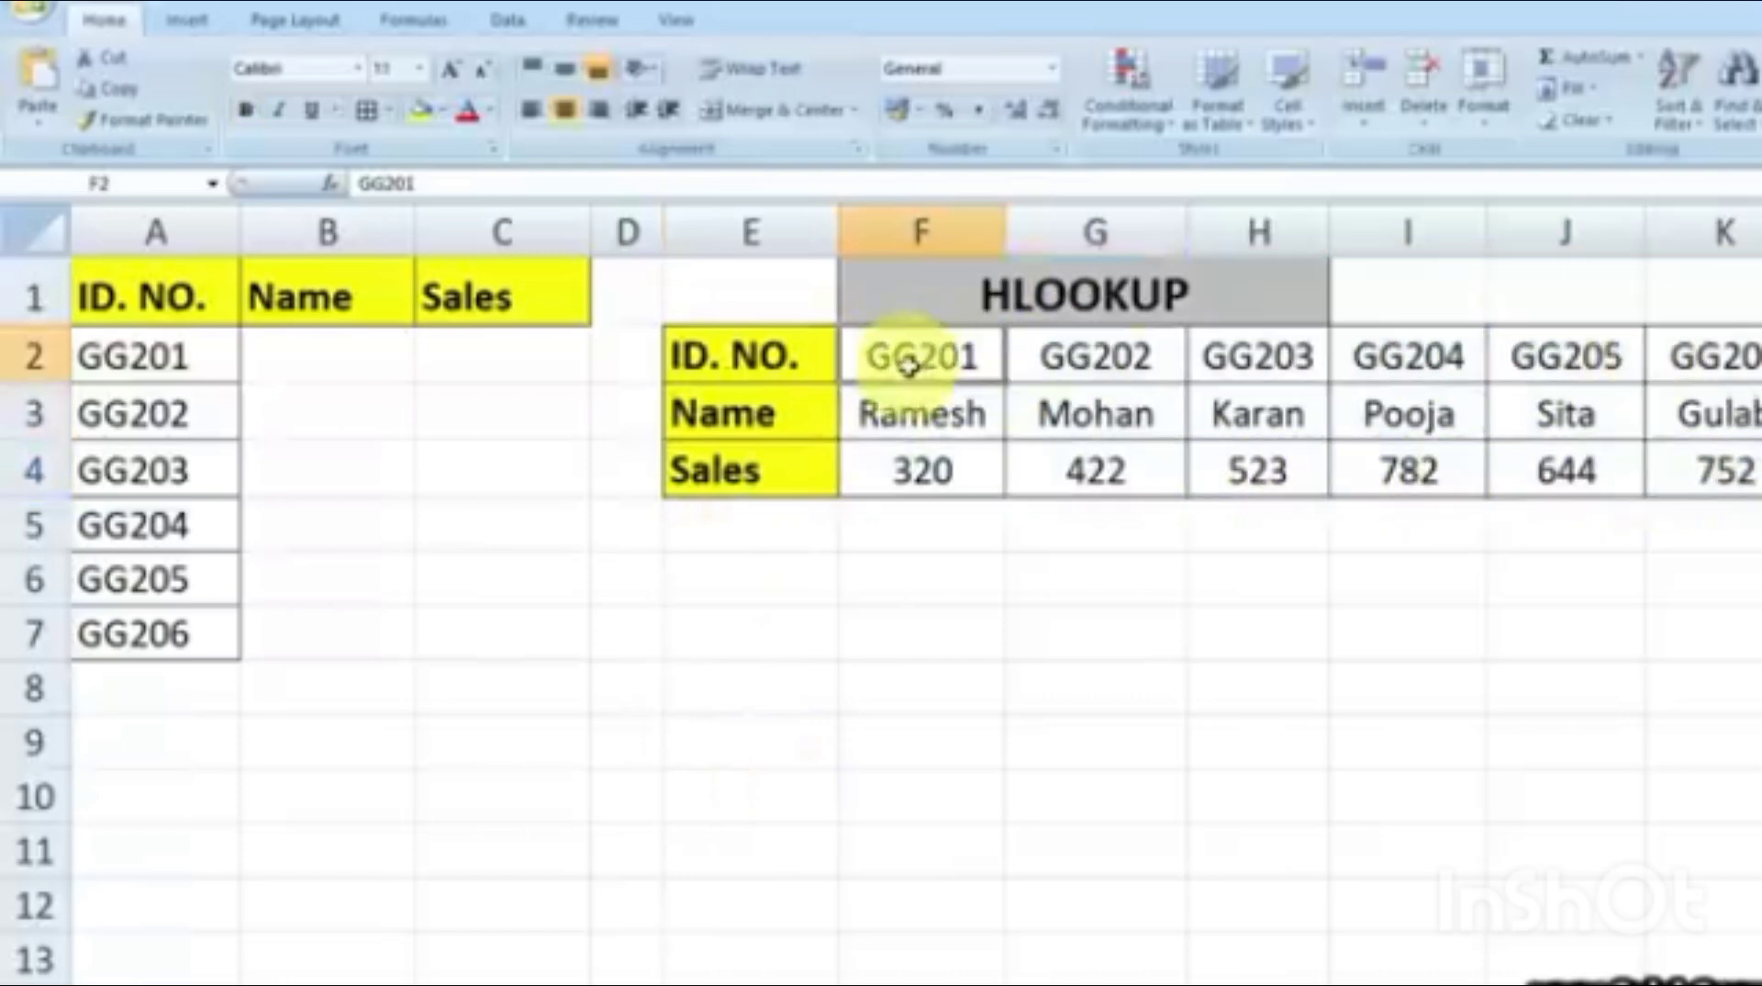
pyautogui.moveTo(728, 355); pyautogui.dragTo(1698, 459)
pyautogui.click(889, 571)
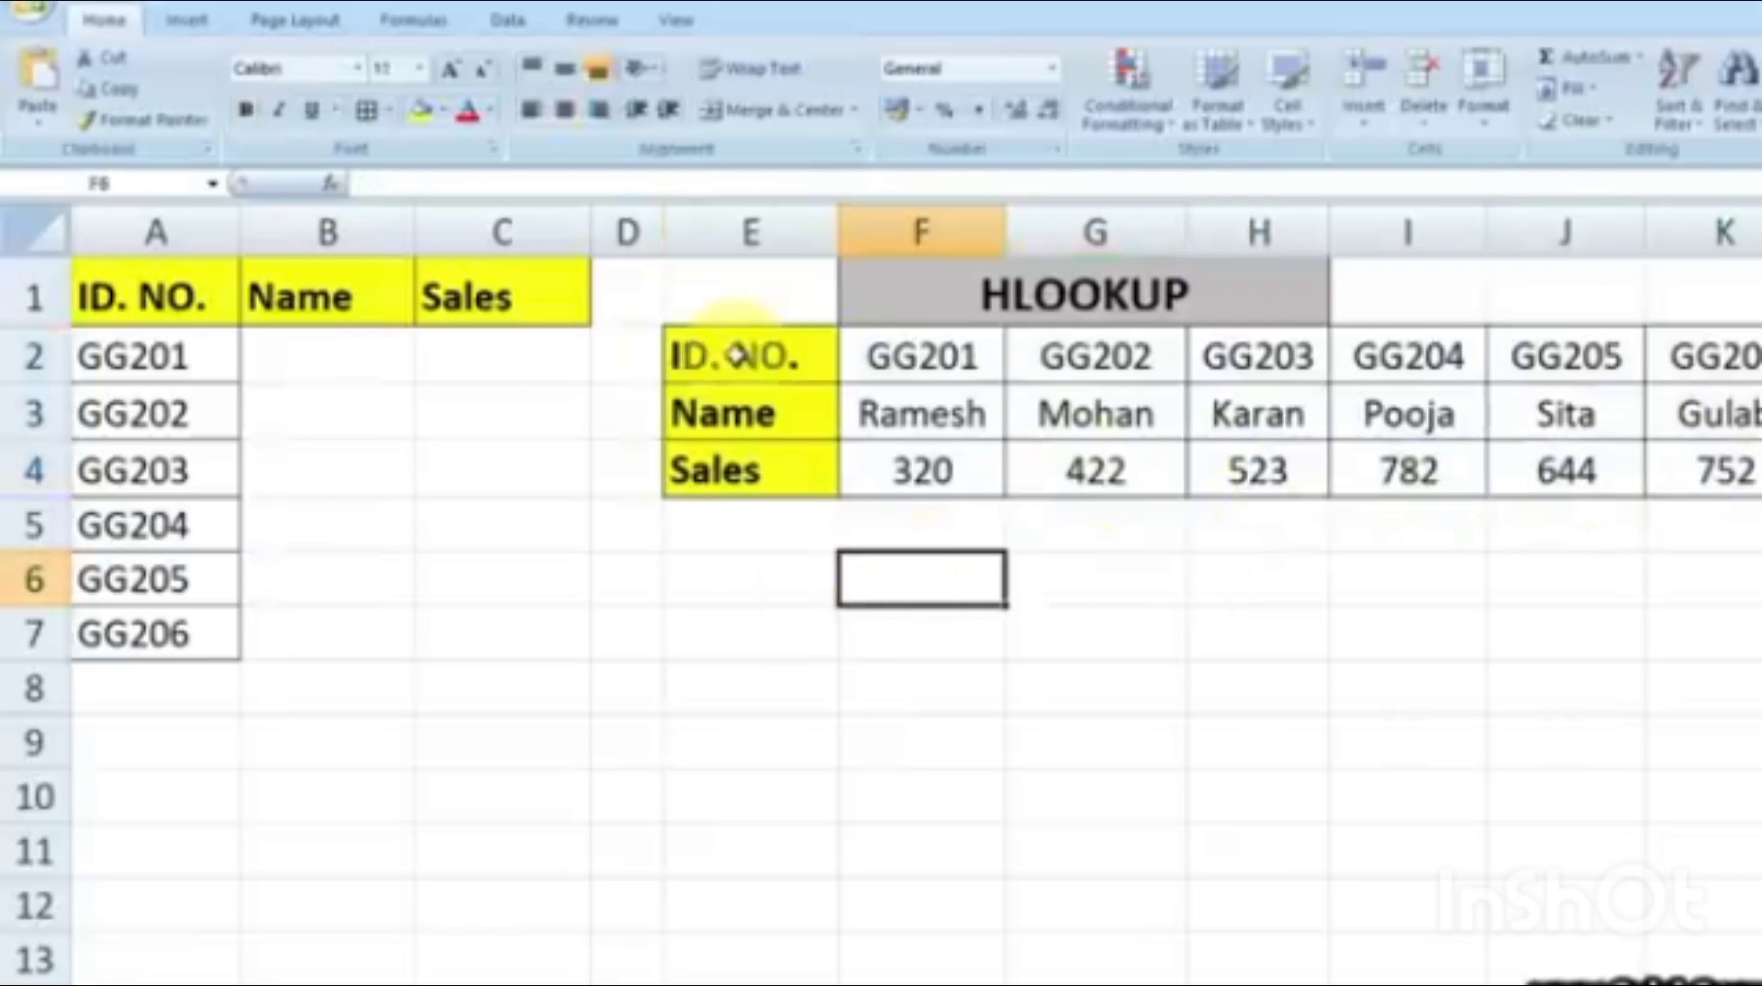
pyautogui.moveTo(737, 354); pyautogui.dragTo(1716, 464)
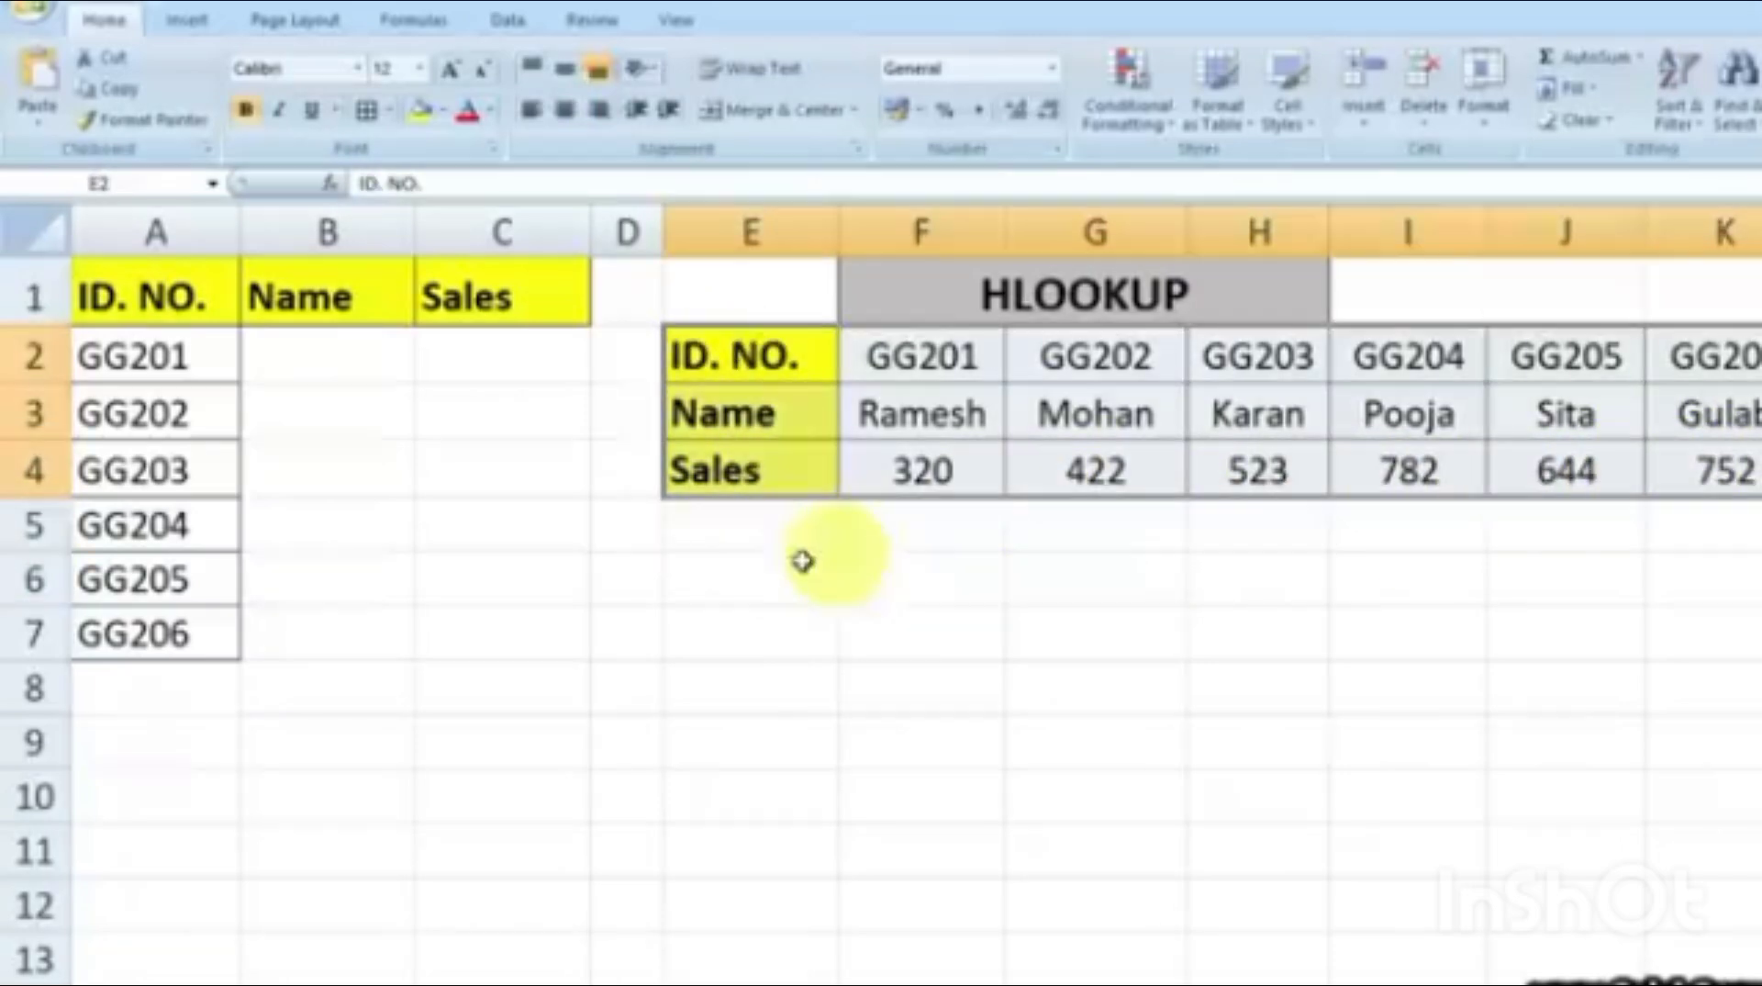
pyautogui.click(746, 571)
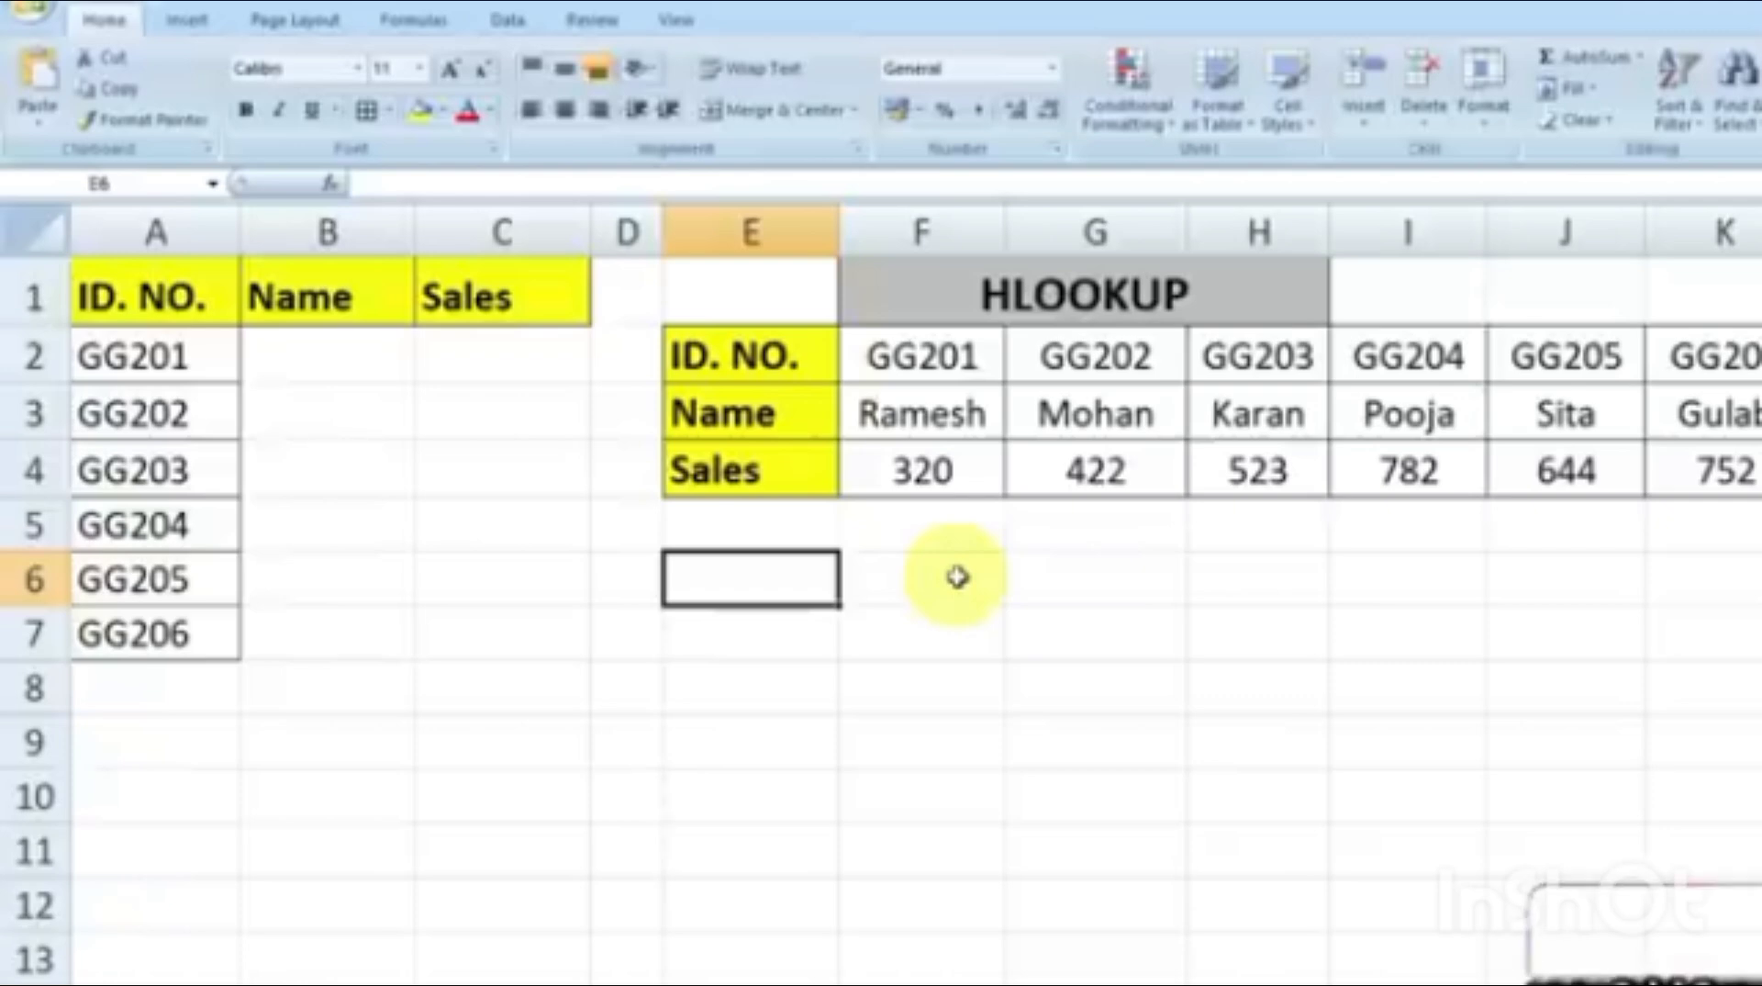
# Start an HLOOKUP formula in B2 with lookup value A2 and table array E2:K4
pyautogui.click(334, 362)
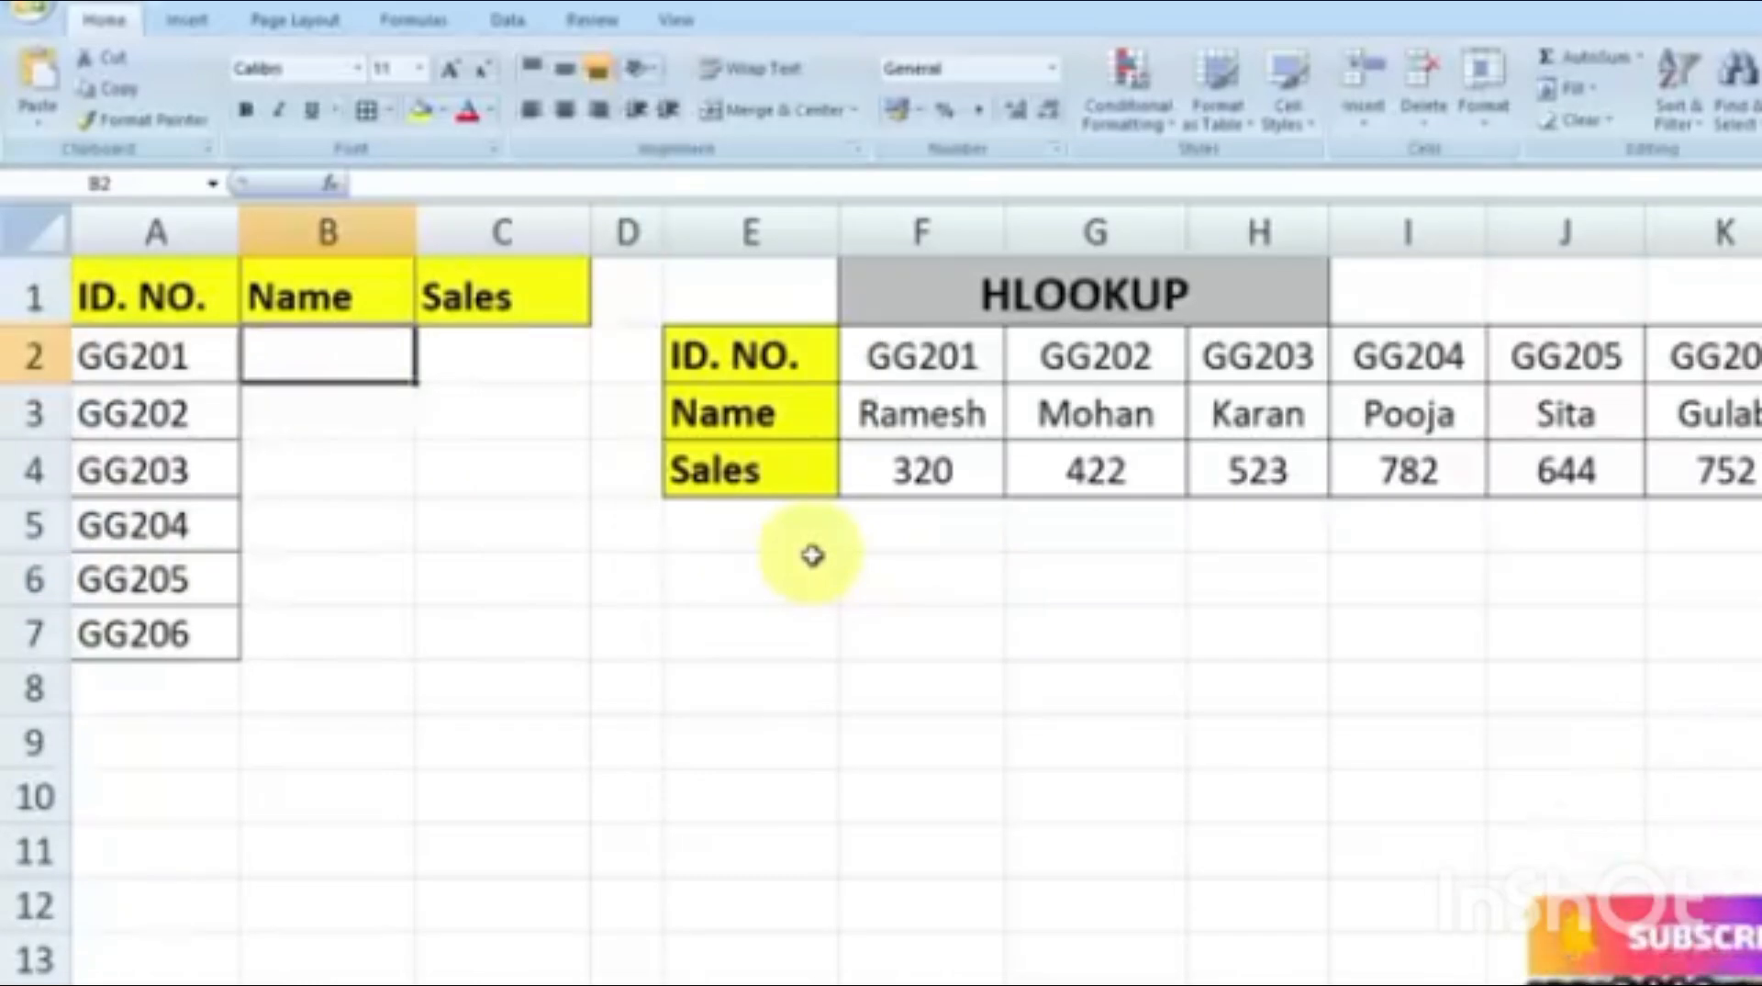
pyautogui.write('=HL')
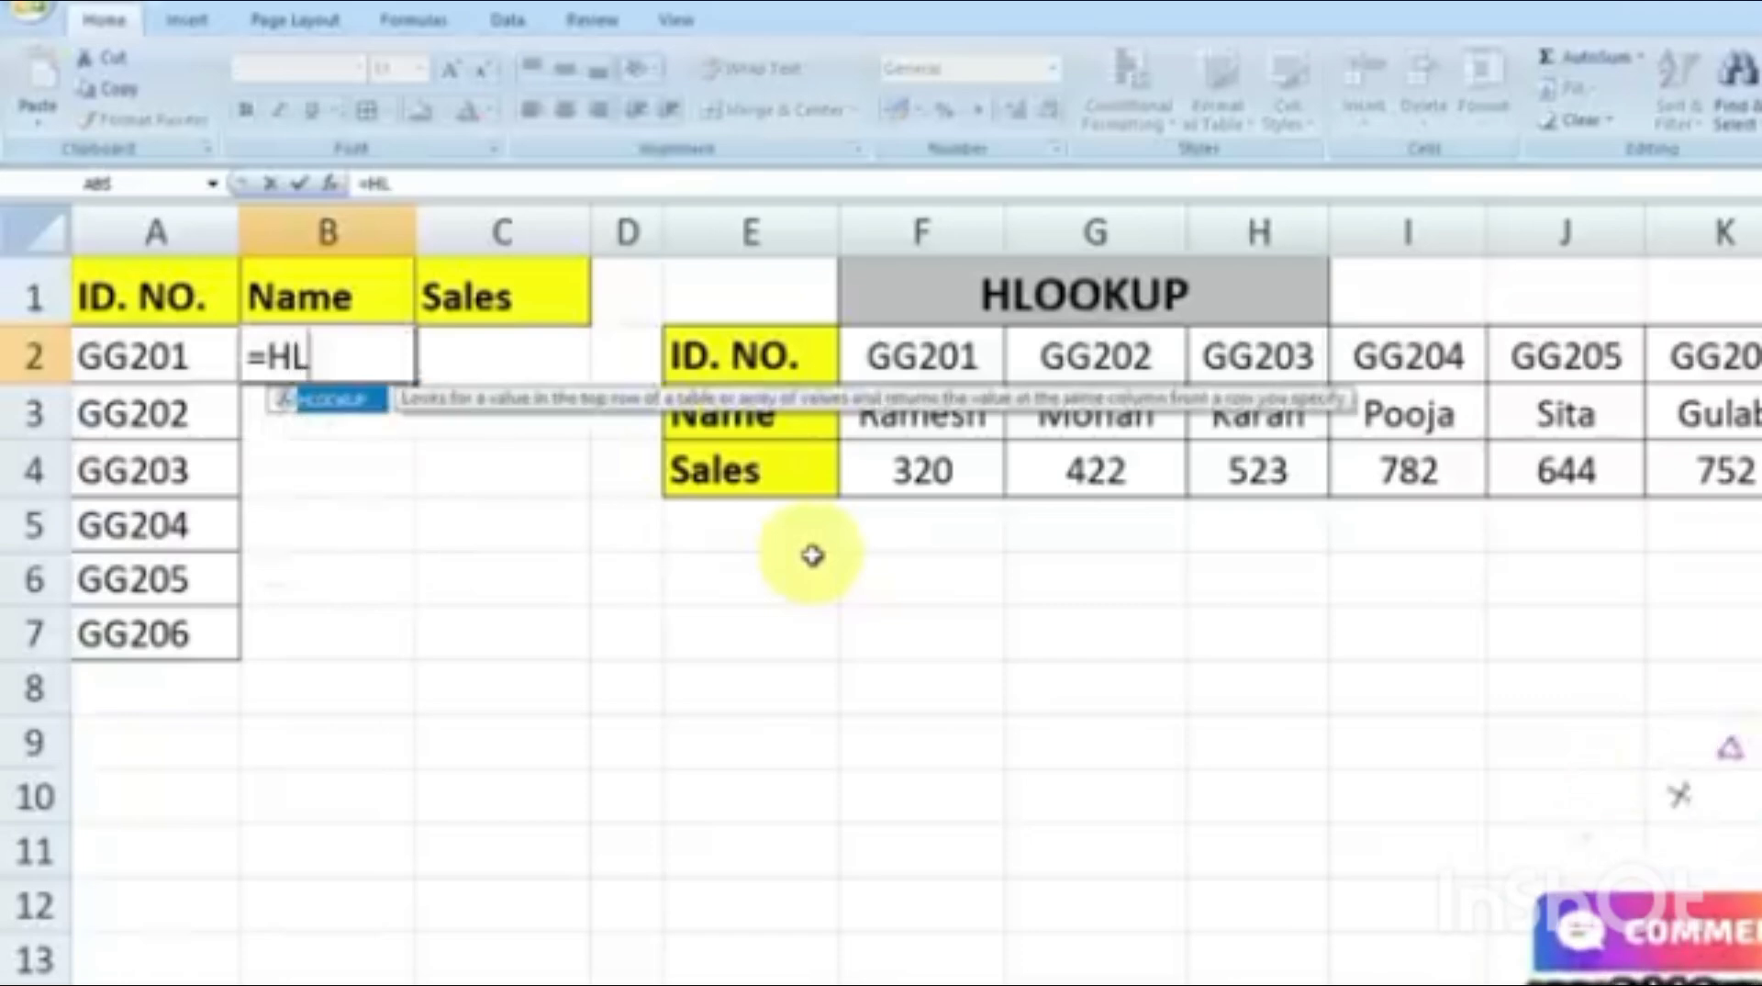
pyautogui.press('Tab')
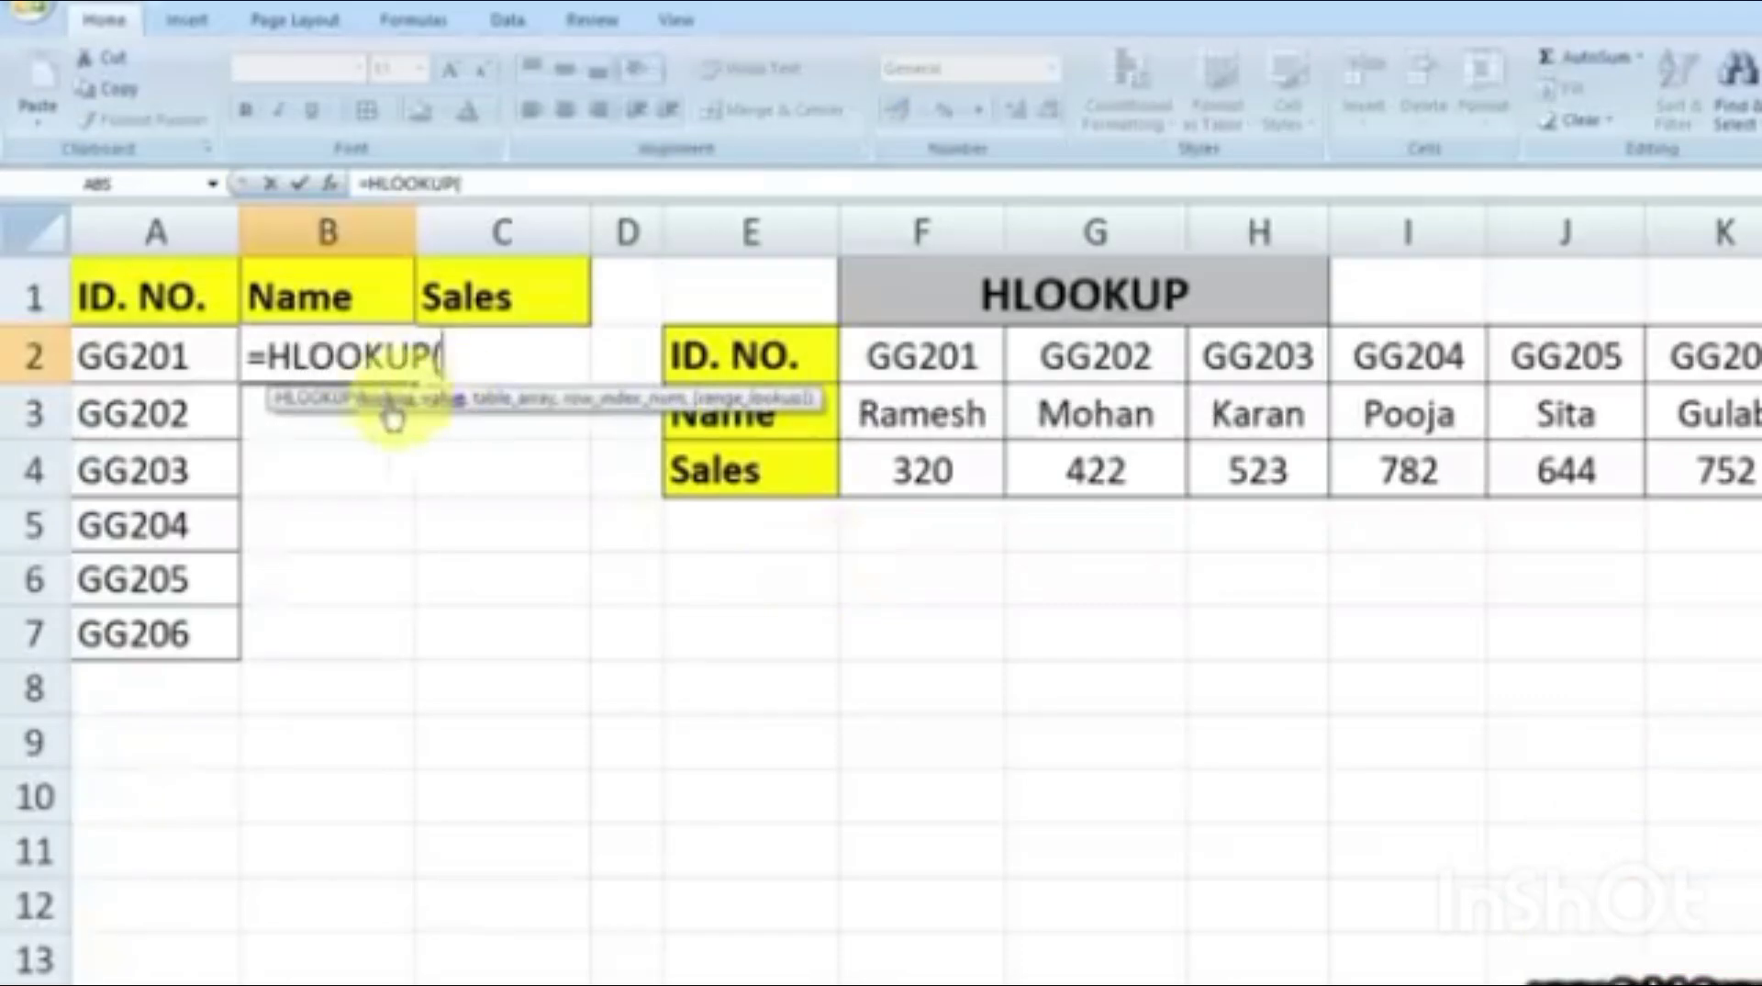
pyautogui.click(129, 361)
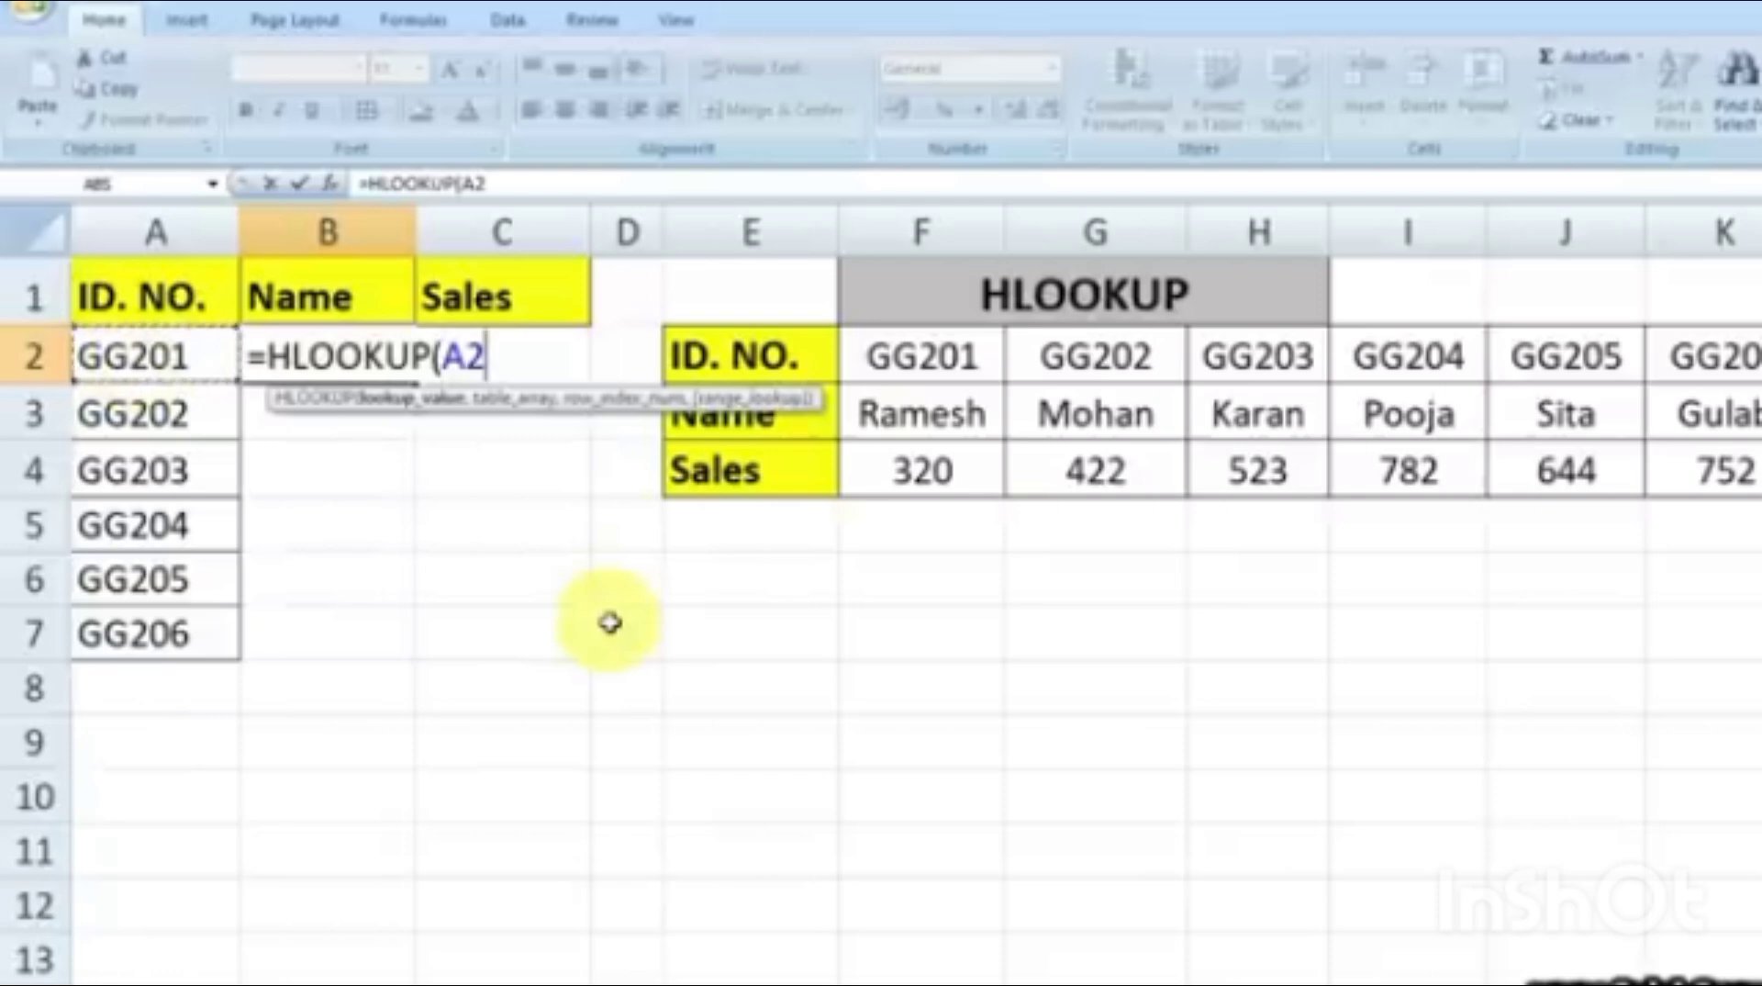
pyautogui.write(',')
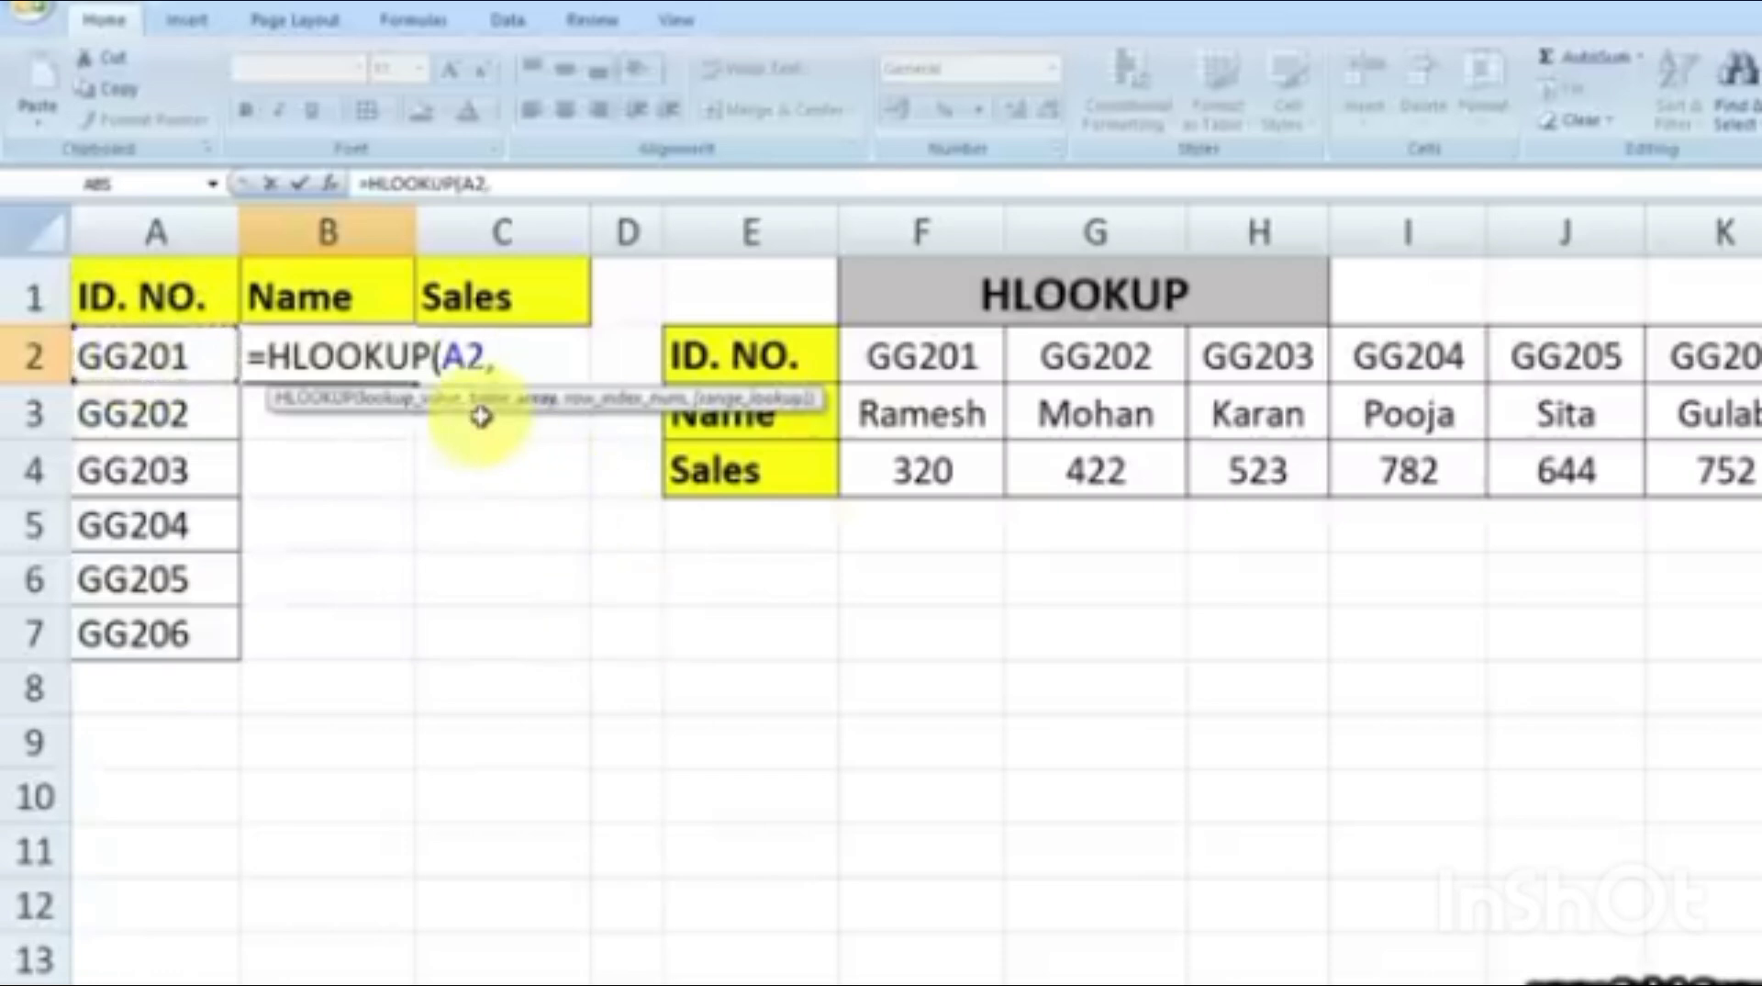
pyautogui.moveTo(799, 356); pyautogui.dragTo(1725, 470)
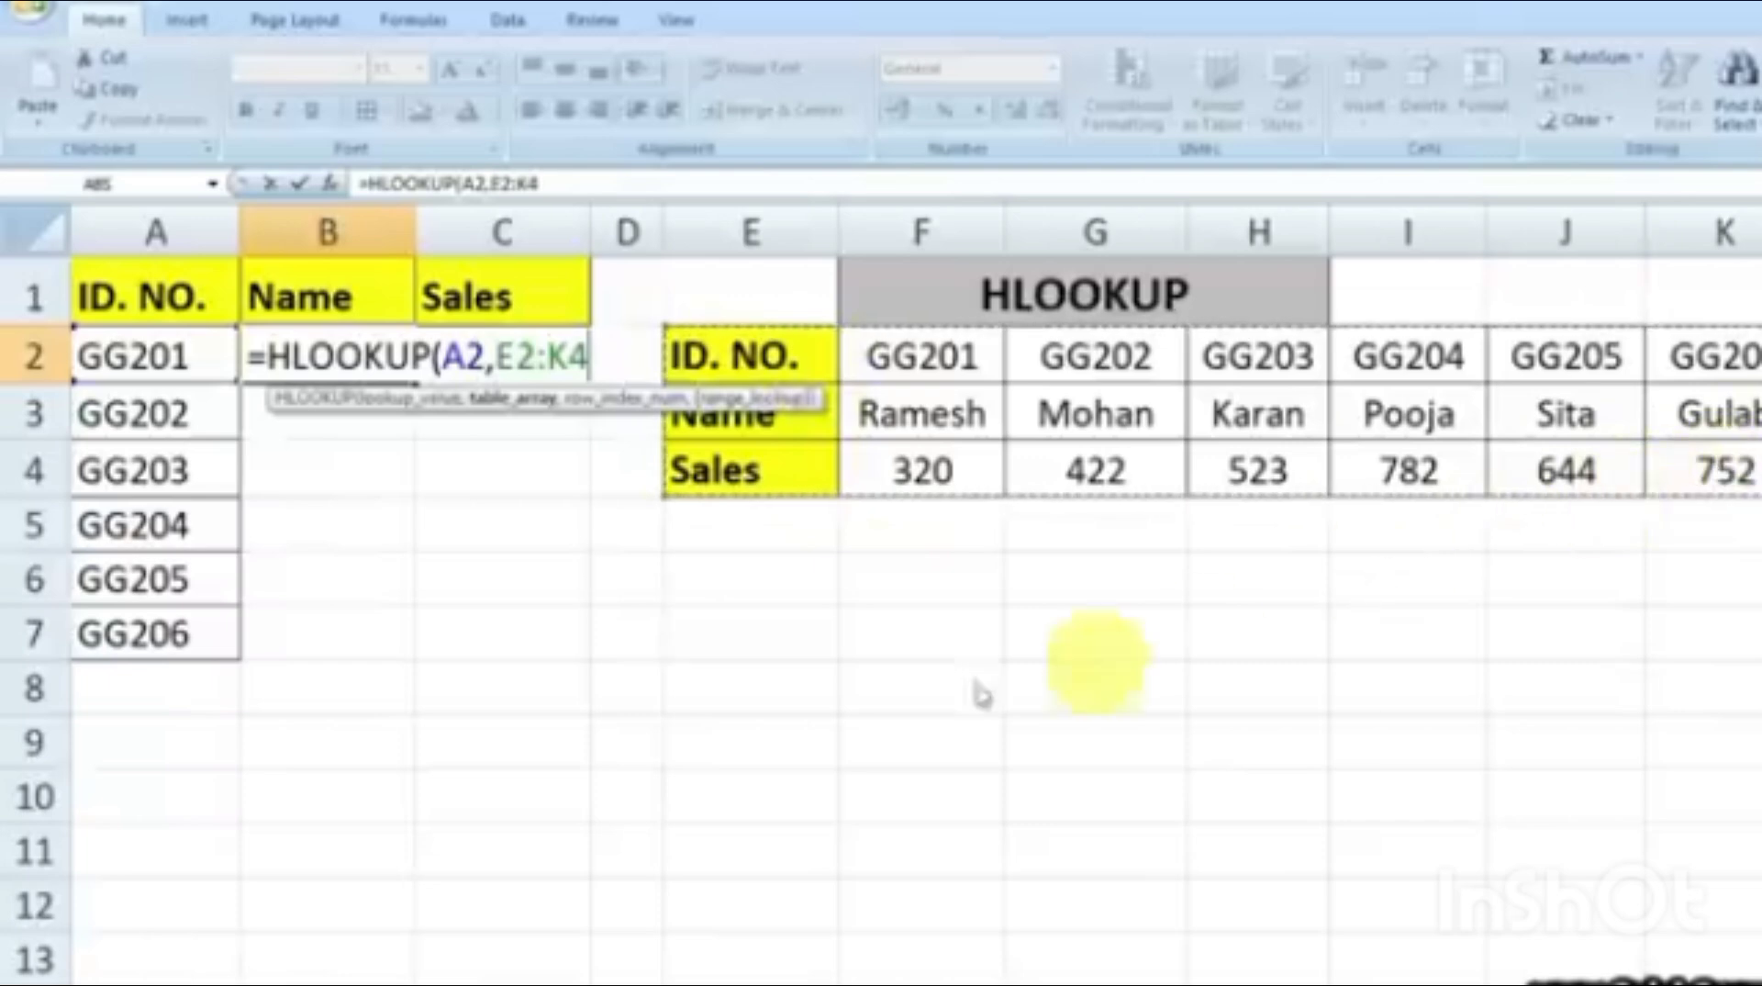
# Complete the B2 HLOOKUP with row index 2 and range lookup 0, and fill it down to B7
pyautogui.write(',')
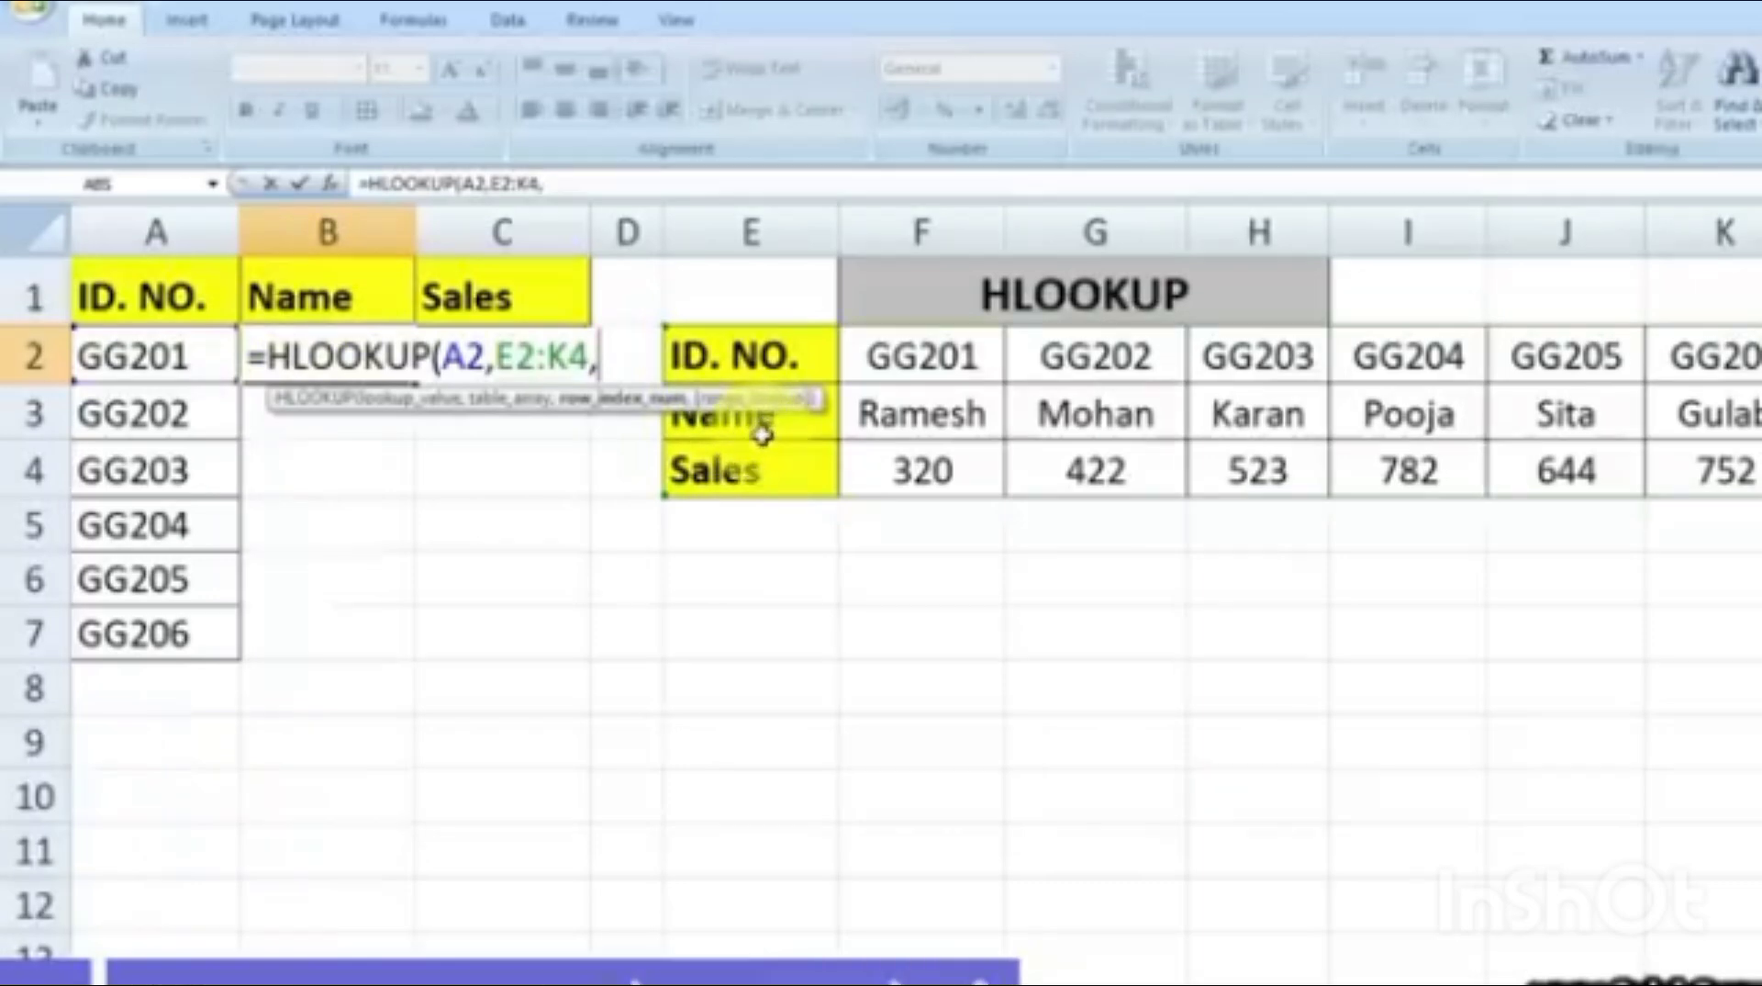
pyautogui.write('2')
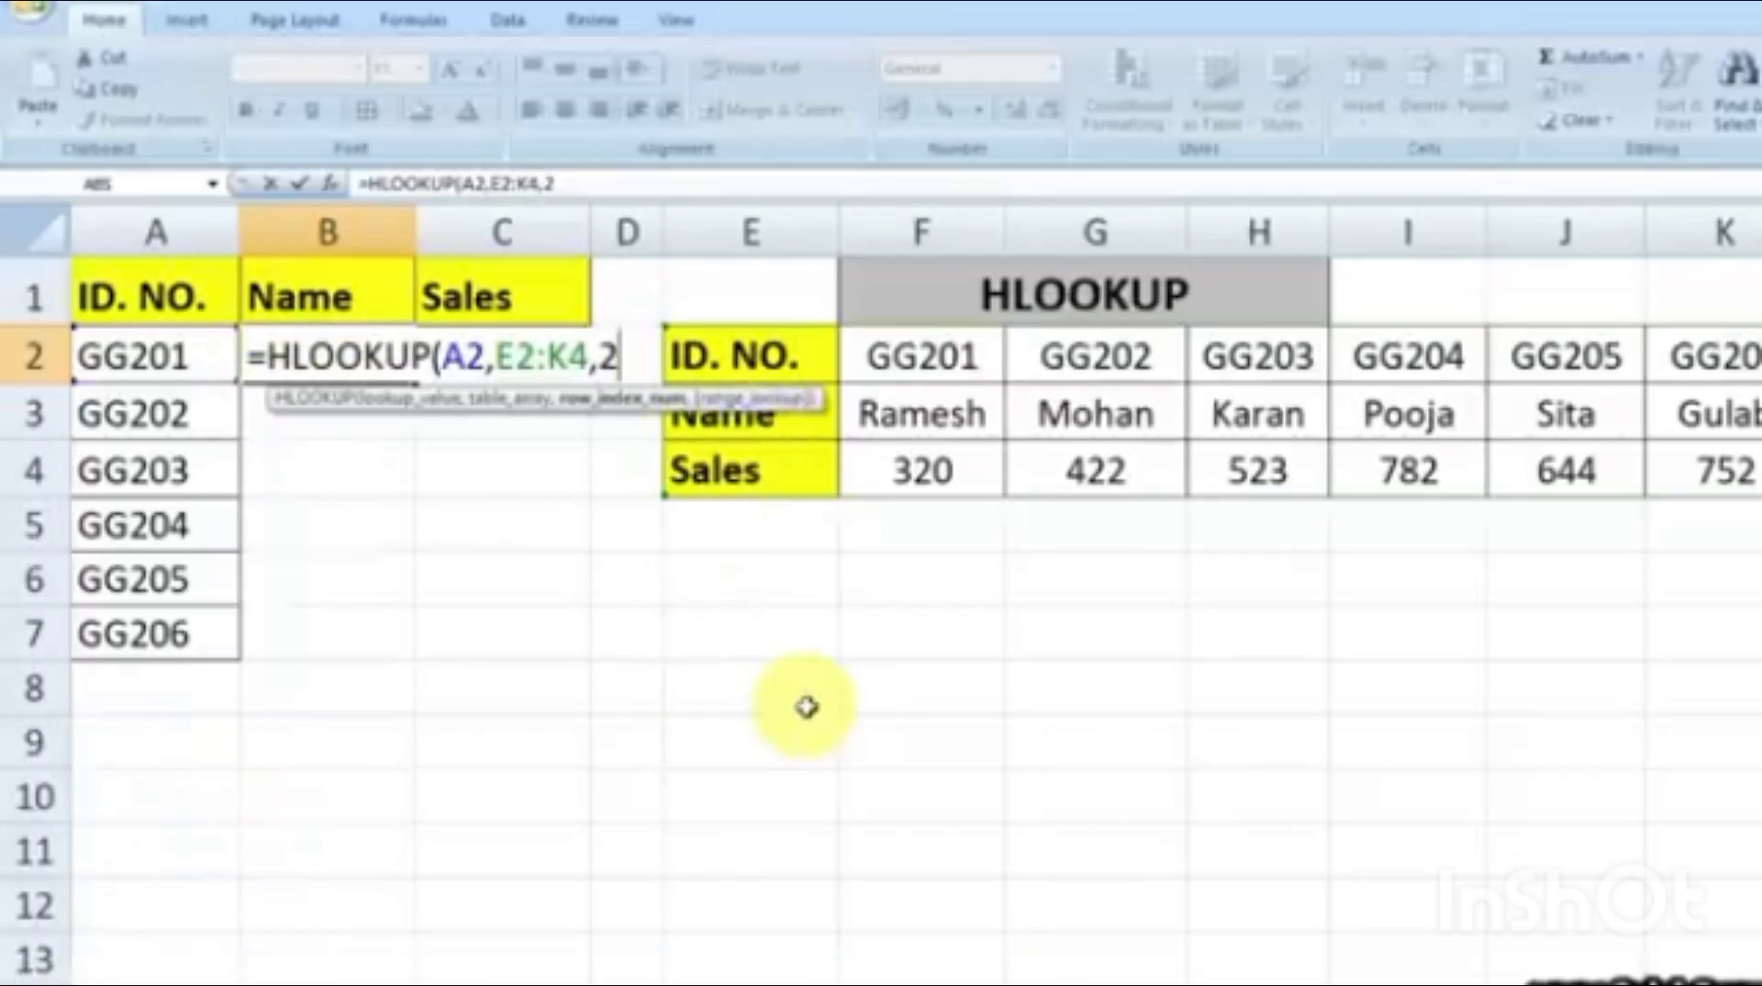
pyautogui.write(',')
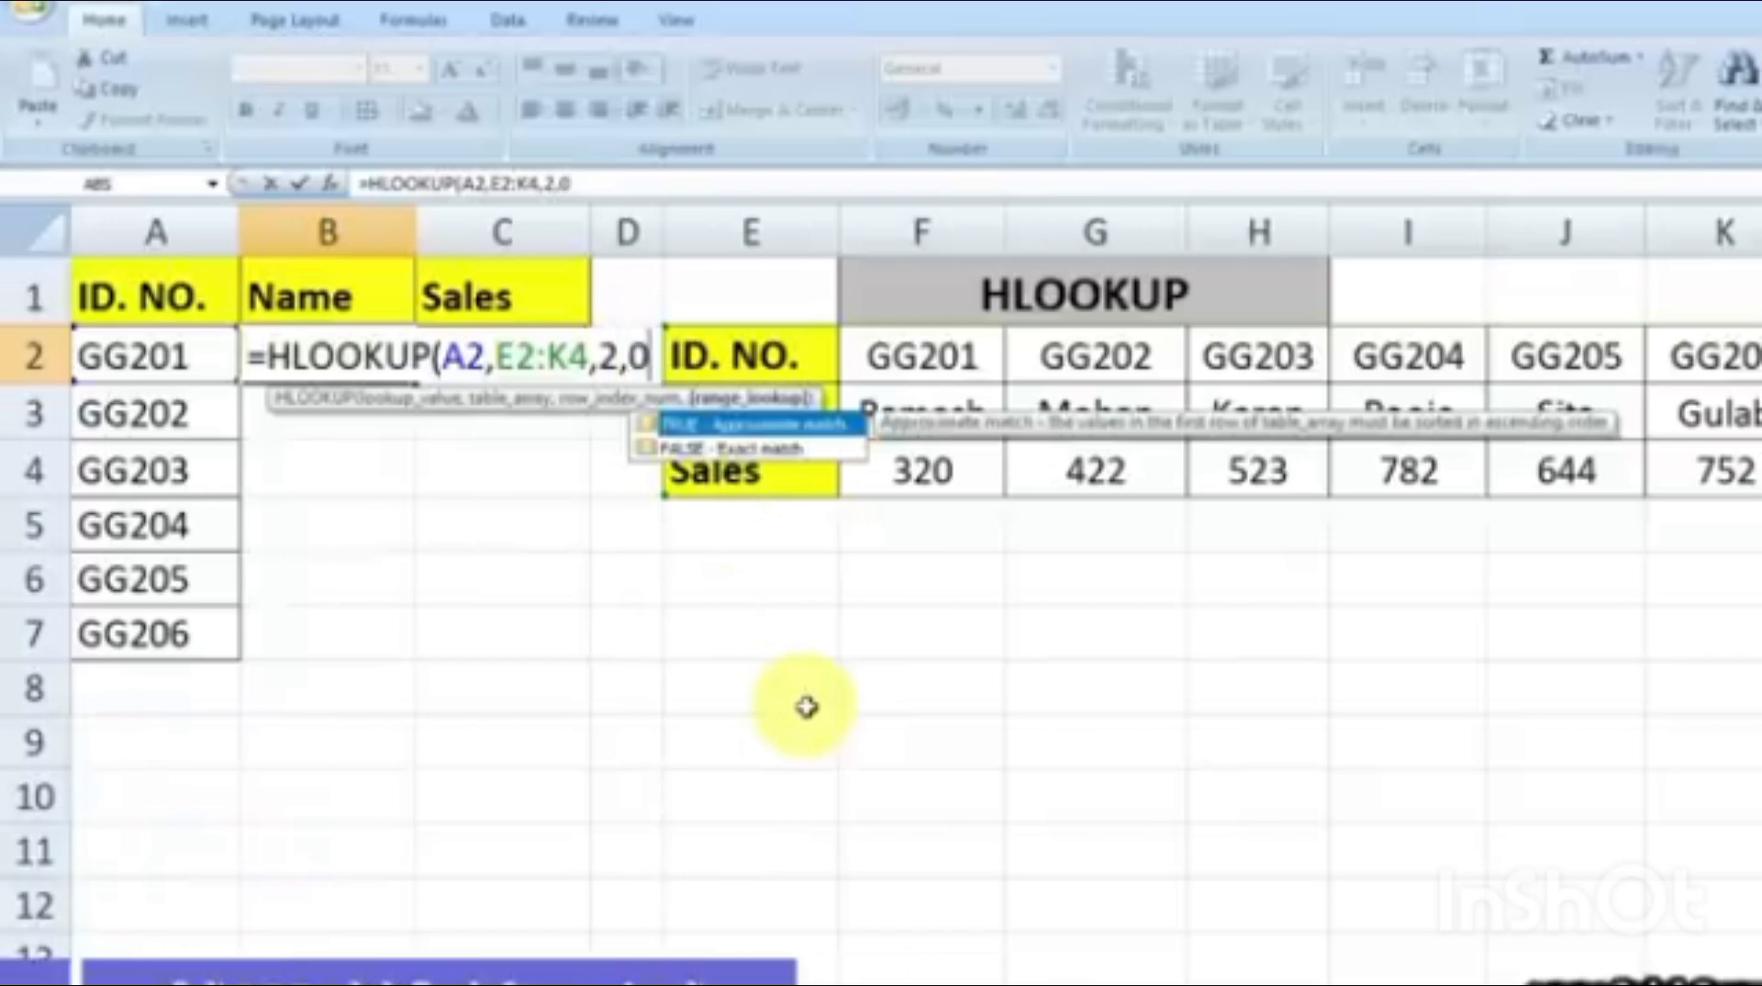
pyautogui.write('0')
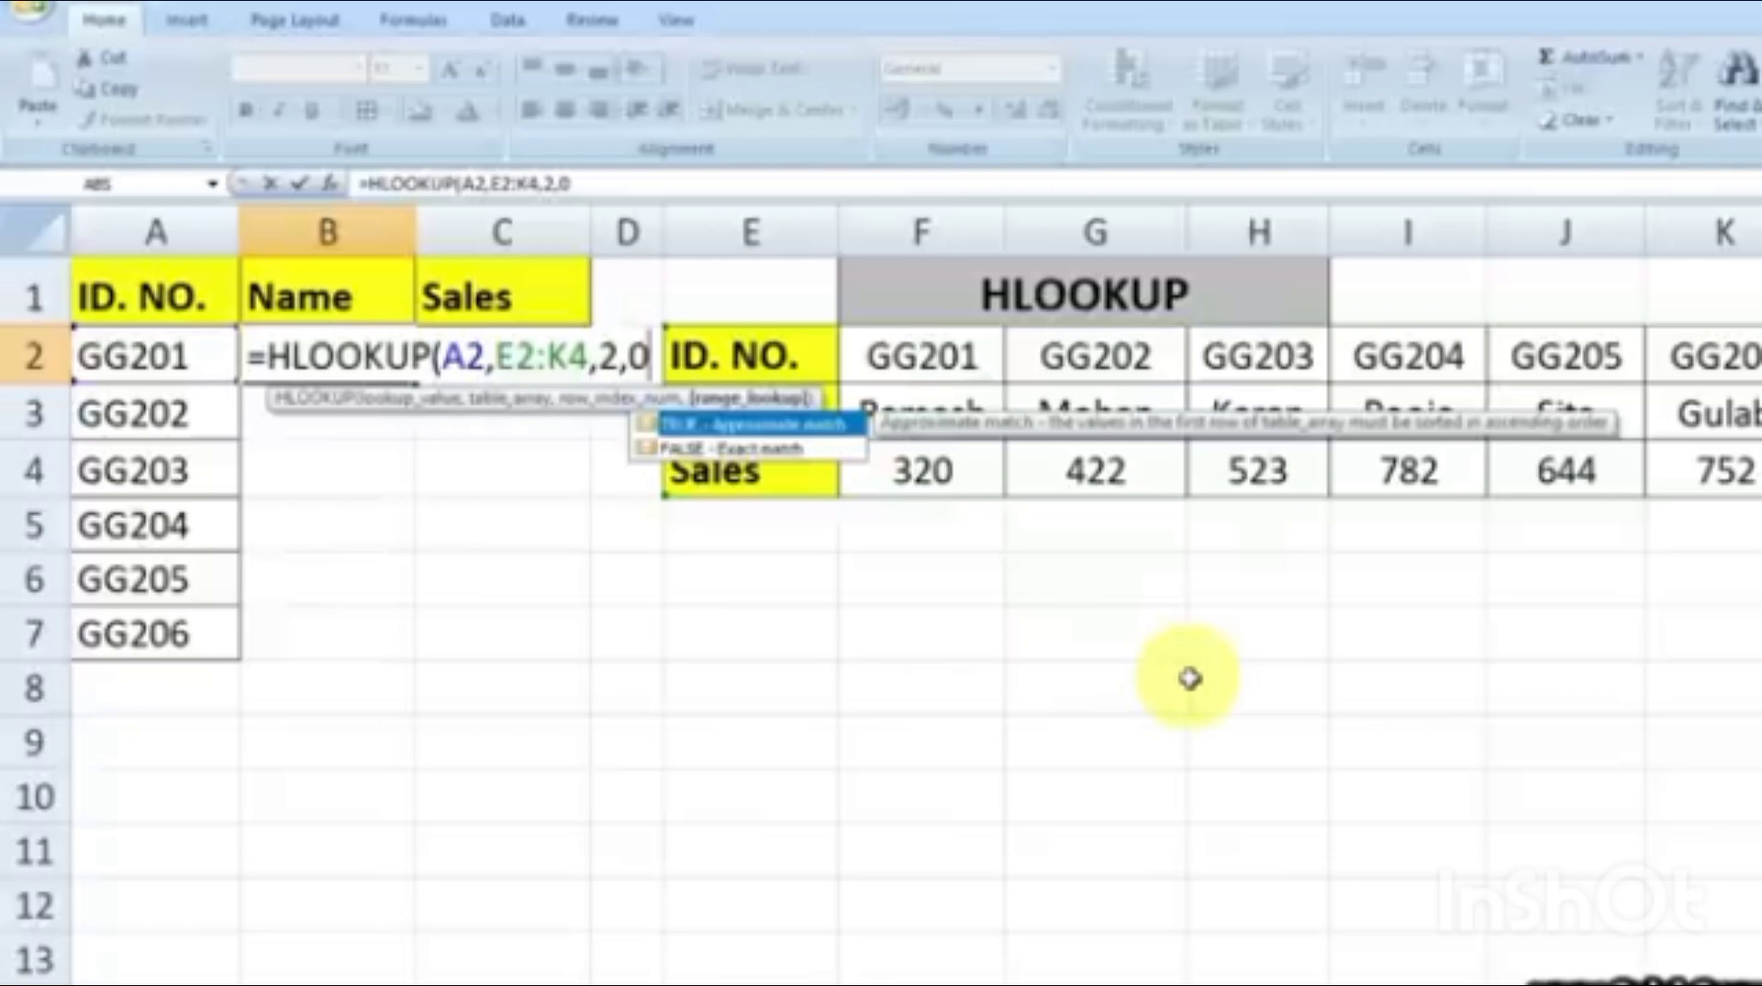
pyautogui.write(')')
pyautogui.press('Return')
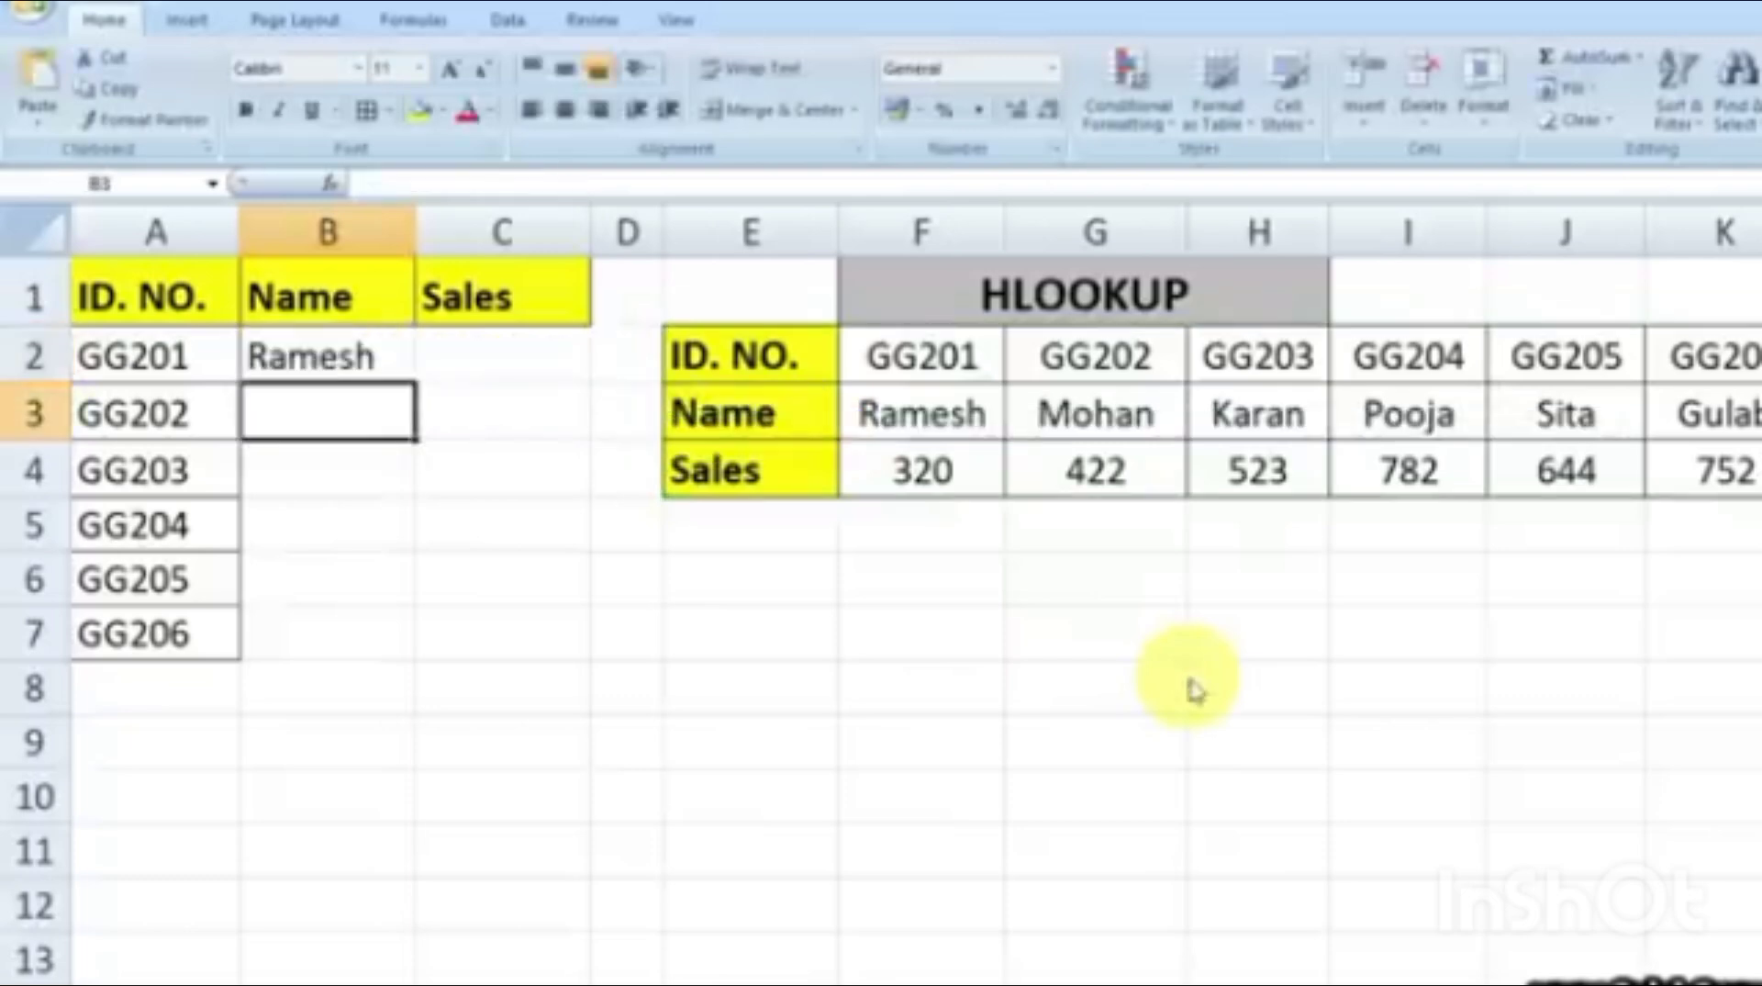
pyautogui.click(309, 356)
pyautogui.moveTo(413, 381); pyautogui.dragTo(404, 637)
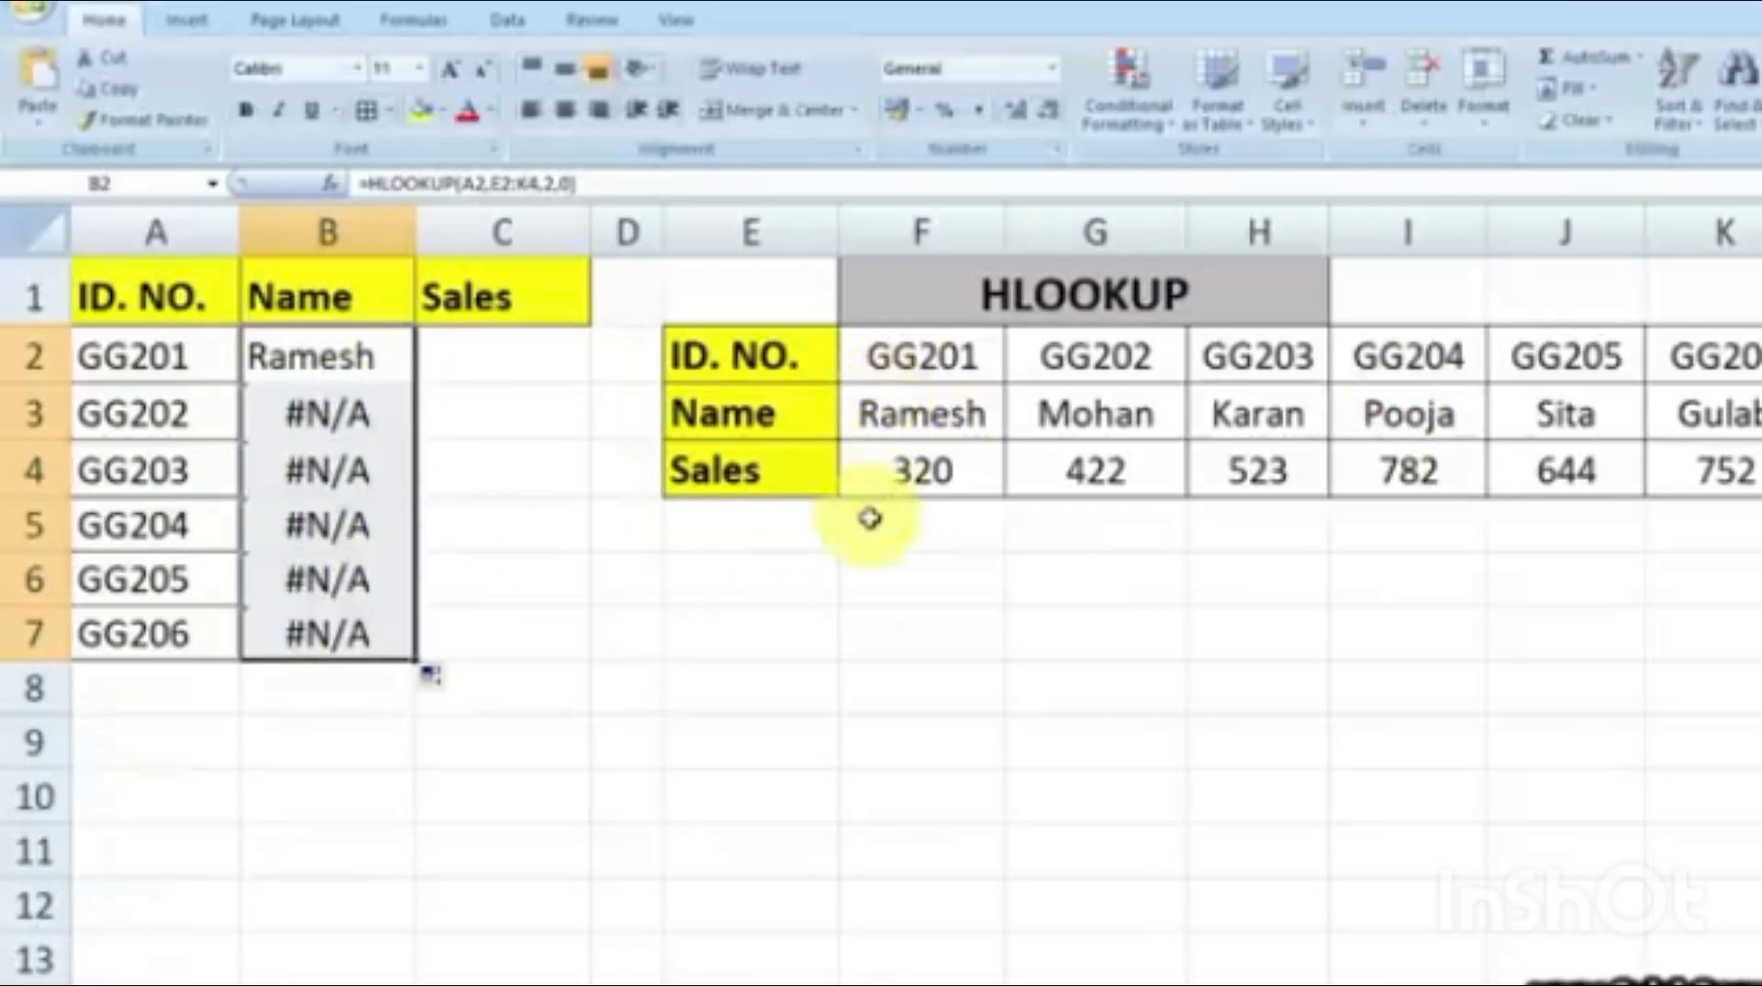
# Make the table array in the B2 HLOOKUP formula absolute as $E$2:$K$4
pyautogui.click(345, 358)
pyautogui.doubleClick(345, 358)
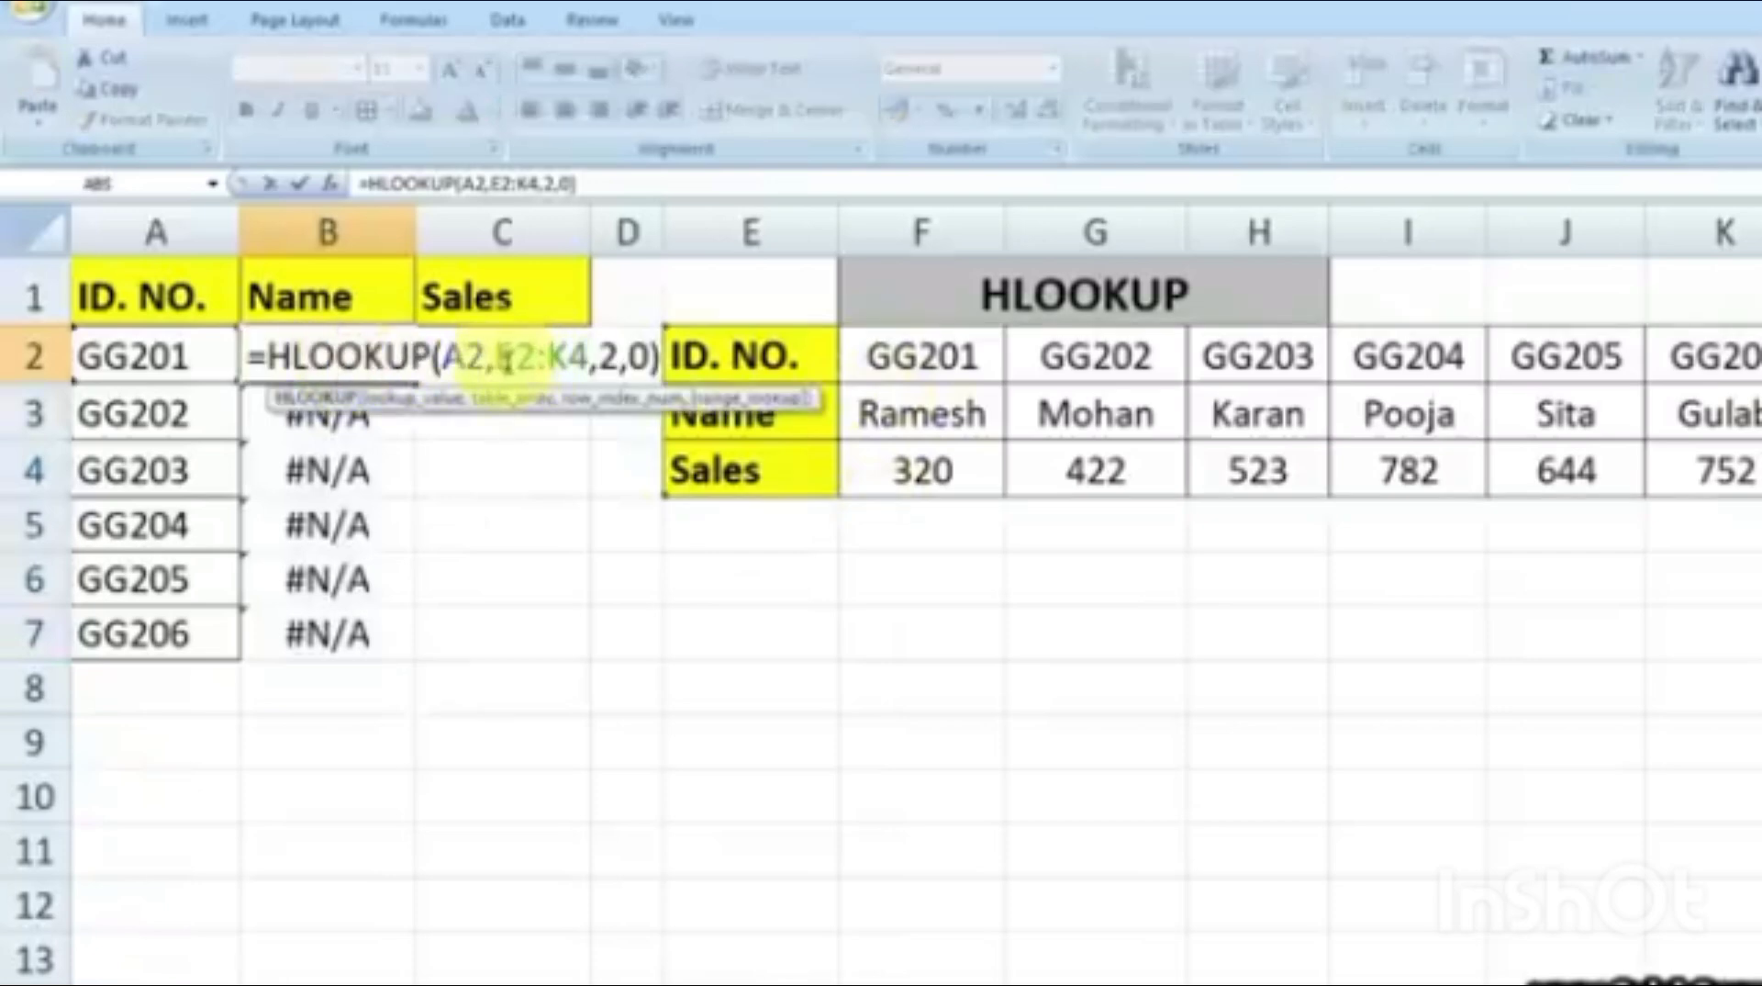
pyautogui.moveTo(500, 358); pyautogui.dragTo(589, 358)
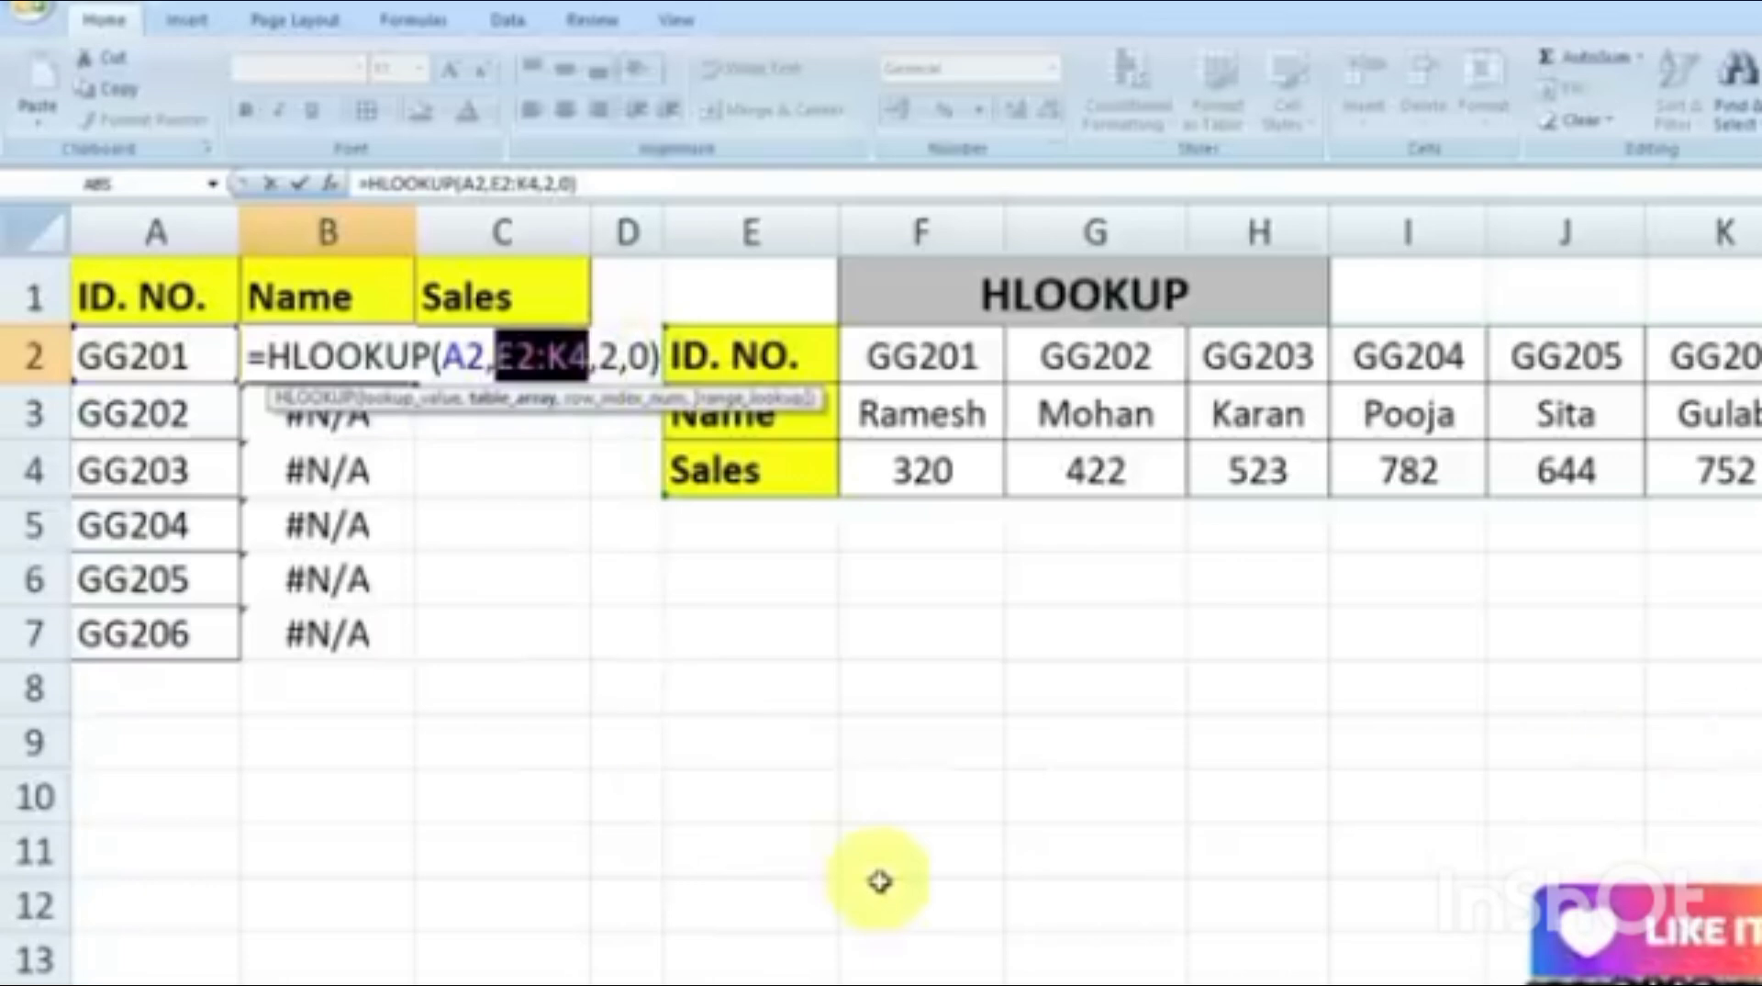
pyautogui.press('F4')
pyautogui.click(741, 358)
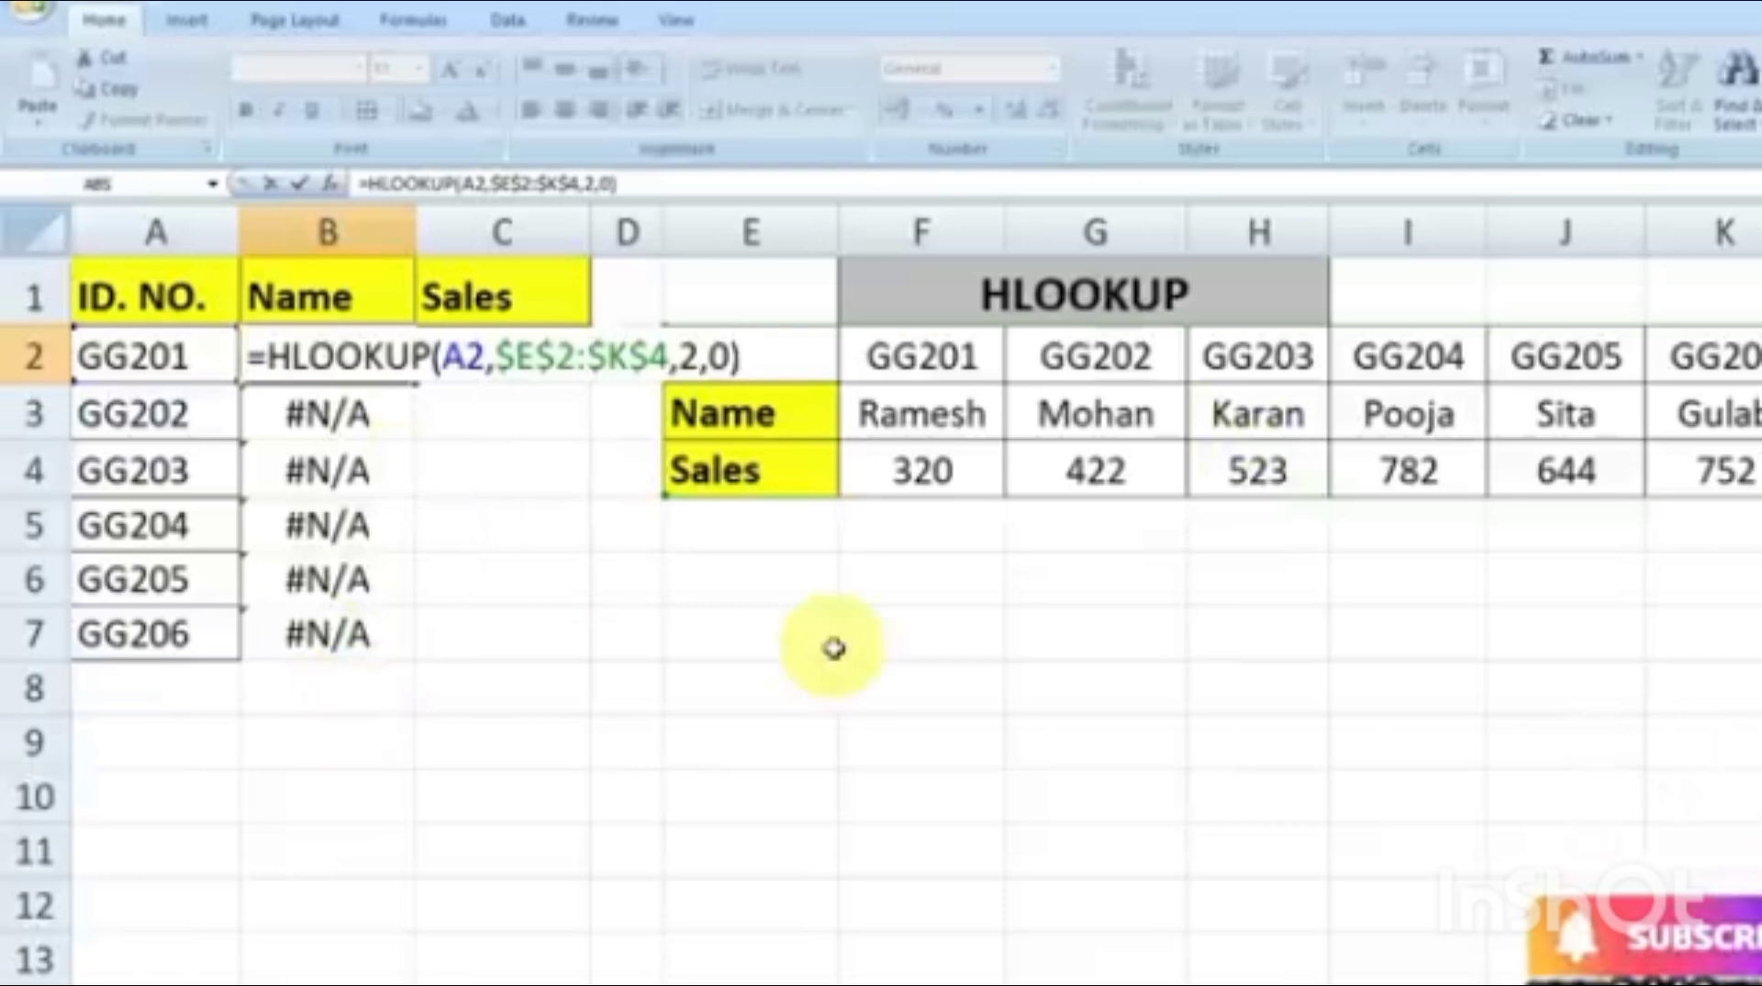
pyautogui.press('Return')
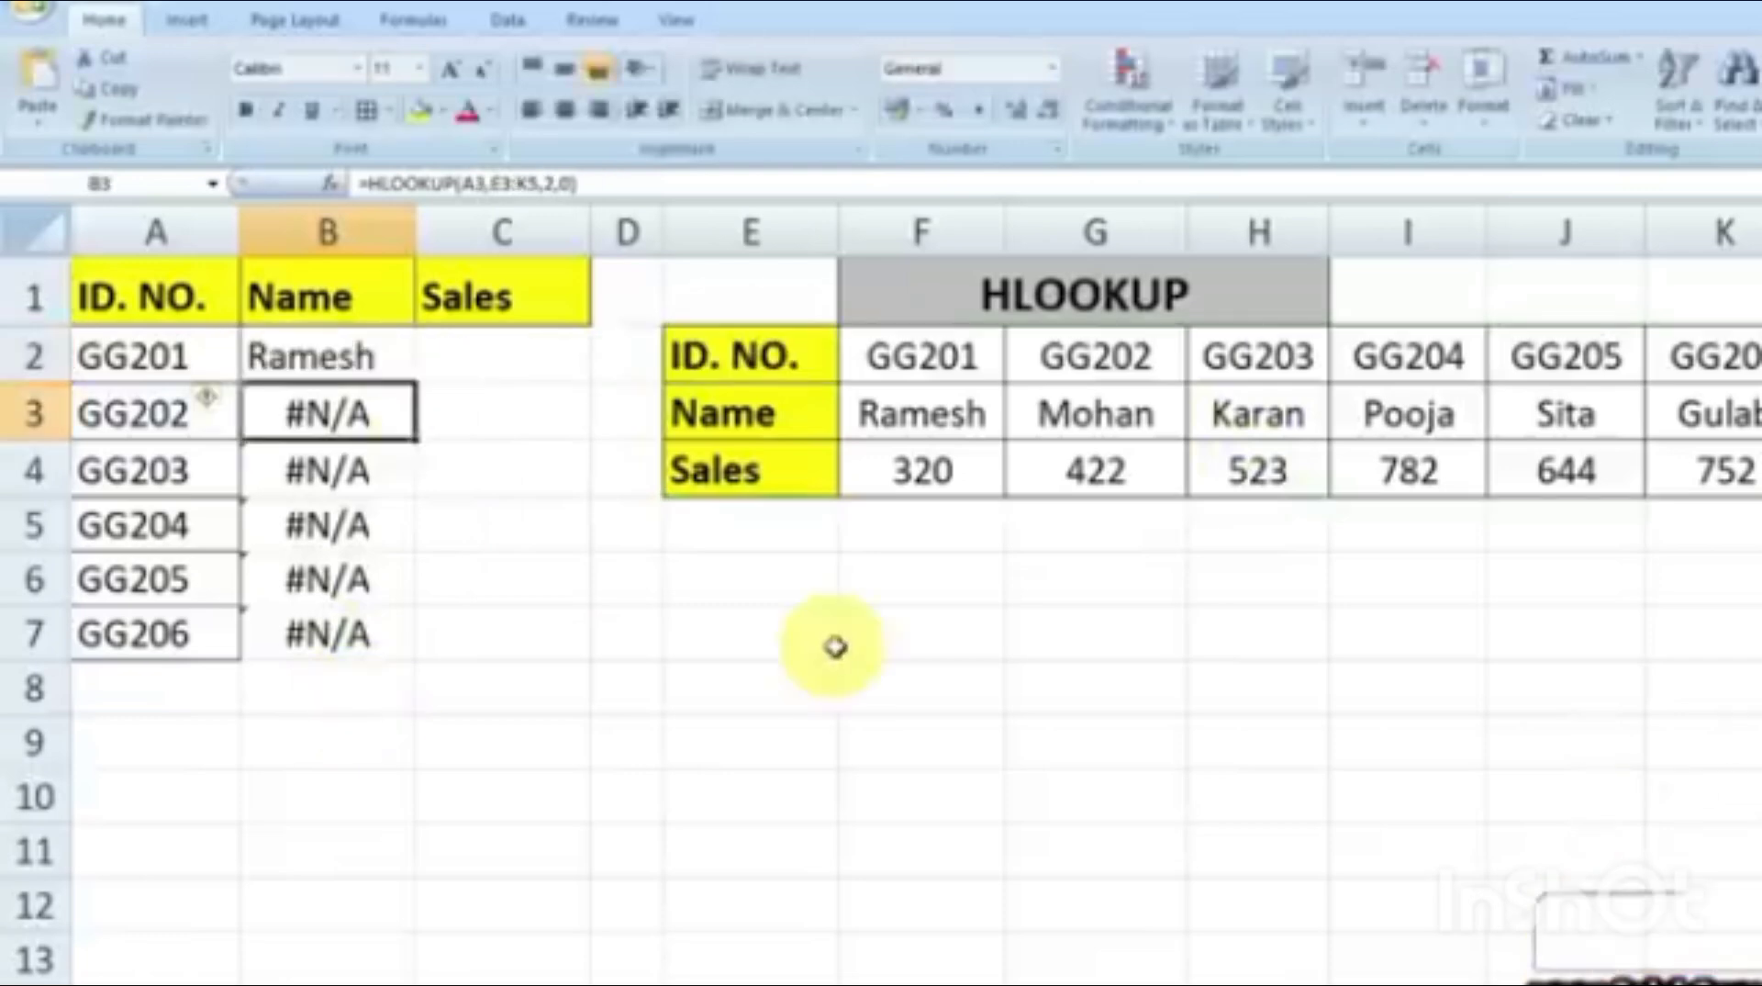
# Fill the corrected Name formula from B2 down to B7
pyautogui.click(360, 356)
pyautogui.moveTo(415, 384); pyautogui.dragTo(395, 645)
pyautogui.click(550, 647)
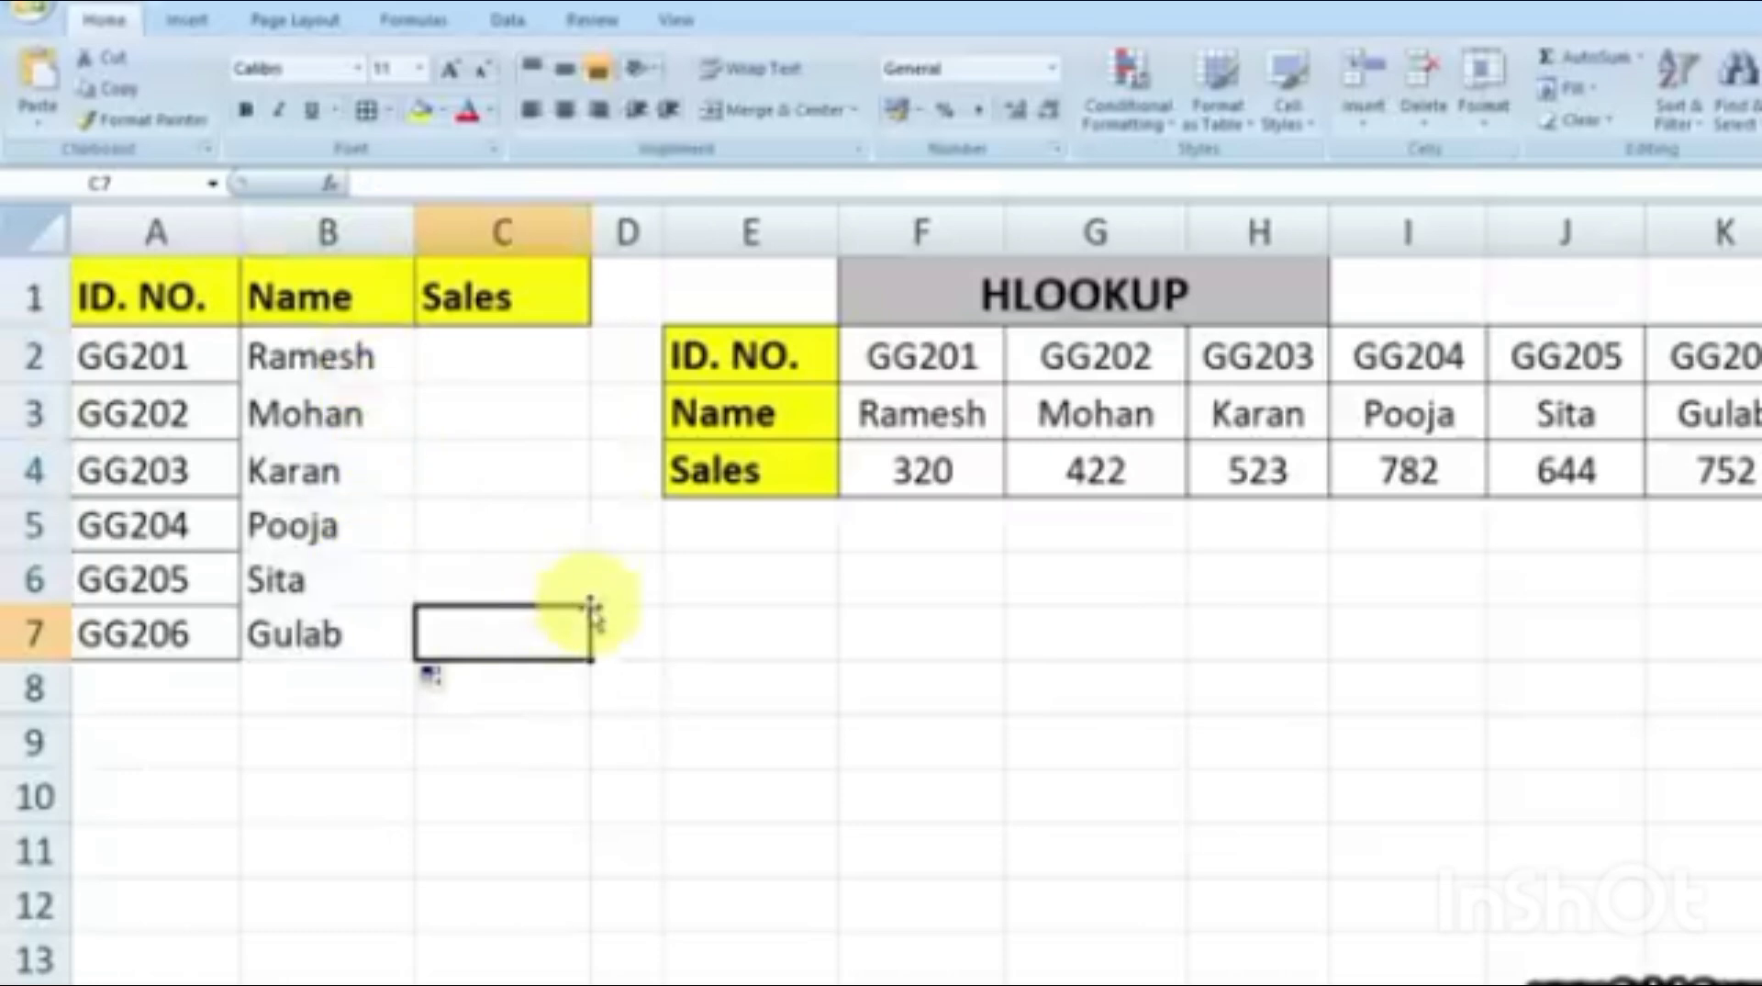
# Start an HLOOKUP formula in C2 for Sales with A2 as the lookup value
pyautogui.click(471, 351)
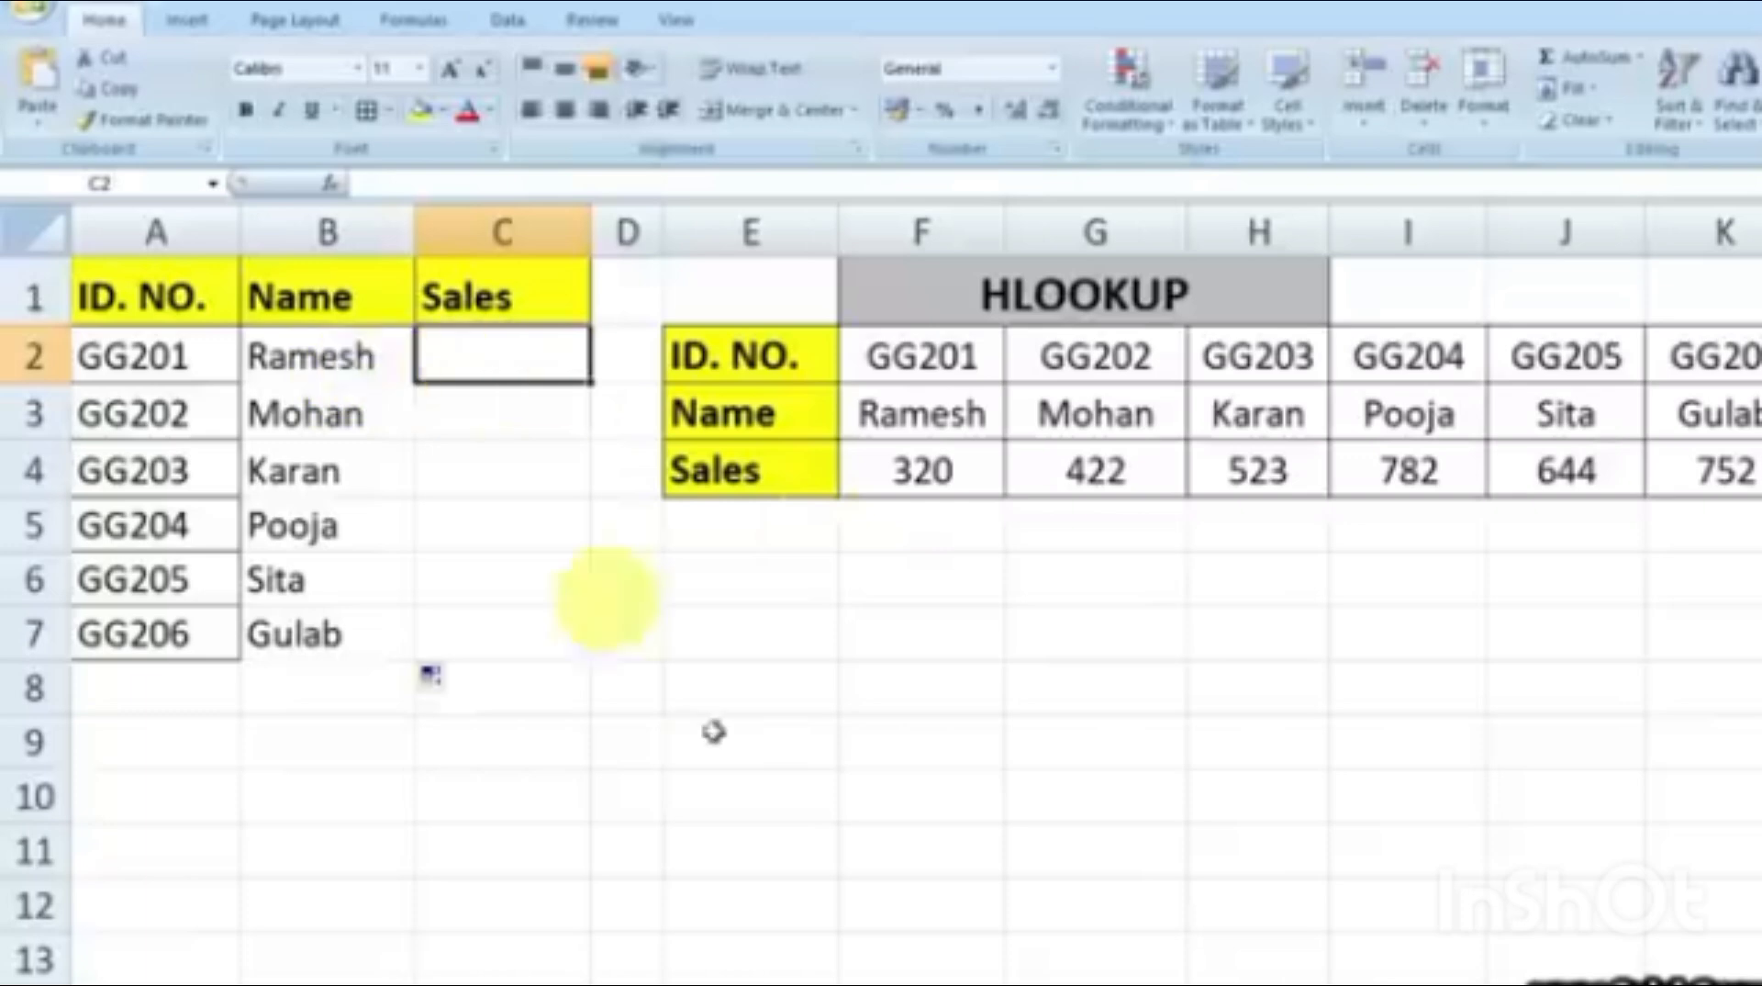
pyautogui.write('=')
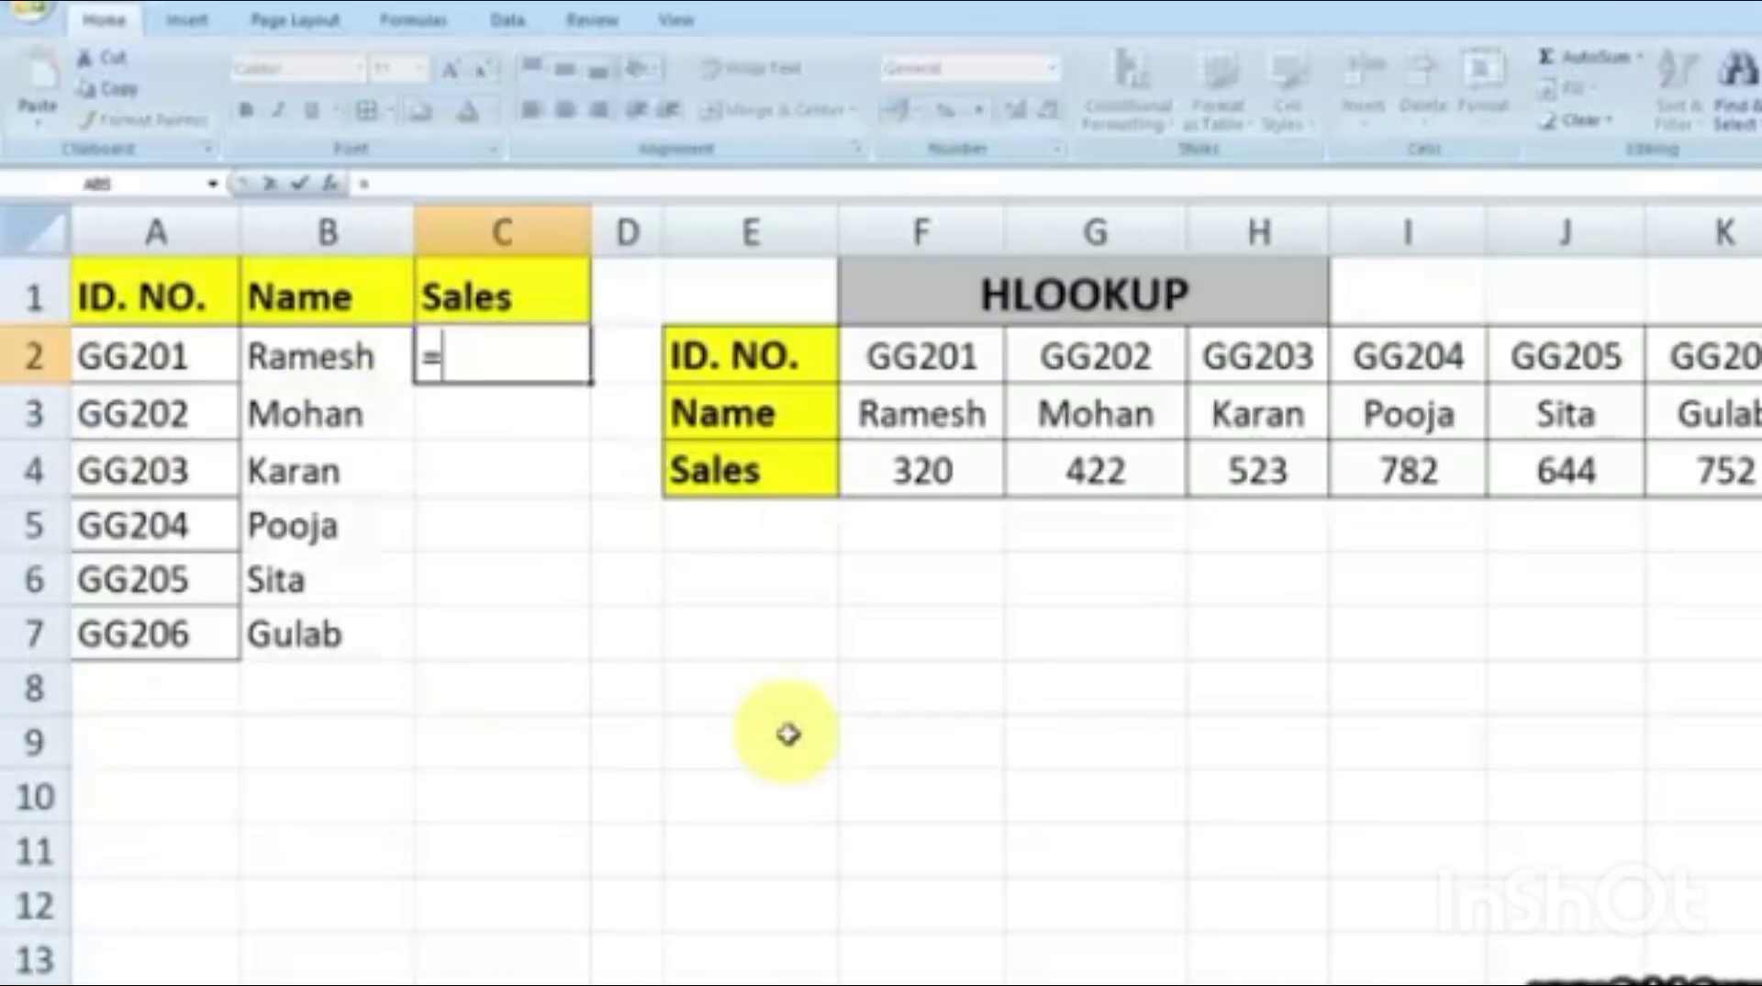
pyautogui.write('HL')
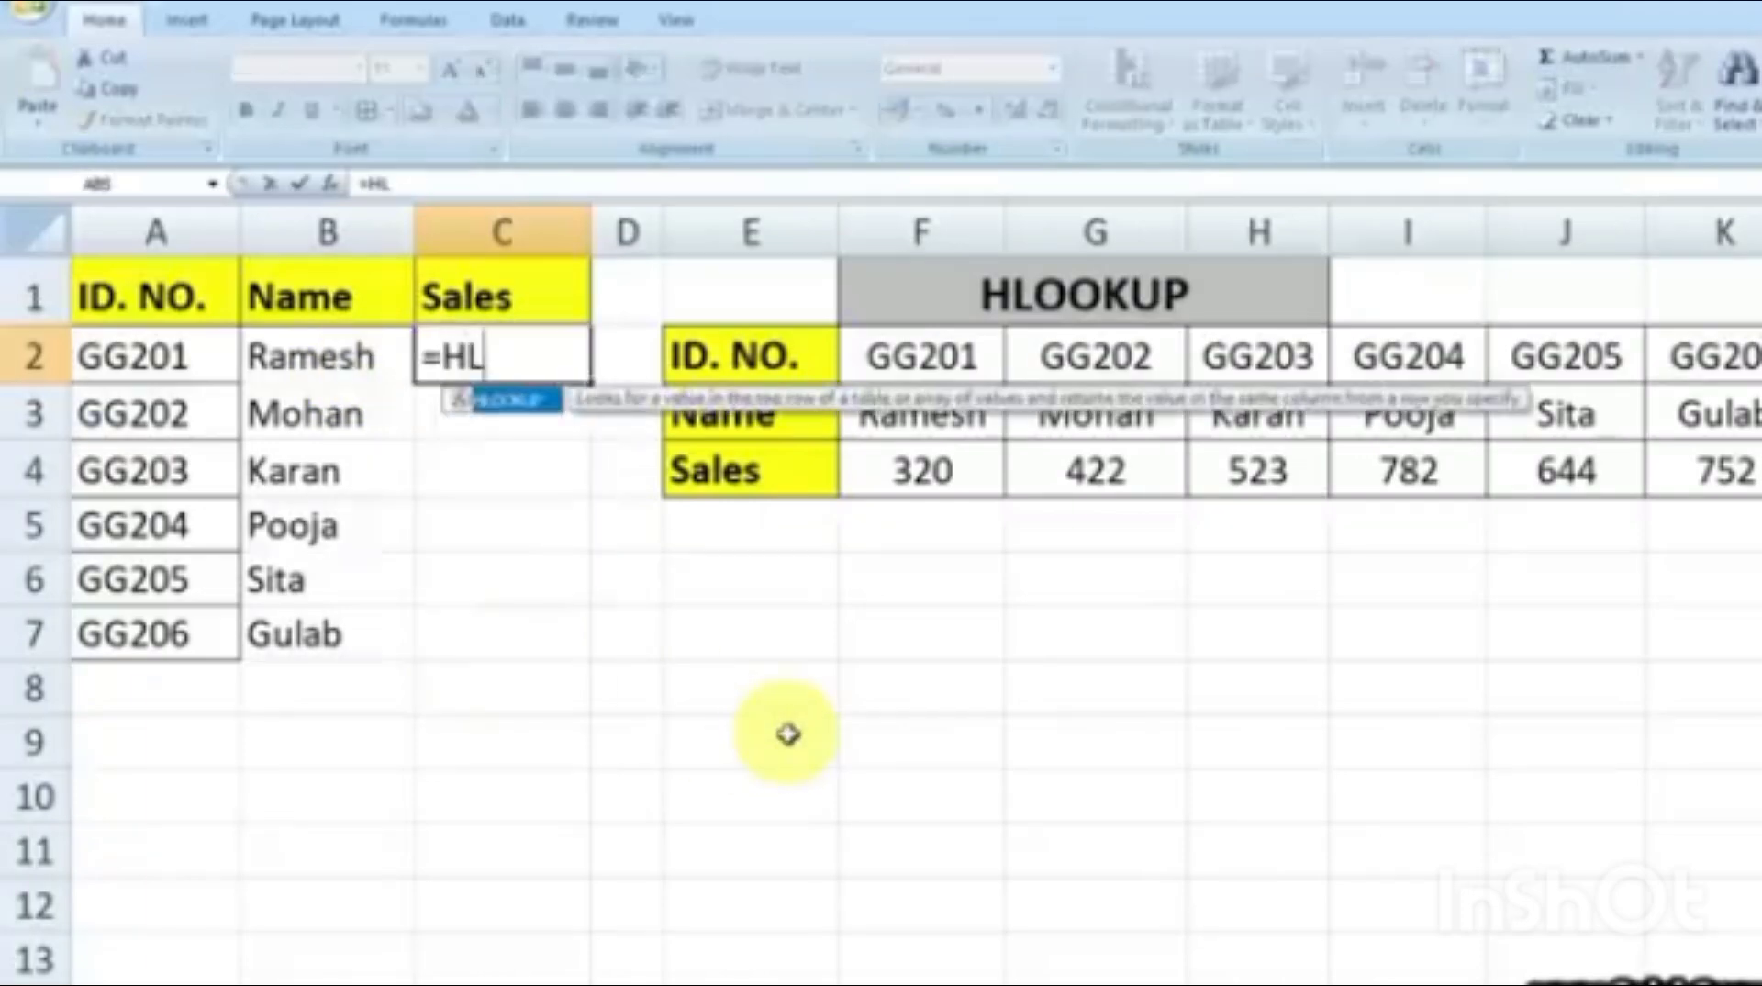
pyautogui.write('O')
pyautogui.press('Tab')
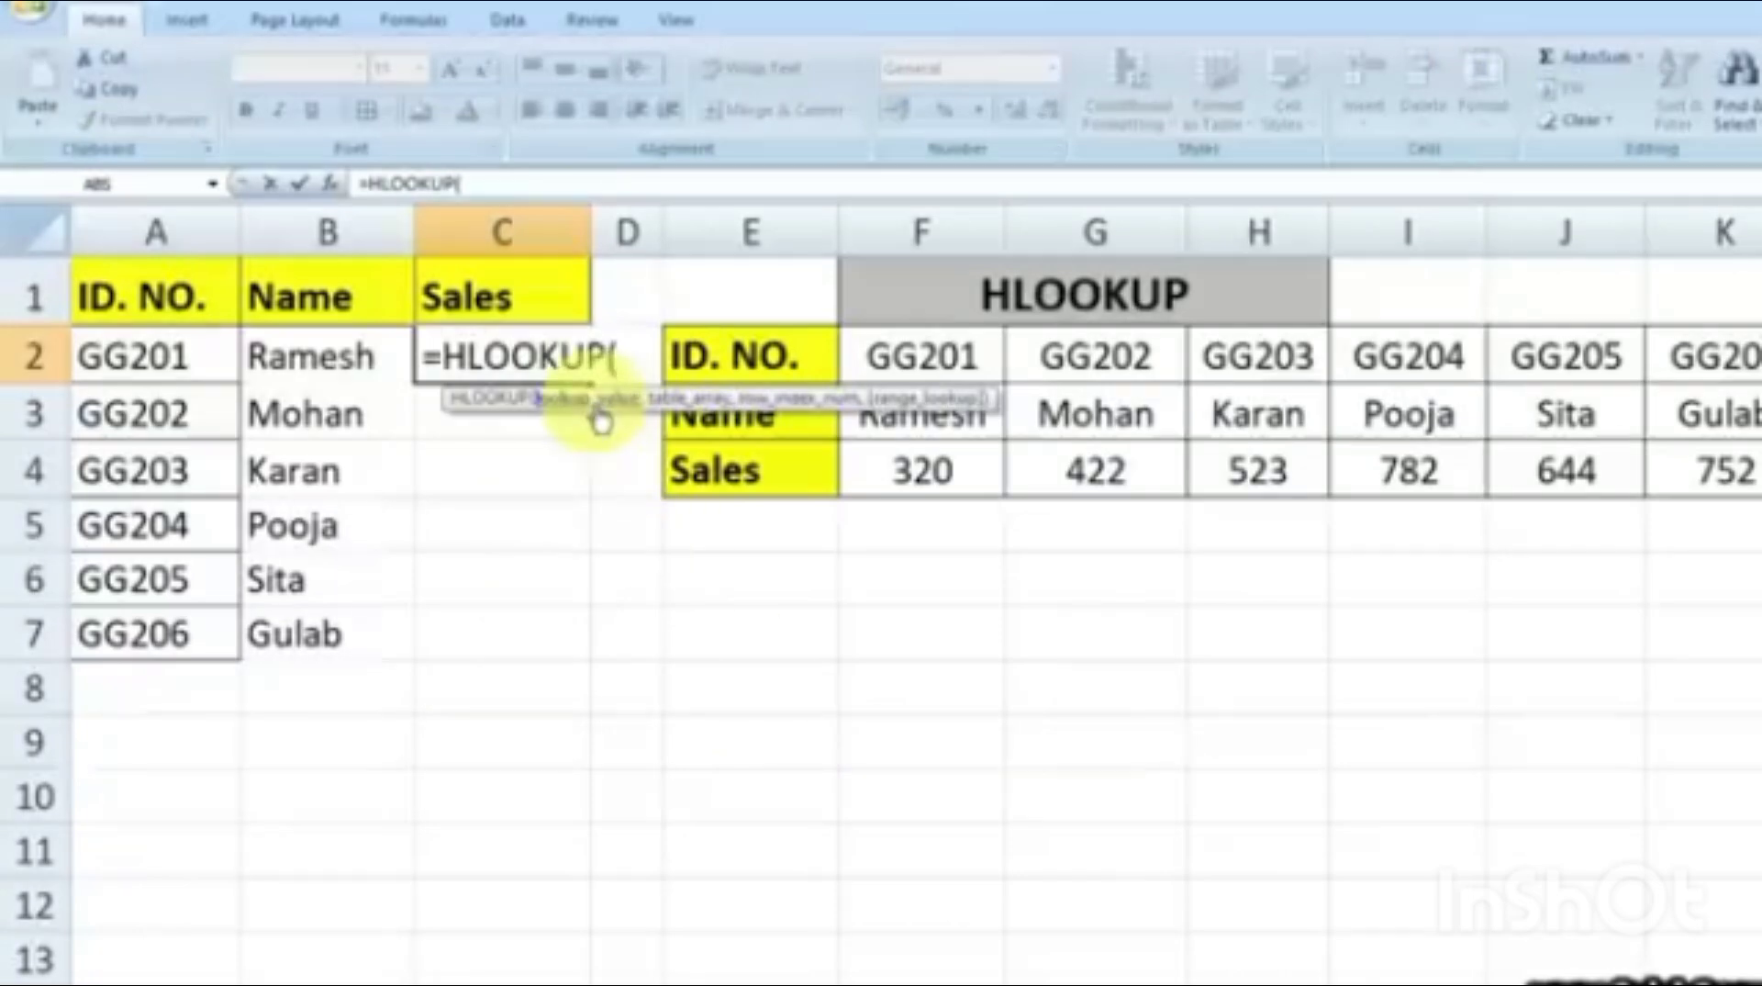
pyautogui.click(131, 358)
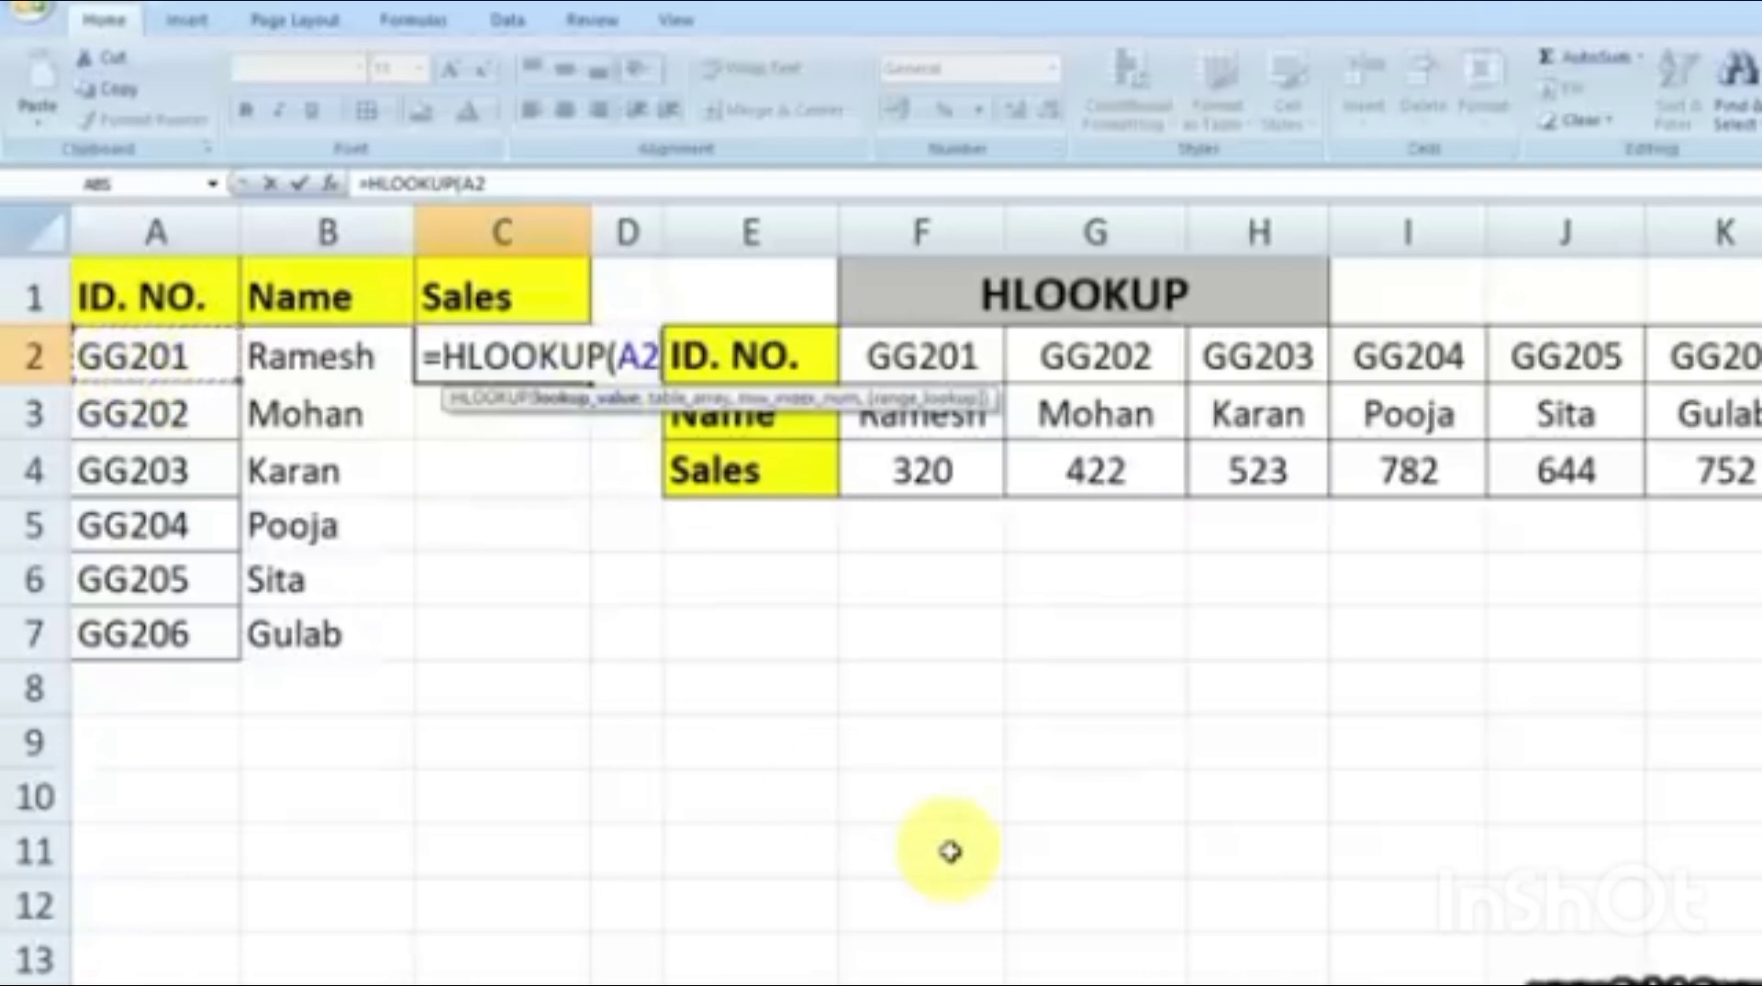
pyautogui.write(',')
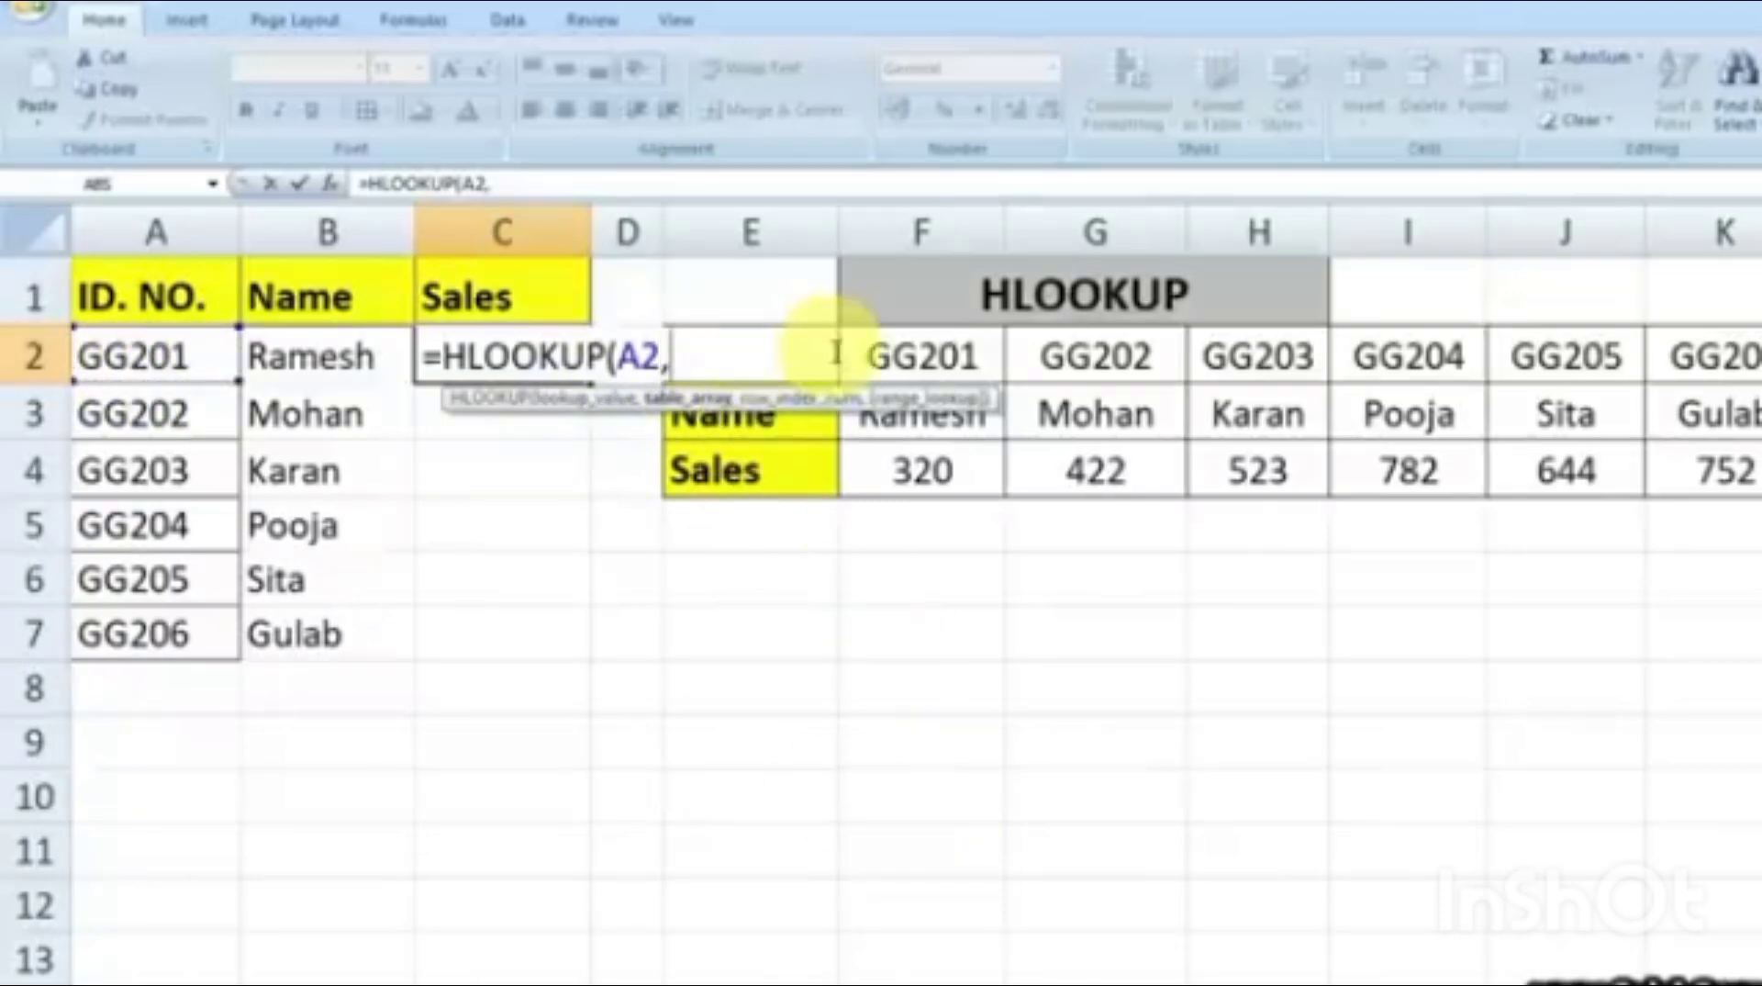
pyautogui.click(1712, 470)
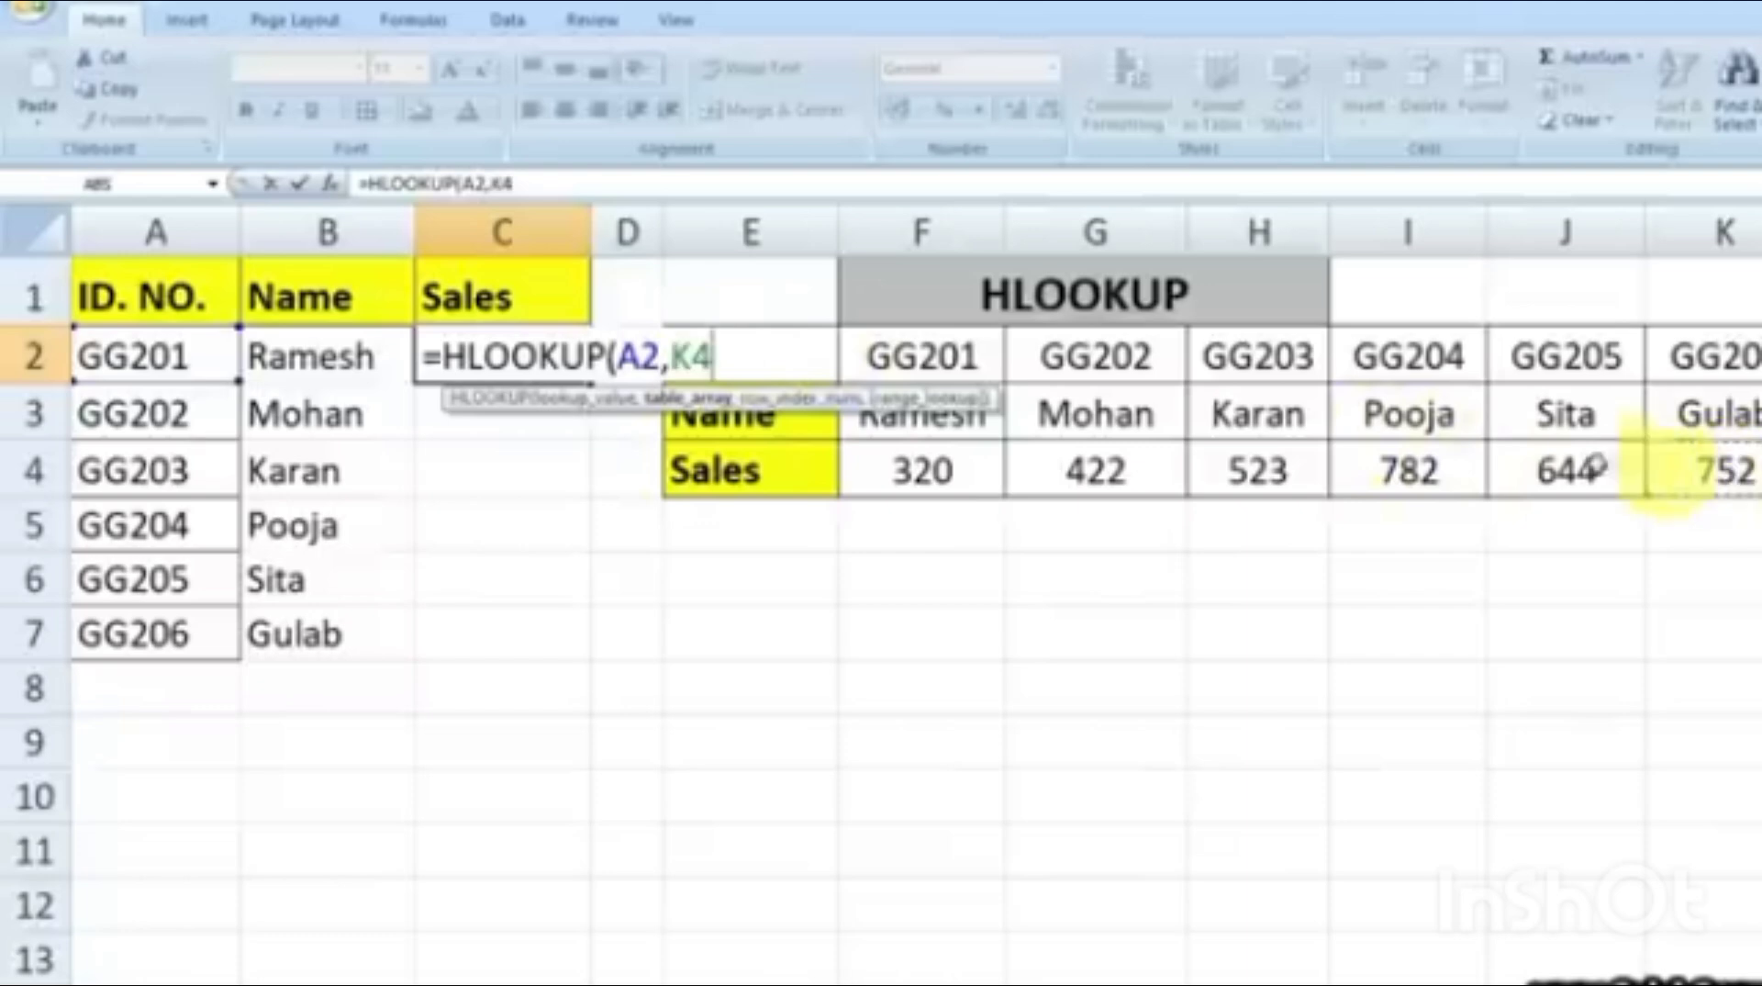
pyautogui.moveTo(1595, 468); pyautogui.dragTo(774, 358)
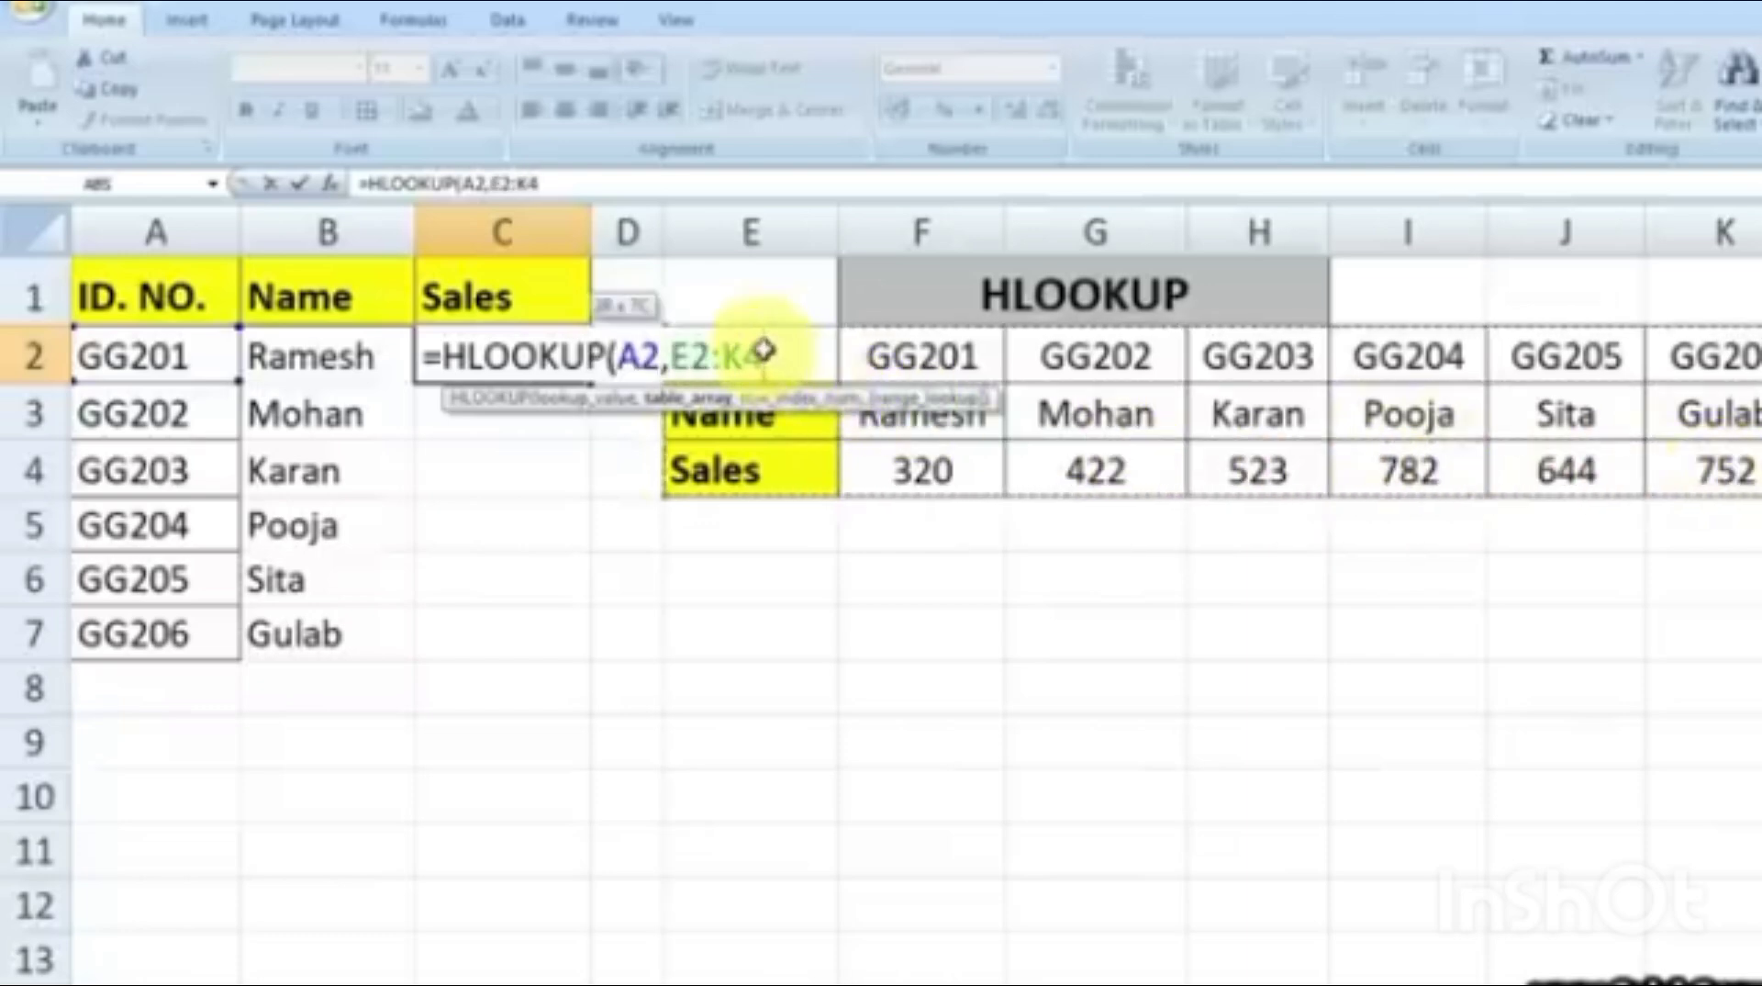
pyautogui.moveTo(764, 351); pyautogui.dragTo(763, 353)
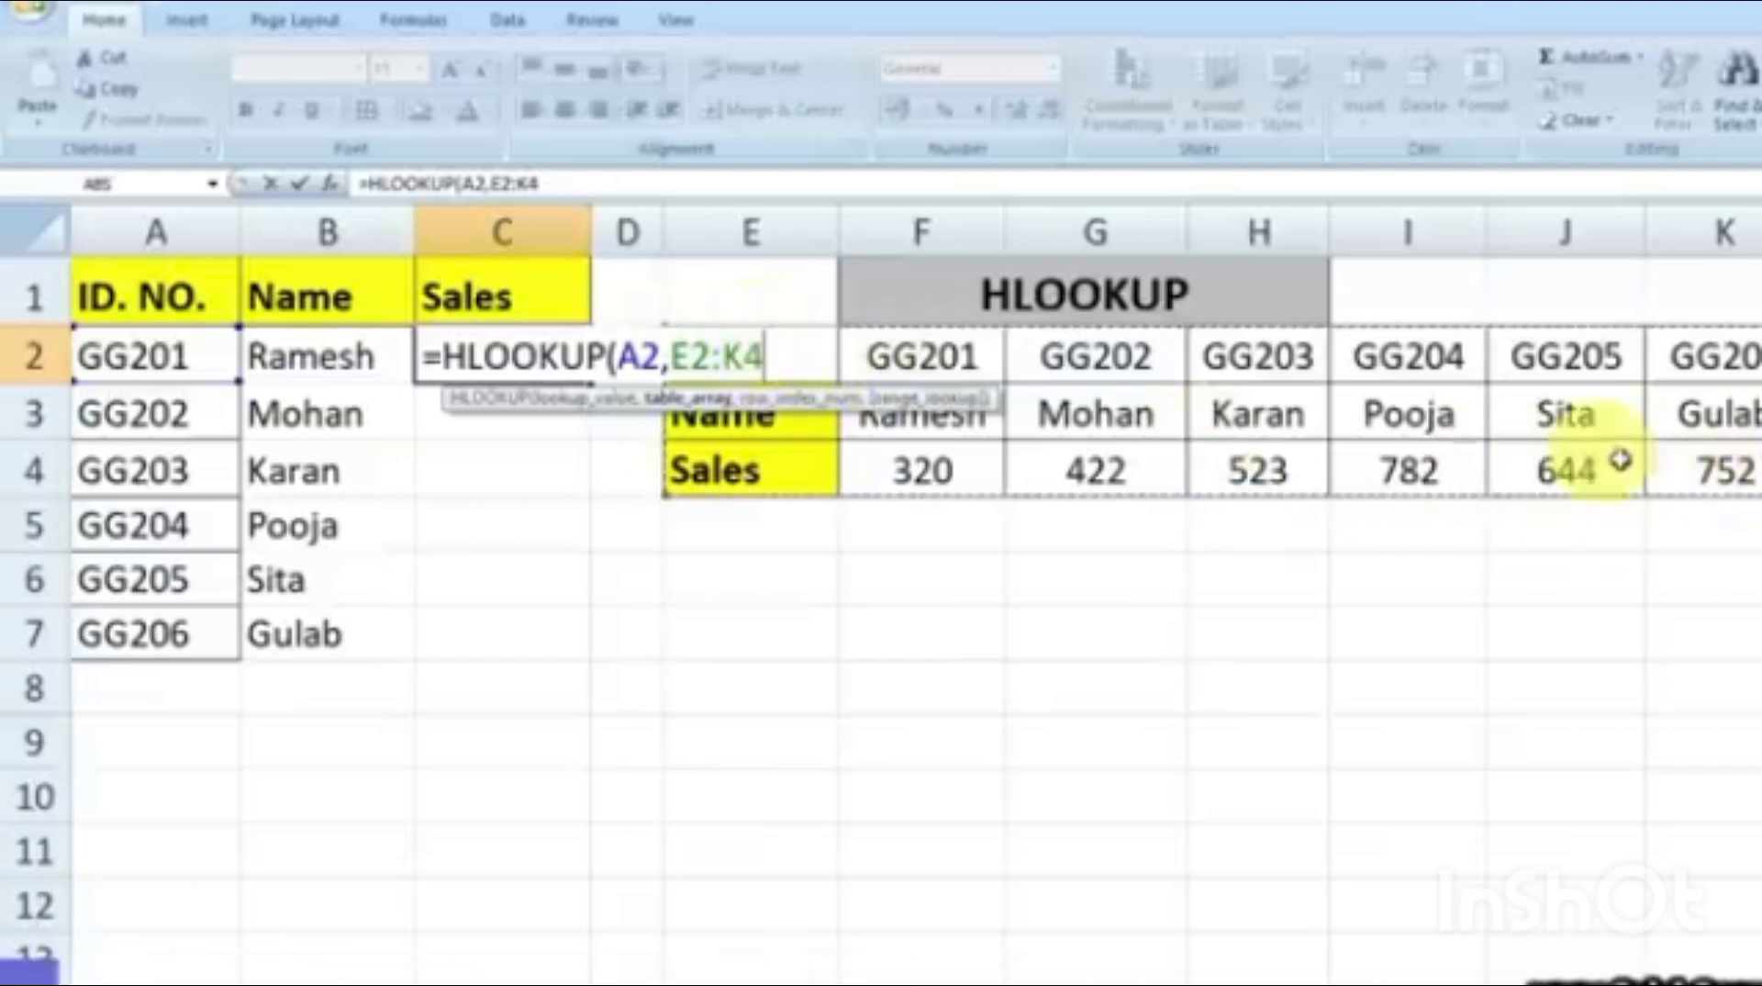
# Set the table array of the C2 HLOOKUP to E2:K4, extending the range from K4 back to E2
pyautogui.click(1704, 469)
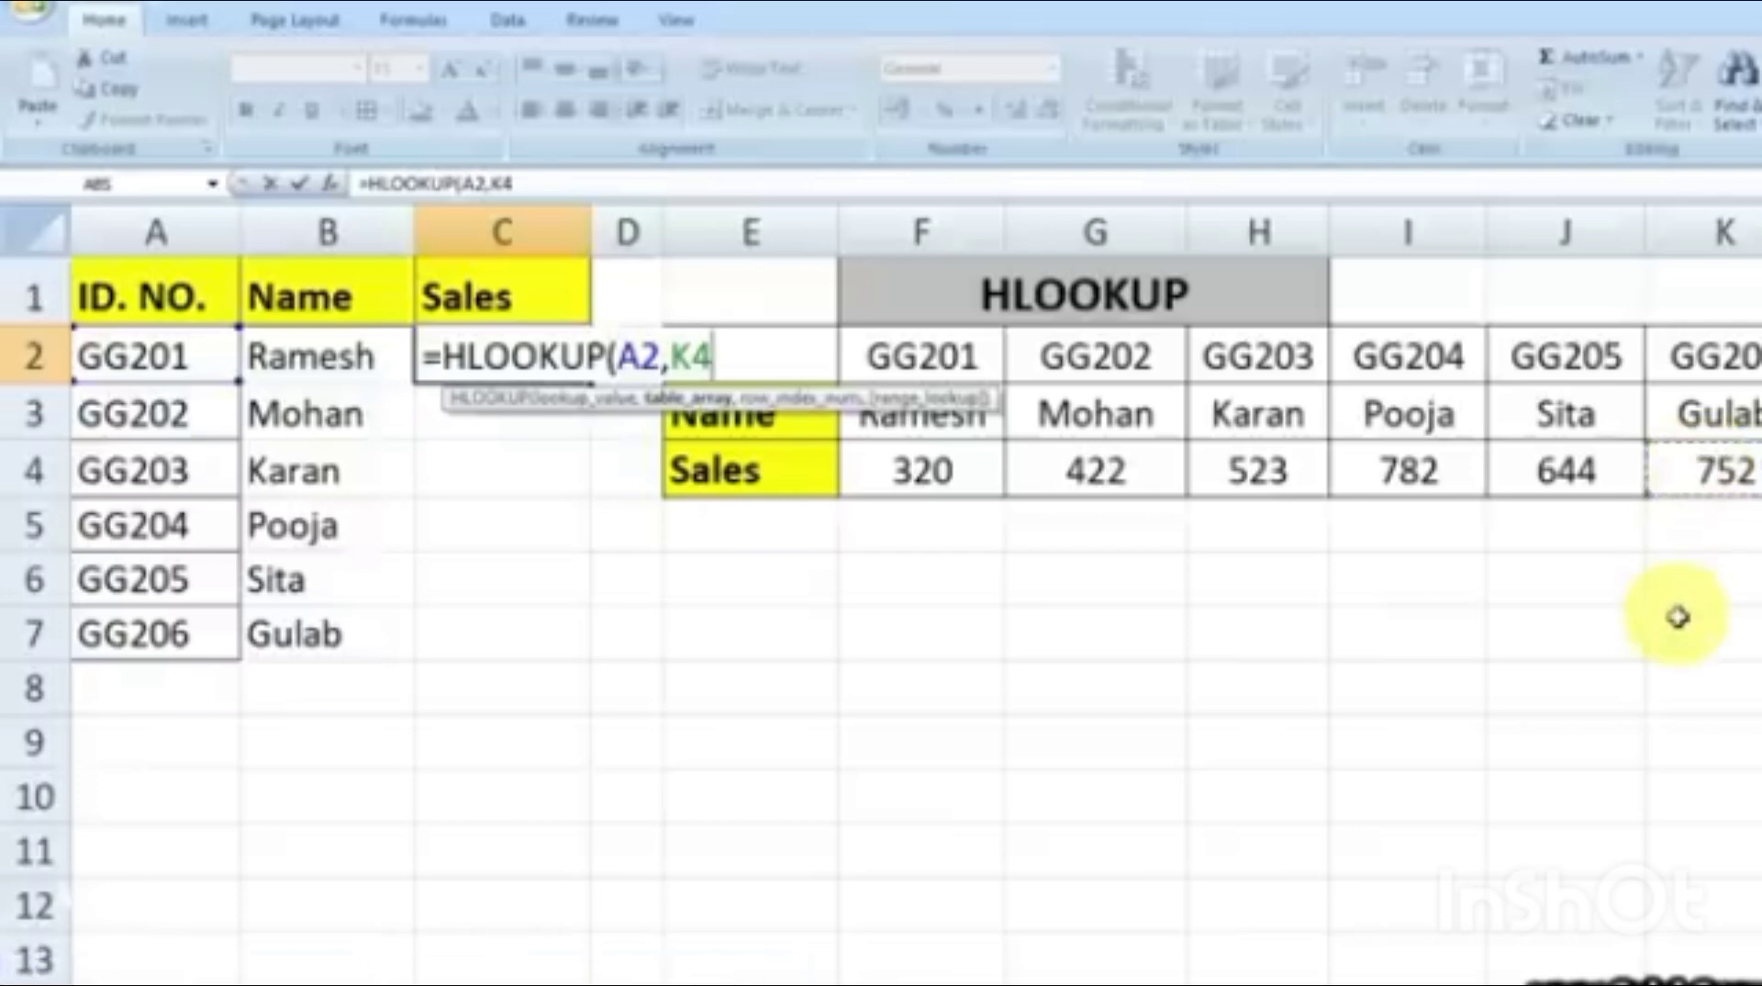
pyautogui.hotkey('shift', 'Up')
pyautogui.hotkey('shift', 'Up')
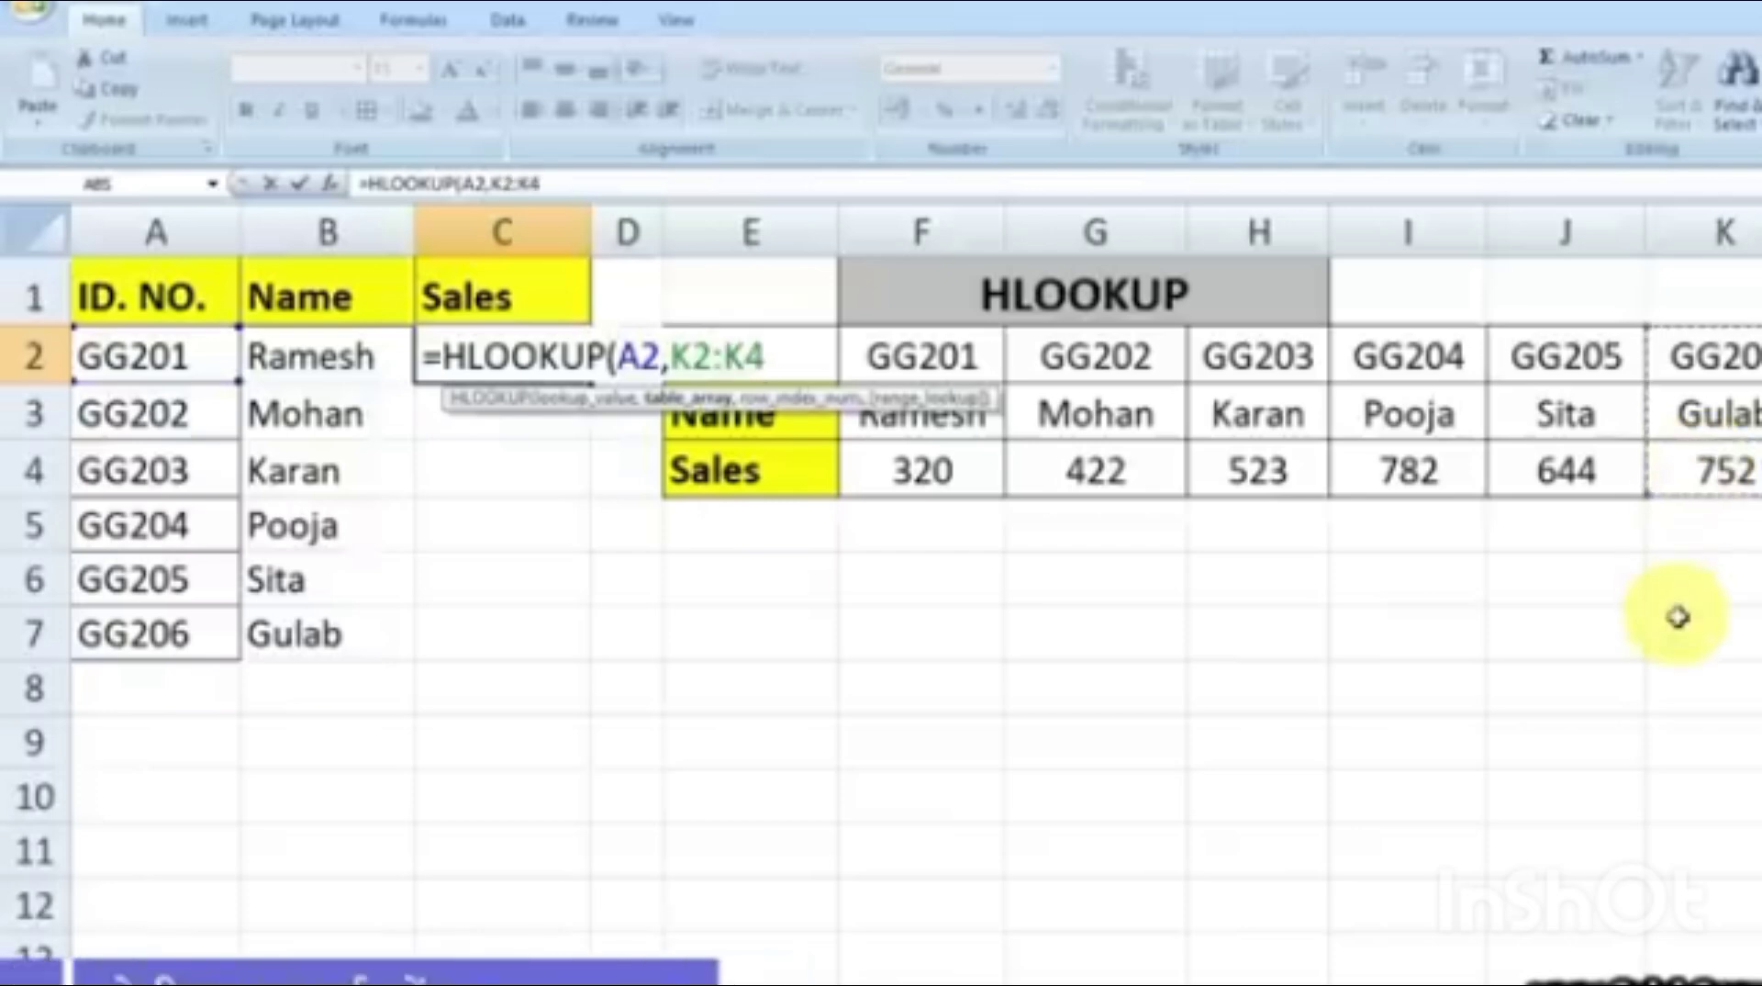
pyautogui.hotkey('shift', 'Left')
pyautogui.hotkey('shift', 'Left')
pyautogui.hotkey('shift', 'Left')
pyautogui.hotkey('shift', 'Left')
pyautogui.hotkey('shift', 'Left')
pyautogui.hotkey('shift', 'Left')
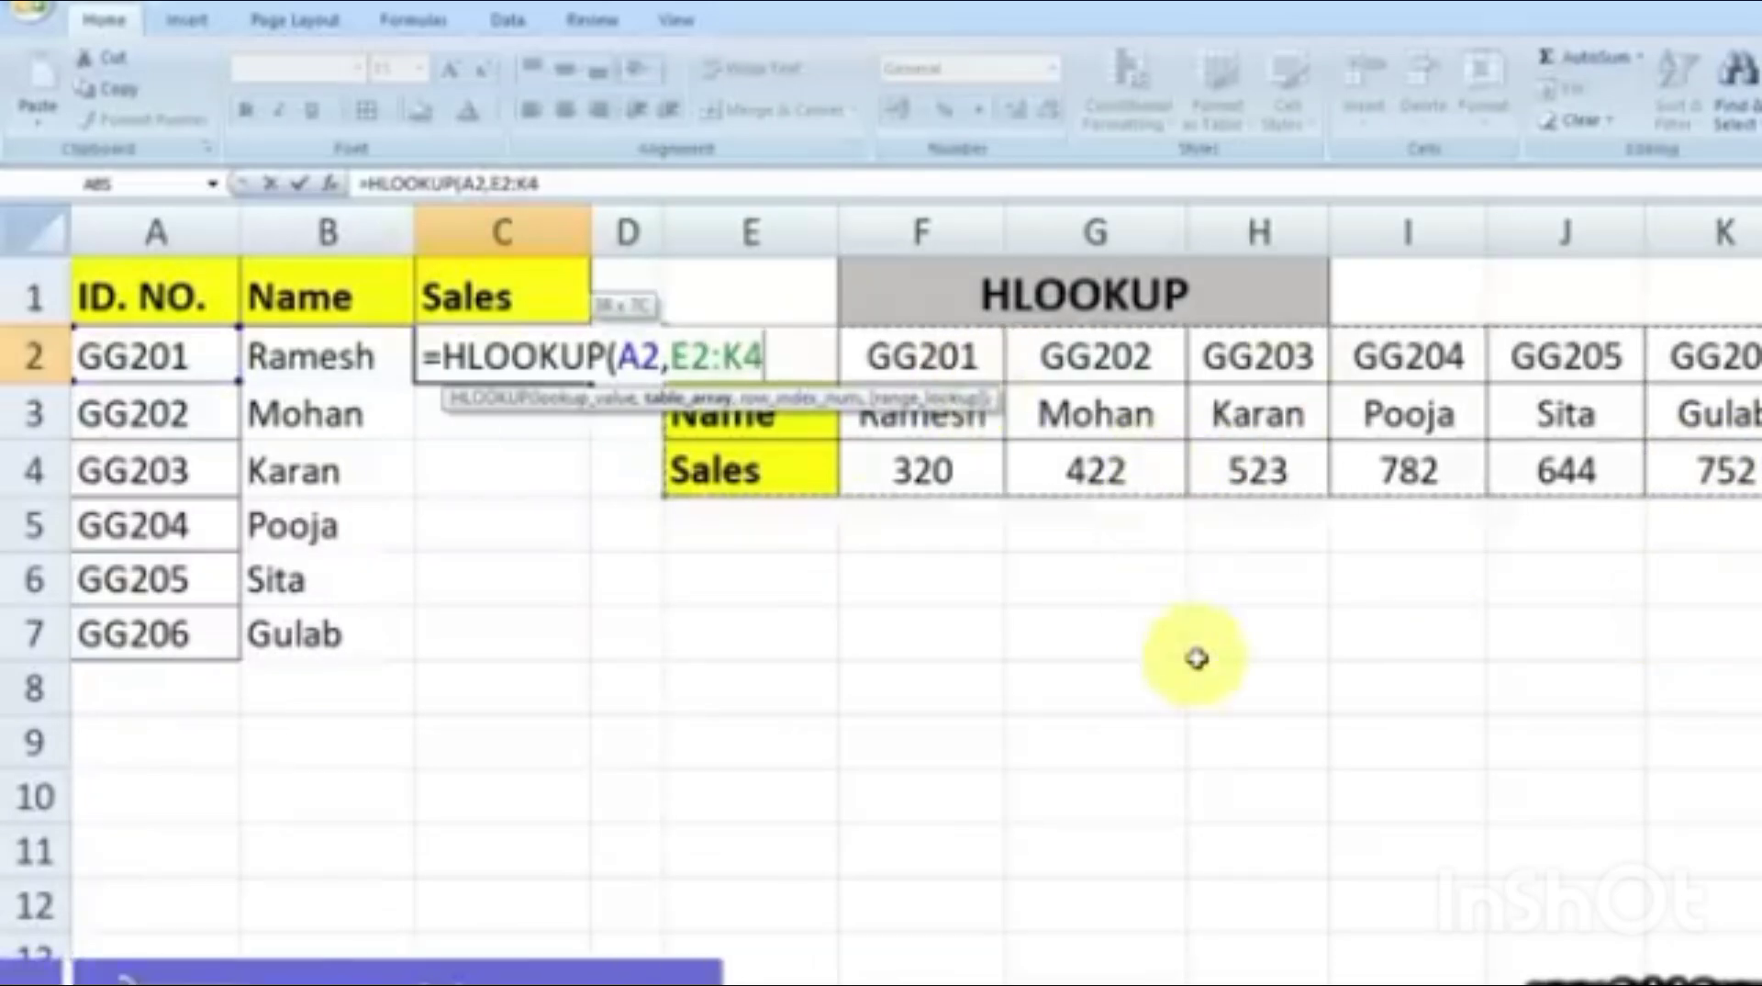
# Make the table array in the C2 HLOOKUP formula absolute as $E$2:$K$4
pyautogui.moveTo(762, 356); pyautogui.dragTo(672, 356)
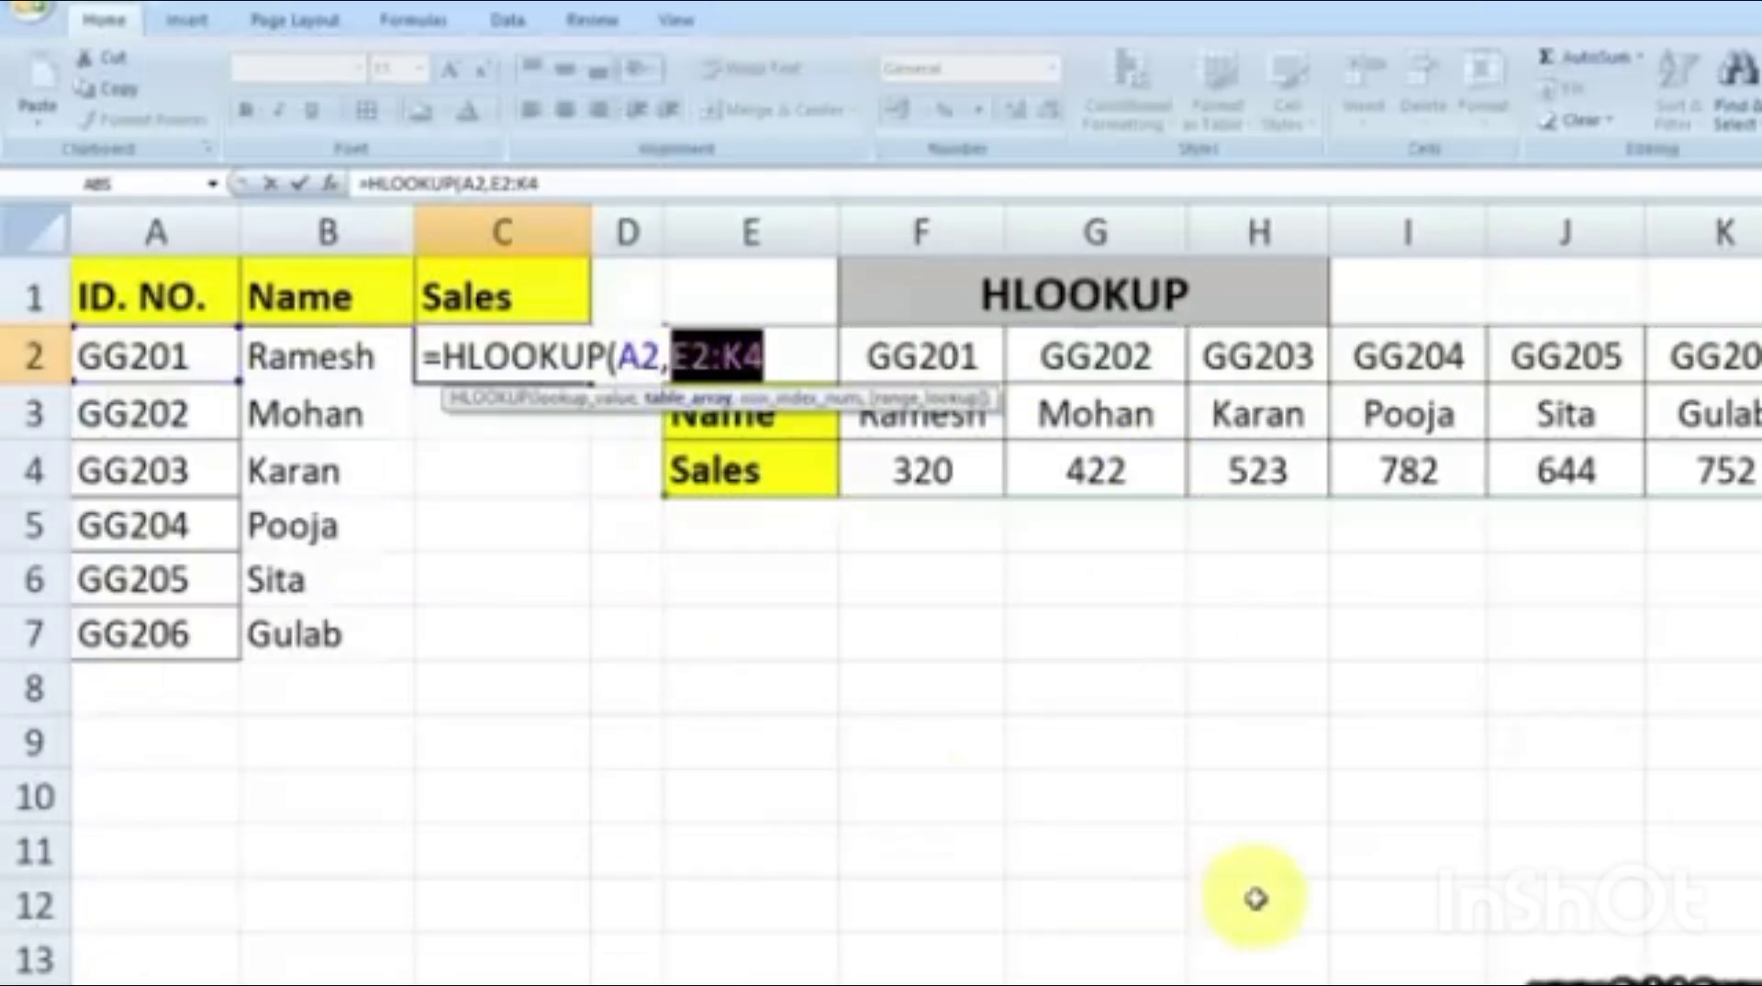
pyautogui.press('F4')
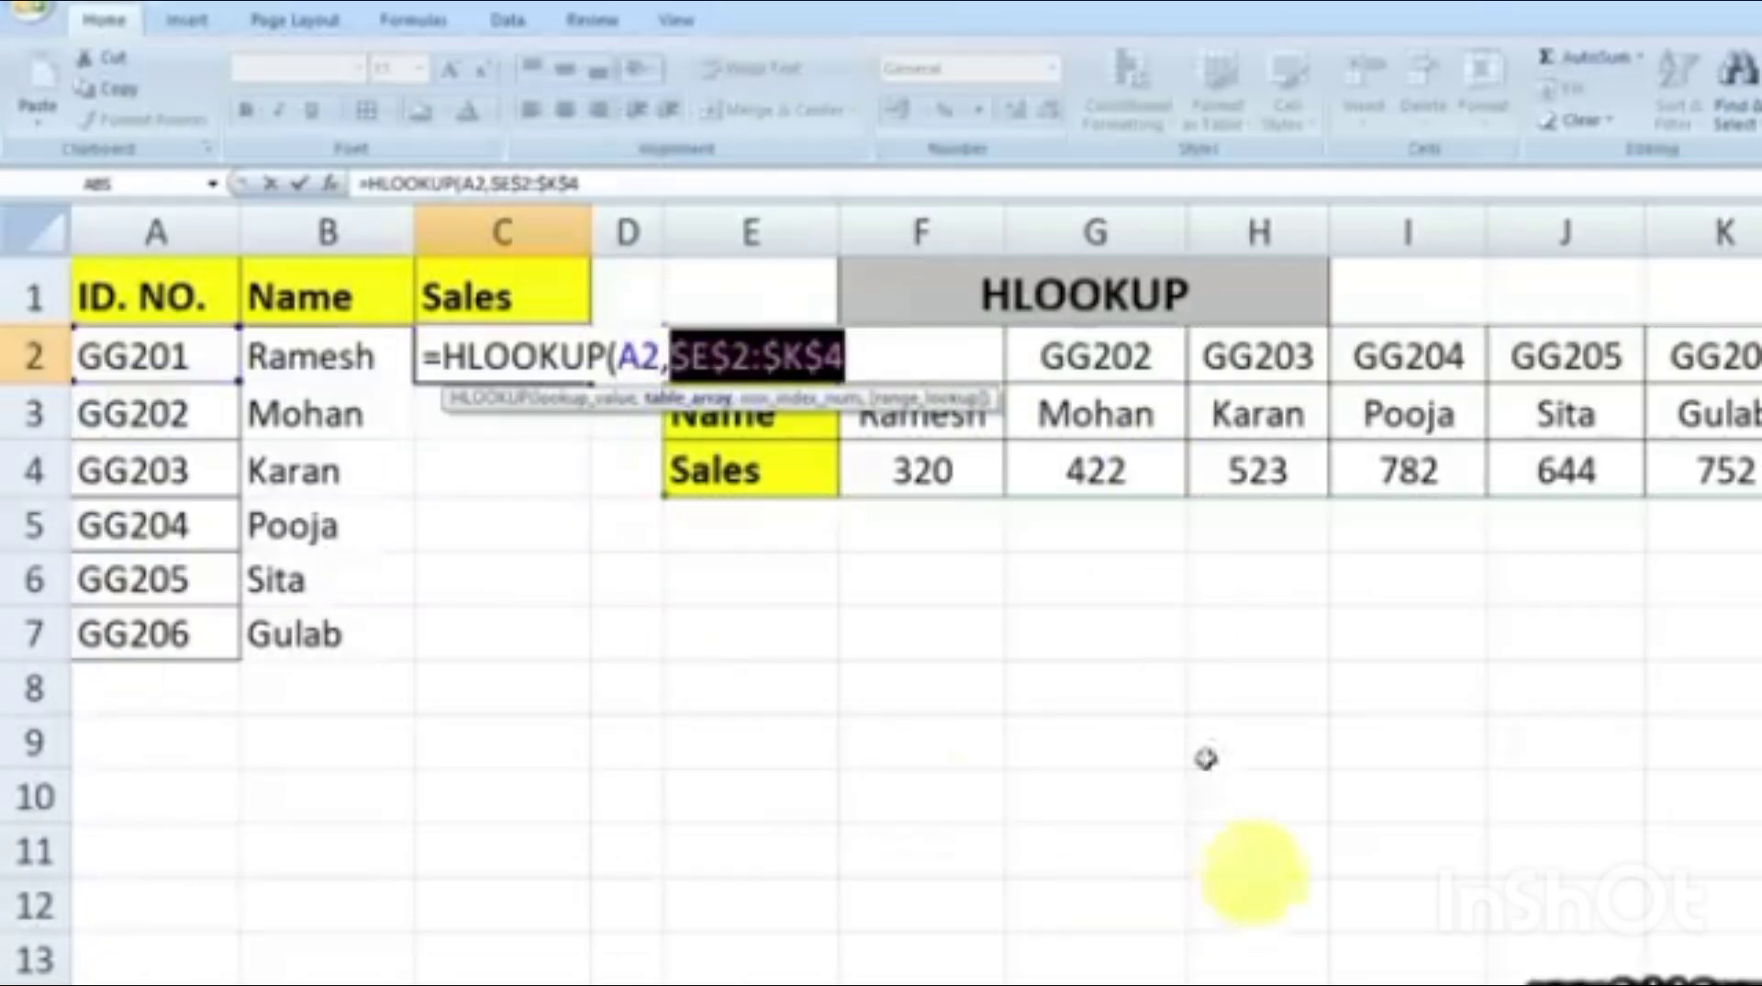
pyautogui.click(873, 356)
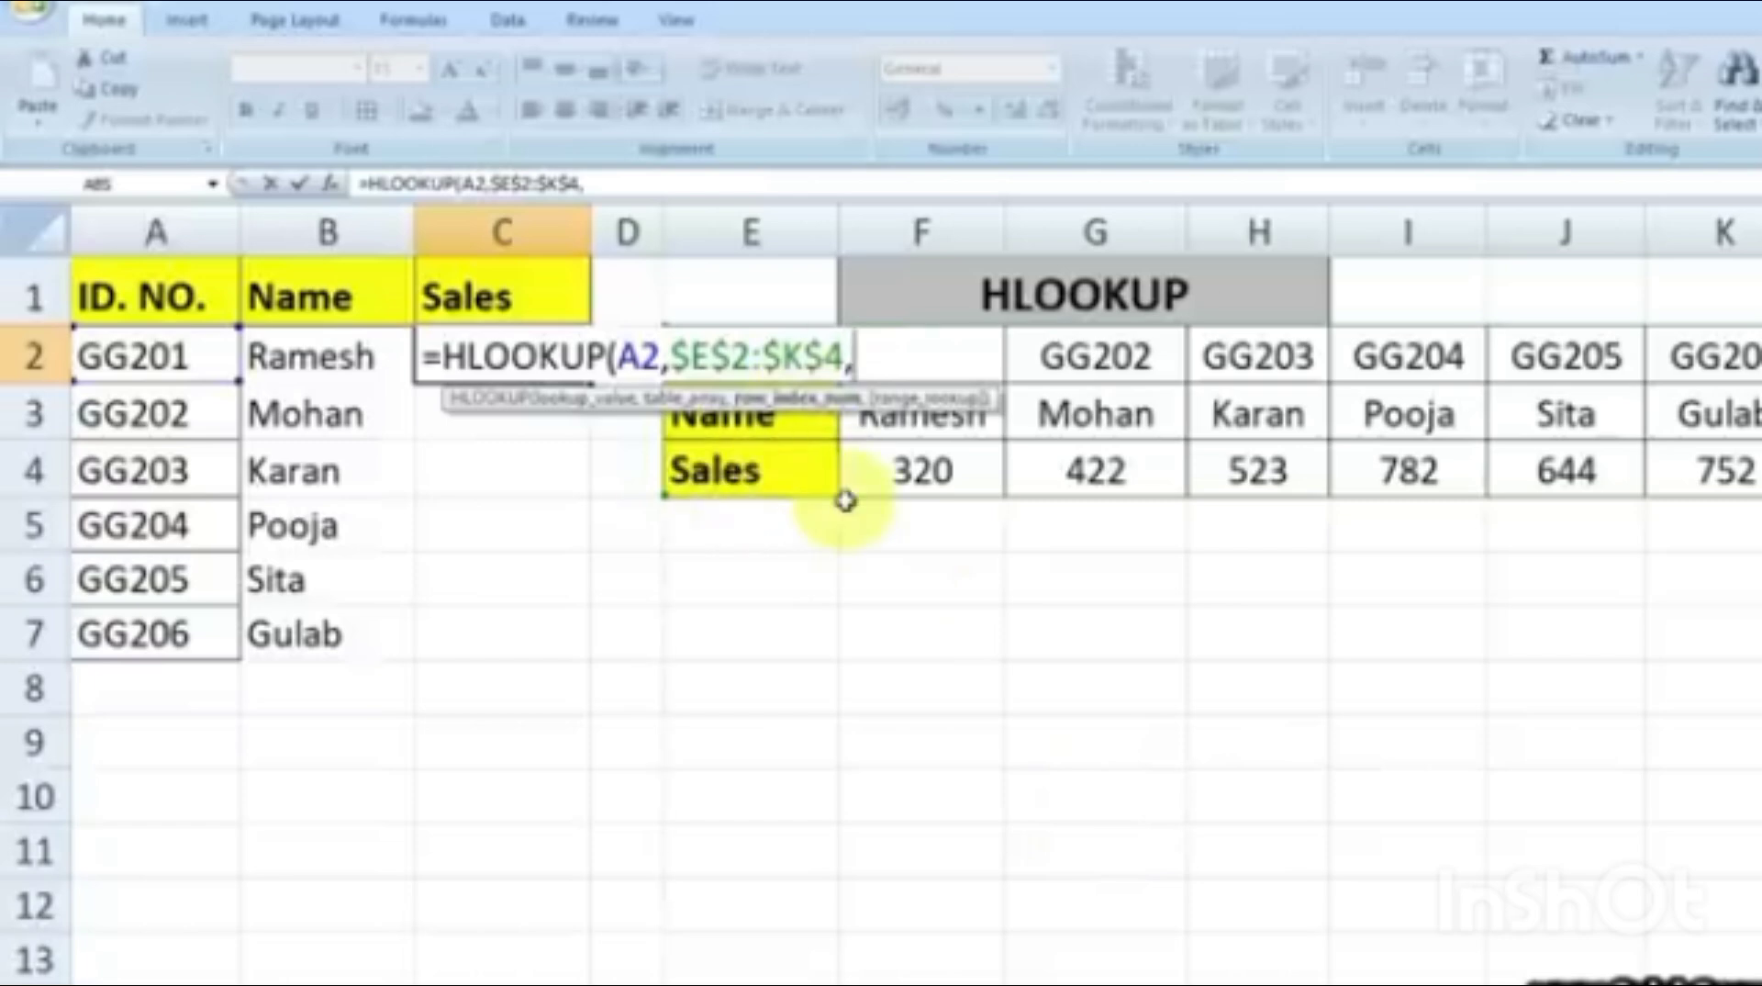
# Complete the C2 HLOOKUP with row index 3 and range lookup 0, and fill the formula down to C7
pyautogui.write('3')
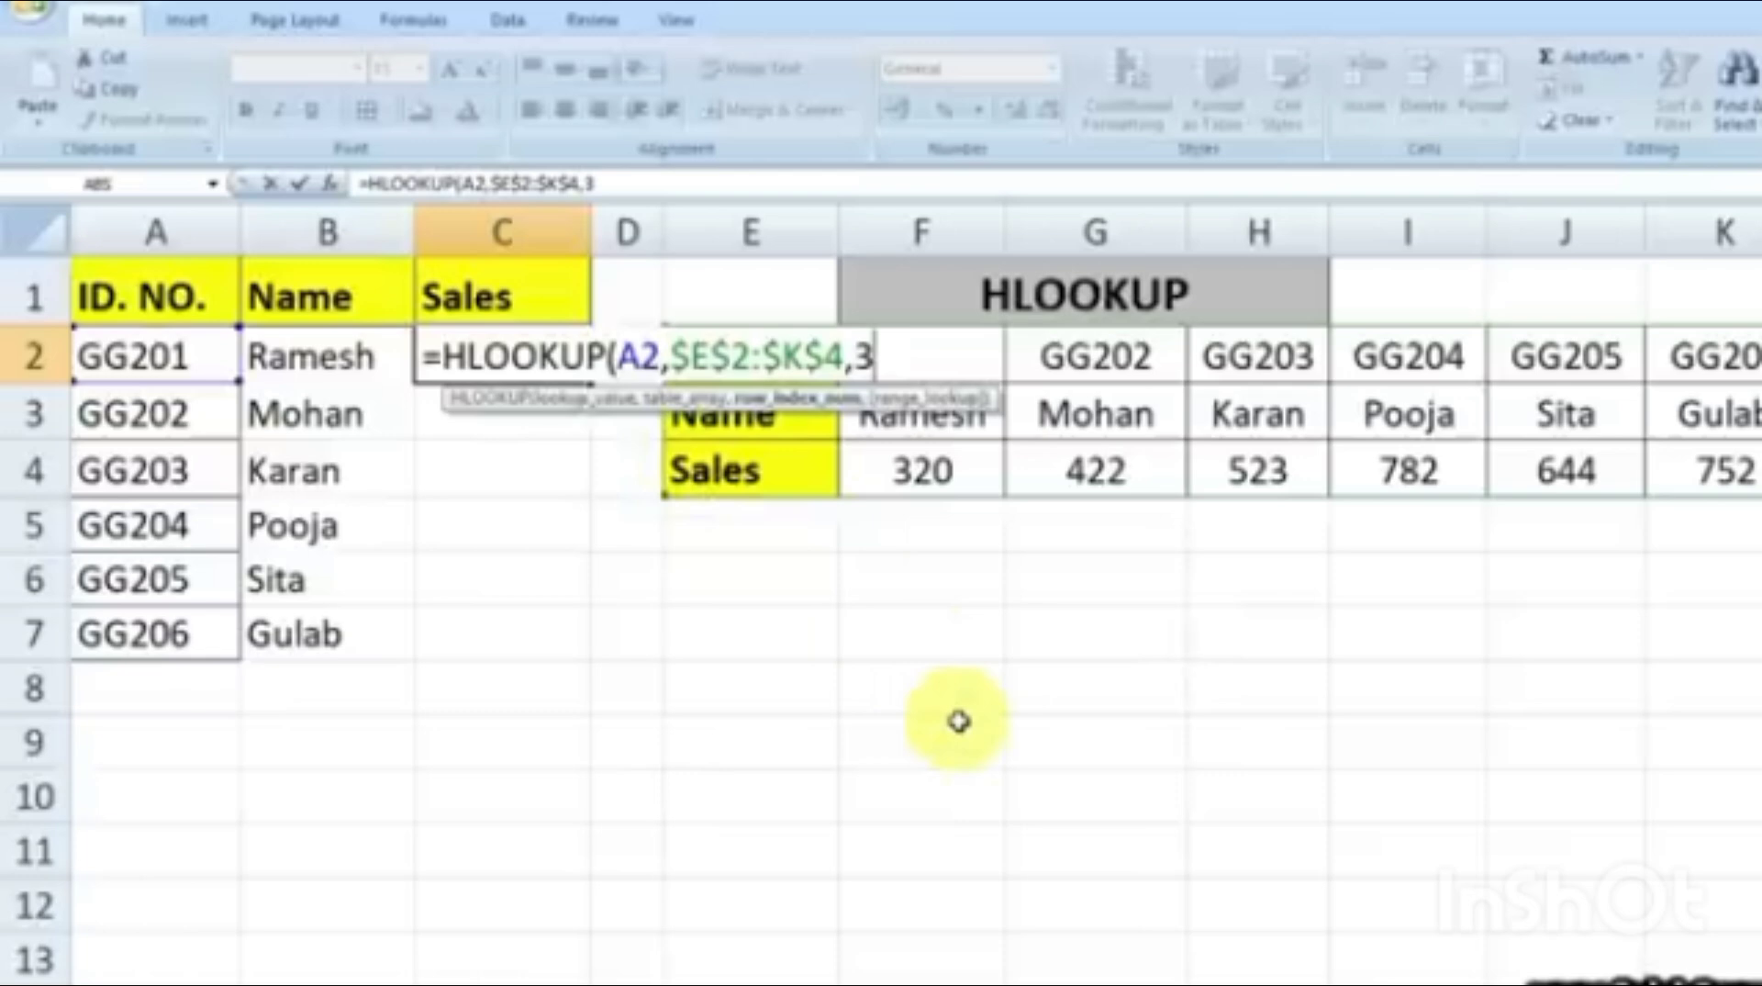
pyautogui.write(',')
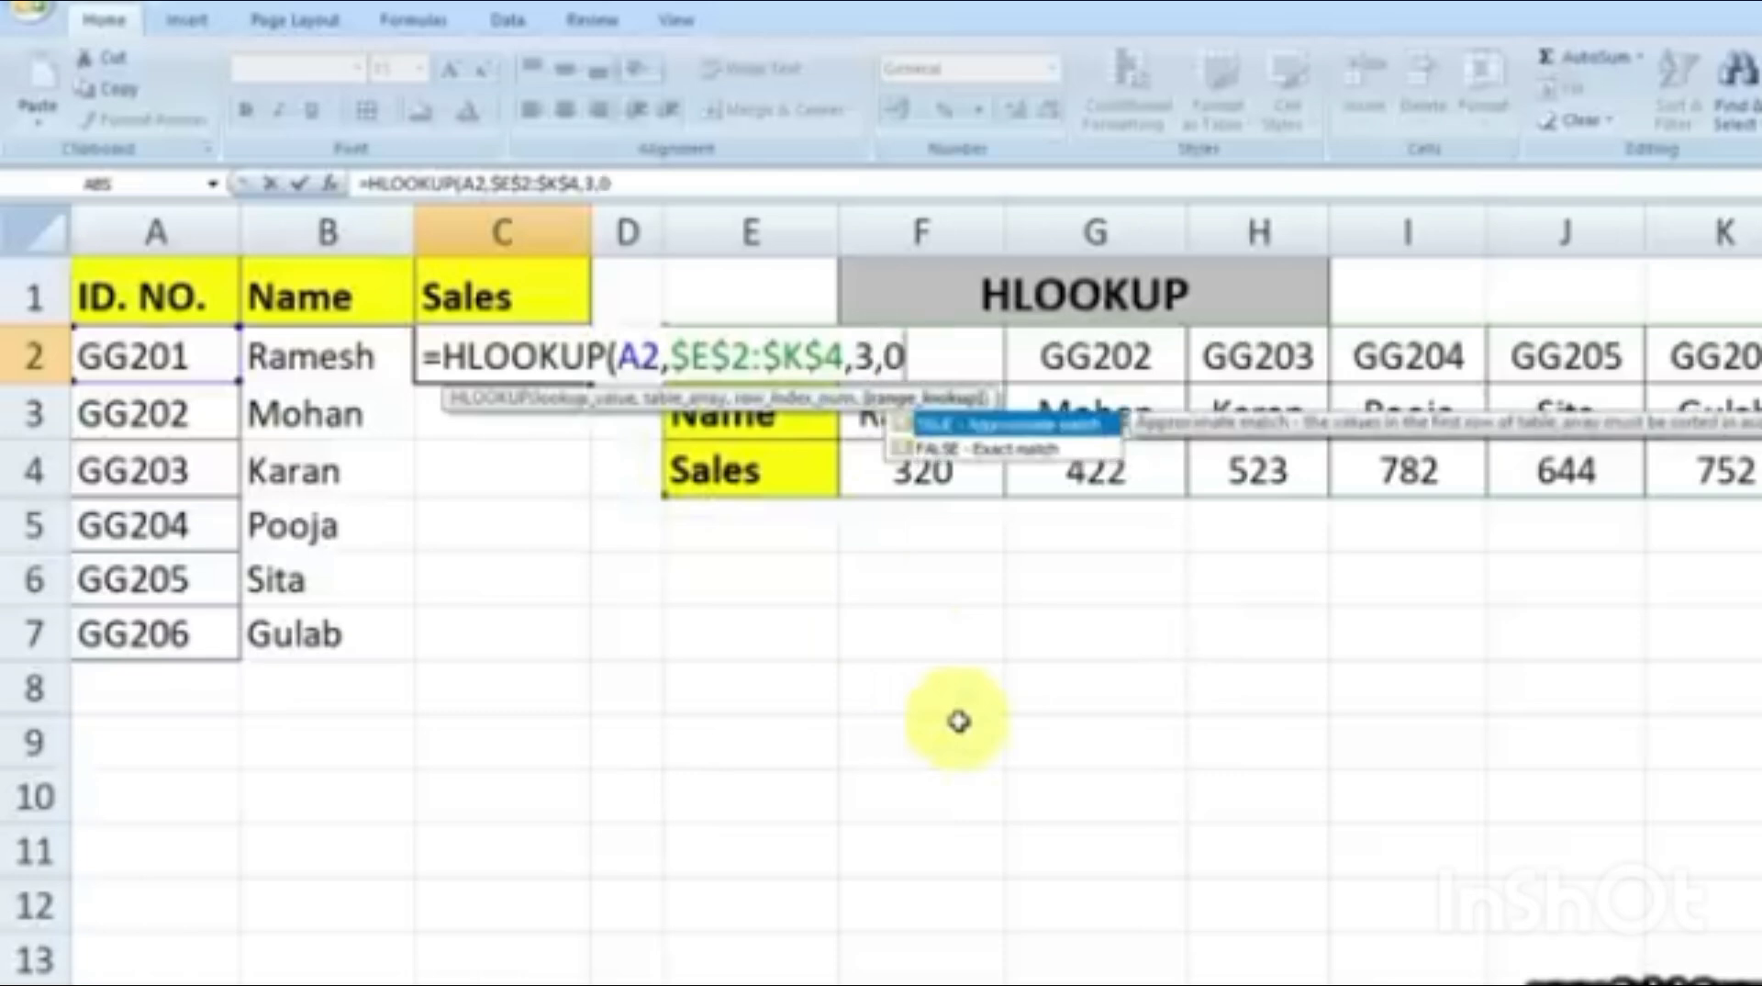
pyautogui.write('0)')
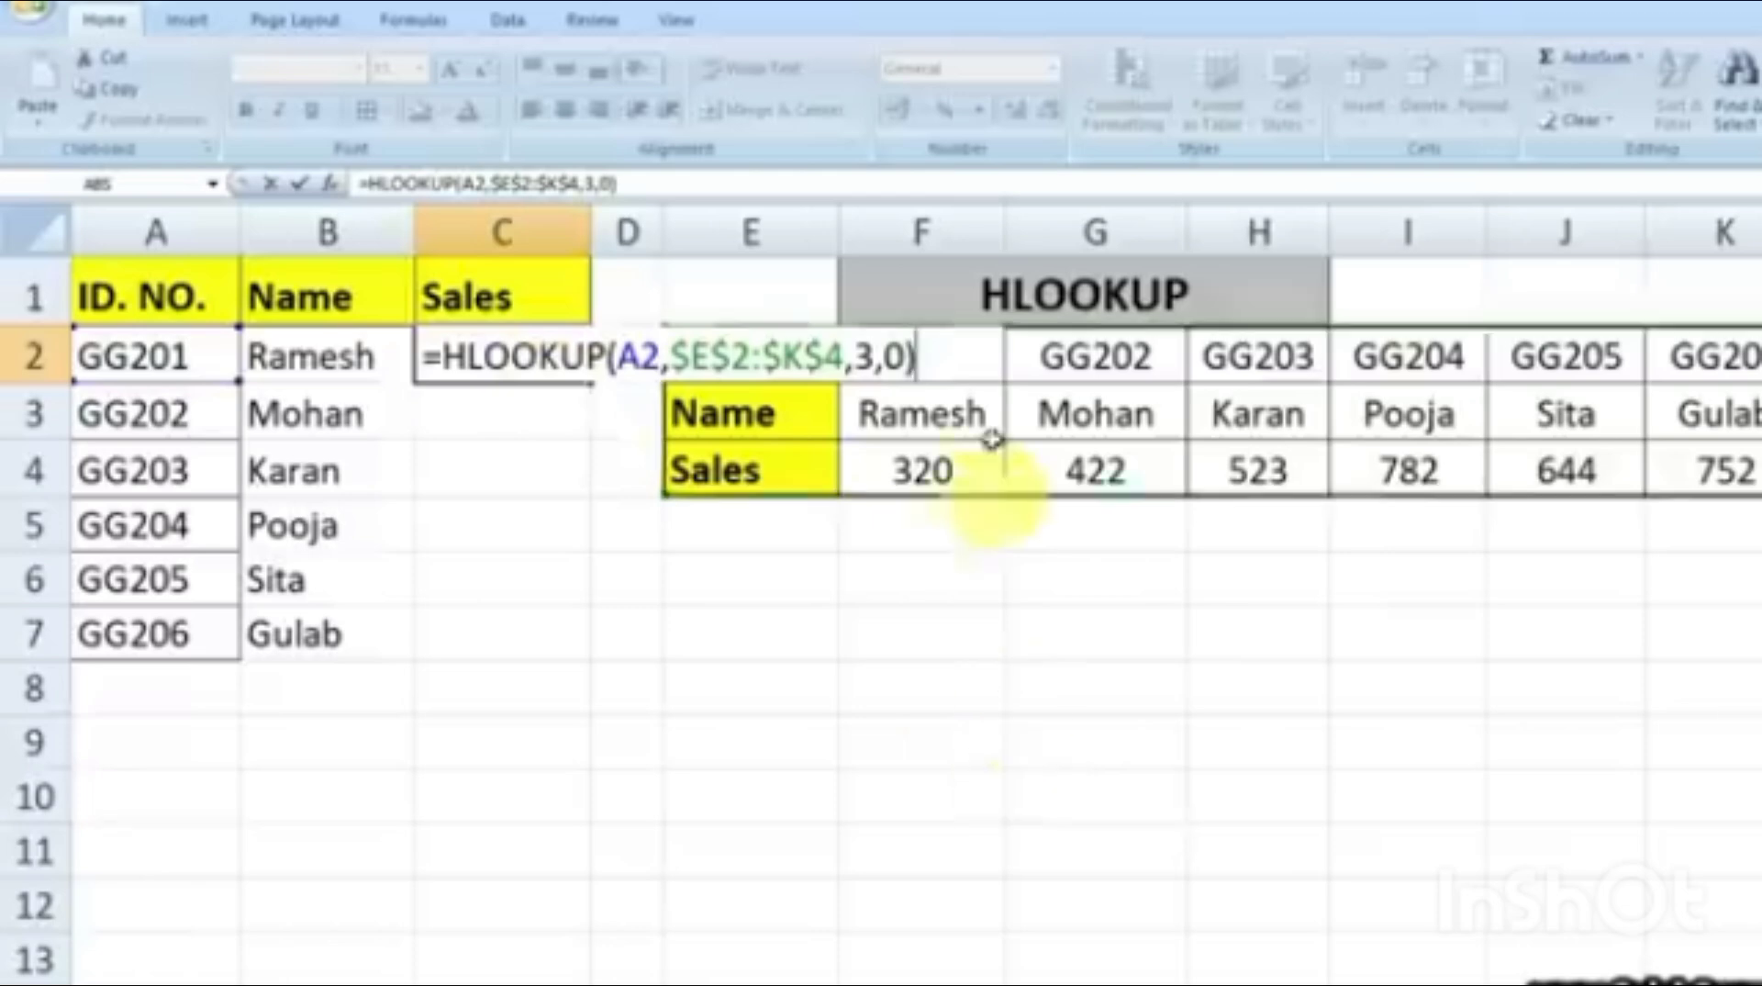
pyautogui.press('Return')
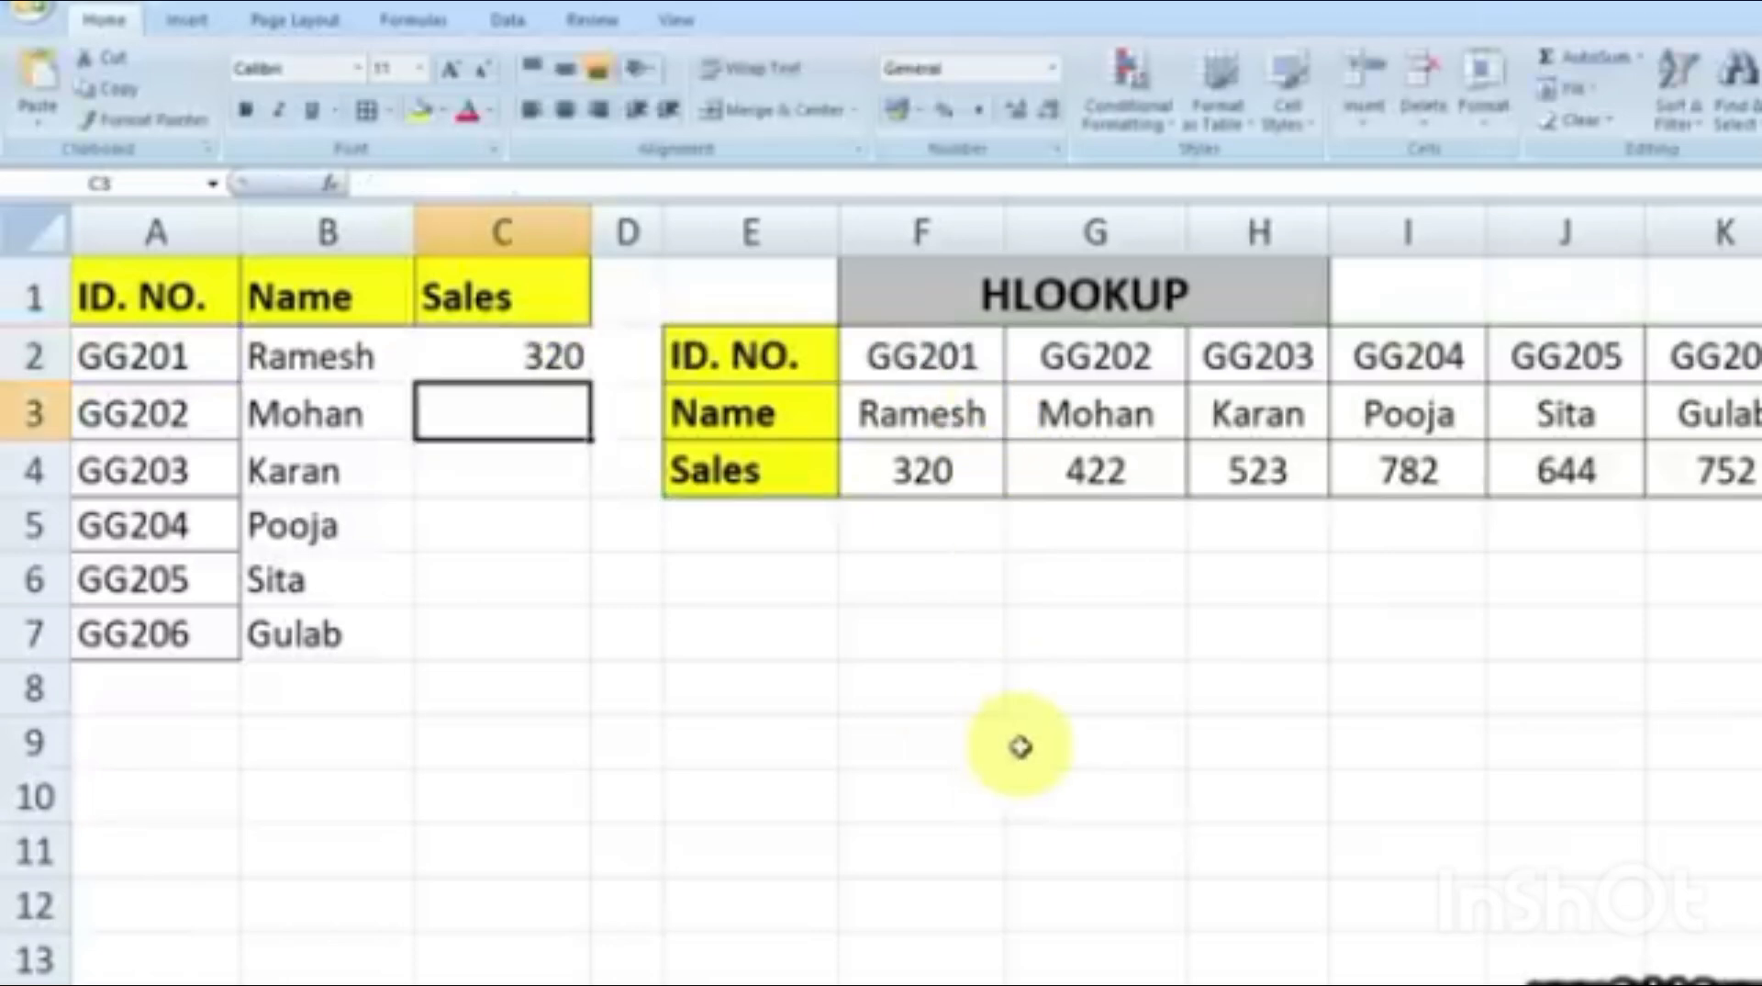
pyautogui.click(506, 356)
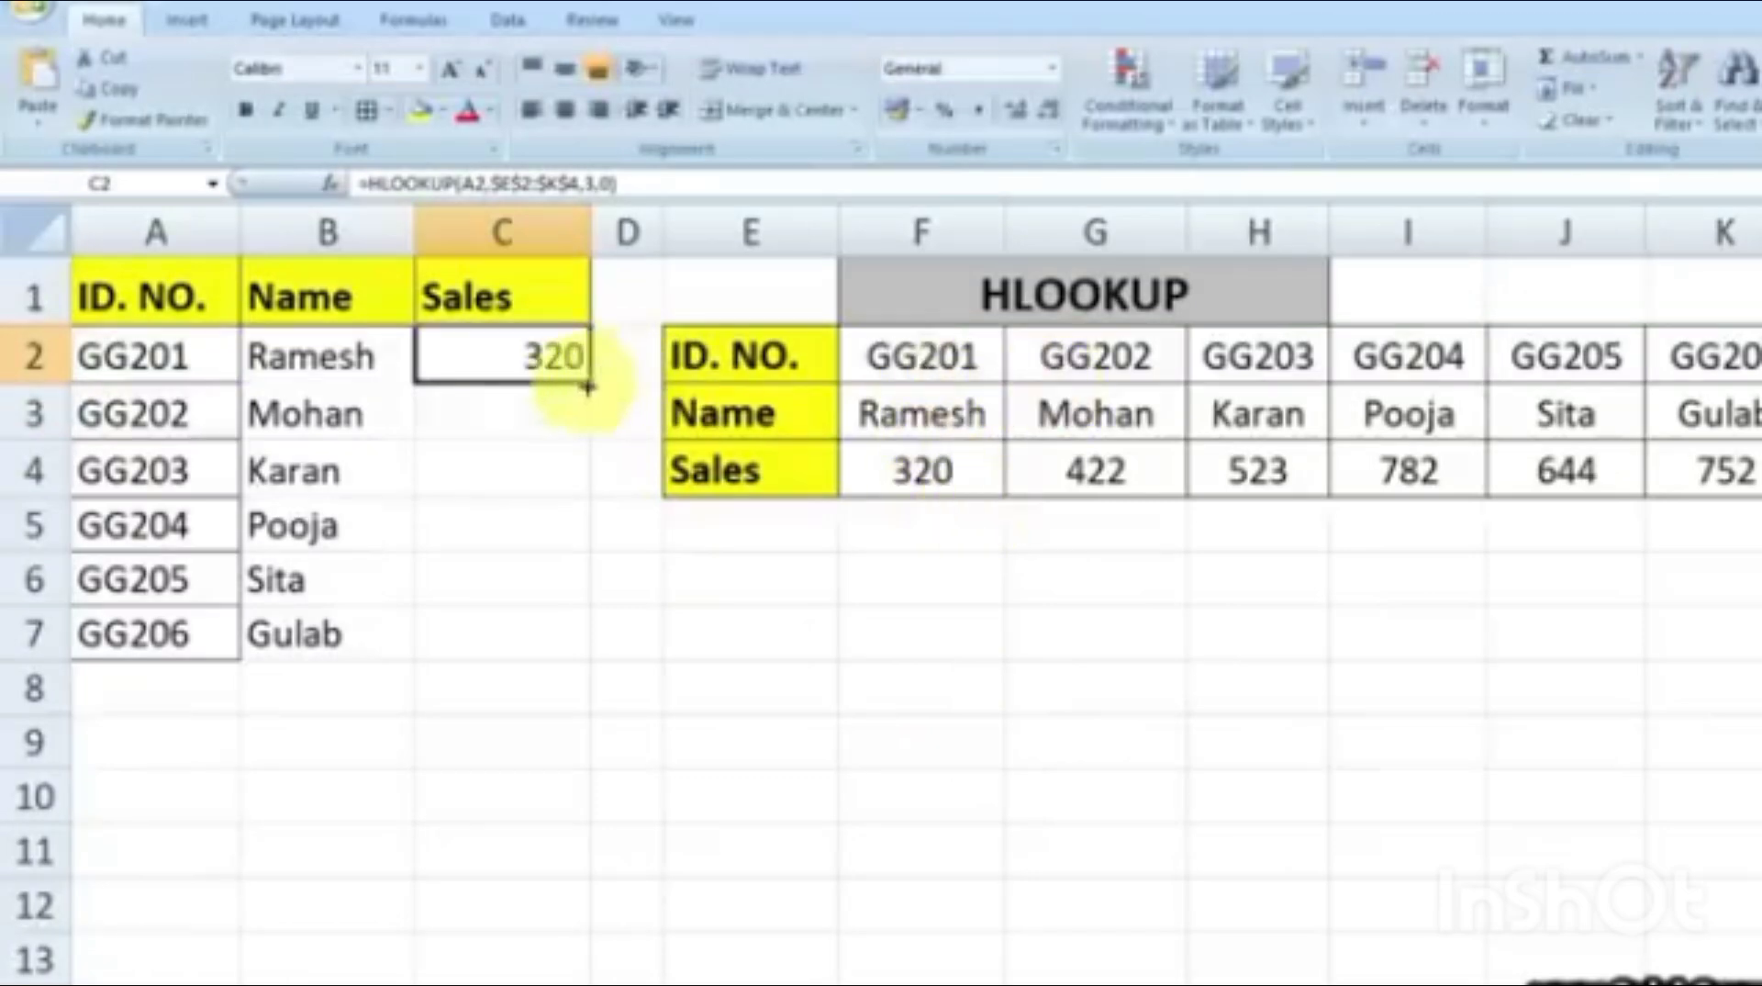
pyautogui.moveTo(588, 384); pyautogui.dragTo(588, 660)
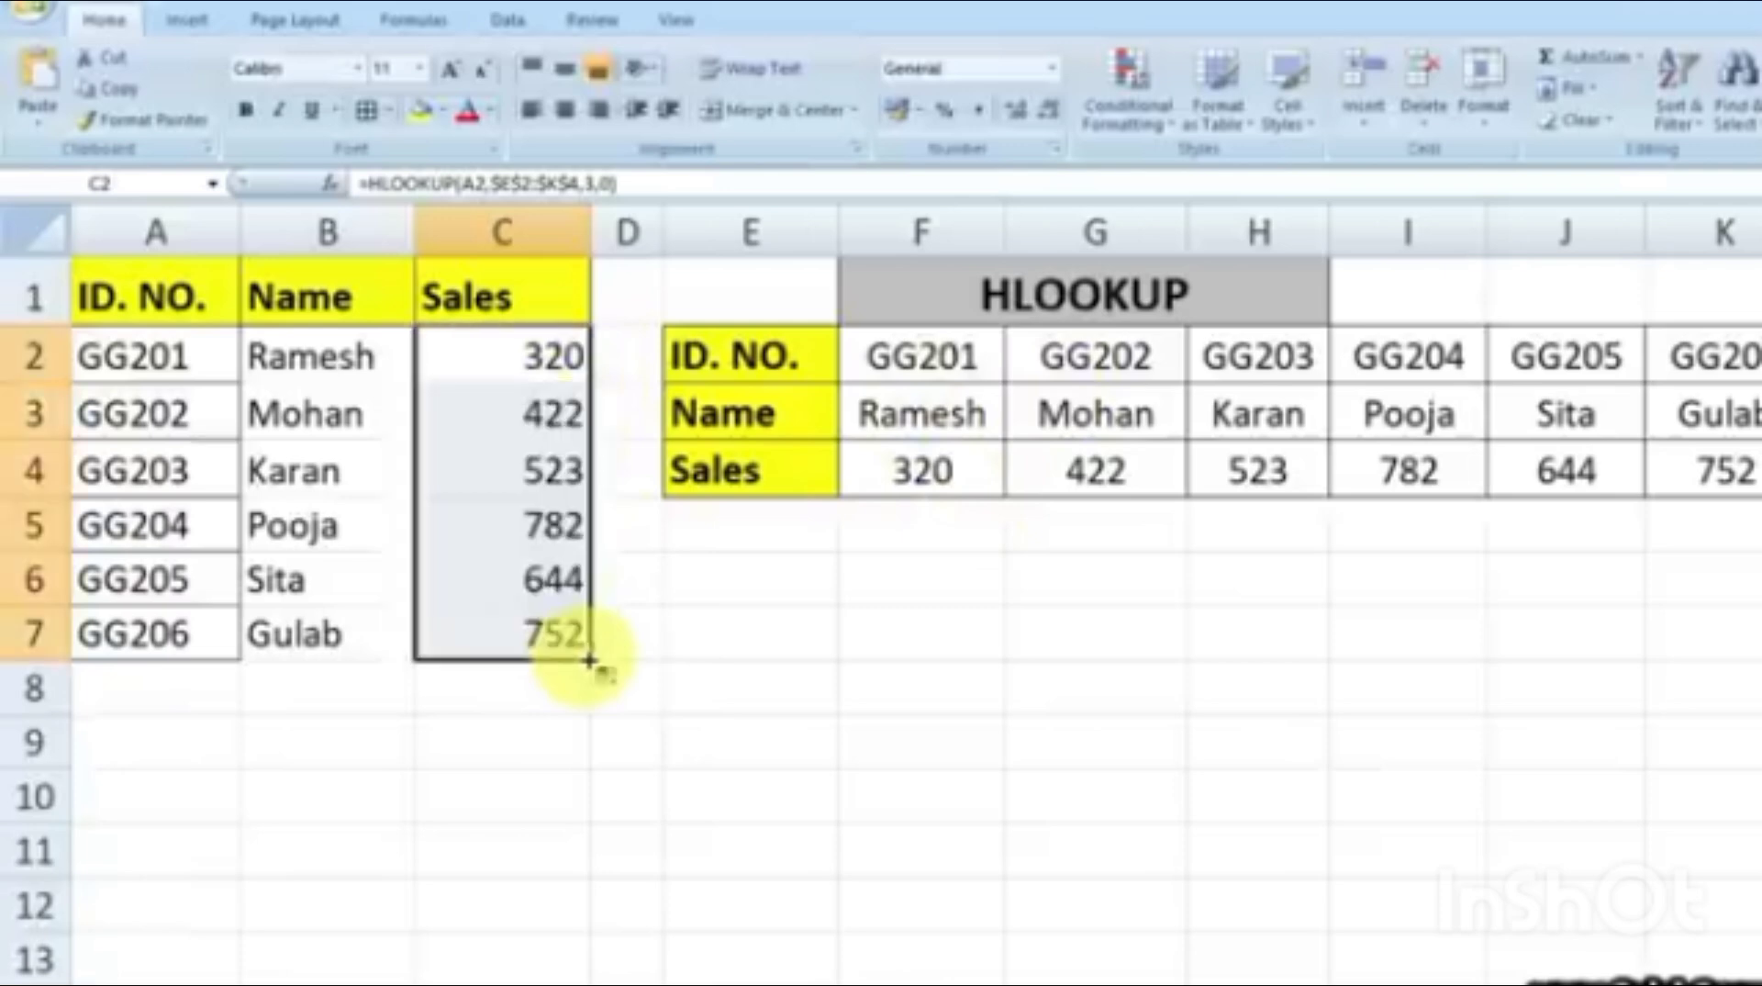
# Change the table array in the C2 formula to the relative range E2:K4 and fill it down to C7
pyautogui.doubleClick(514, 358)
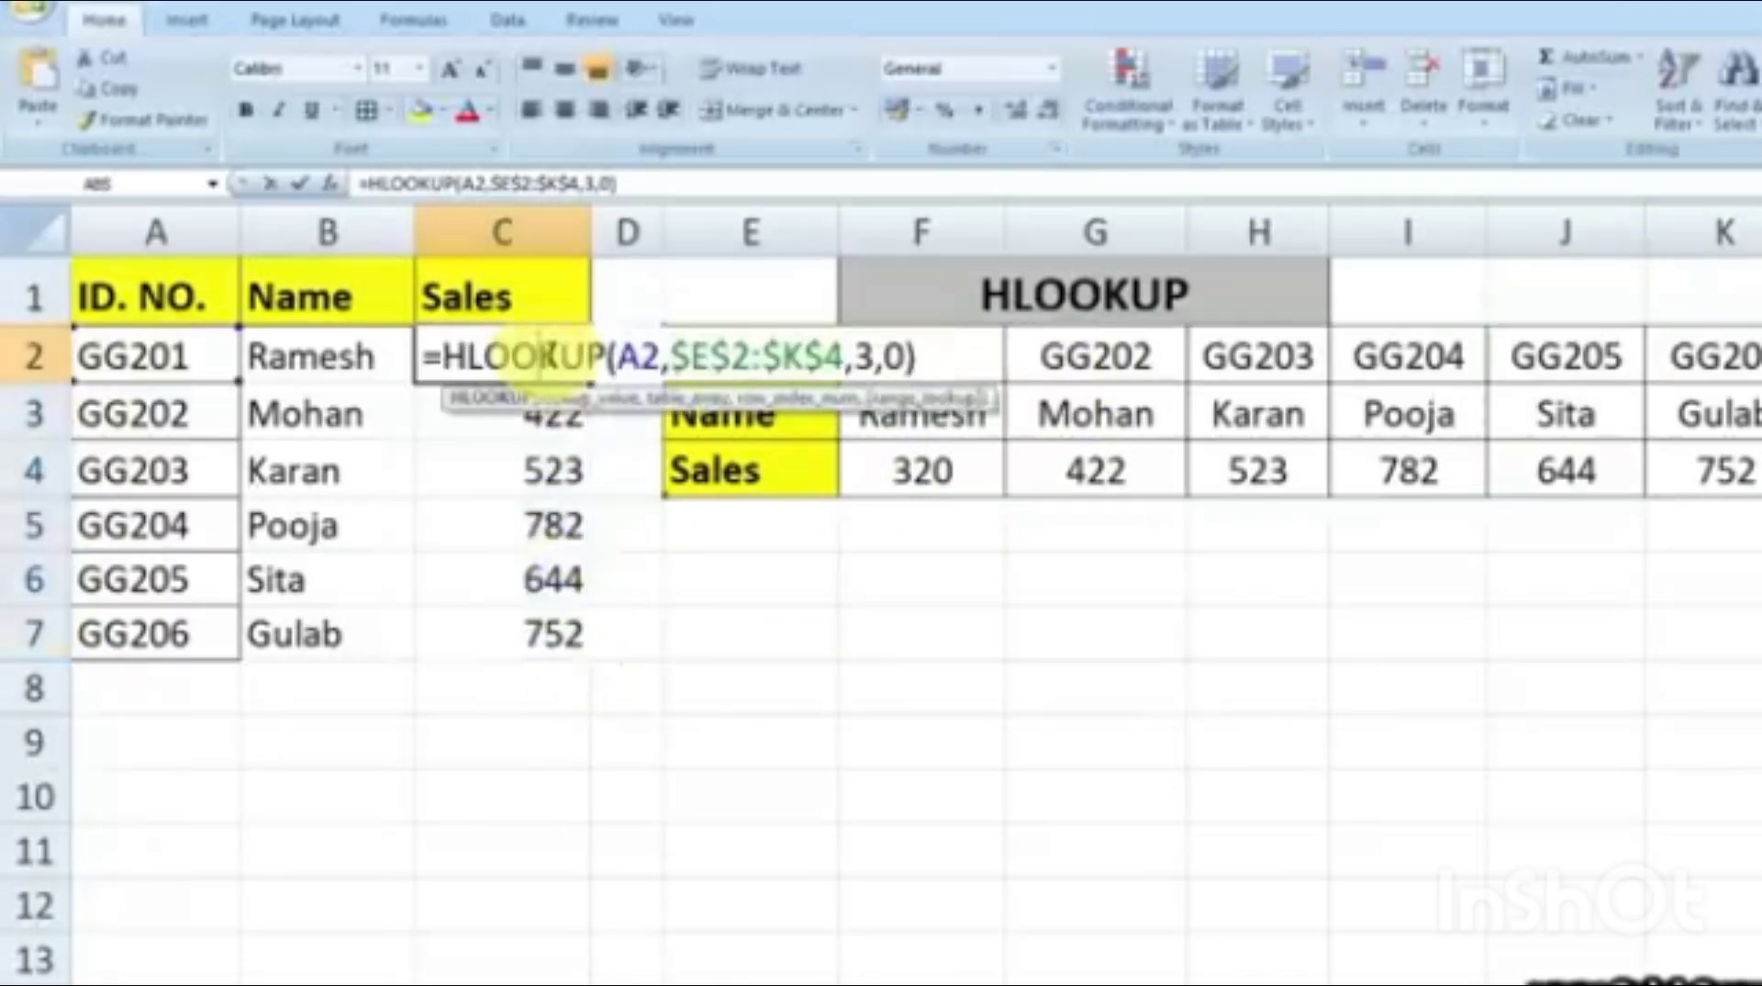
pyautogui.moveTo(668, 326); pyautogui.dragTo(830, 353)
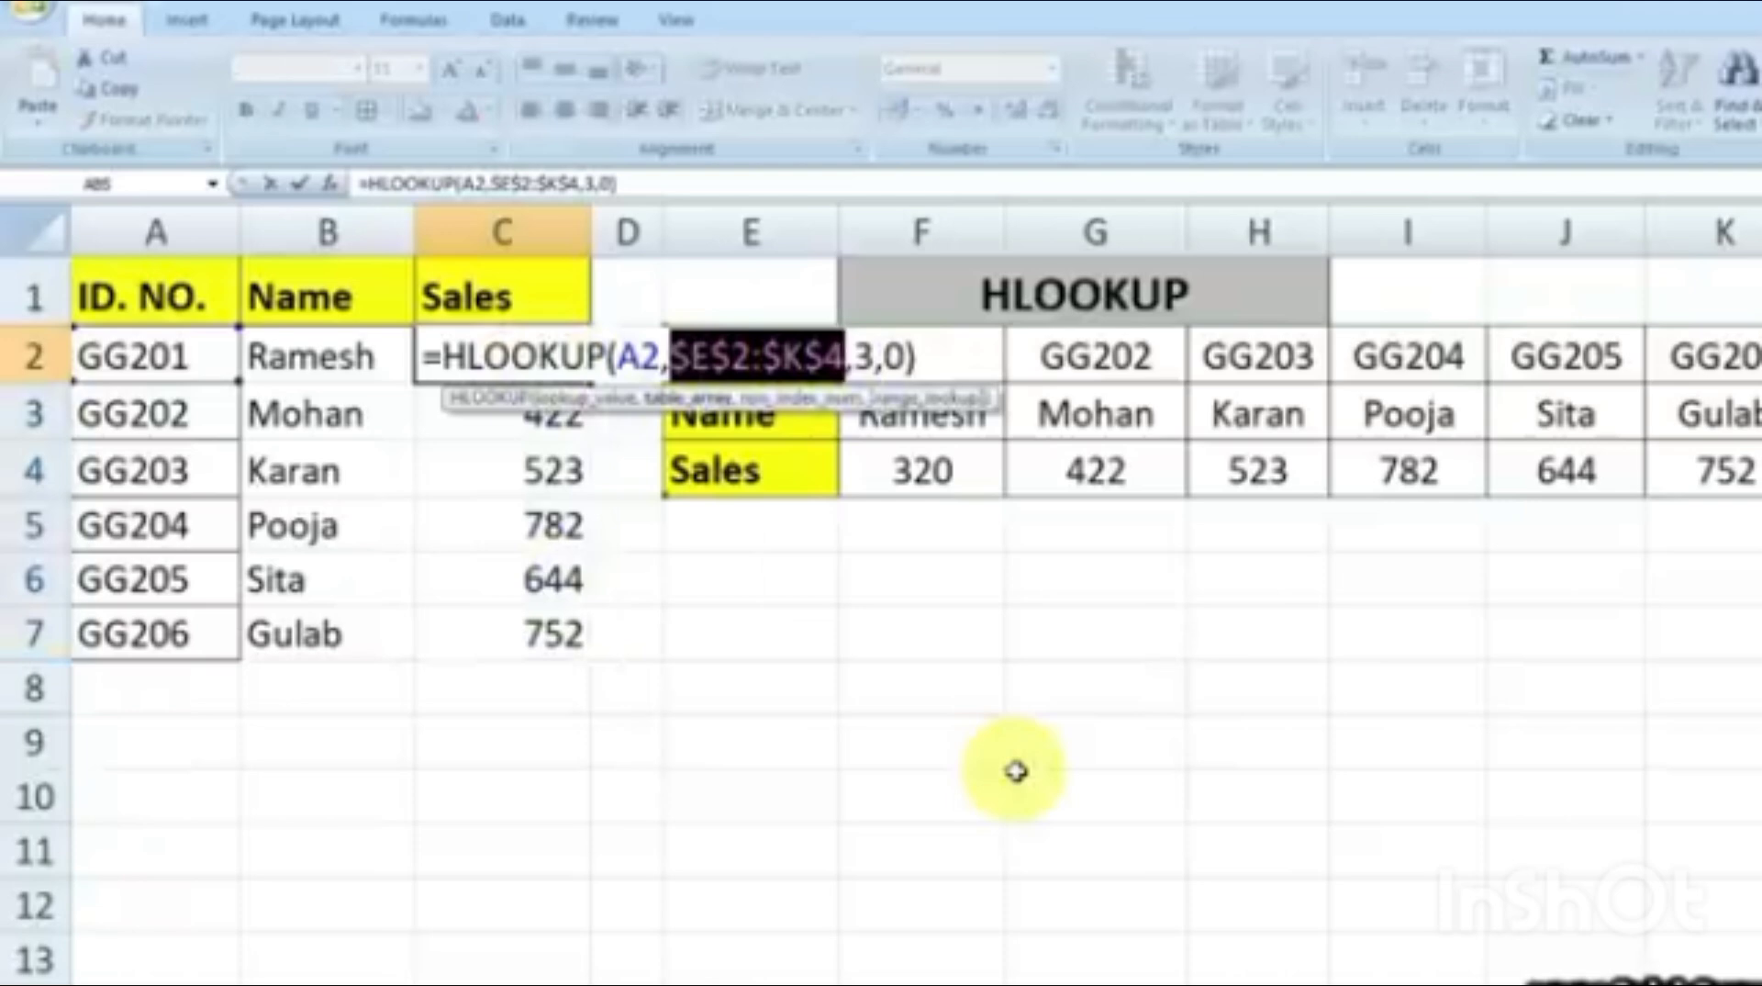
pyautogui.press('F4')
pyautogui.press('F4')
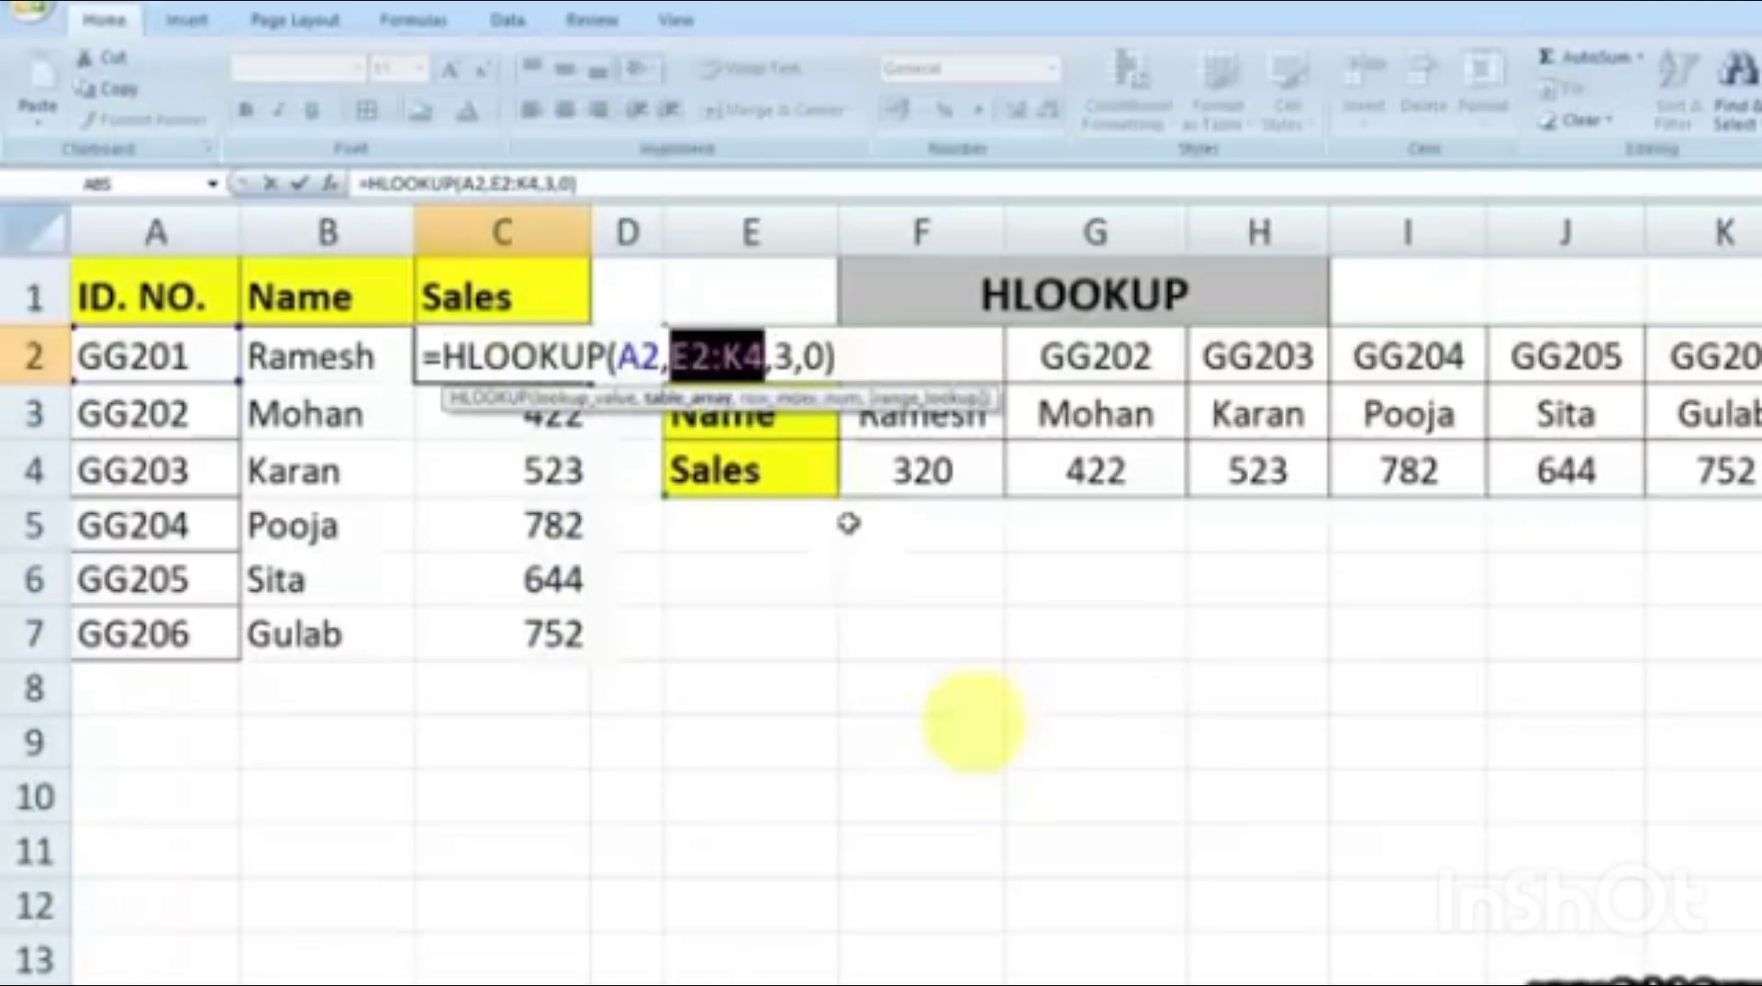
pyautogui.click(850, 353)
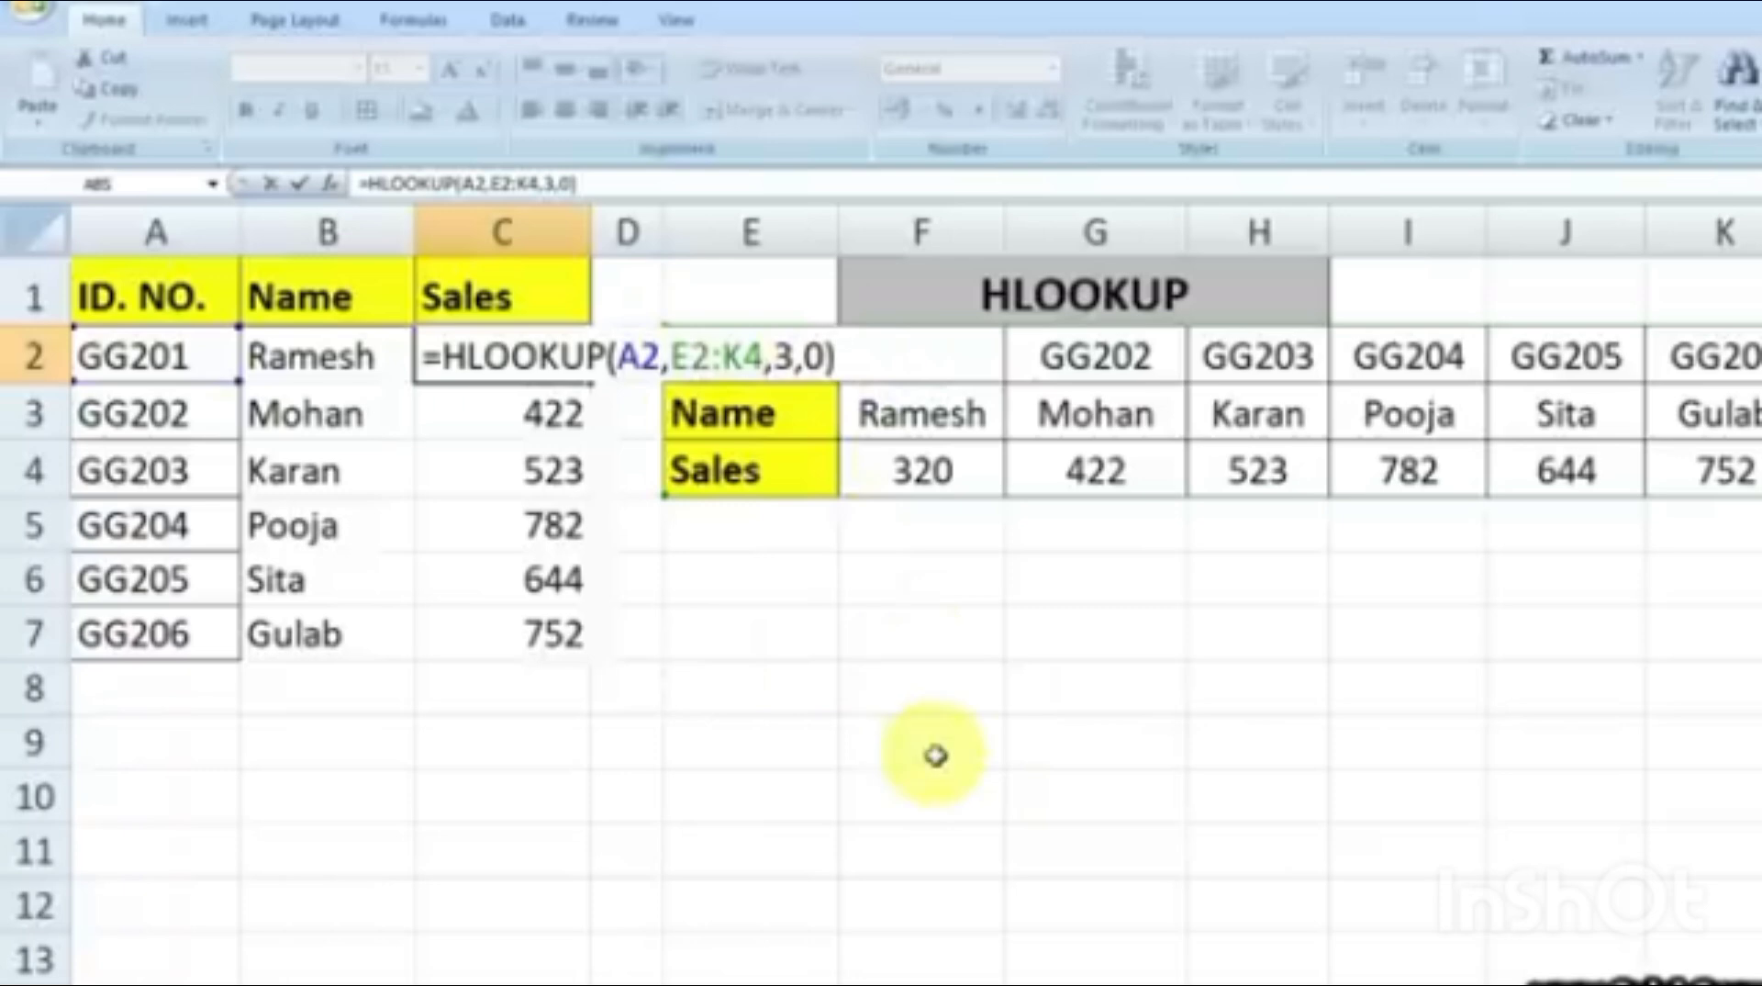
pyautogui.press('Return')
pyautogui.click(561, 367)
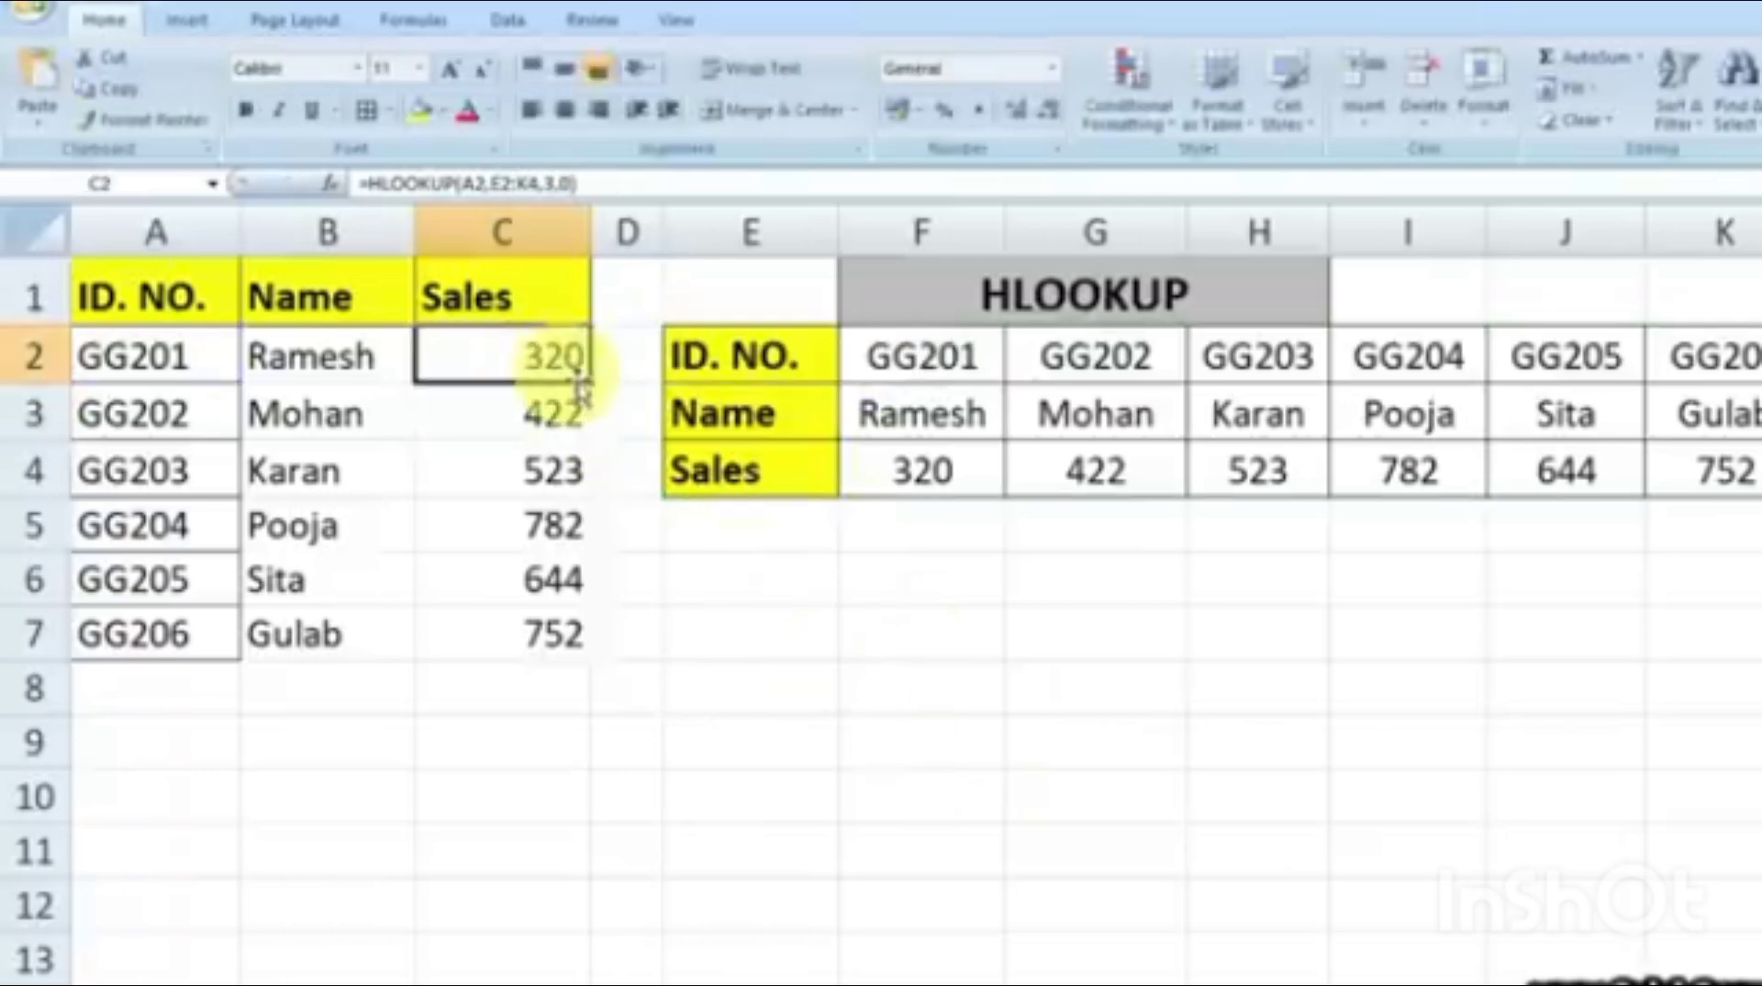
pyautogui.moveTo(590, 383); pyautogui.dragTo(590, 648)
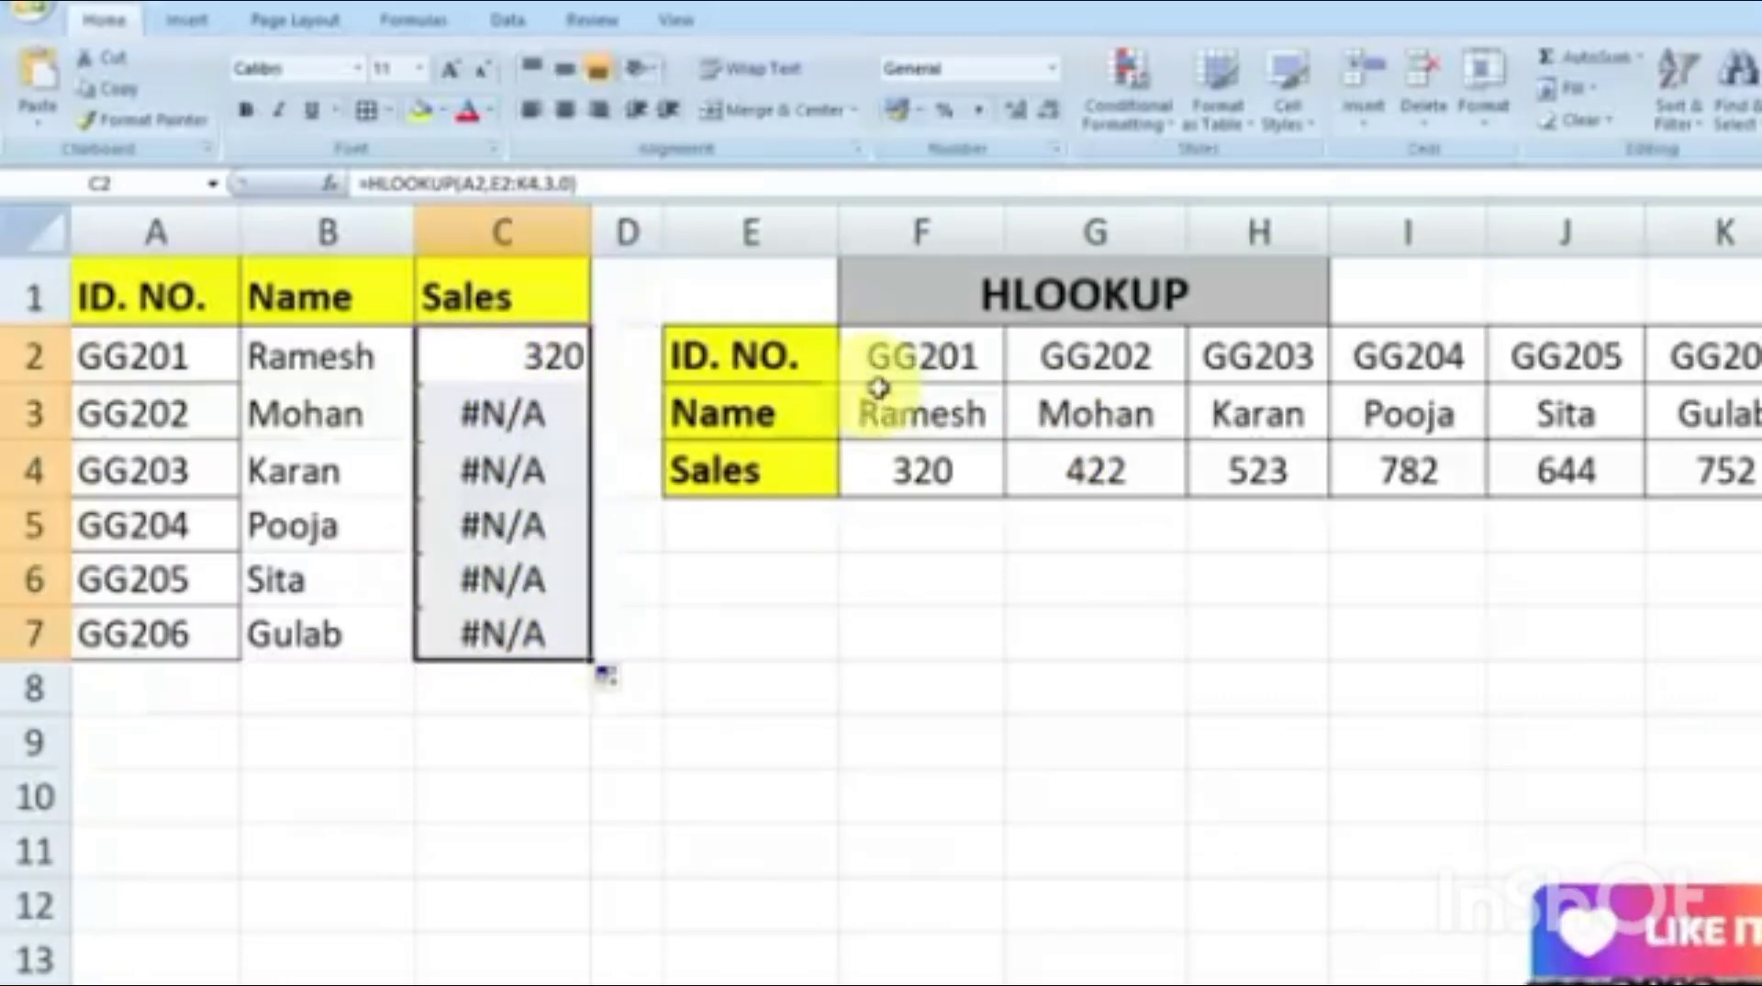
# Set the table array in the C2 Sales formula back to the absolute range $E$2:$K$4
pyautogui.doubleClick(565, 360)
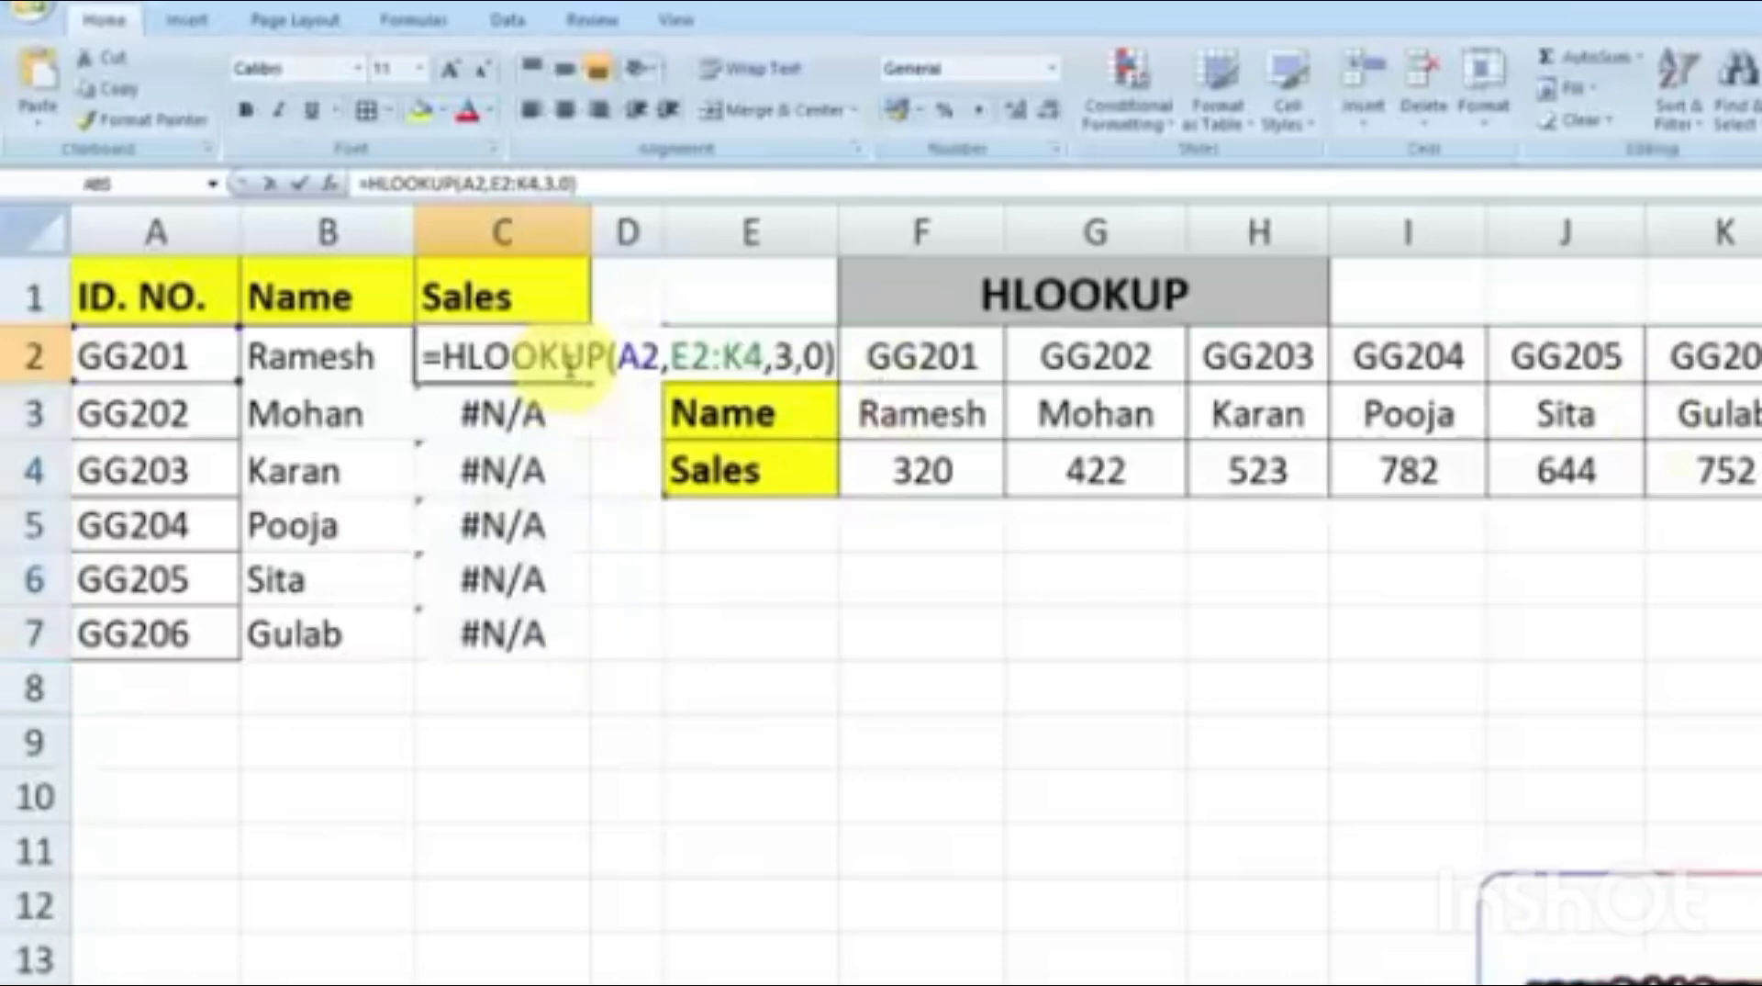
pyautogui.moveTo(672, 354); pyautogui.dragTo(762, 355)
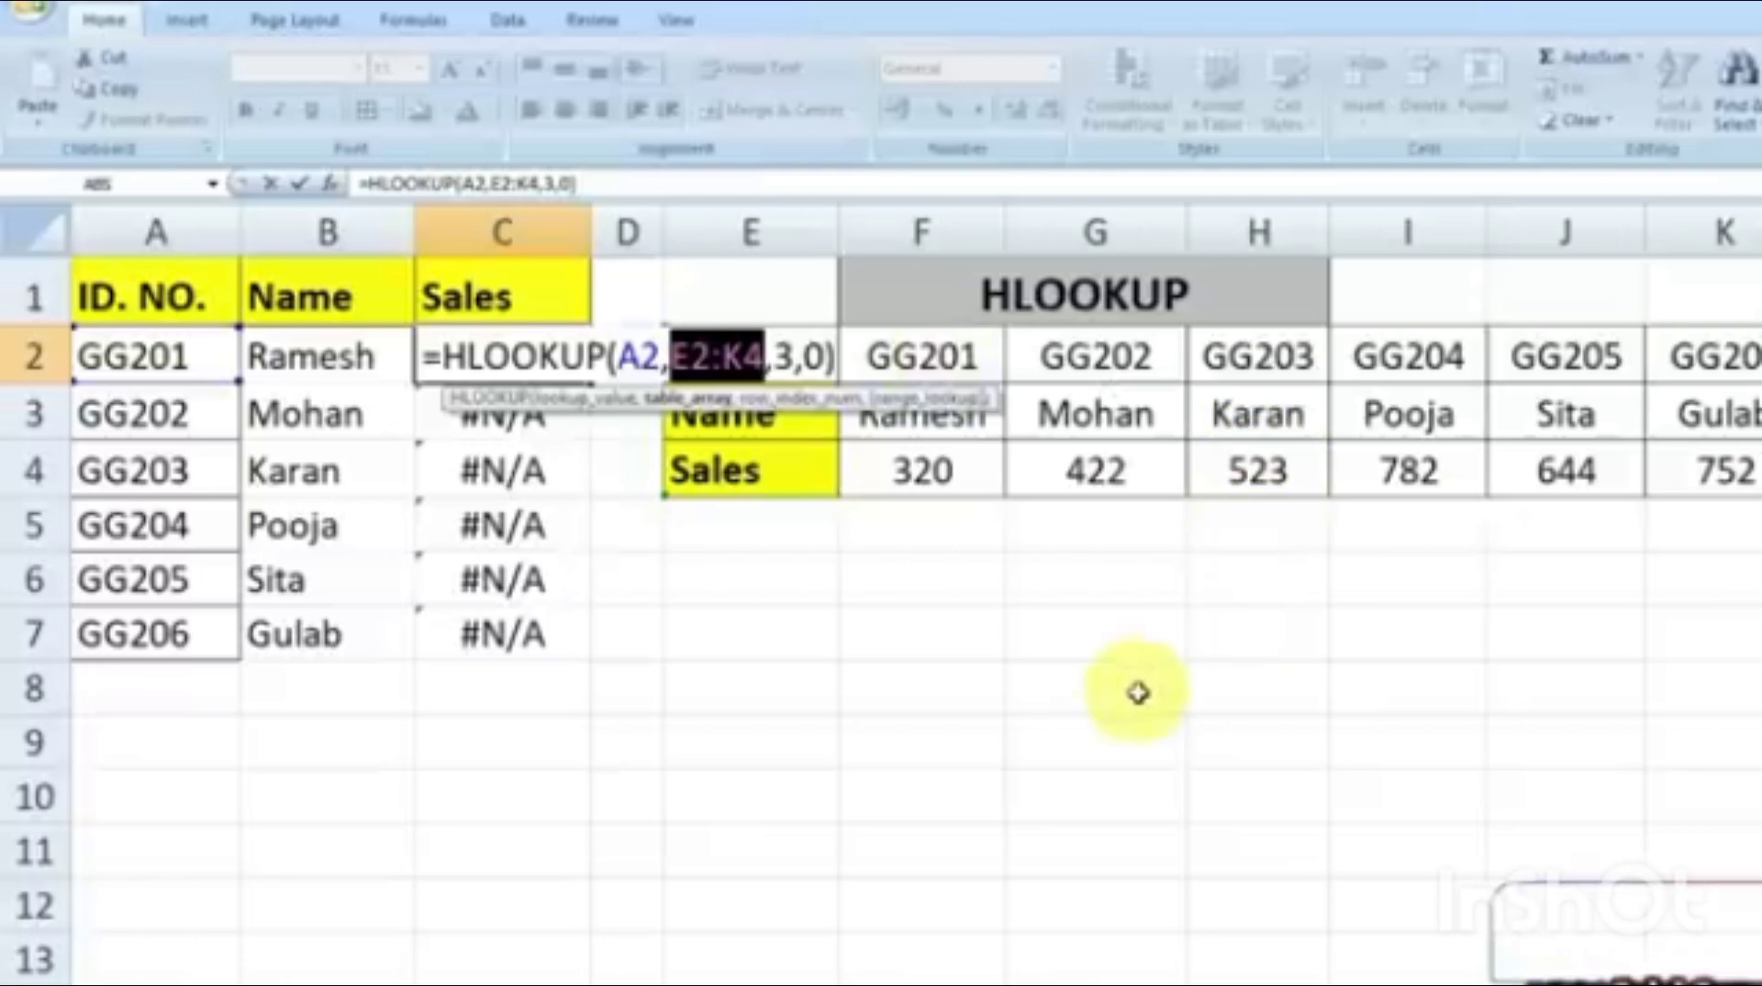
pyautogui.press('F4')
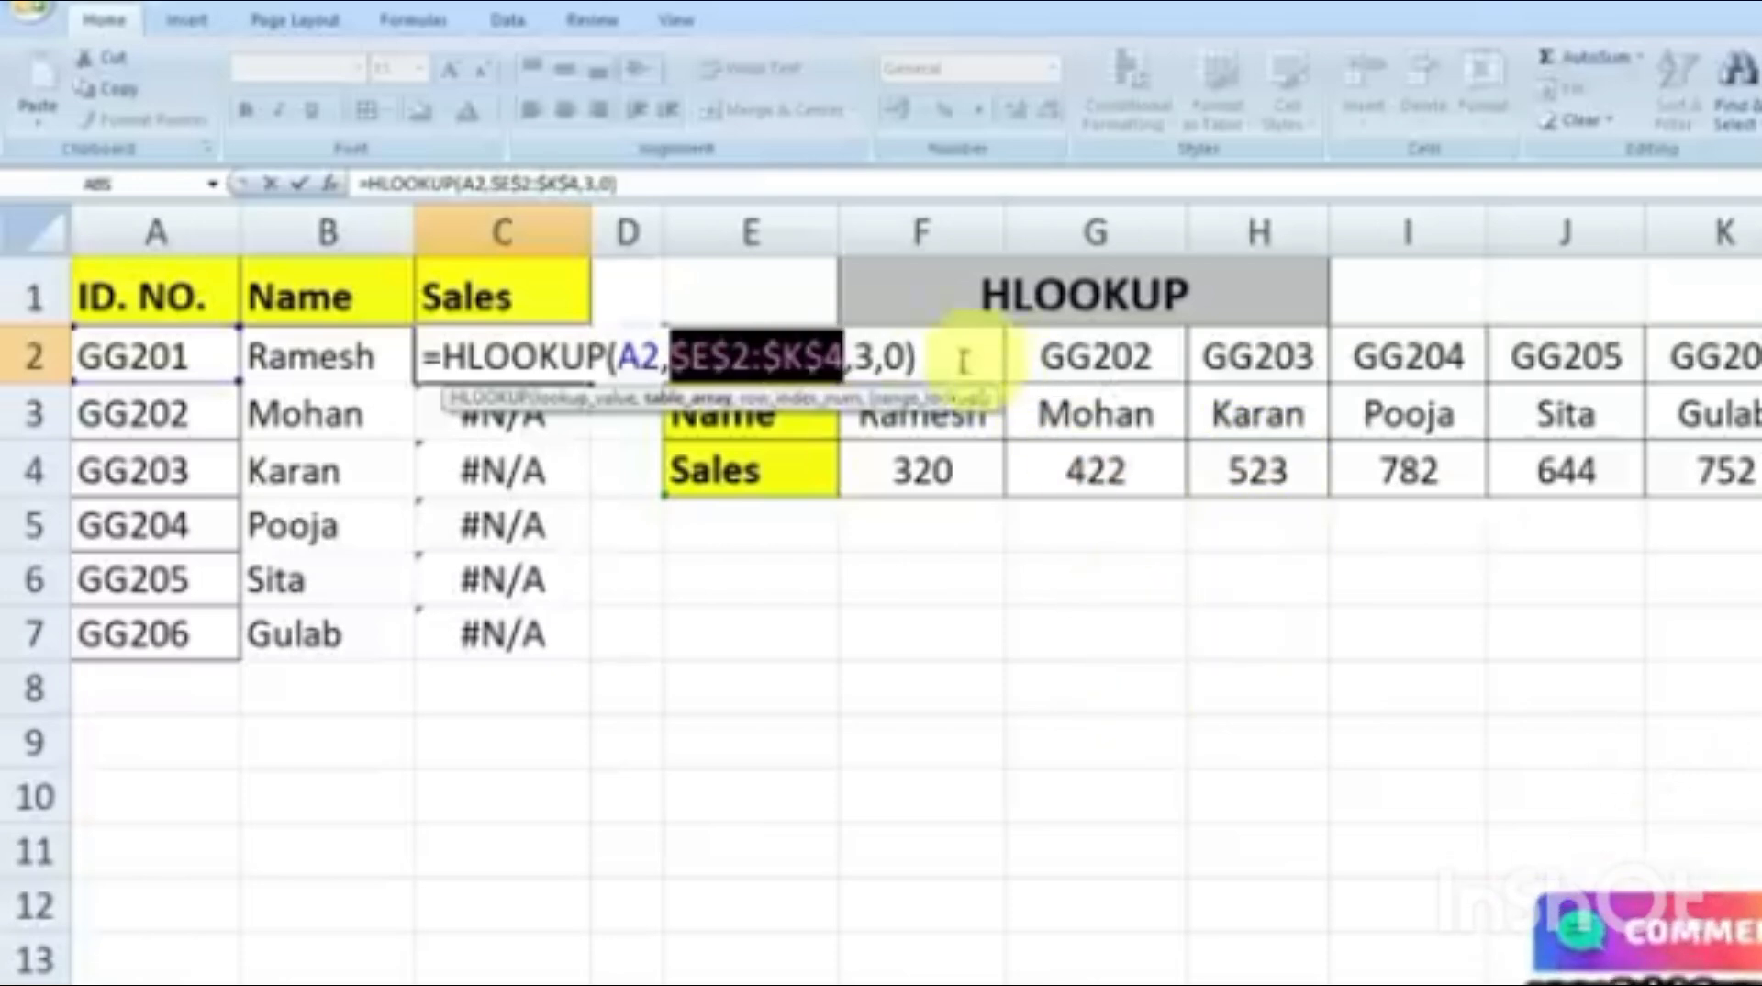
pyautogui.click(932, 354)
pyautogui.press('Return')
# Fill the corrected Sales formula from C2 down to C7
pyautogui.click(515, 347)
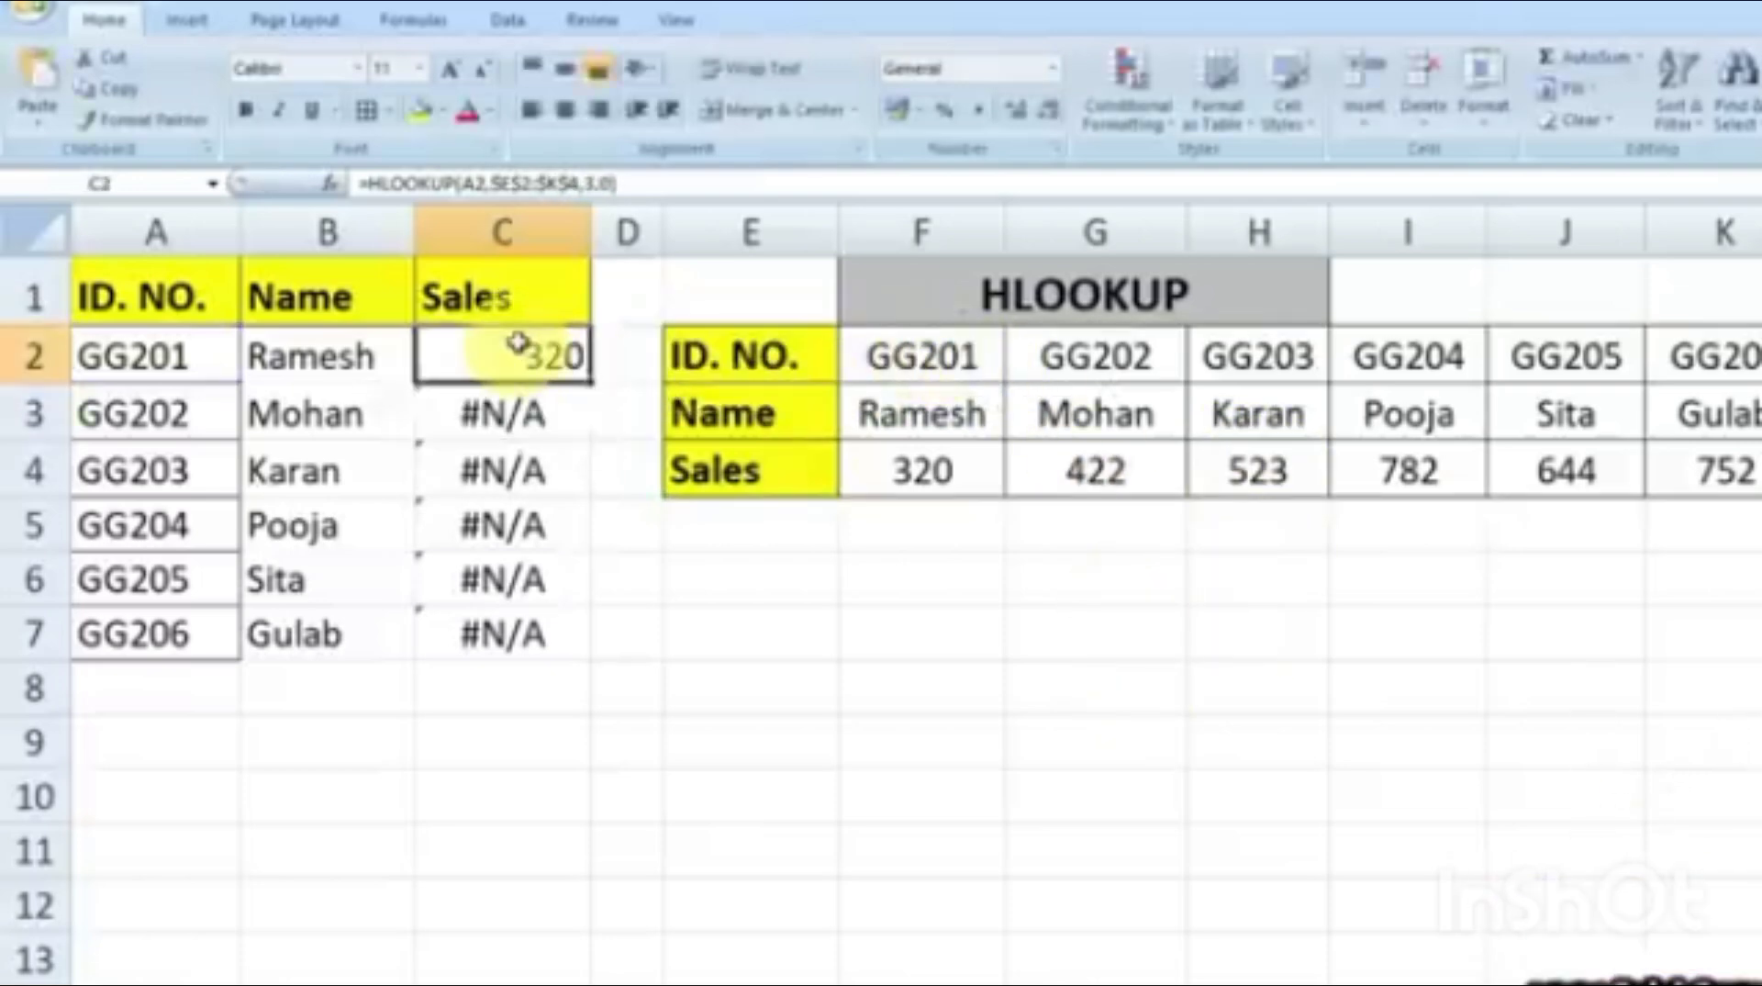
pyautogui.moveTo(593, 383); pyautogui.dragTo(584, 638)
pyautogui.click(837, 633)
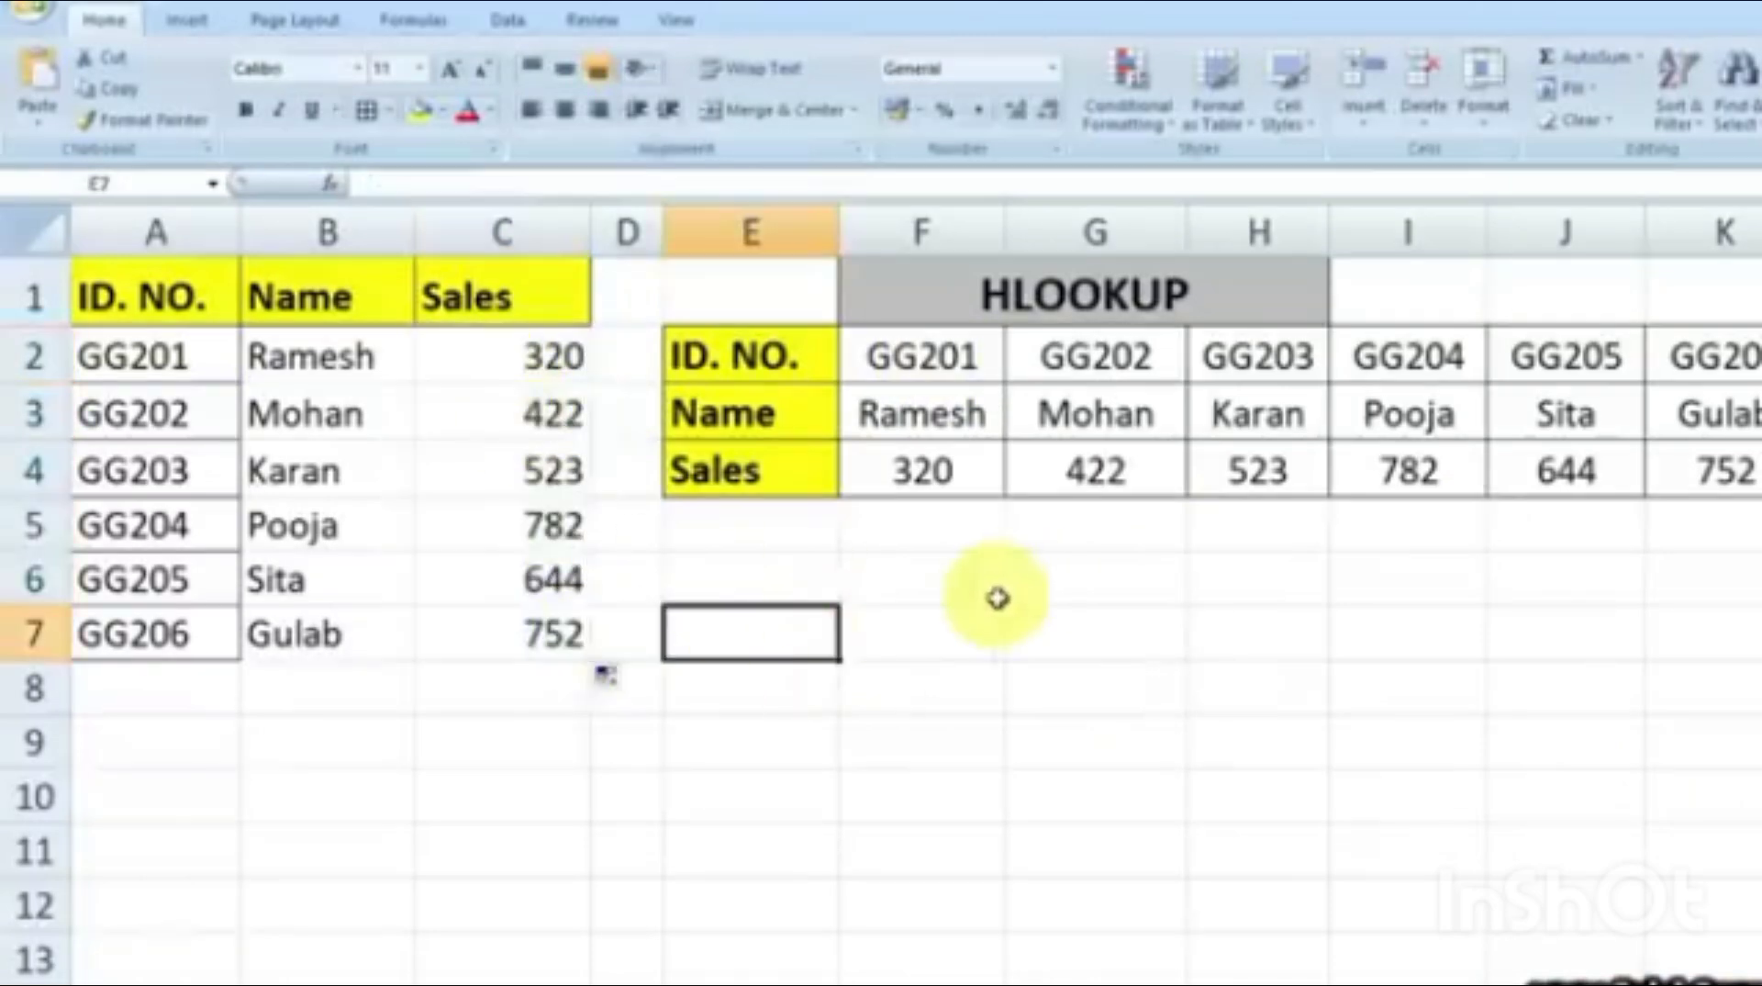